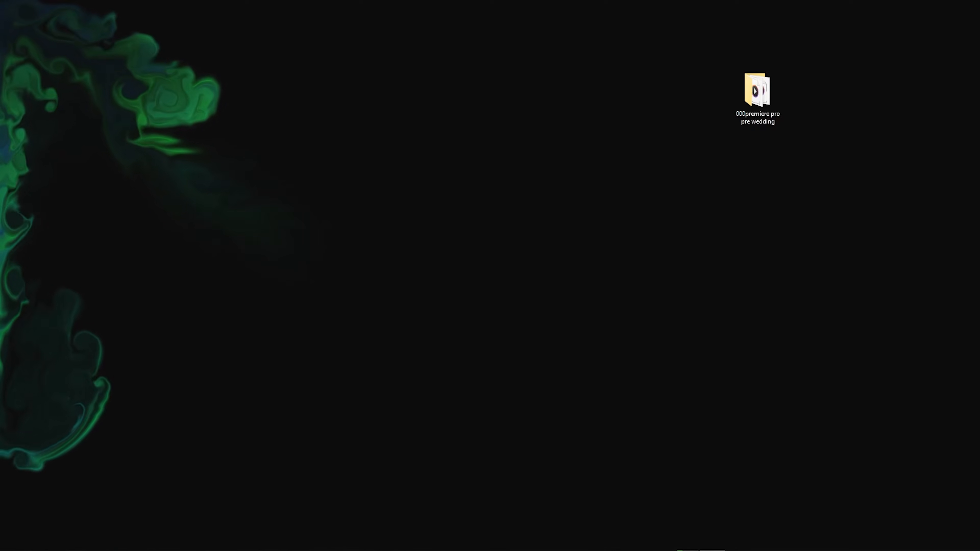
- Delete everything in the user's %temp% folder, skipping all items that are in use, and close the folder window
{"action": "key", "text": "super+r"}
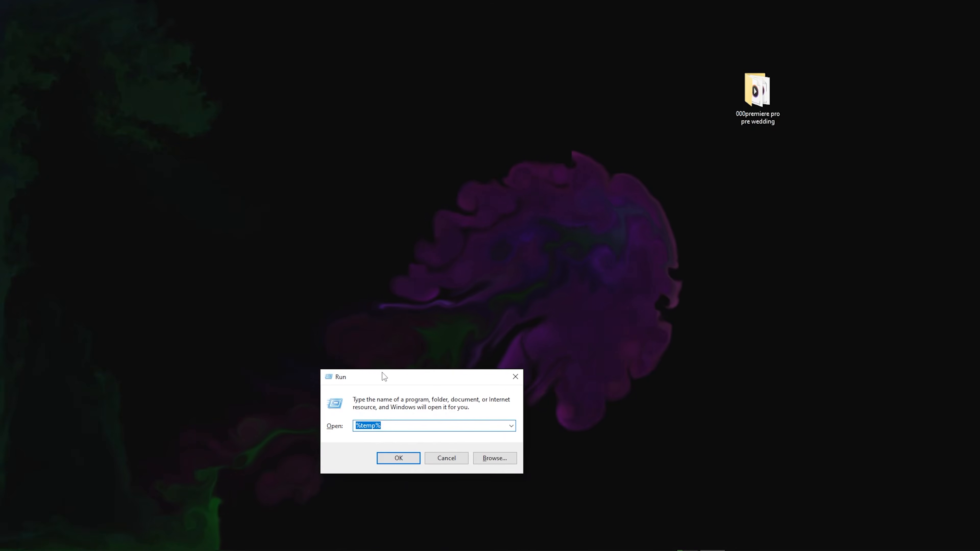
{"action": "key", "text": "Return"}
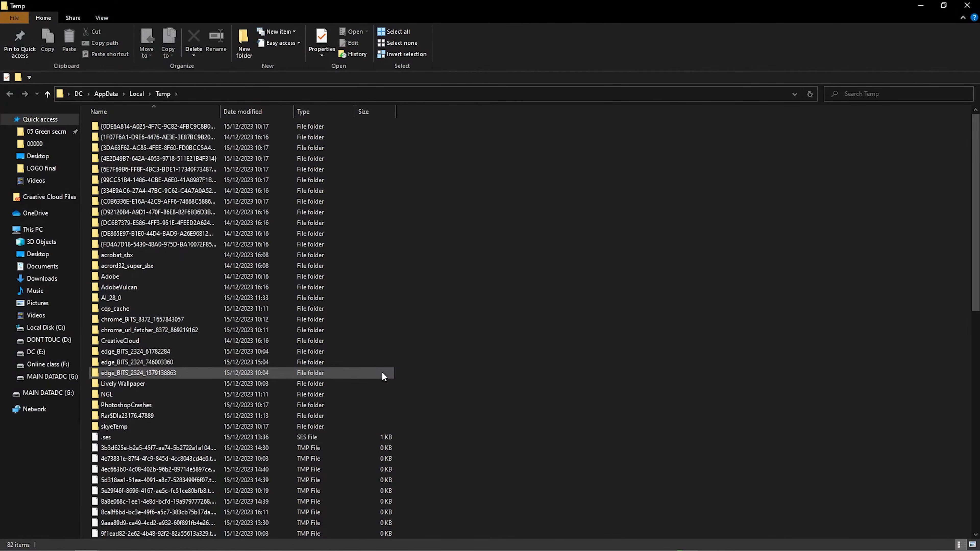
{"action": "scroll", "coordinate": [349, 252], "scroll_direction": "down", "scroll_amount": 6}
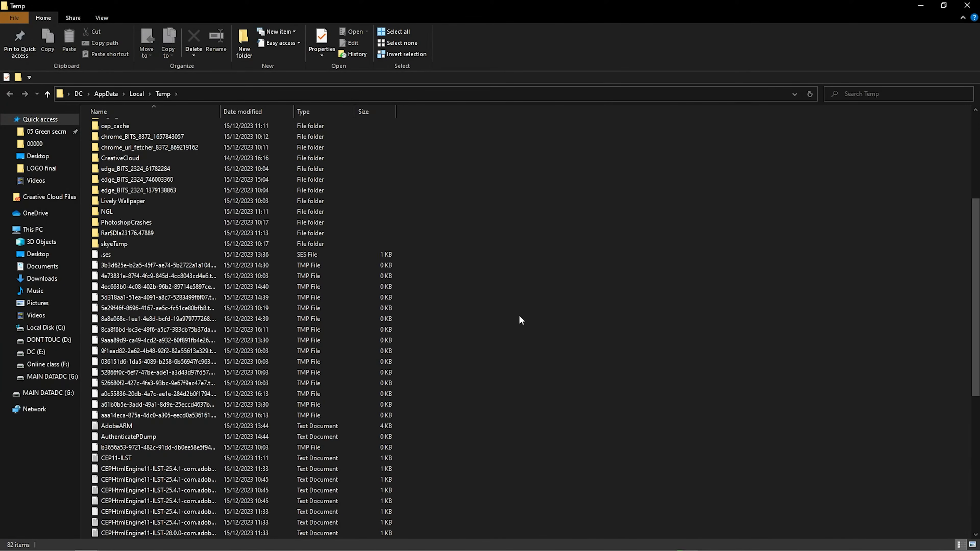
{"action": "scroll", "coordinate": [518, 315], "scroll_direction": "up", "scroll_amount": 6}
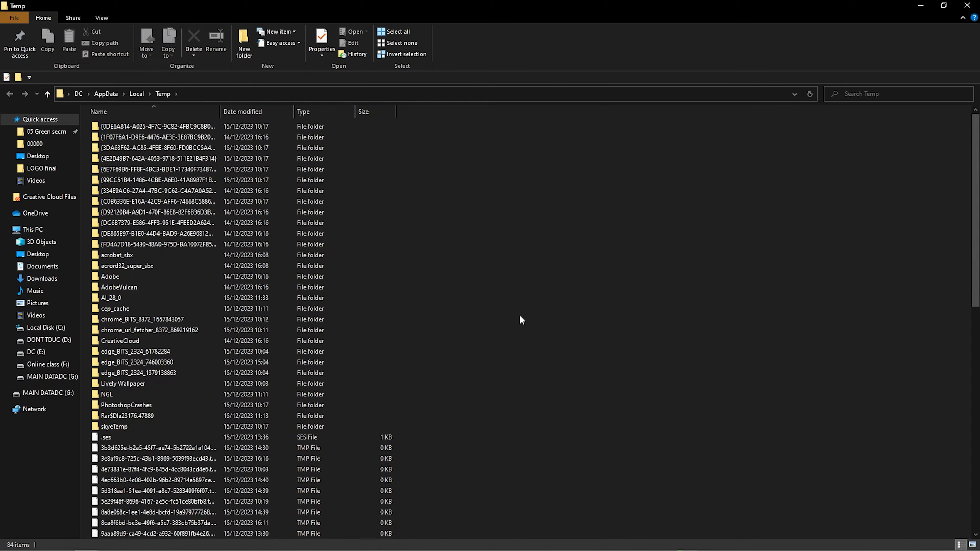
{"action": "key", "text": "ctrl+a"}
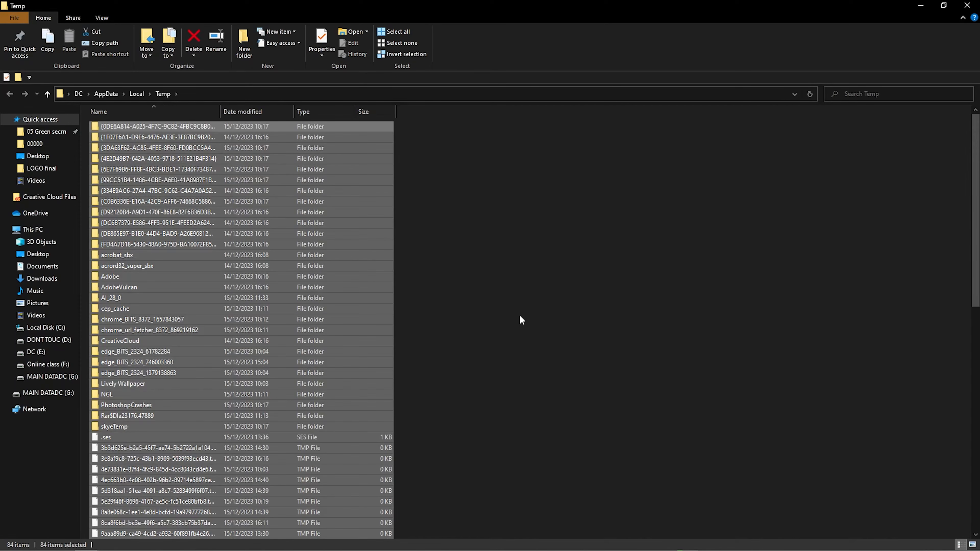
{"action": "key", "text": "Delete"}
{"action": "key", "text": "Return"}
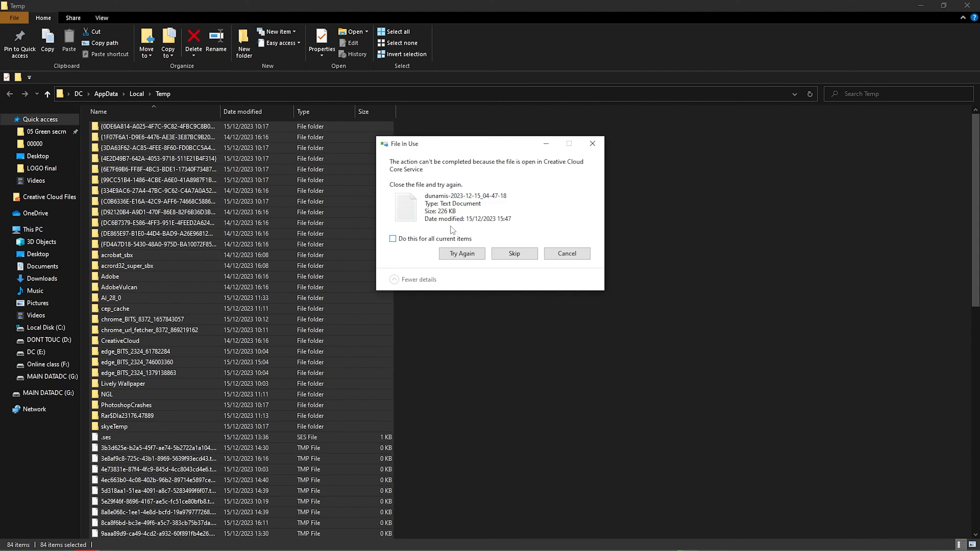
{"action": "left_click", "coordinate": [423, 239]}
{"action": "left_click", "coordinate": [514, 254]}
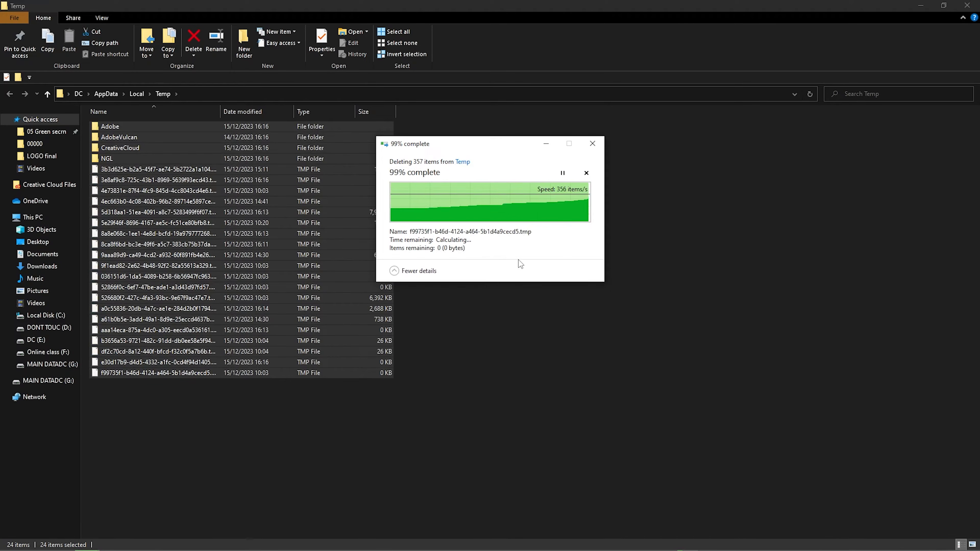
{"action": "left_click", "coordinate": [967, 5]}
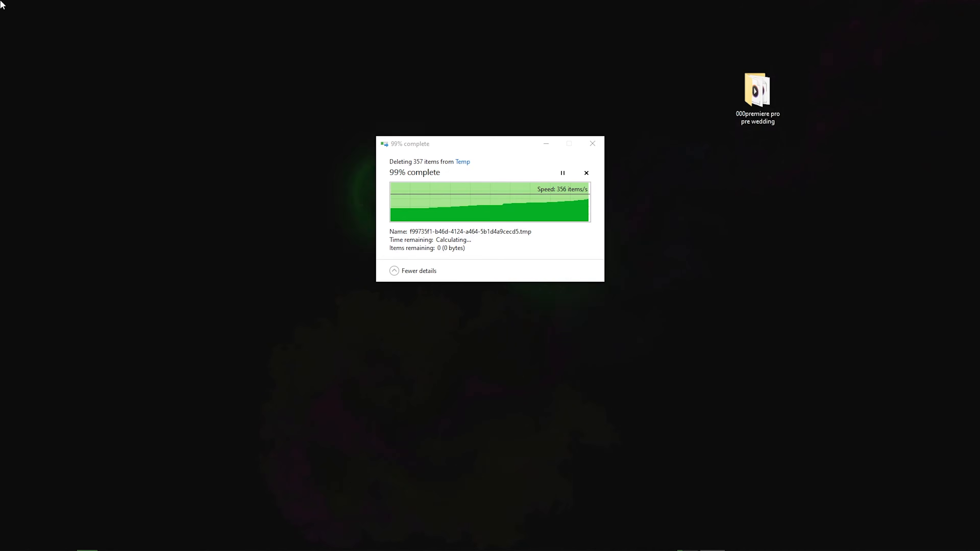
- Delete everything in the Windows Temp folder opened with the "temp" run command, skipping files in use, and close its window
{"action": "key", "text": "super+r"}
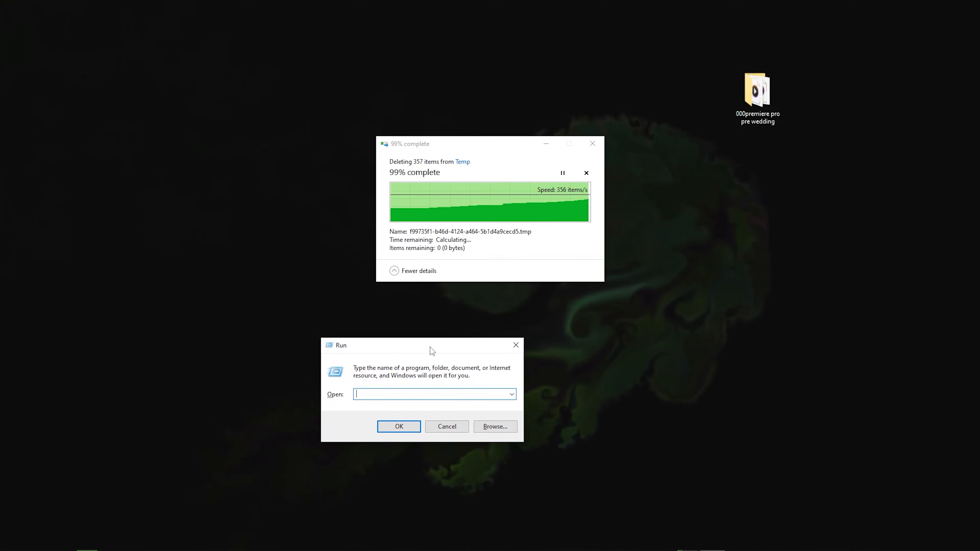
{"action": "key", "text": "BackSpace"}
{"action": "type", "text": "temp"}
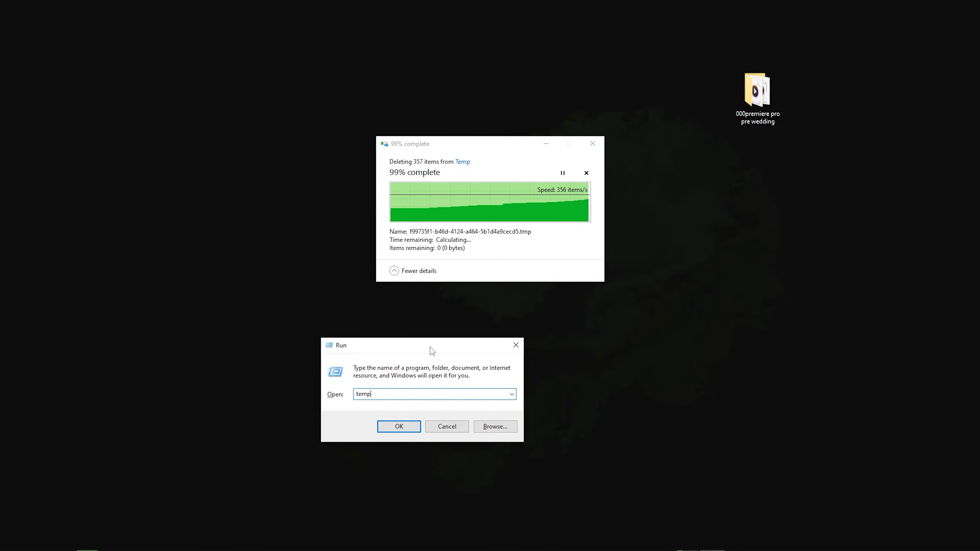
{"action": "key", "text": "Return"}
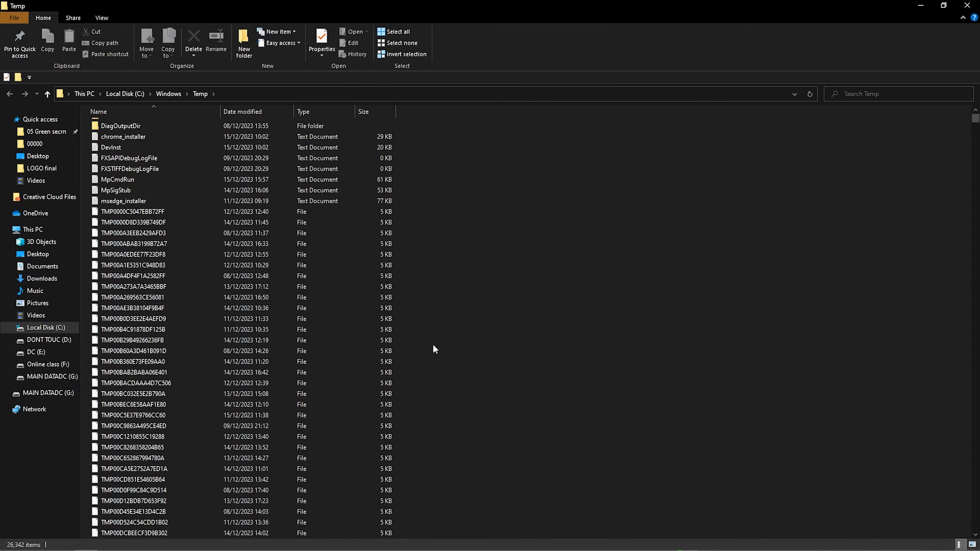
{"action": "scroll", "coordinate": [433, 348], "scroll_direction": "down", "scroll_amount": 1}
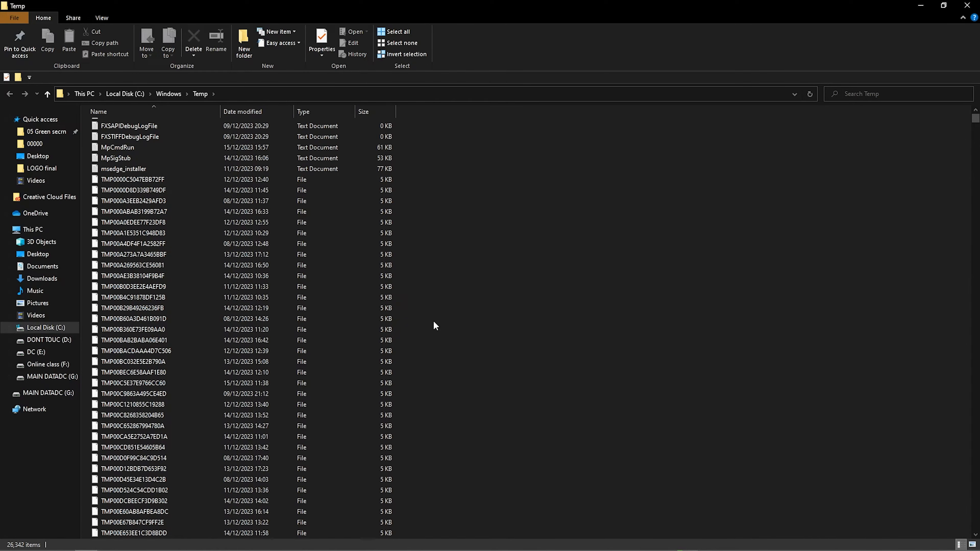
{"action": "key", "text": "ctrl+a"}
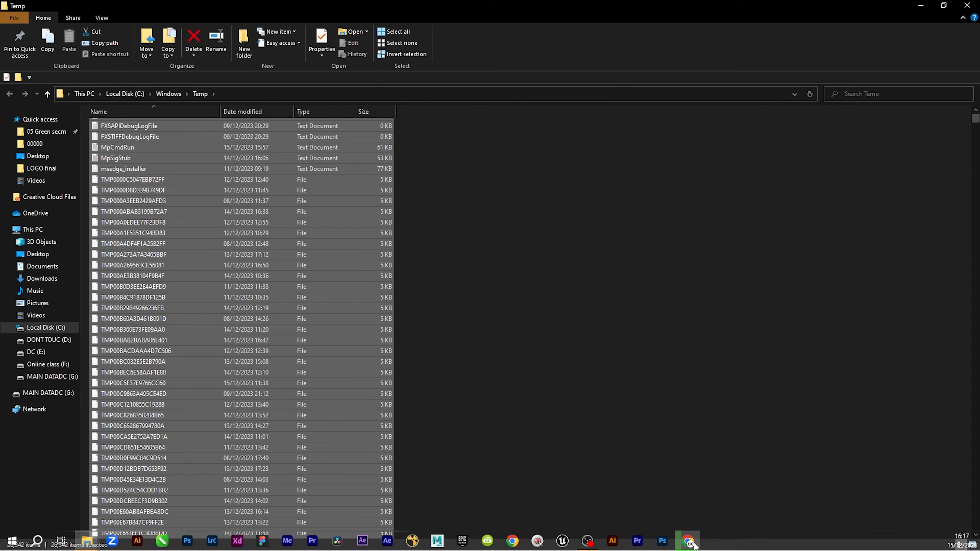
{"action": "key", "text": "Delete"}
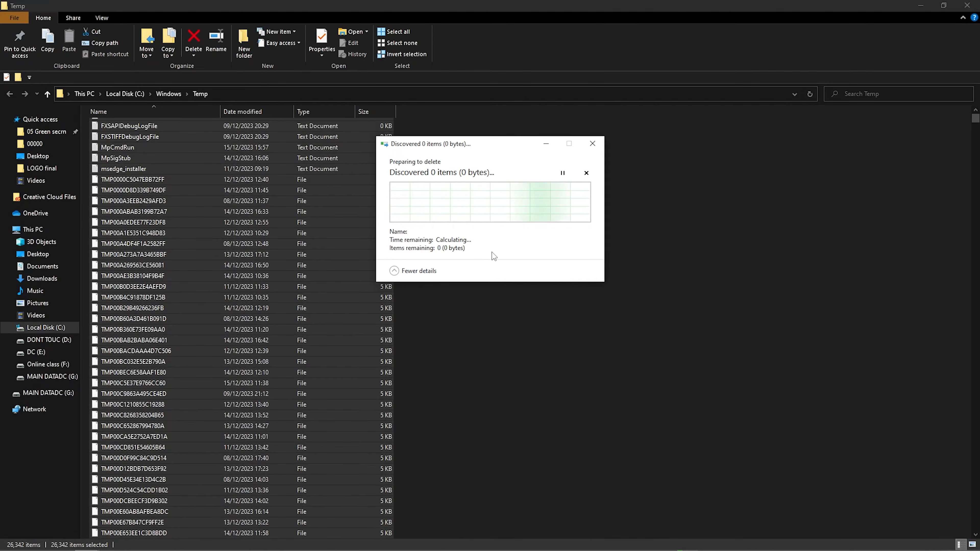
{"action": "left_click", "coordinate": [525, 290]}
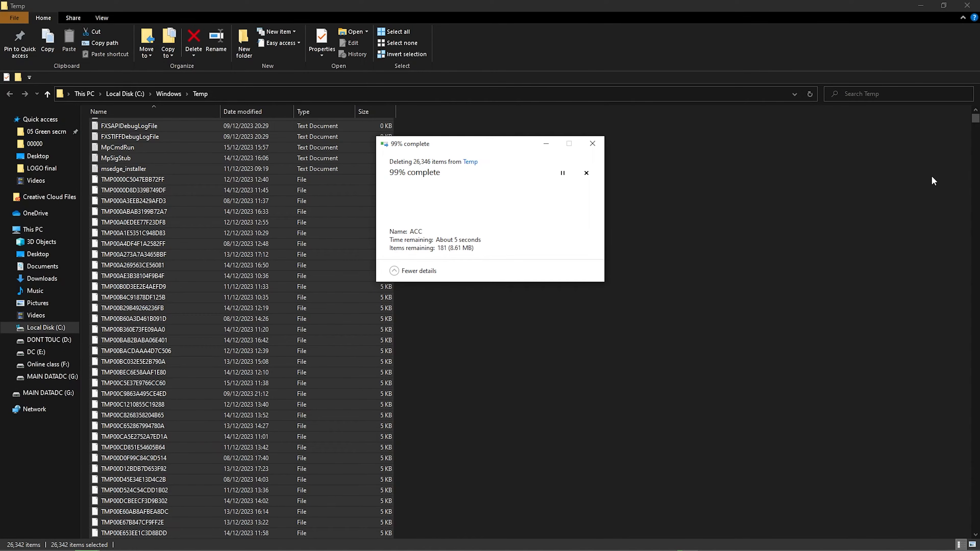
{"action": "left_click", "coordinate": [393, 239]}
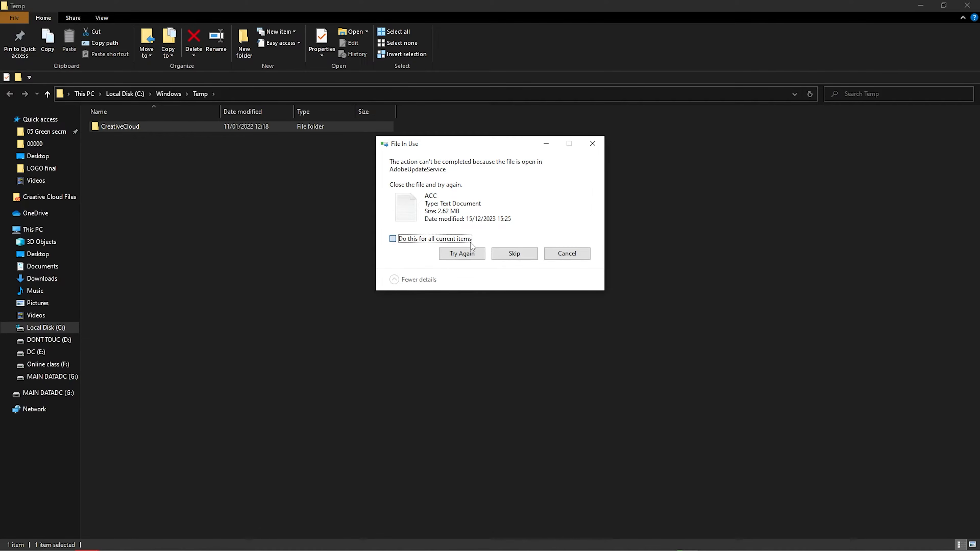
{"action": "left_click", "coordinate": [505, 254]}
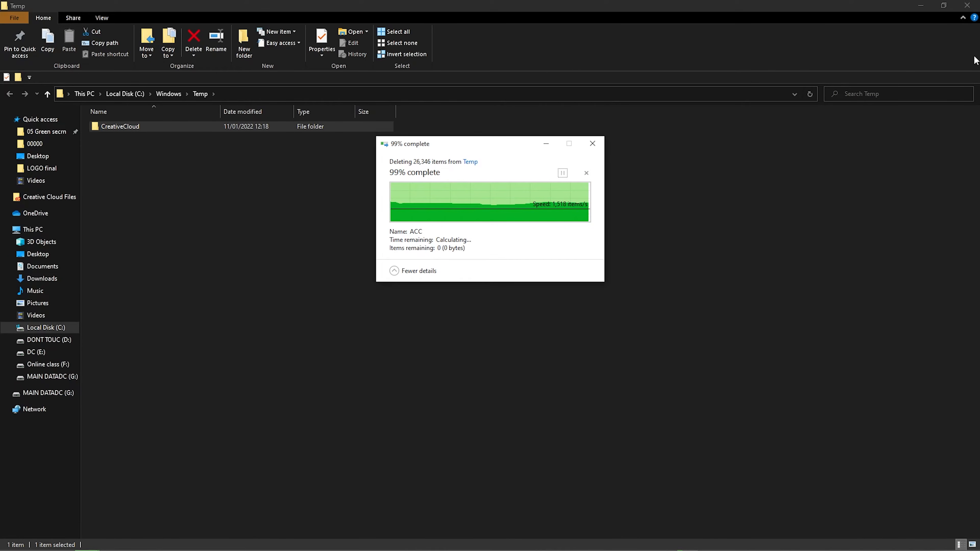
{"action": "left_click", "coordinate": [967, 5]}
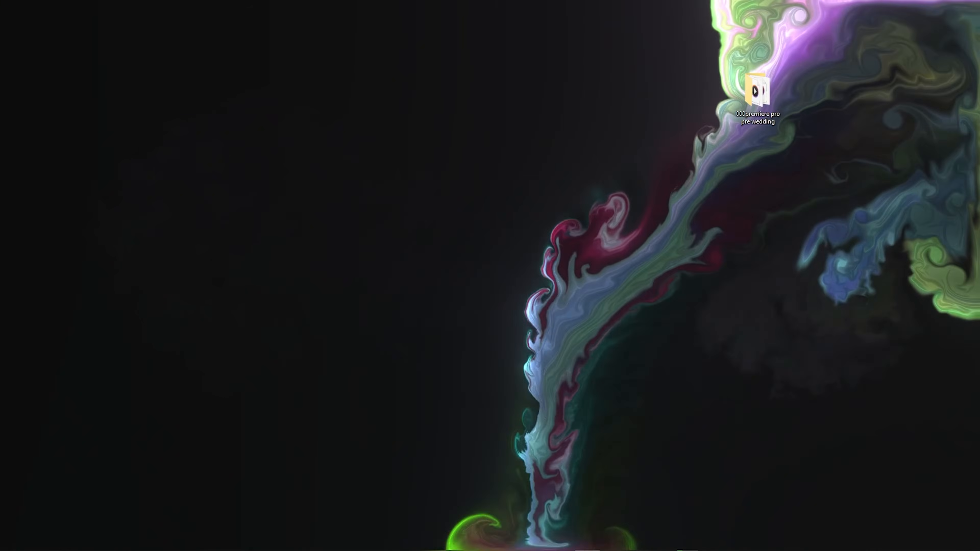
- Launch Adobe Premiere Pro
{"action": "mouse_move", "coordinate": [687, 538]}
{"action": "left_click", "coordinate": [638, 541]}
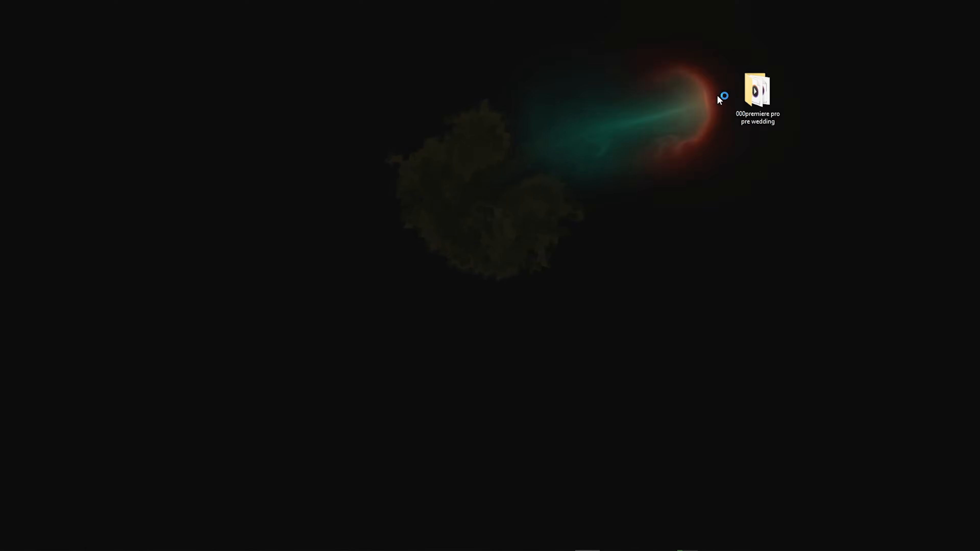
- Examine the video clips and music files in the desktop folder "000premiere pro pre wedding", including its Clips subfolder
{"action": "double_click", "coordinate": [759, 90]}
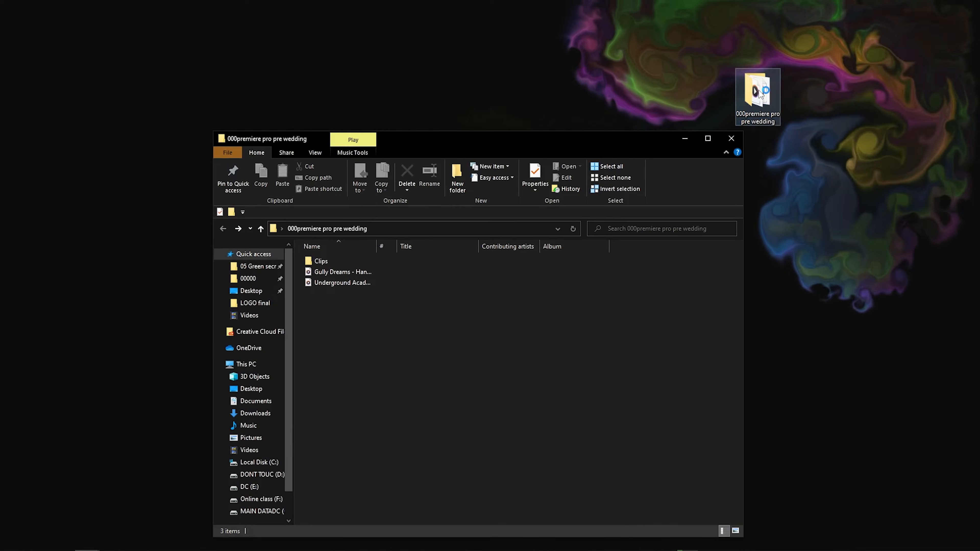
{"action": "double_click", "coordinate": [361, 261]}
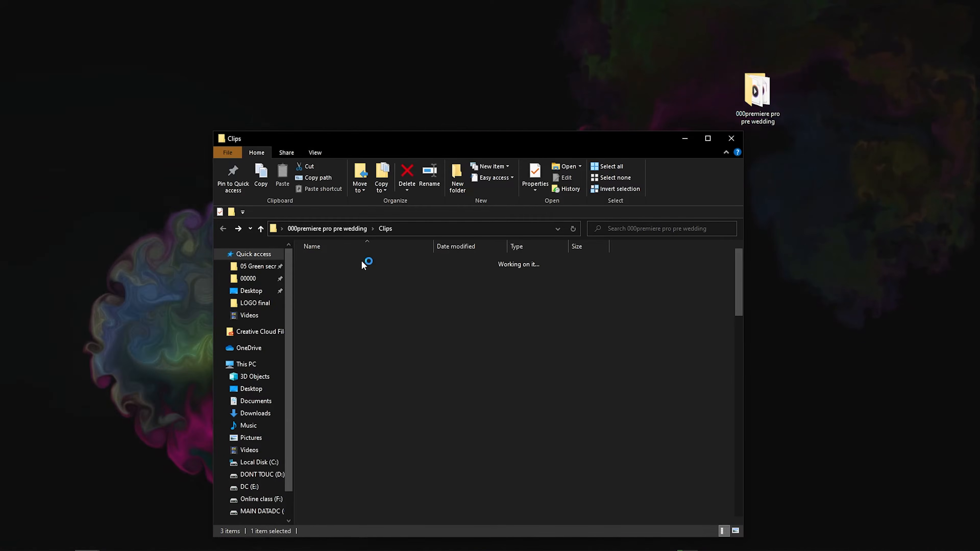
{"action": "double_click", "coordinate": [529, 143]}
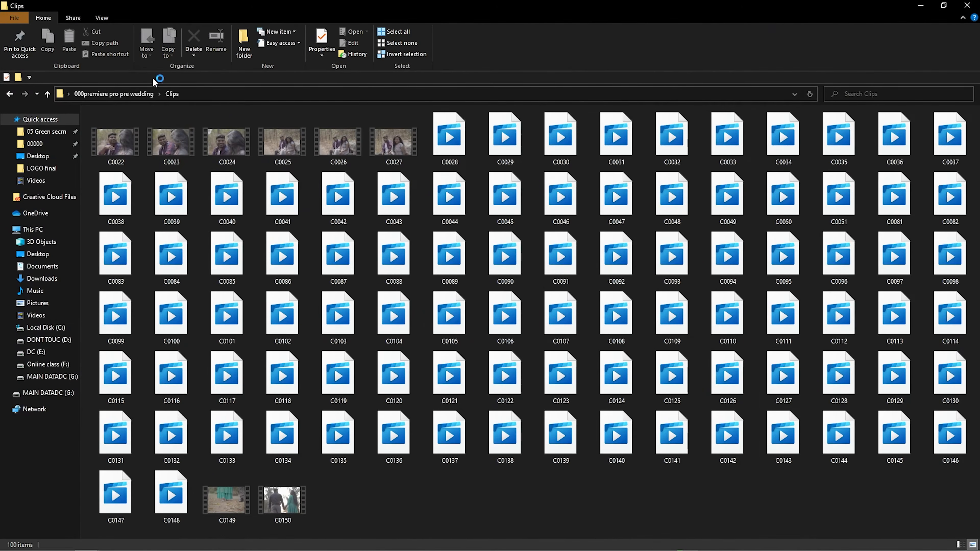
{"action": "left_click", "coordinate": [12, 94]}
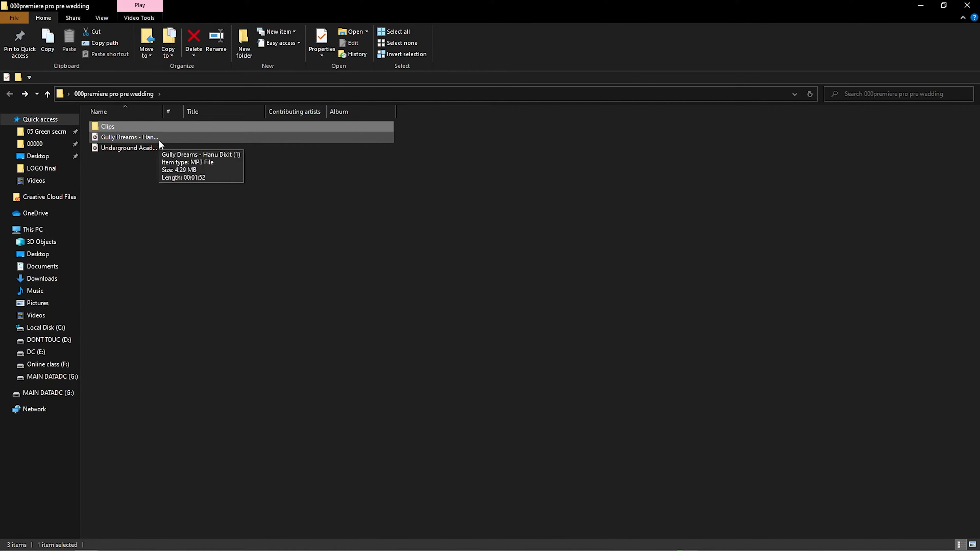
{"action": "left_click", "coordinate": [968, 5]}
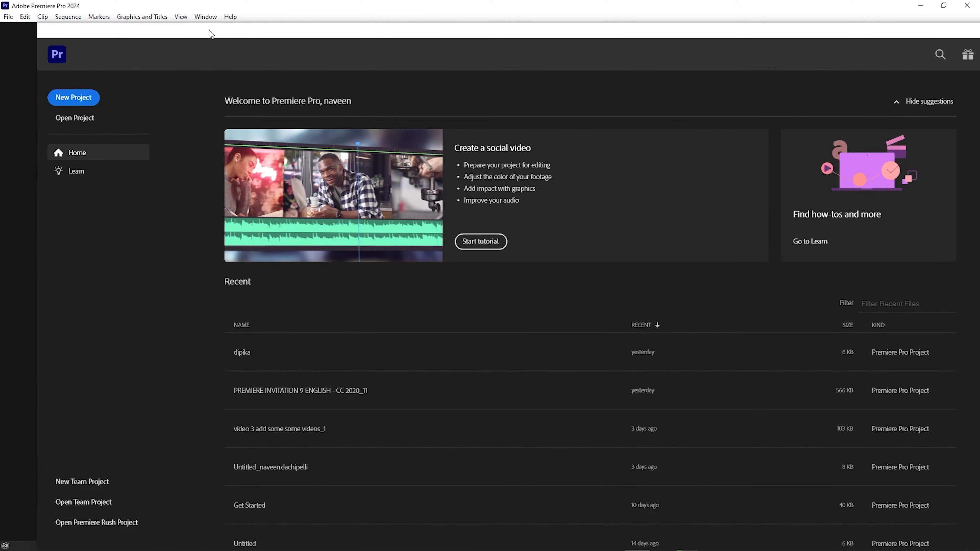
- Start a new Premiere Pro project and name it "Pre wedding"
{"action": "left_click", "coordinate": [90, 101]}
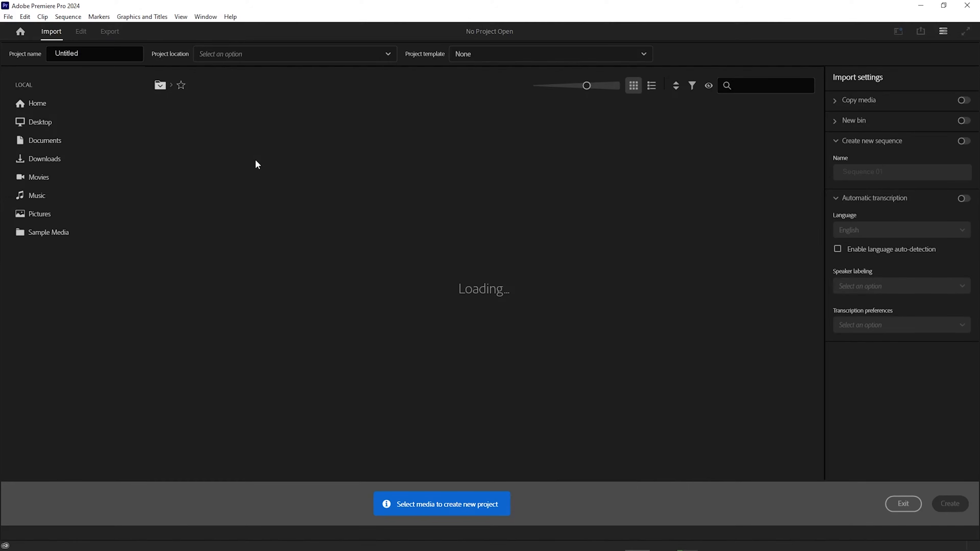
{"action": "left_click", "coordinate": [96, 54]}
{"action": "double_click", "coordinate": [96, 54]}
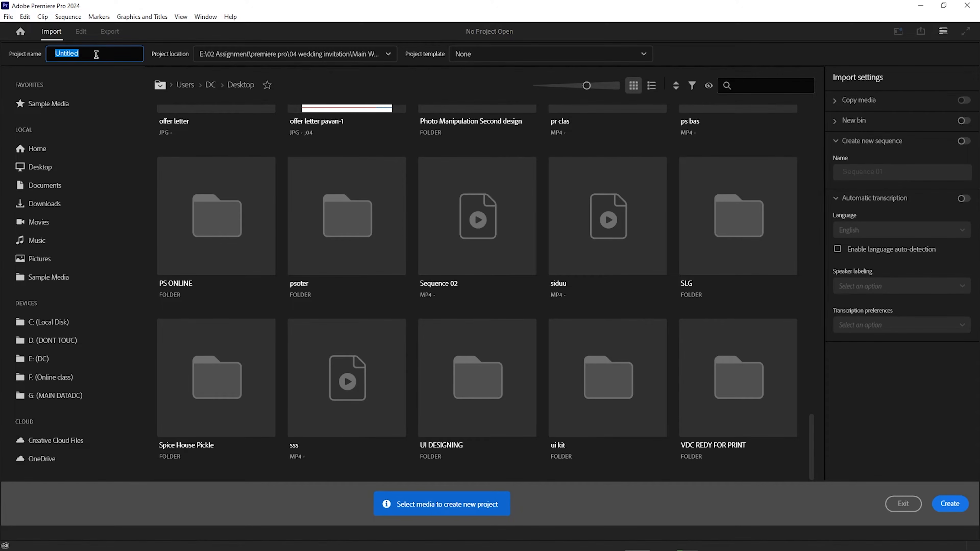
{"action": "type", "text": "P"}
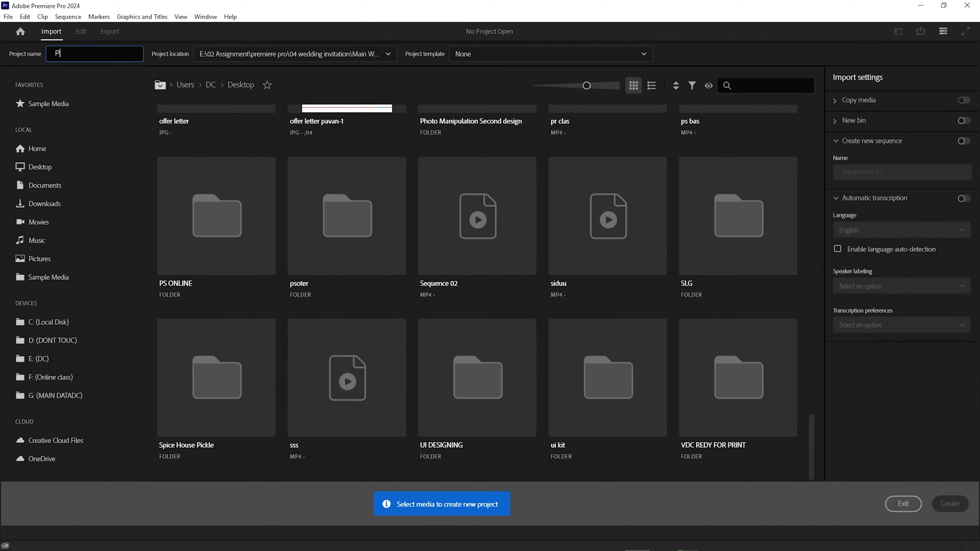
{"action": "type", "text": "rew"}
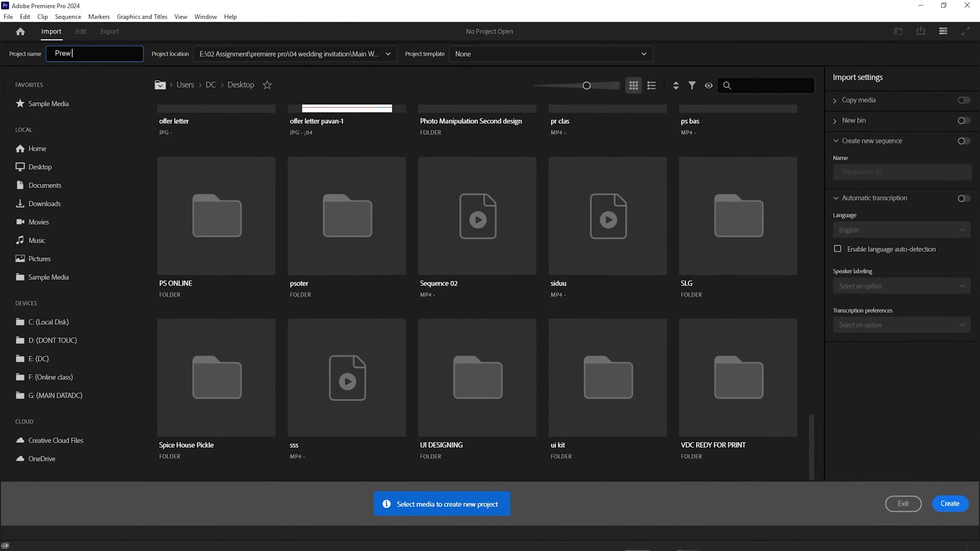
{"action": "key", "text": "BackSpace"}
{"action": "type", "text": "wedd"}
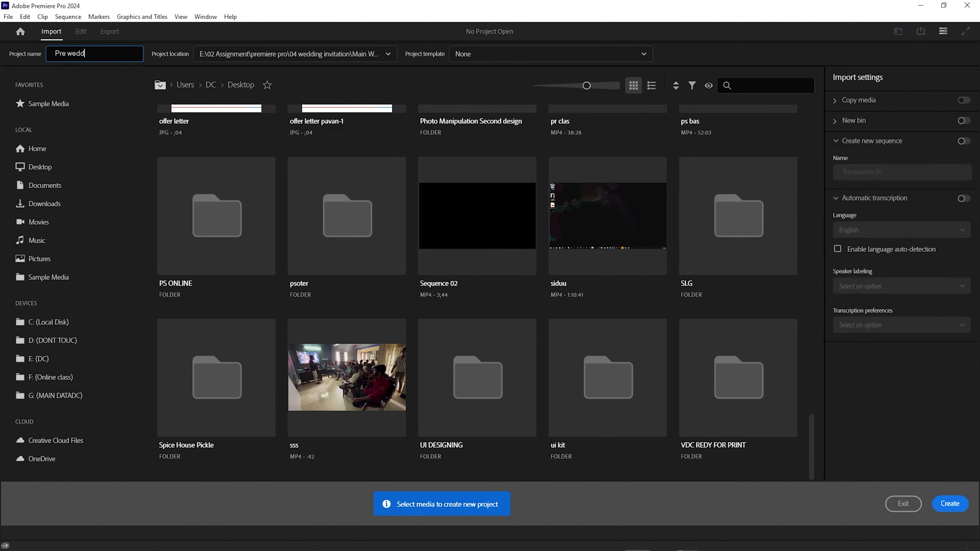
{"action": "type", "text": "ing"}
- Create the project with the VDC REDY FOR PRINT folder selected as media, dismissing the file import failure dialog
{"action": "left_click", "coordinate": [789, 460]}
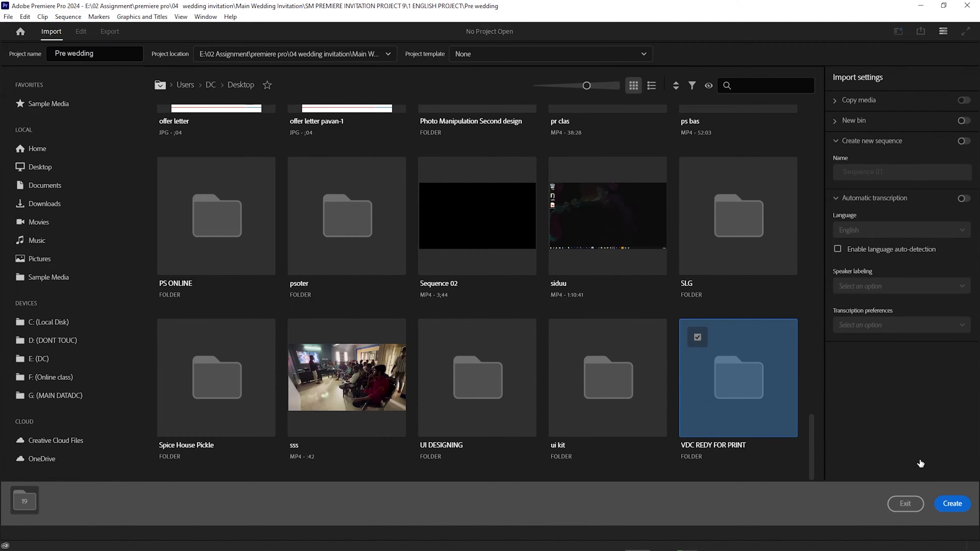
{"action": "left_click", "coordinate": [951, 504]}
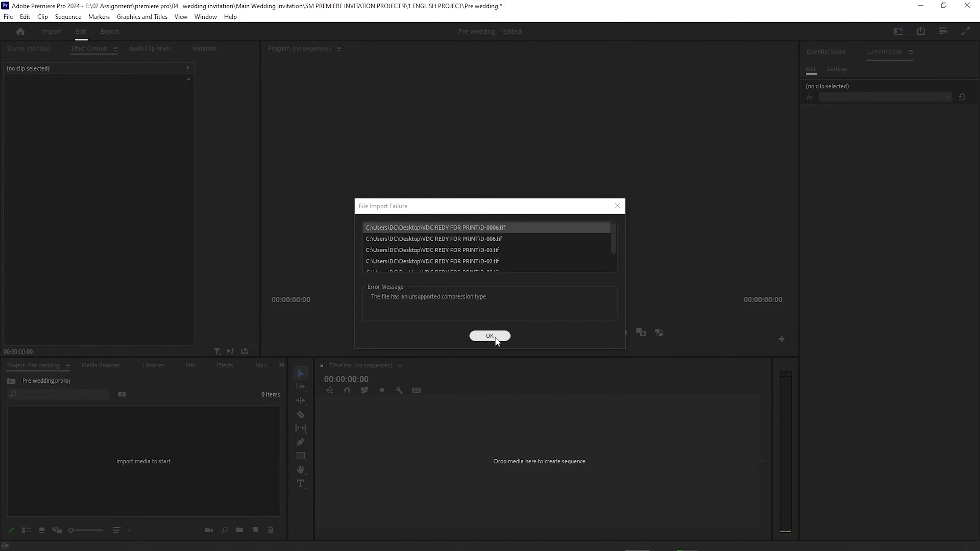
{"action": "left_click", "coordinate": [618, 206]}
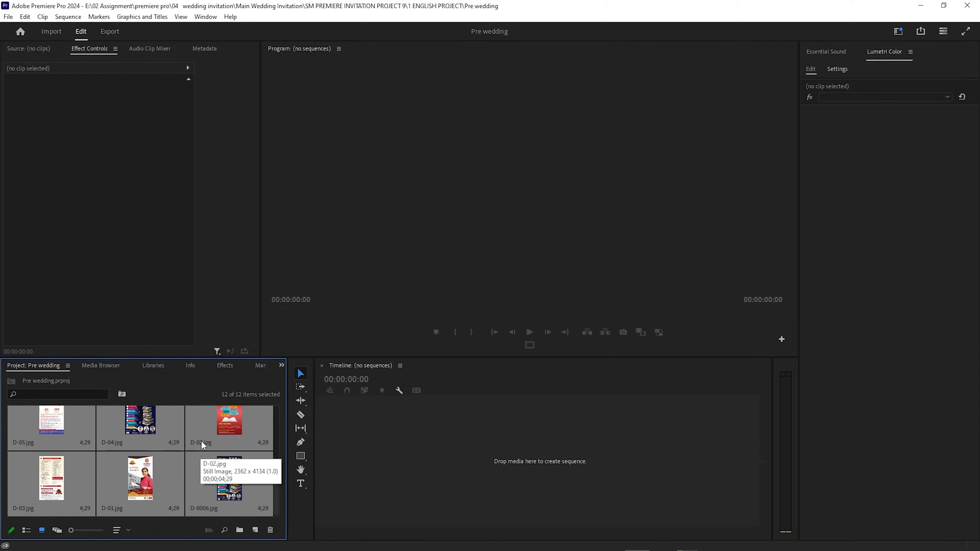
- Delete D-02.jpg and all the other imported images from the Pre wedding project
{"action": "left_click", "coordinate": [213, 433]}
{"action": "key", "text": "Delete"}
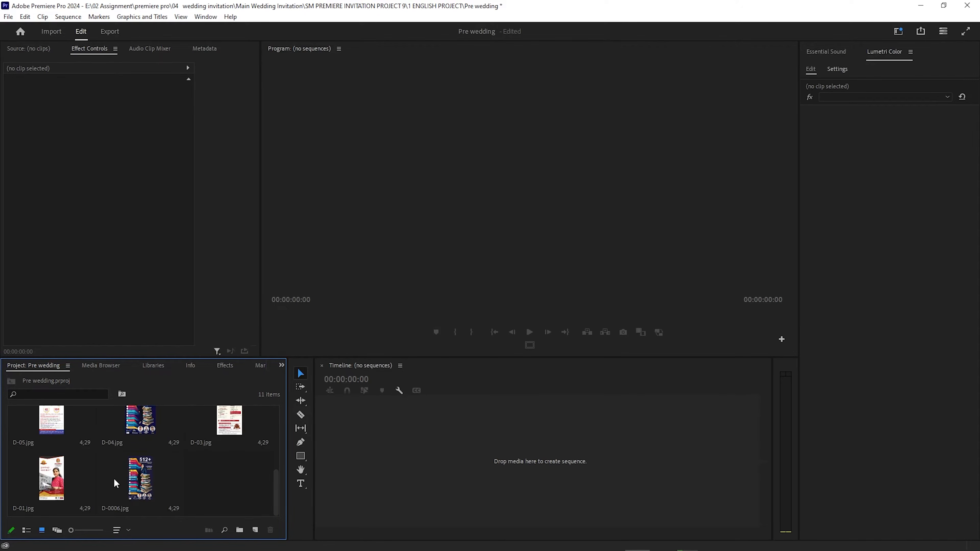
{"action": "key", "text": "ctrl+a"}
{"action": "key", "text": "Delete"}
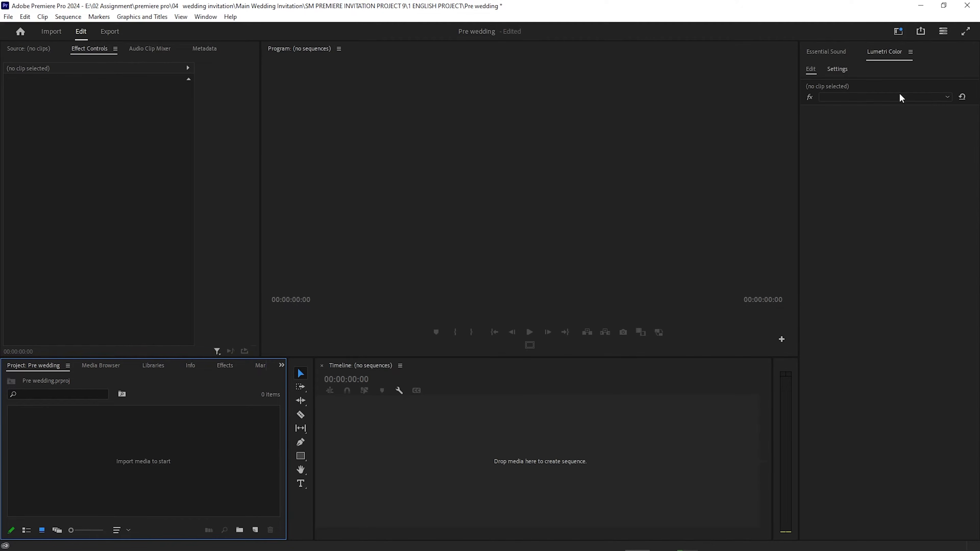
- Close the Essential Sound and Lumetri Color panels, and widen the Timeline by narrowing the Project panel group
{"action": "left_click", "coordinate": [846, 56]}
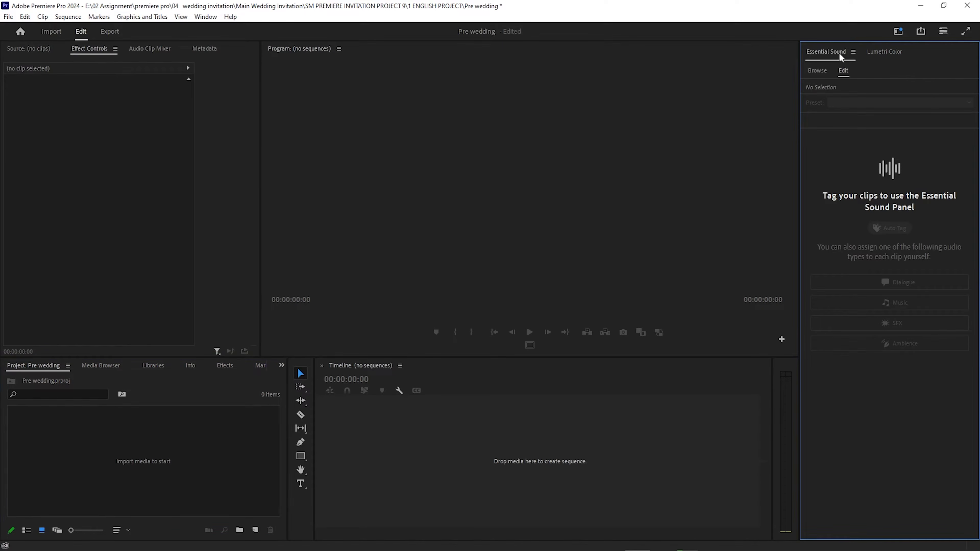
{"action": "left_click", "coordinate": [853, 52]}
{"action": "left_click", "coordinate": [887, 54]}
{"action": "left_click", "coordinate": [850, 52]}
{"action": "left_click", "coordinate": [871, 55]}
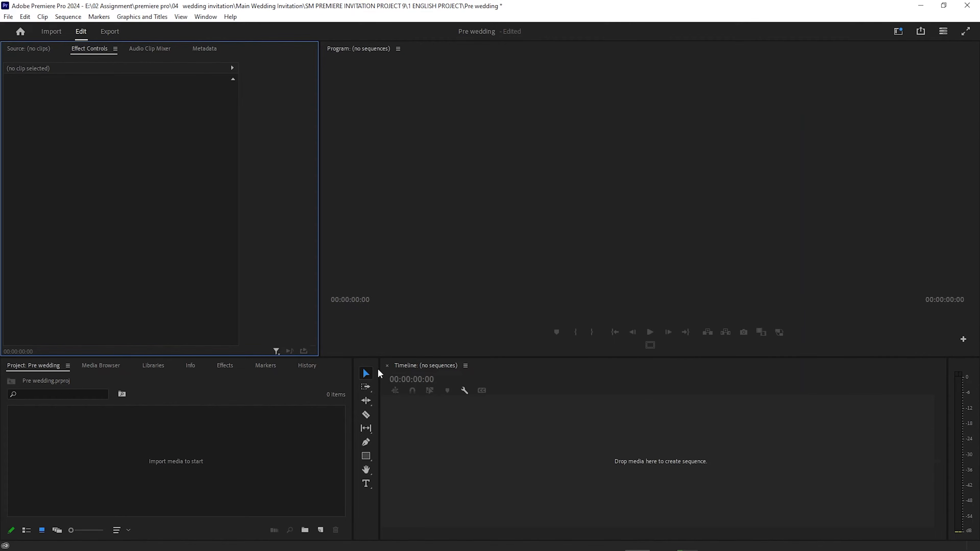
{"action": "left_click_drag", "start_coordinate": [380, 370], "coordinate": [323, 371]}
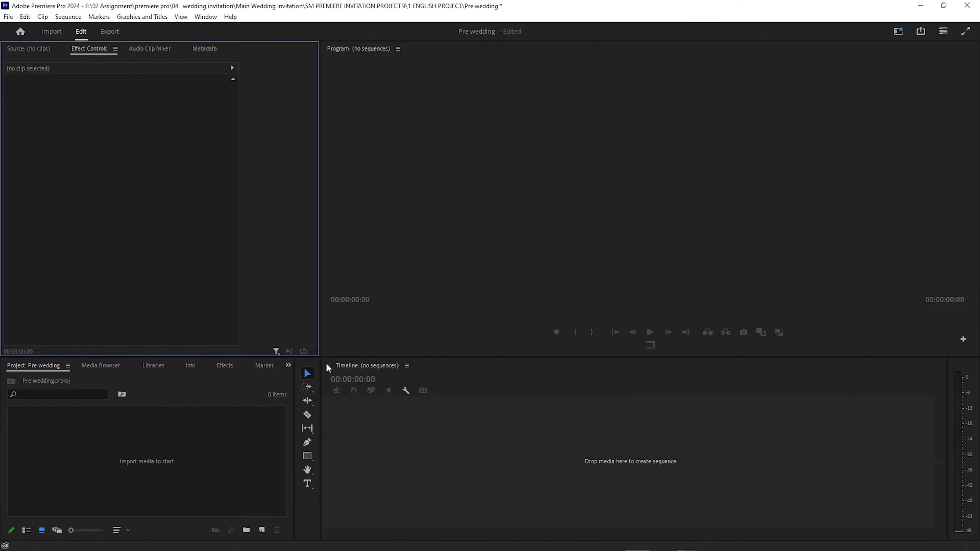
- Close the Media Browser, Libraries and Info panels in the Project panel group
{"action": "left_click", "coordinate": [45, 366]}
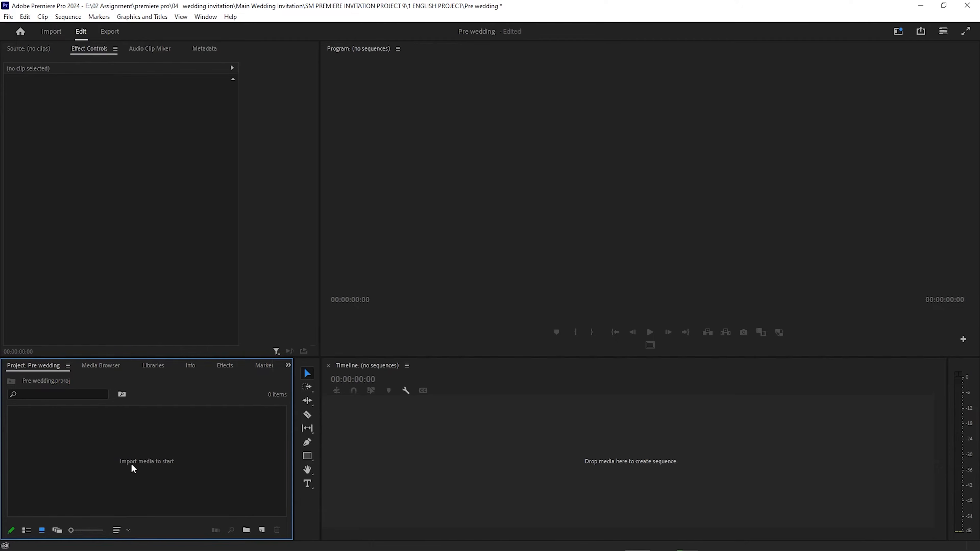
{"action": "left_click", "coordinate": [109, 368]}
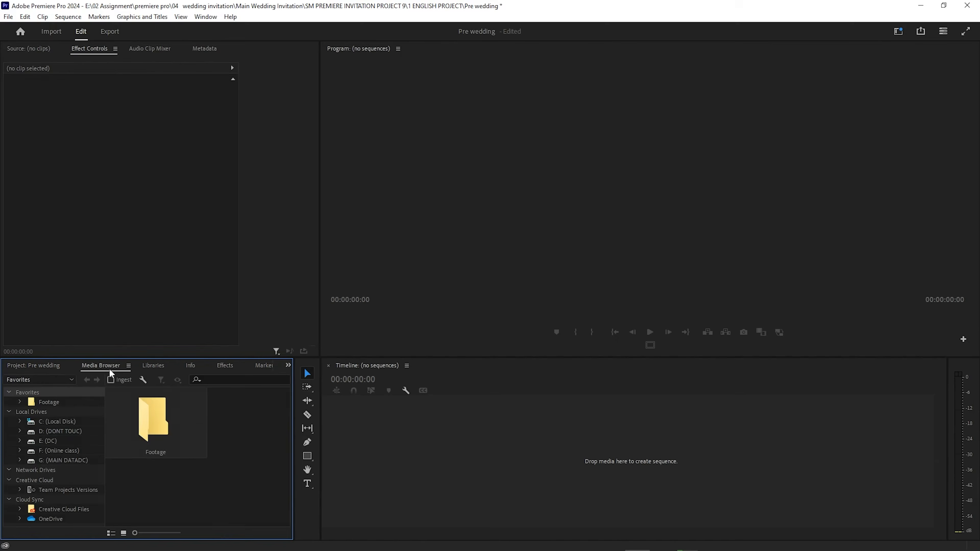
{"action": "left_click", "coordinate": [129, 366]}
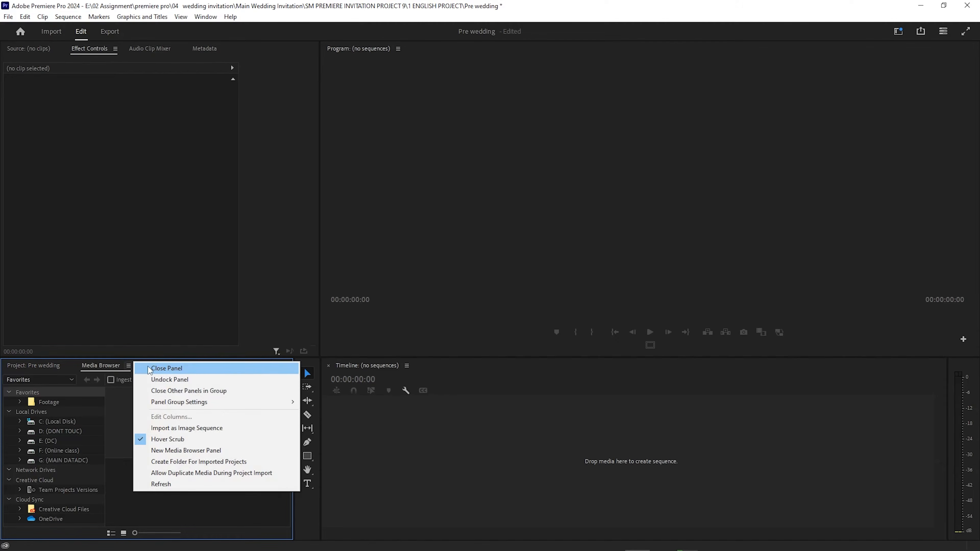
{"action": "left_click", "coordinate": [148, 368]}
{"action": "left_click", "coordinate": [111, 365]}
{"action": "left_click", "coordinate": [132, 369]}
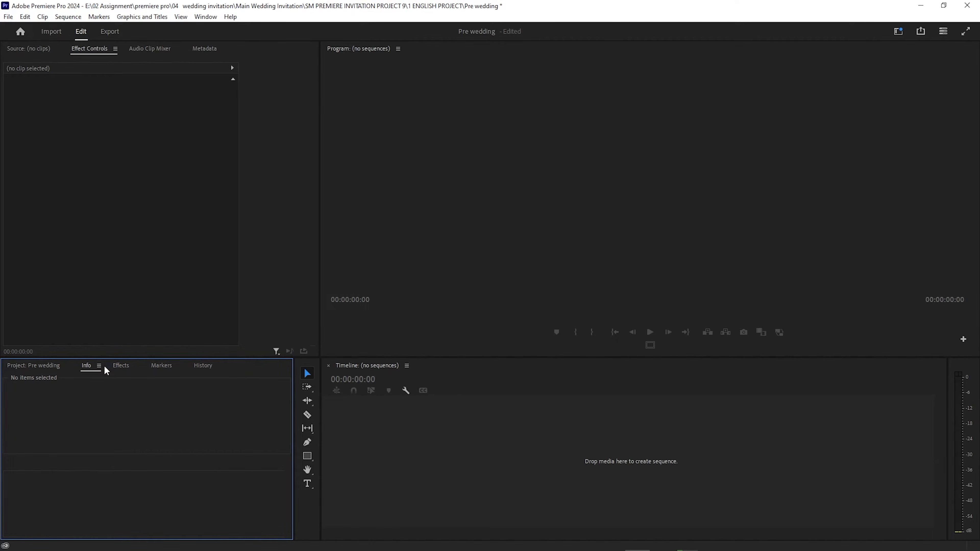
{"action": "left_click", "coordinate": [99, 366]}
{"action": "left_click", "coordinate": [122, 370]}
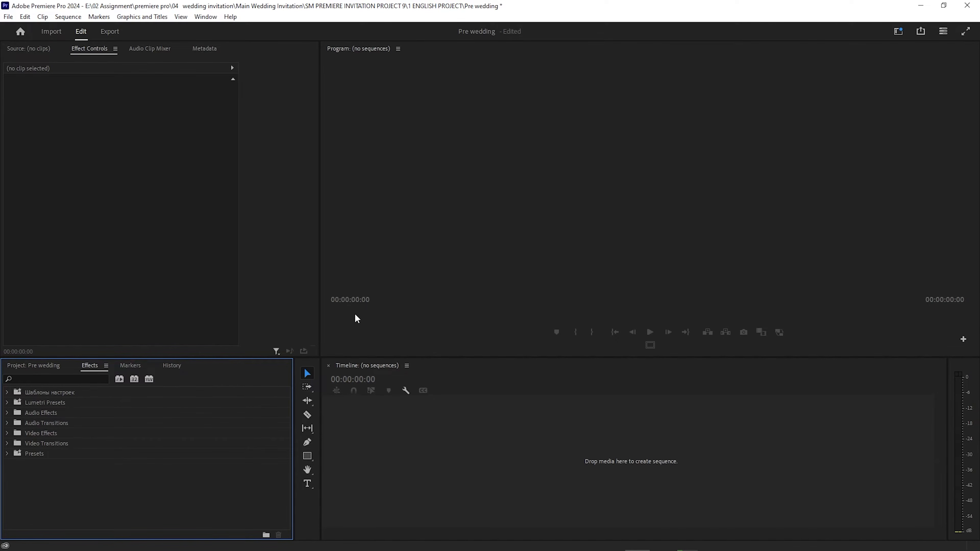
- Close the Markers and History panels so that only Project and Effects remain in their group
{"action": "left_click", "coordinate": [124, 369]}
{"action": "left_click", "coordinate": [147, 367]}
{"action": "left_click", "coordinate": [155, 370]}
{"action": "left_click", "coordinate": [146, 365]}
{"action": "left_click", "coordinate": [172, 370]}
{"action": "left_click_drag", "start_coordinate": [320, 353], "coordinate": [322, 354]}
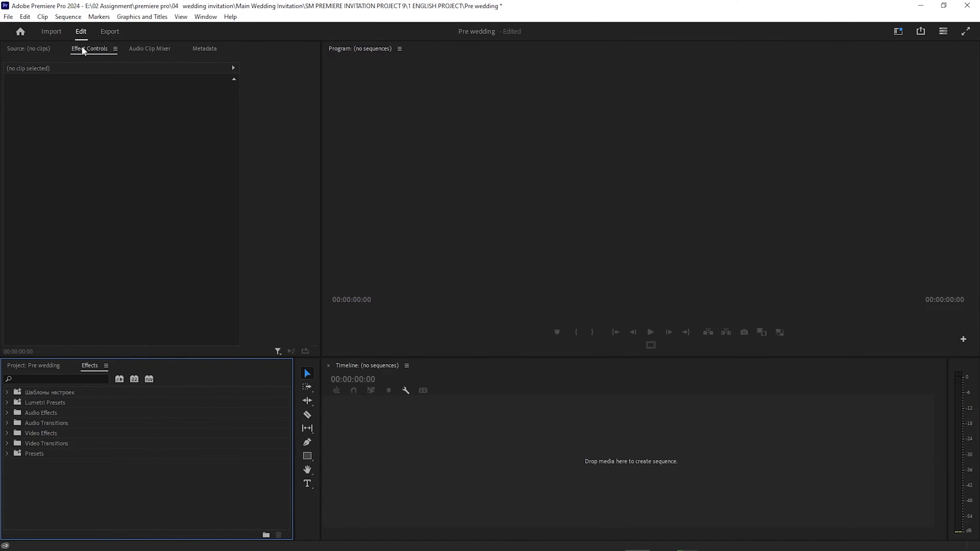
- Close the Metadata and Audio Clip Mixer panels grouped with Effect Controls
{"action": "left_click", "coordinate": [148, 51]}
{"action": "left_click", "coordinate": [180, 49]}
{"action": "left_click", "coordinate": [197, 55]}
{"action": "left_click", "coordinate": [163, 49]}
{"action": "left_click", "coordinate": [176, 52]}
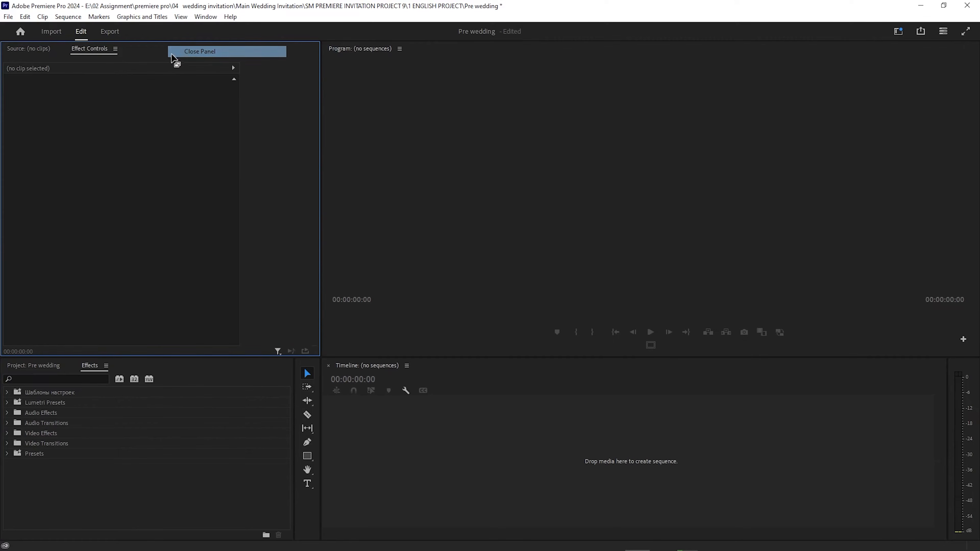
- Review the remaining Source, Effect Controls, Project and Effects panels, finishing with the Project panel in front
{"action": "left_click", "coordinate": [41, 49]}
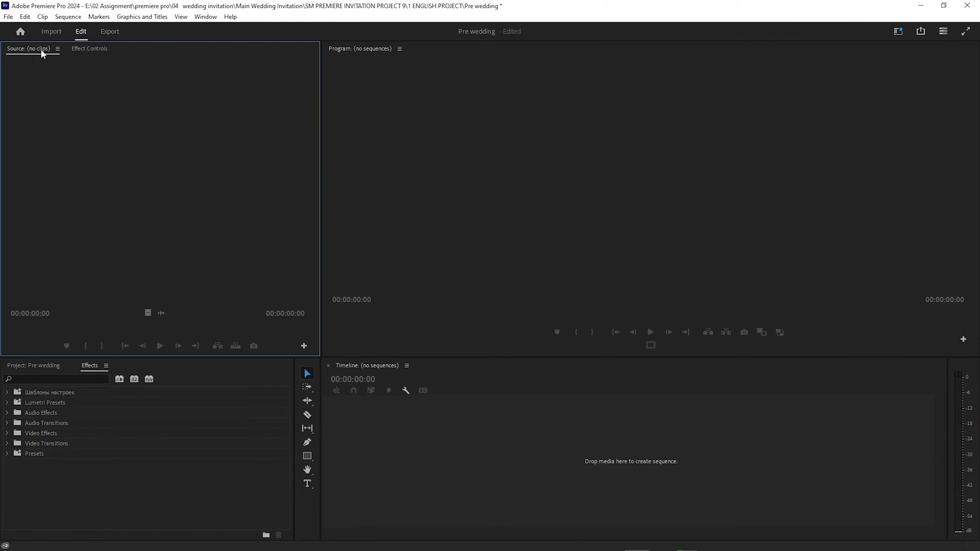
{"action": "left_click", "coordinate": [80, 52]}
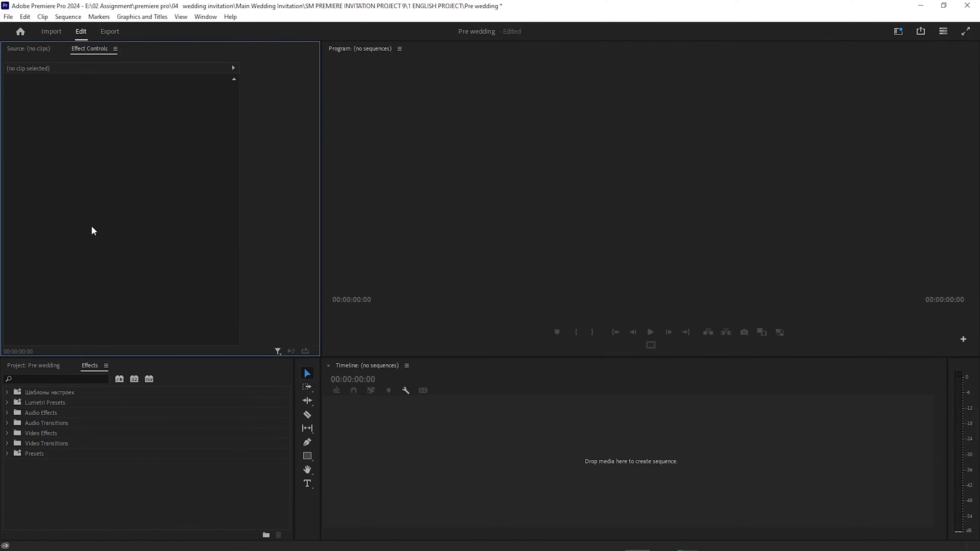
{"action": "left_click", "coordinate": [32, 367]}
{"action": "left_click", "coordinate": [92, 366]}
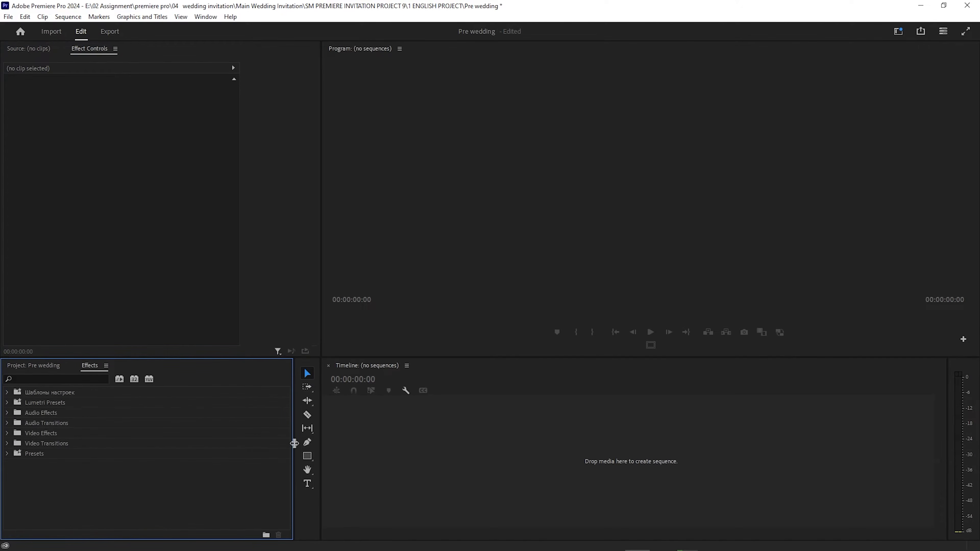
{"action": "left_click", "coordinate": [48, 369]}
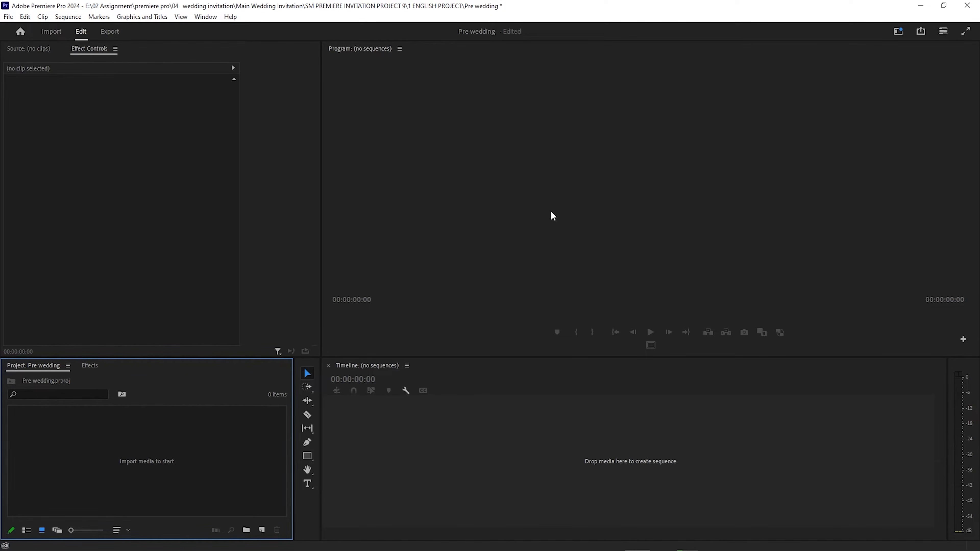
- Start a new sequence and choose the DSLR 1080p24 preset from the Digital SLR 1080p presets
{"action": "left_click", "coordinate": [9, 17]}
{"action": "mouse_move", "coordinate": [15, 27]}
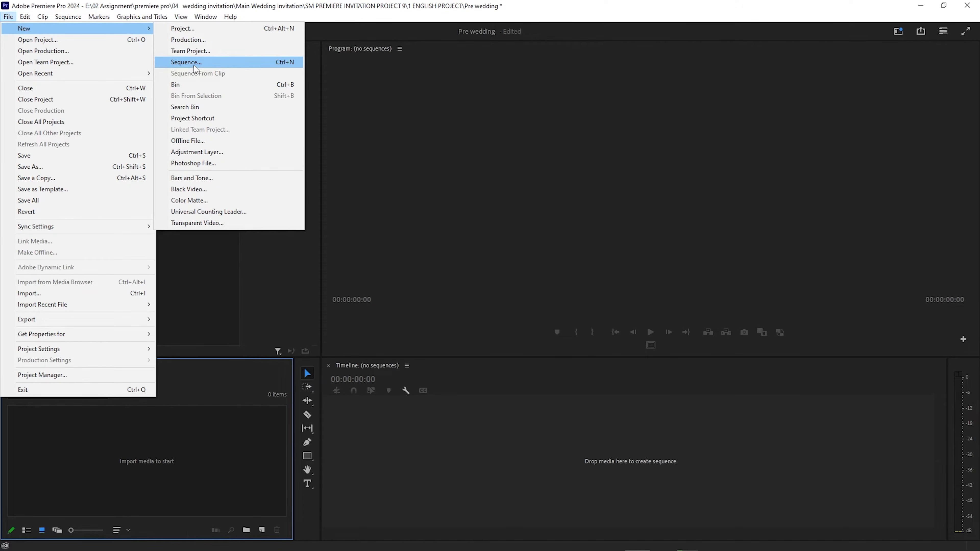
{"action": "left_click", "coordinate": [186, 62]}
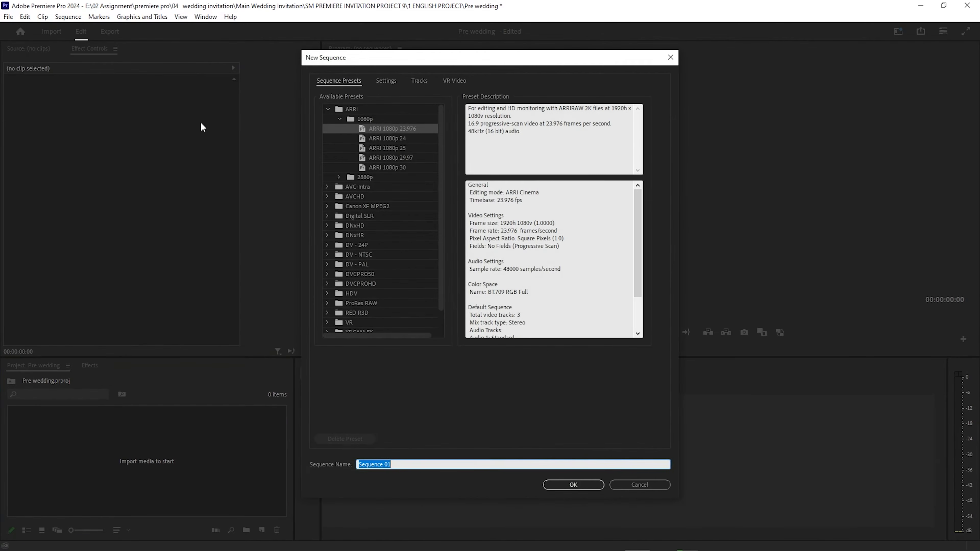
{"action": "left_click_drag", "start_coordinate": [443, 294], "coordinate": [371, 152]}
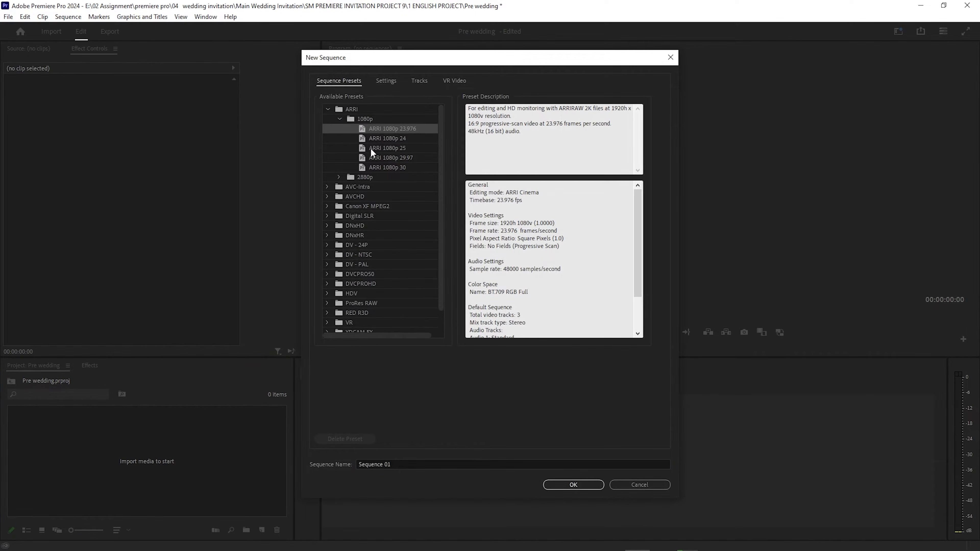
{"action": "left_click", "coordinate": [327, 109]}
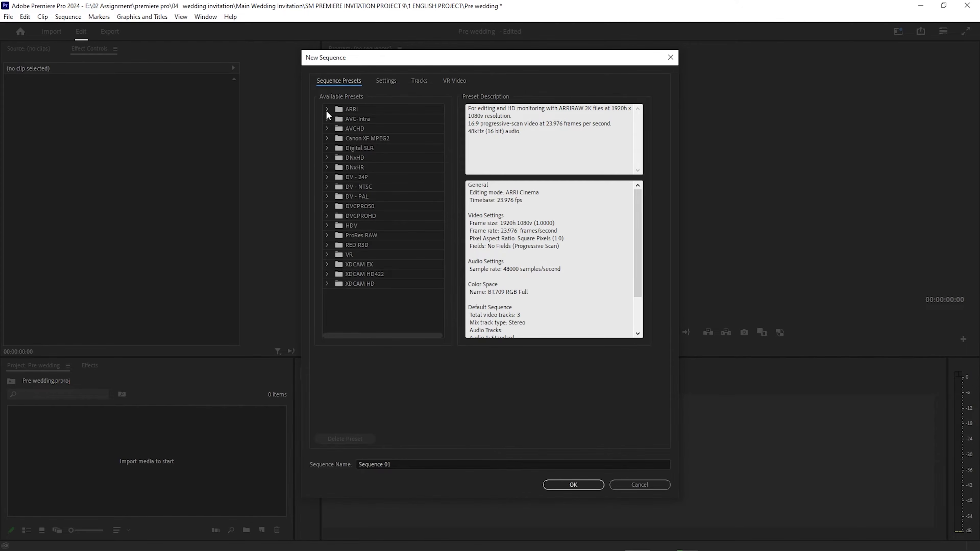
{"action": "left_click", "coordinate": [327, 149]}
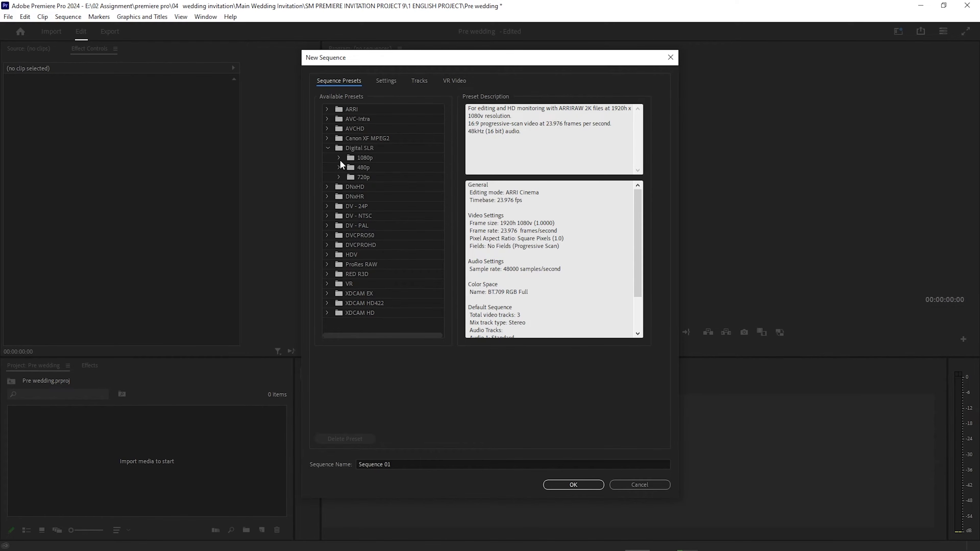
{"action": "left_click", "coordinate": [328, 274]}
{"action": "scroll", "coordinate": [357, 289], "scroll_direction": "down", "scroll_amount": 1}
{"action": "scroll", "coordinate": [375, 294], "scroll_direction": "down", "scroll_amount": 3}
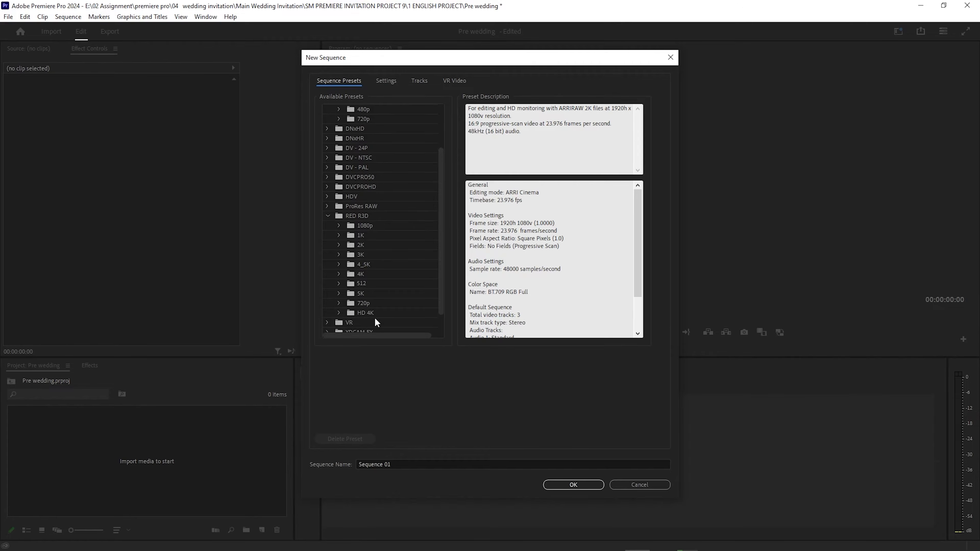
{"action": "scroll", "coordinate": [359, 298], "scroll_direction": "up", "scroll_amount": 5}
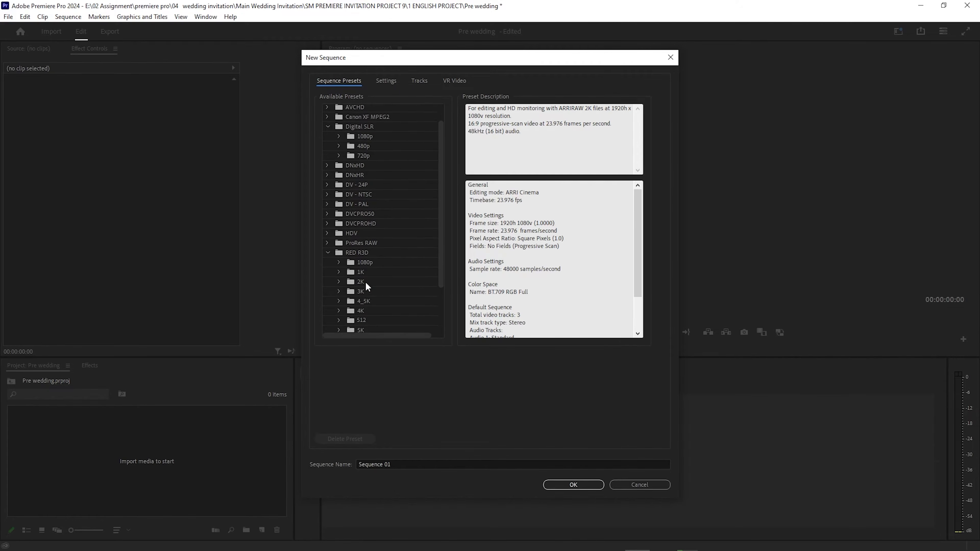
{"action": "scroll", "coordinate": [365, 284], "scroll_direction": "up", "scroll_amount": 1}
{"action": "left_click", "coordinate": [339, 152]}
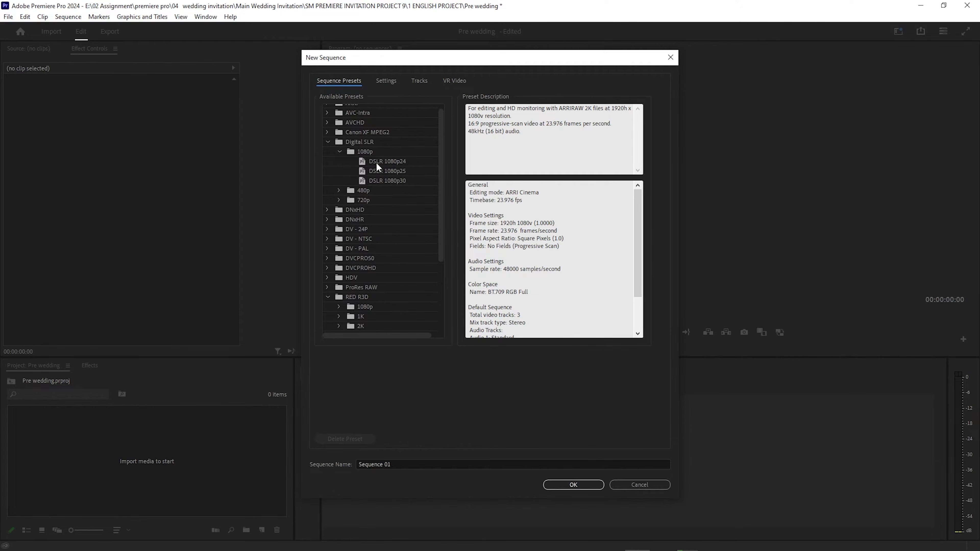
{"action": "left_click", "coordinate": [404, 161]}
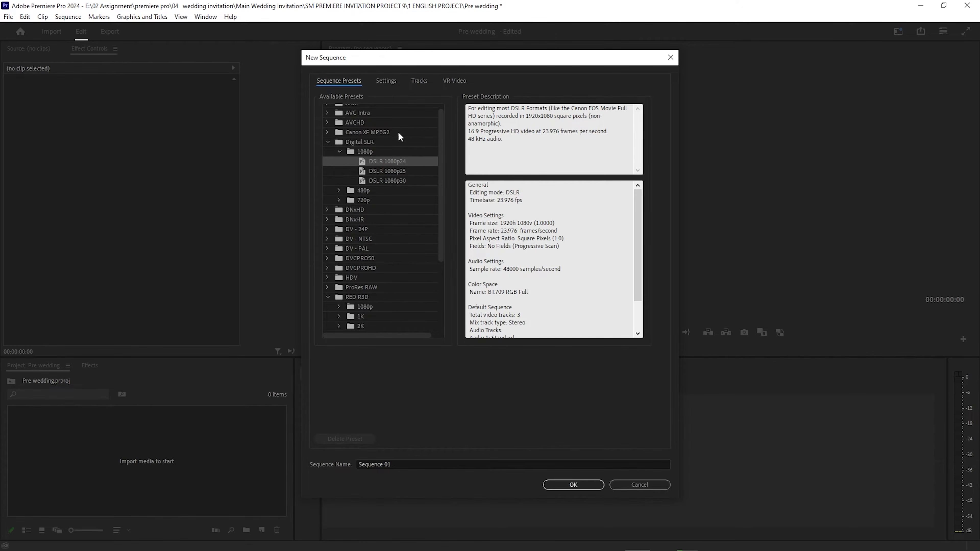
- Name the new sequence "prewedding" and create it
{"action": "left_click_drag", "start_coordinate": [396, 63], "coordinate": [404, 42]}
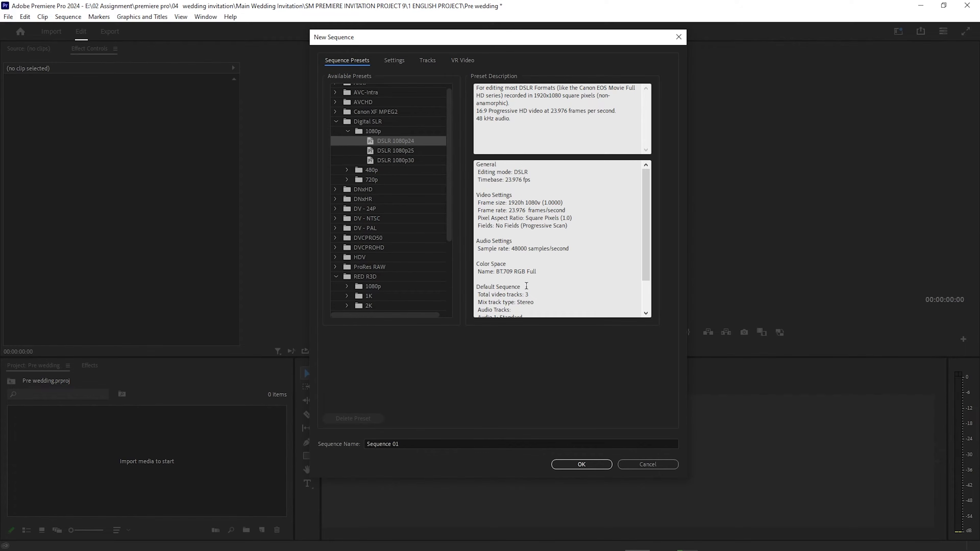
{"action": "left_click", "coordinate": [408, 445]}
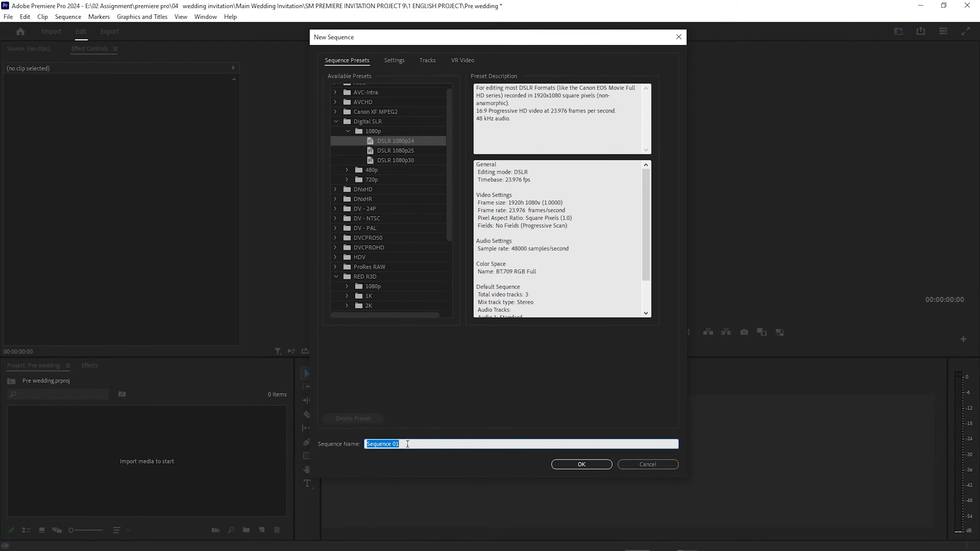
{"action": "key", "text": "BackSpace"}
{"action": "type", "text": "prew"}
{"action": "type", "text": "edding"}
{"action": "left_click", "coordinate": [581, 465]}
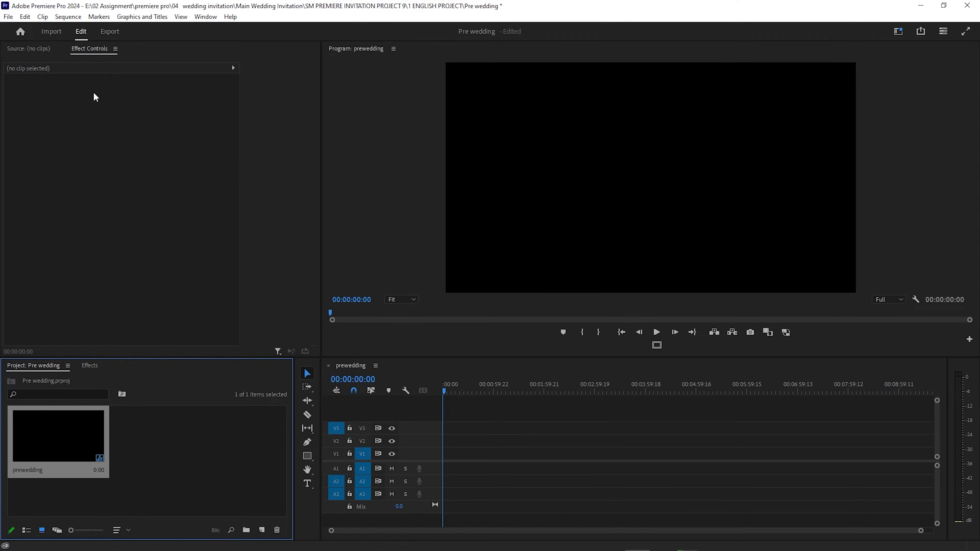
- Bring the Source monitor to the front and deselect the prewedding sequence in the project
{"action": "left_click", "coordinate": [33, 53]}
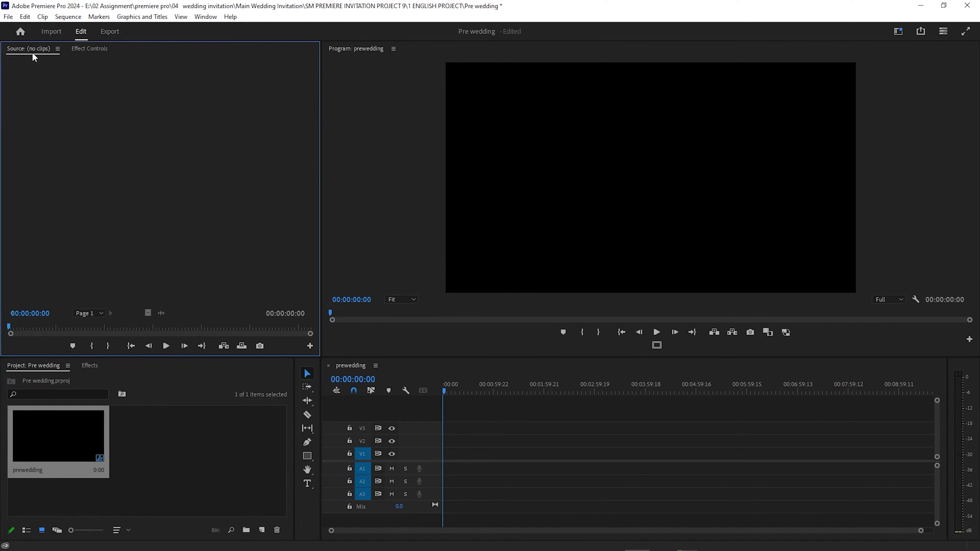
{"action": "left_click", "coordinate": [169, 456]}
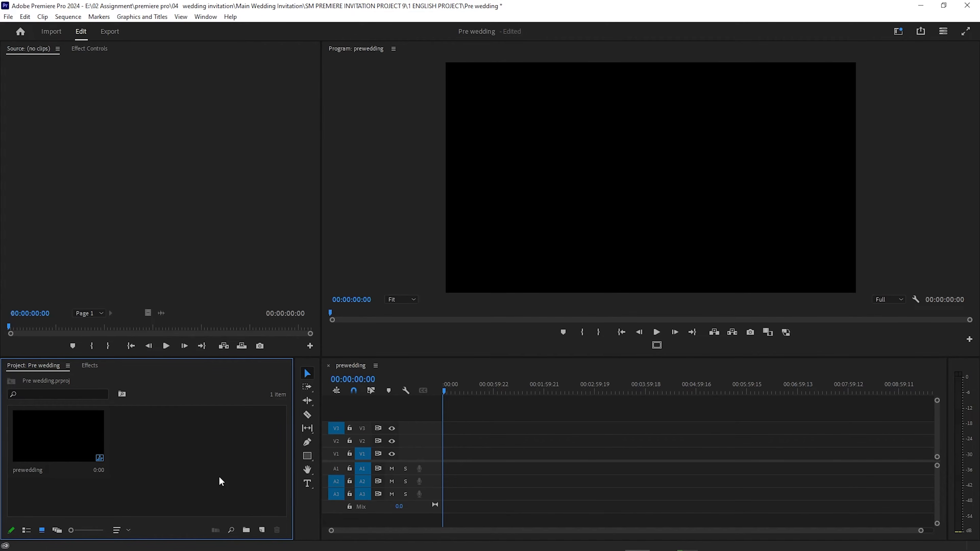
{"action": "left_click_drag", "start_coordinate": [320, 354], "coordinate": [320, 354]}
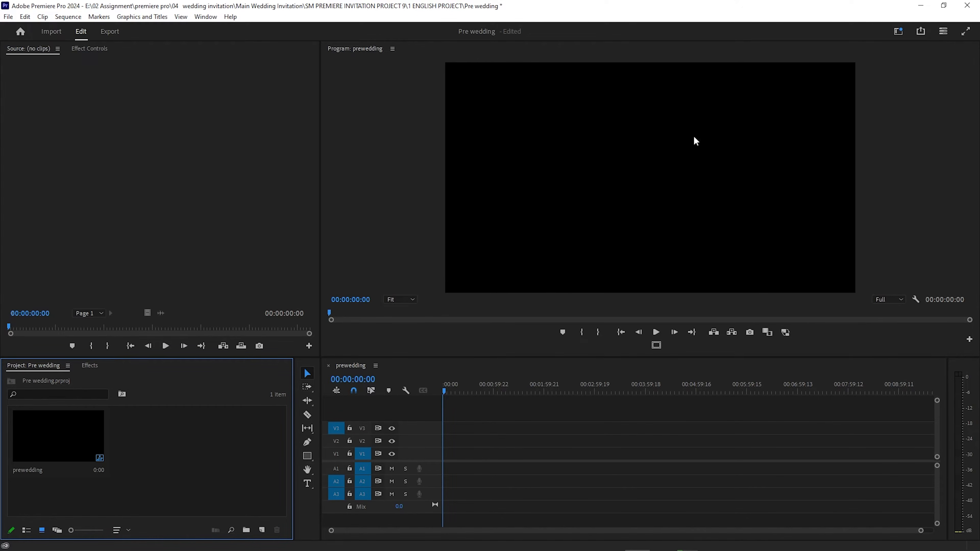
- Import the Gully Dreams music file from the desktop folder "000premiere pro pre wedding" into the project
{"action": "left_click", "coordinate": [920, 5]}
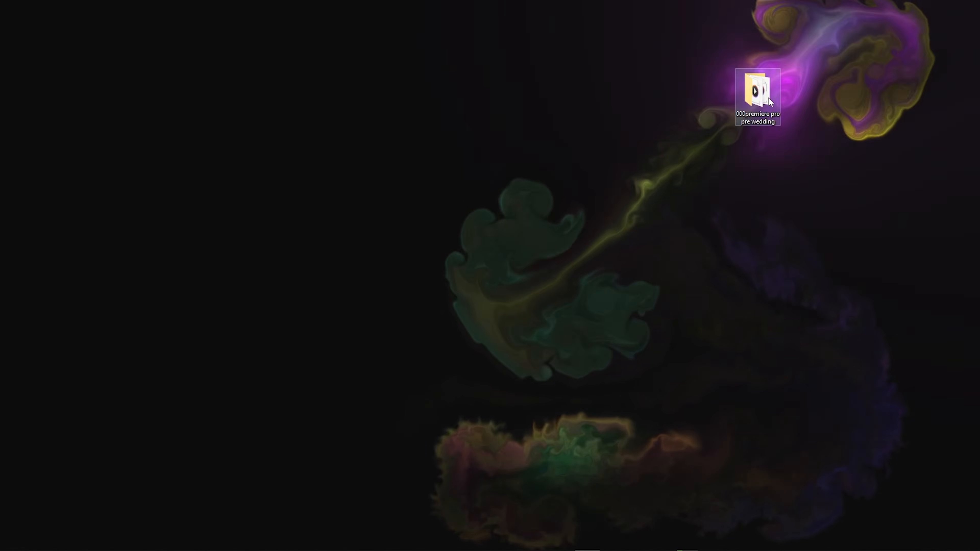
{"action": "double_click", "coordinate": [766, 97]}
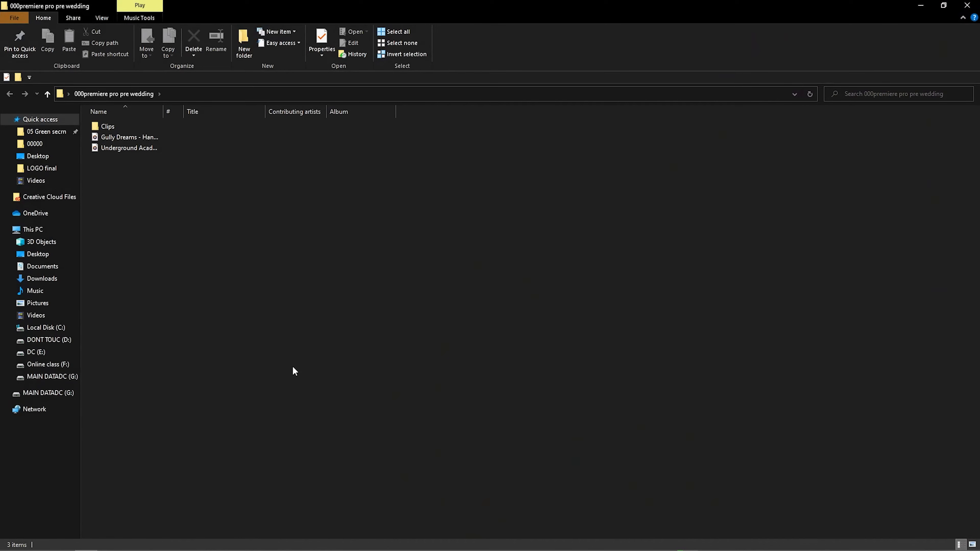
{"action": "left_click", "coordinate": [966, 5]}
{"action": "left_click_drag", "start_coordinate": [742, 98], "coordinate": [453, 100]}
{"action": "double_click", "coordinate": [436, 89]}
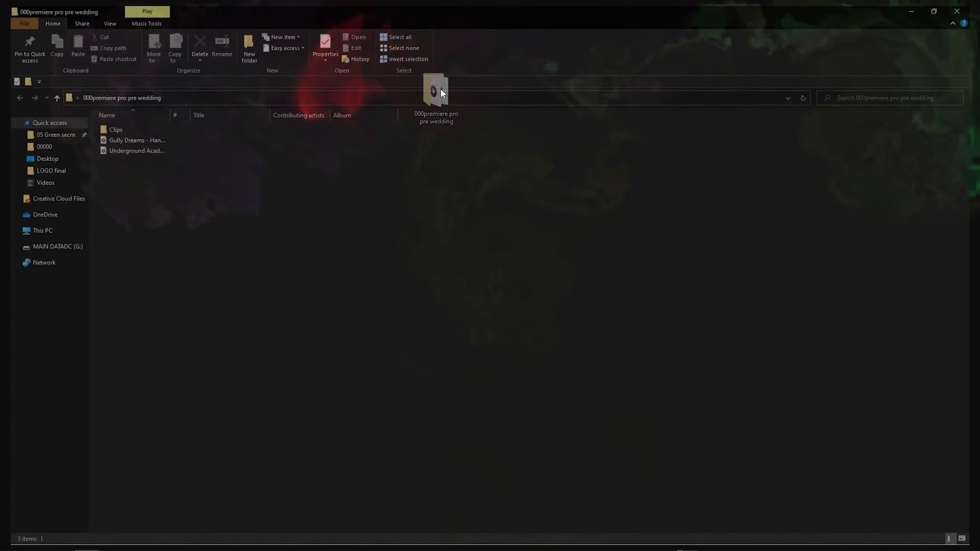
{"action": "scroll", "coordinate": [266, 302], "scroll_direction": "up", "scroll_amount": 5}
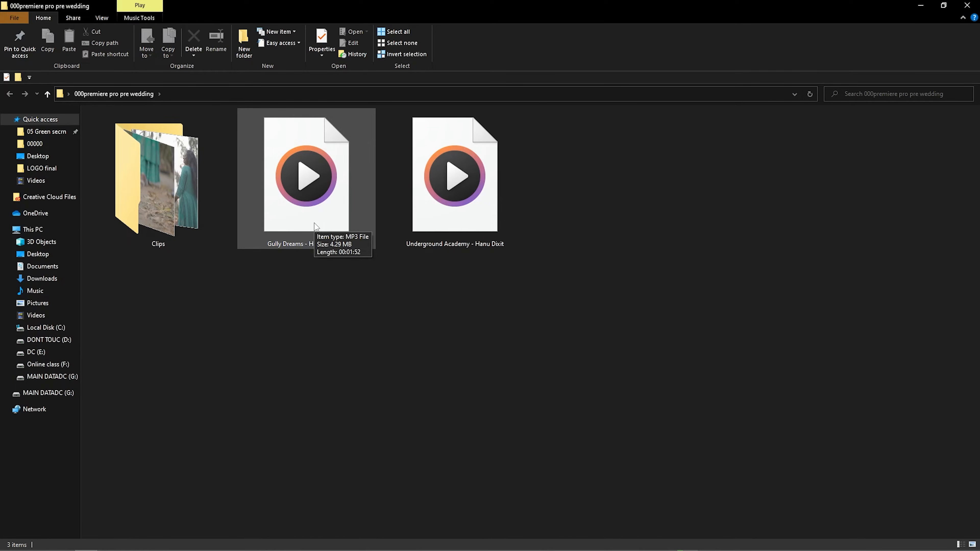
{"action": "left_click", "coordinate": [301, 213]}
{"action": "left_click_drag", "start_coordinate": [311, 188], "coordinate": [201, 477]}
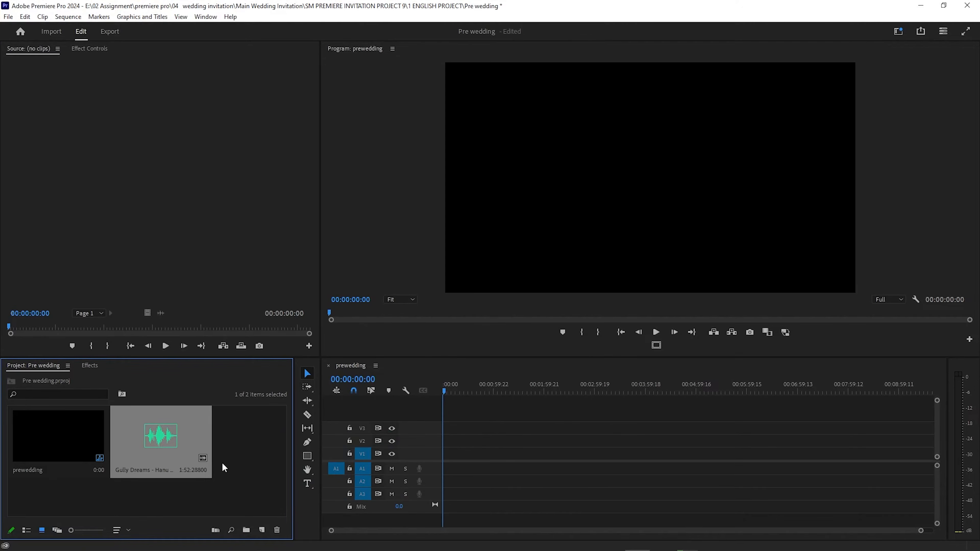
- Enlarge the Project and Timeline panels vertically by shrinking the Source and Program monitors above them
{"action": "left_click_drag", "start_coordinate": [379, 359], "coordinate": [376, 221]}
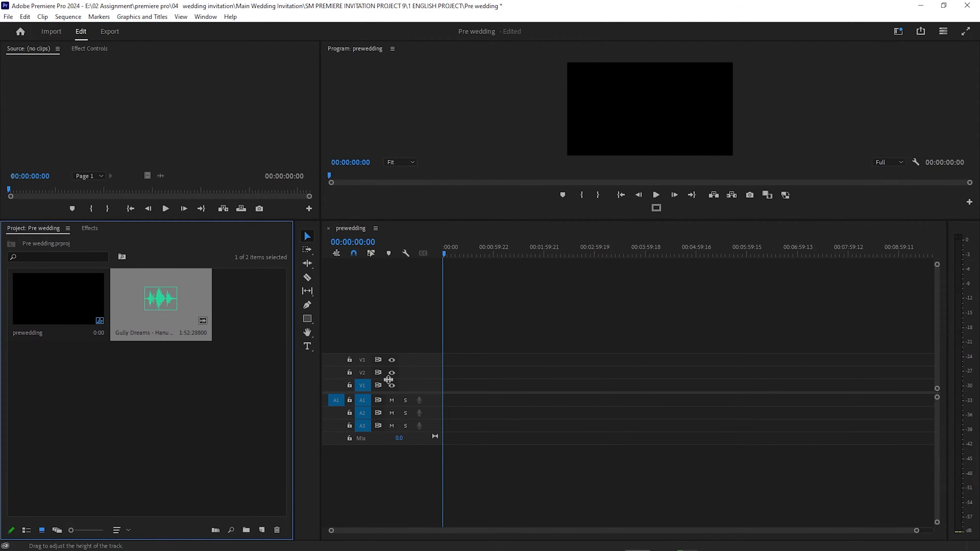
- Adjust the height of the monitors above the timeline and target all three video tracks, V1 to V3
{"action": "left_click_drag", "start_coordinate": [368, 219], "coordinate": [368, 286]}
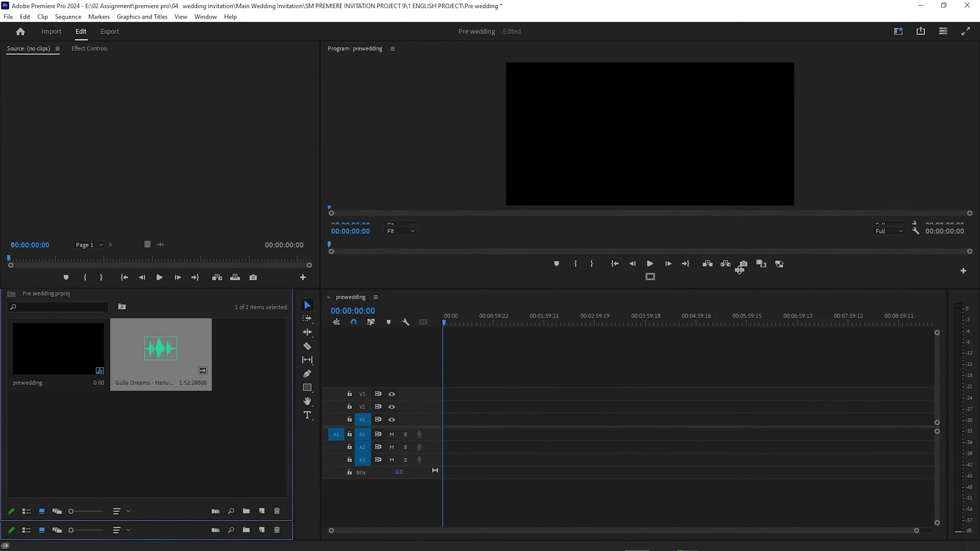
{"action": "left_click_drag", "start_coordinate": [739, 270], "coordinate": [650, 211]}
{"action": "left_click", "coordinate": [362, 380]}
{"action": "left_click", "coordinate": [361, 395]}
{"action": "left_click", "coordinate": [361, 381]}
{"action": "left_click", "coordinate": [362, 368]}
{"action": "left_click", "coordinate": [362, 355]}
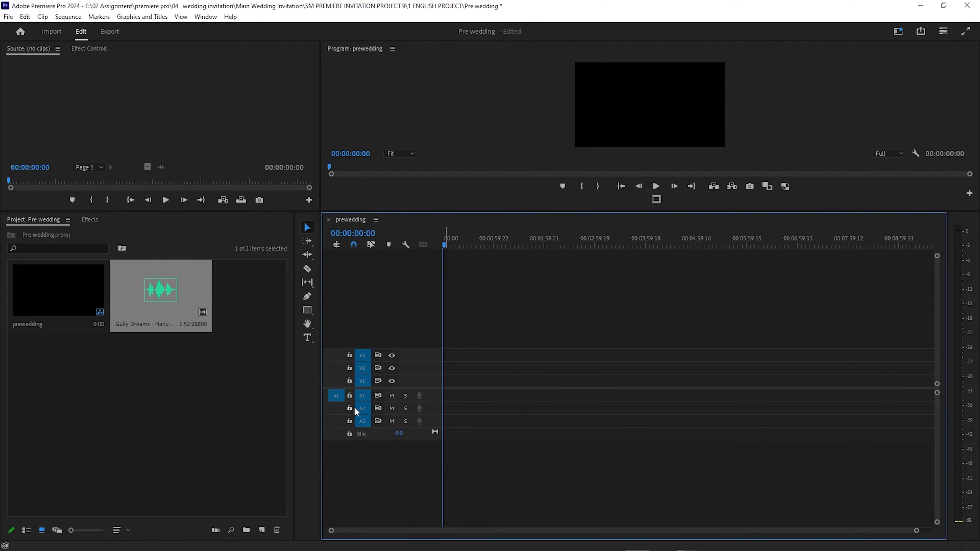
- Place the Gully Dreams music from the project on audio track A1 at the start of the prewedding sequence
{"action": "left_click", "coordinate": [253, 412]}
{"action": "left_click", "coordinate": [166, 303]}
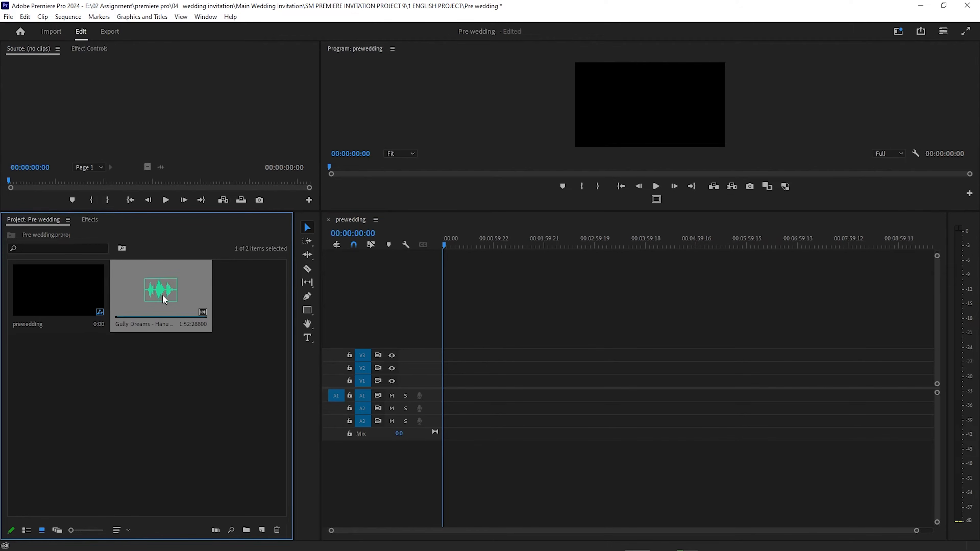
{"action": "left_click_drag", "start_coordinate": [155, 297], "coordinate": [426, 401]}
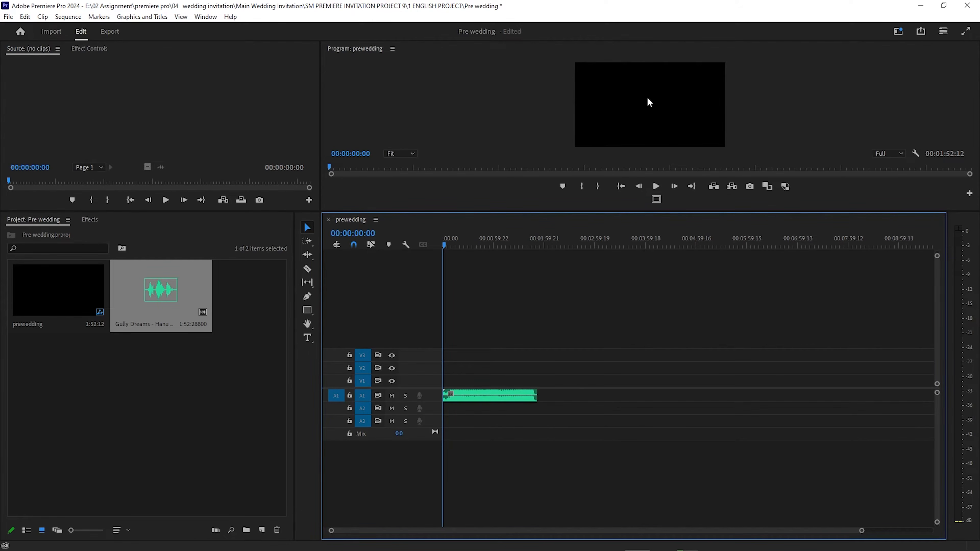
- Expand audio track A1 and zoom the timeline in so the music waveform shows in detail
{"action": "left_click_drag", "start_coordinate": [372, 211], "coordinate": [365, 401]}
{"action": "double_click", "coordinate": [425, 487]}
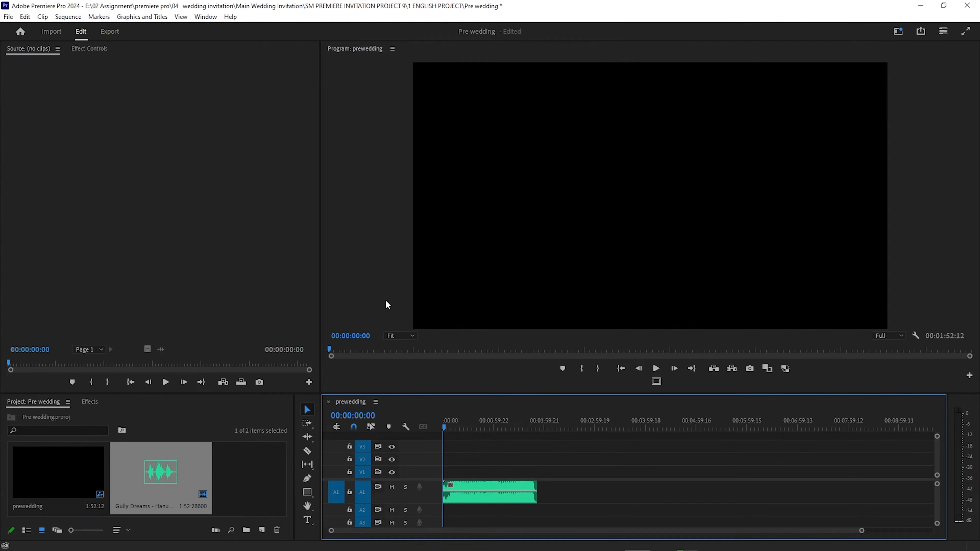
{"action": "left_click", "coordinate": [336, 492]}
{"action": "left_click_drag", "start_coordinate": [862, 530], "coordinate": [804, 540]}
{"action": "mouse_move", "coordinate": [732, 531]}
{"action": "left_mouse_down"}
{"action": "mouse_move", "coordinate": [765, 550]}
{"action": "mouse_move", "coordinate": [641, 550]}
{"action": "mouse_move", "coordinate": [735, 548]}
{"action": "left_mouse_up"}
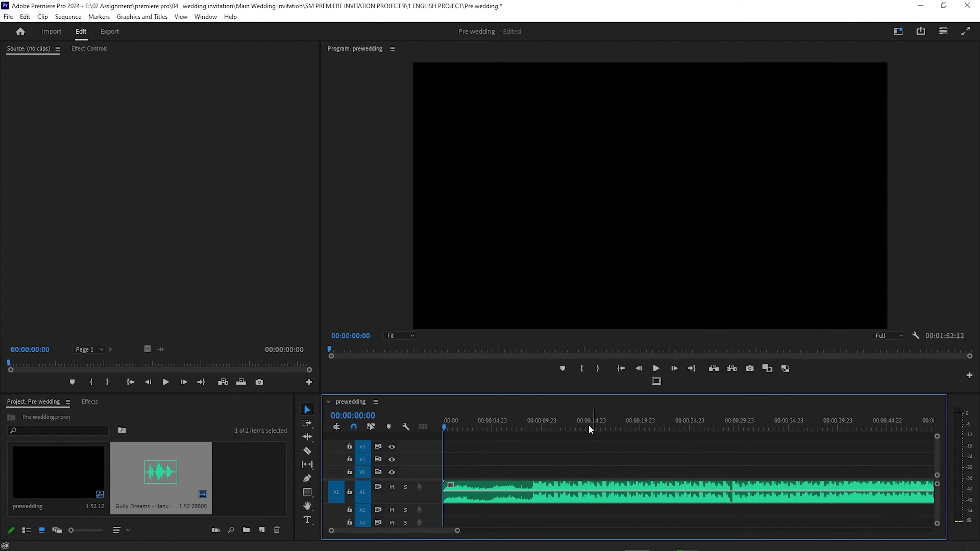
{"action": "scroll", "coordinate": [432, 494], "scroll_direction": "up", "scroll_amount": 1}
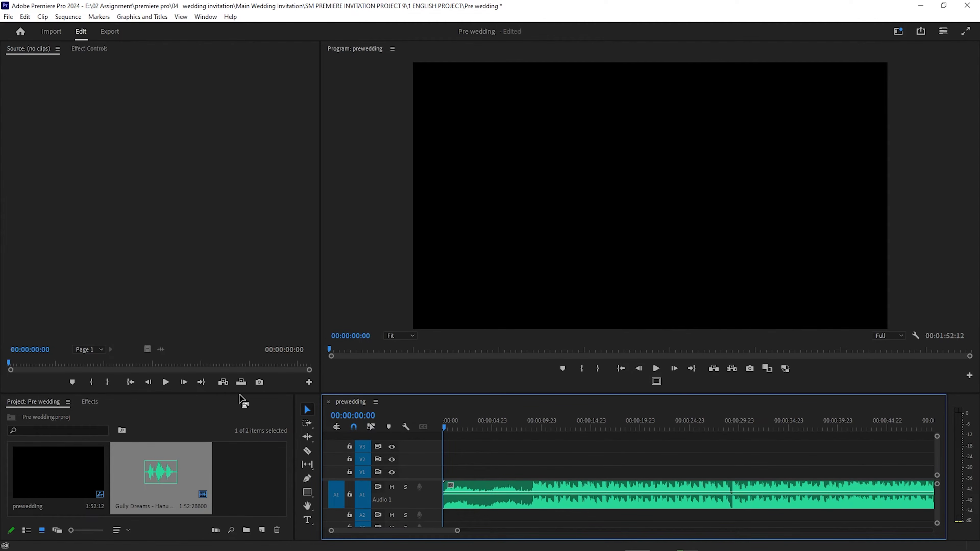
- Enlarge the Project and Timeline panels by shrinking the monitors, and deselect the music item in the project
{"action": "left_click_drag", "start_coordinate": [239, 394], "coordinate": [239, 318]}
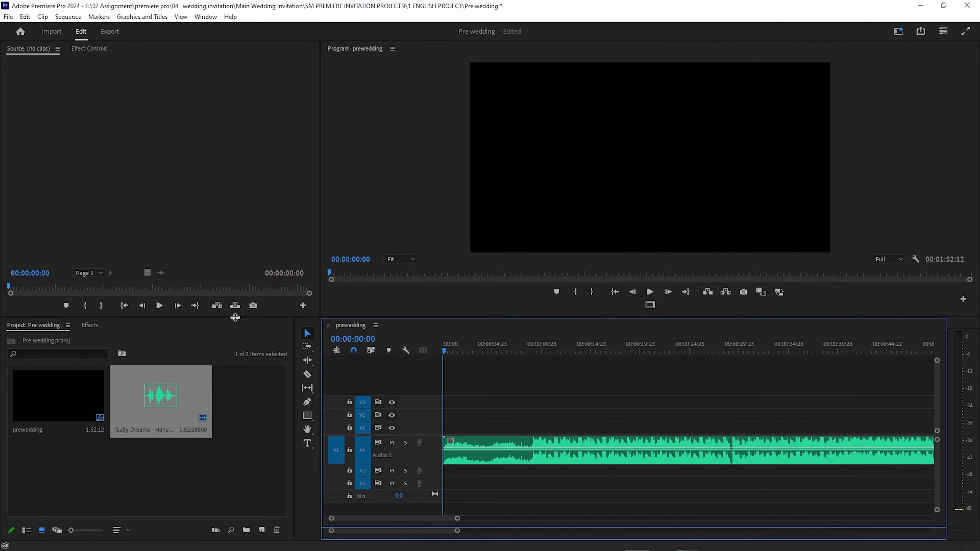
{"action": "left_click", "coordinate": [239, 399]}
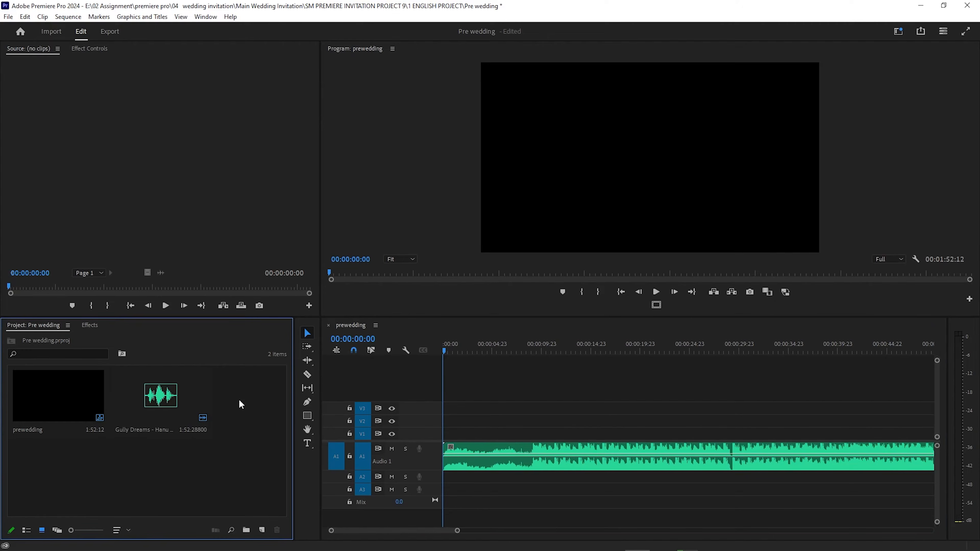
{"action": "left_click", "coordinate": [8, 17]}
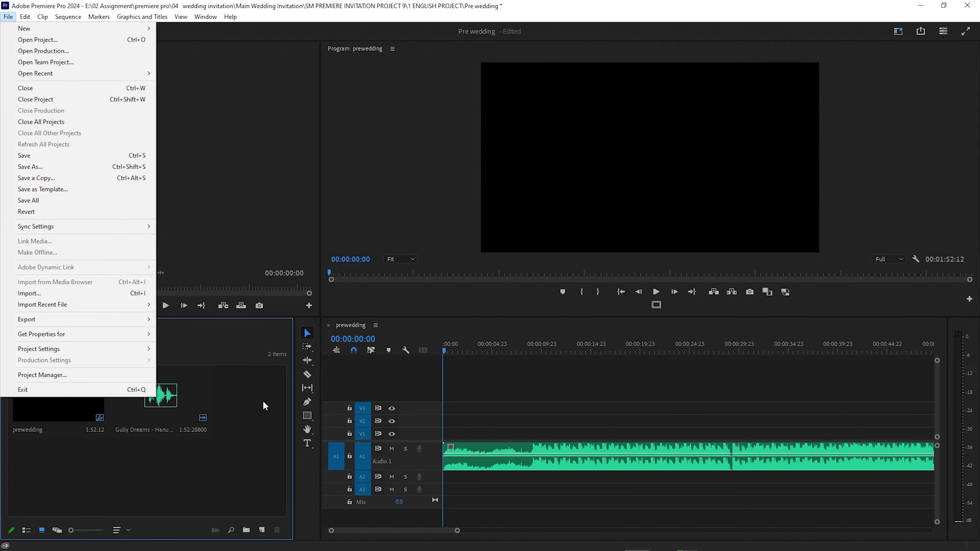
{"action": "key", "text": "Escape"}
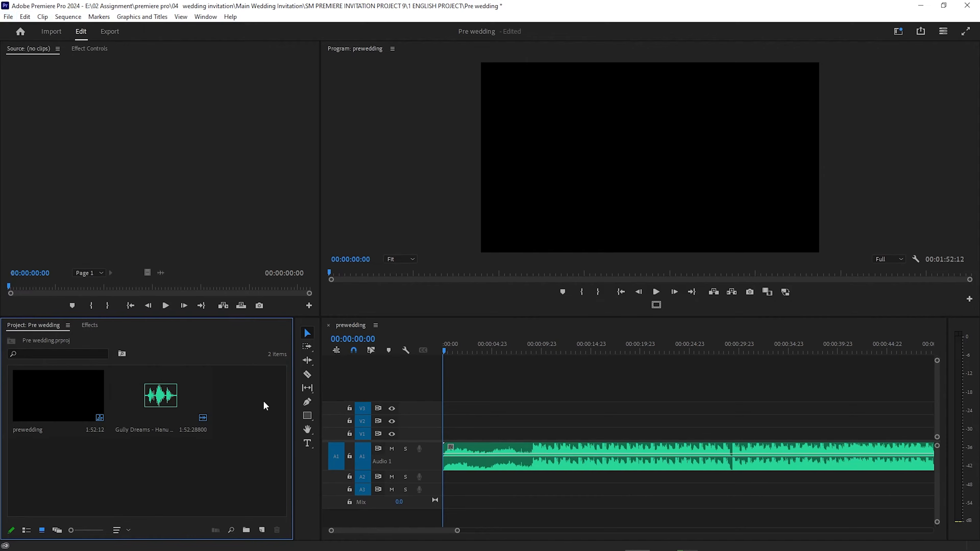
- Import the Clips folder from the File Explorer folder "000premiere pro pre wedding" into the project and maximize the Premiere Pro window again
{"action": "left_click", "coordinate": [944, 6]}
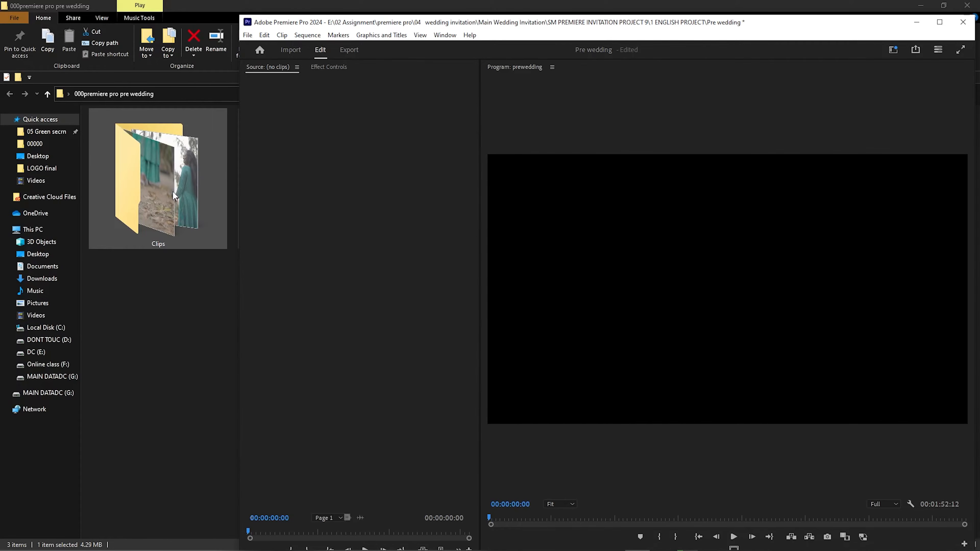
{"action": "left_click_drag", "start_coordinate": [684, 31], "coordinate": [592, 197]}
{"action": "left_click", "coordinate": [850, 188]}
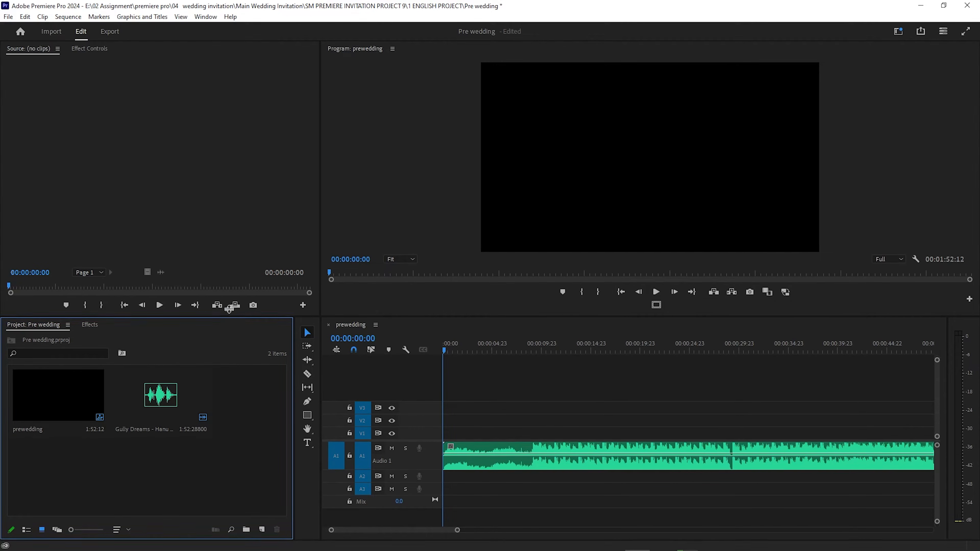
{"action": "left_click_drag", "start_coordinate": [228, 319], "coordinate": [229, 226]}
{"action": "left_click_drag", "start_coordinate": [570, 39], "coordinate": [698, 68]}
{"action": "left_click_drag", "start_coordinate": [158, 177], "coordinate": [497, 501]}
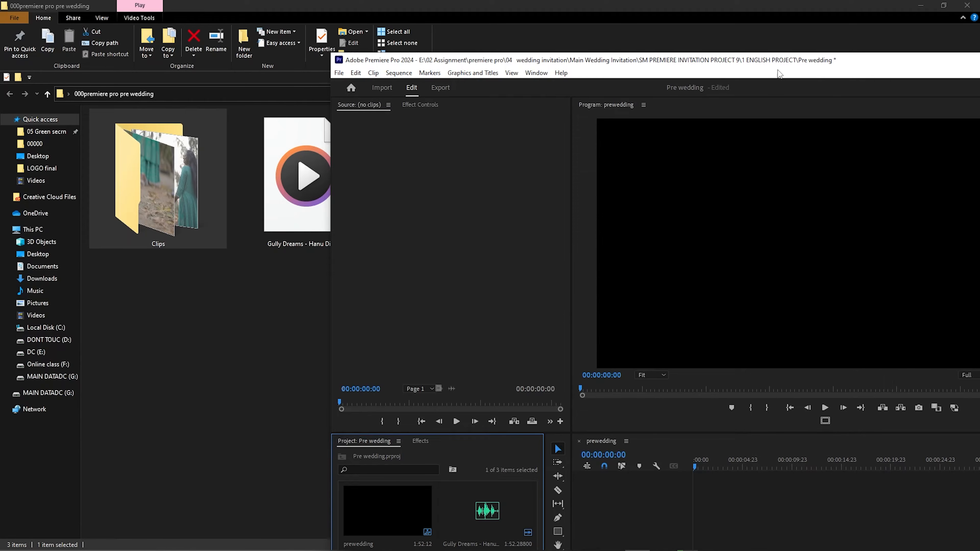
{"action": "double_click", "coordinate": [873, 66]}
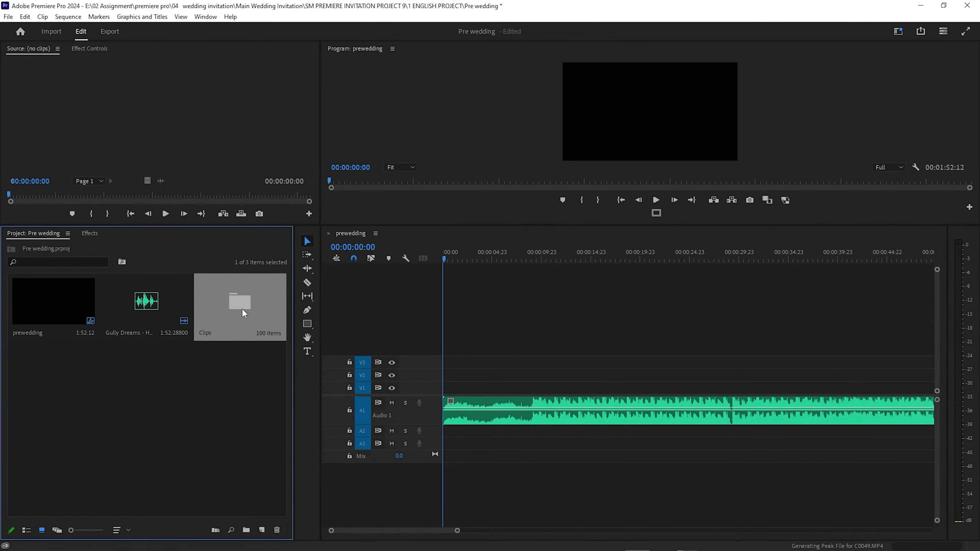
- Open the imported Clips bin to show its video clips
{"action": "left_click_drag", "start_coordinate": [242, 309], "coordinate": [207, 290]}
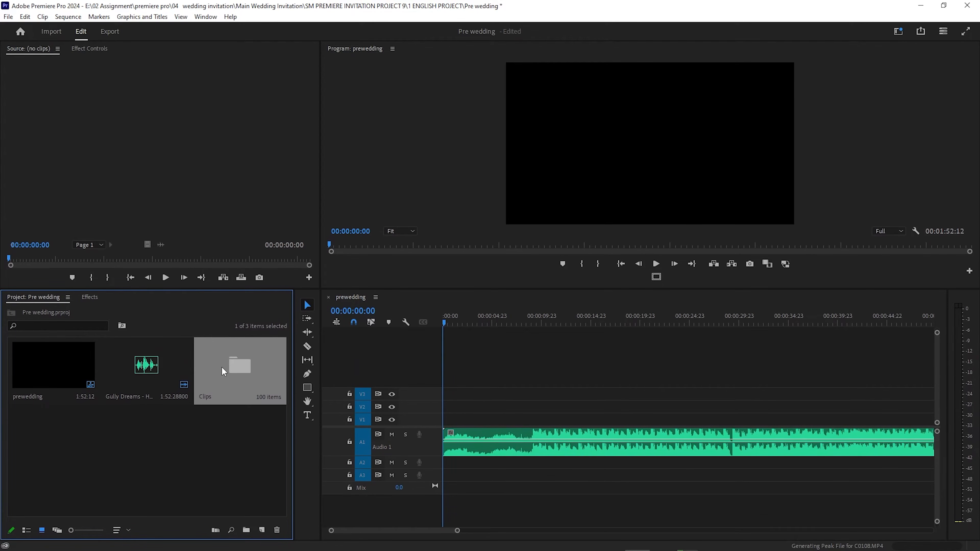
{"action": "left_click", "coordinate": [226, 467]}
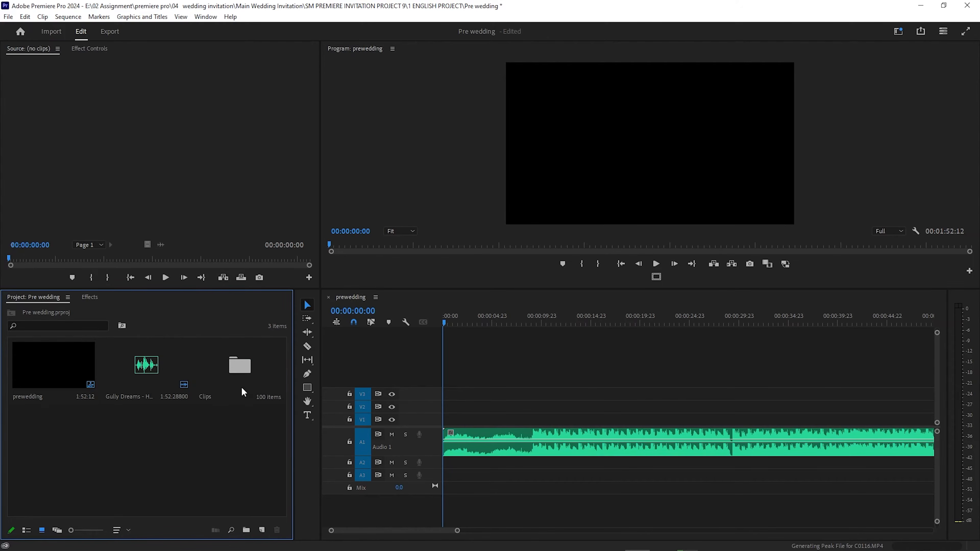
{"action": "double_click", "coordinate": [244, 374]}
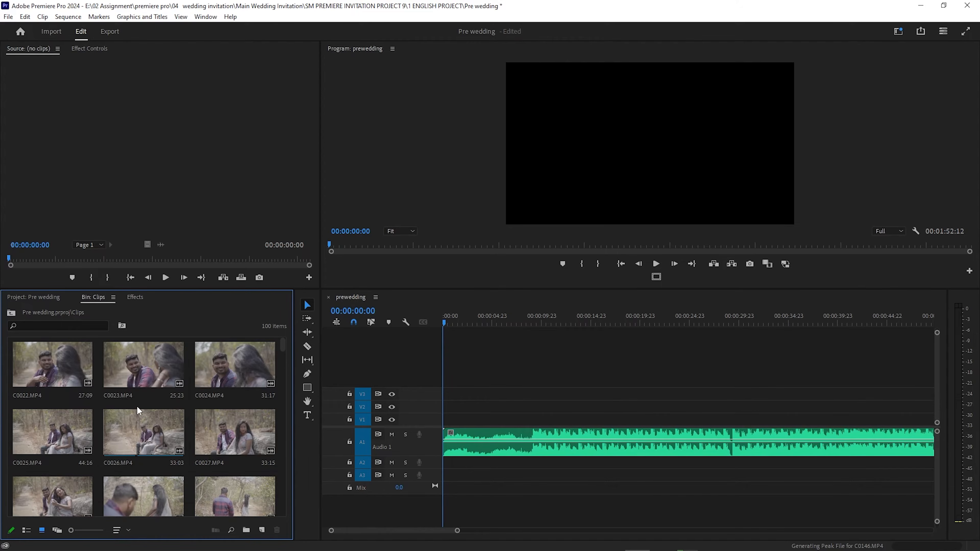
- Sort the video clips in the Clips bin by Name
{"action": "left_click", "coordinate": [128, 530]}
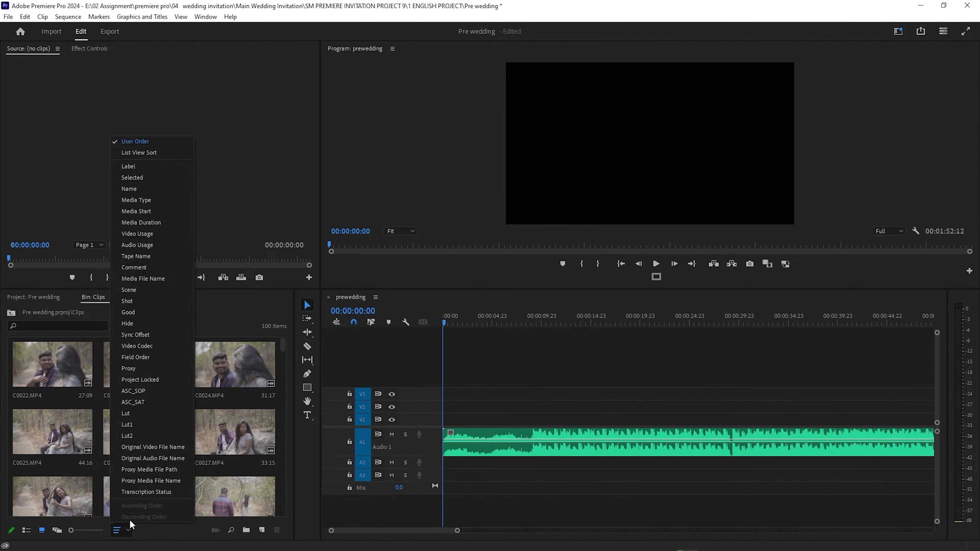
{"action": "left_click", "coordinate": [216, 161]}
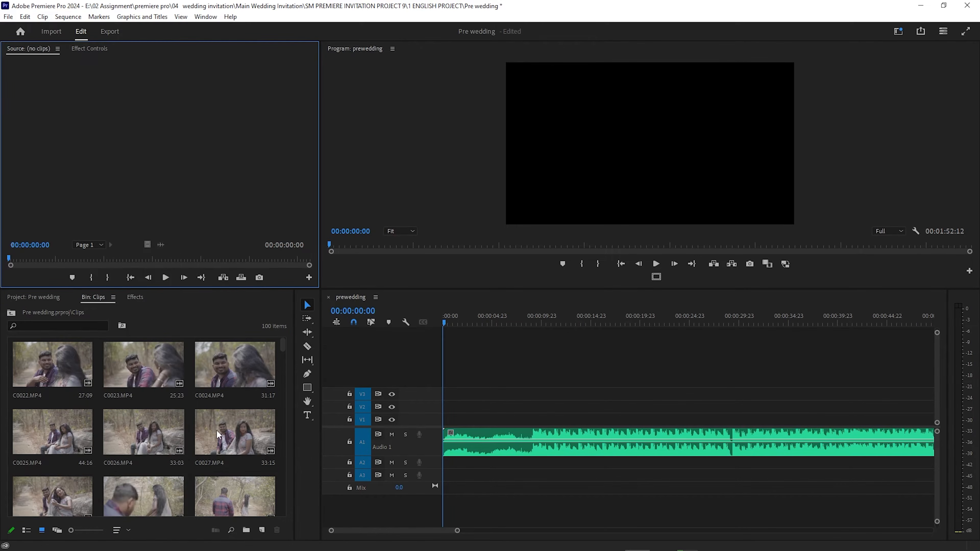
{"action": "left_click", "coordinate": [128, 530]}
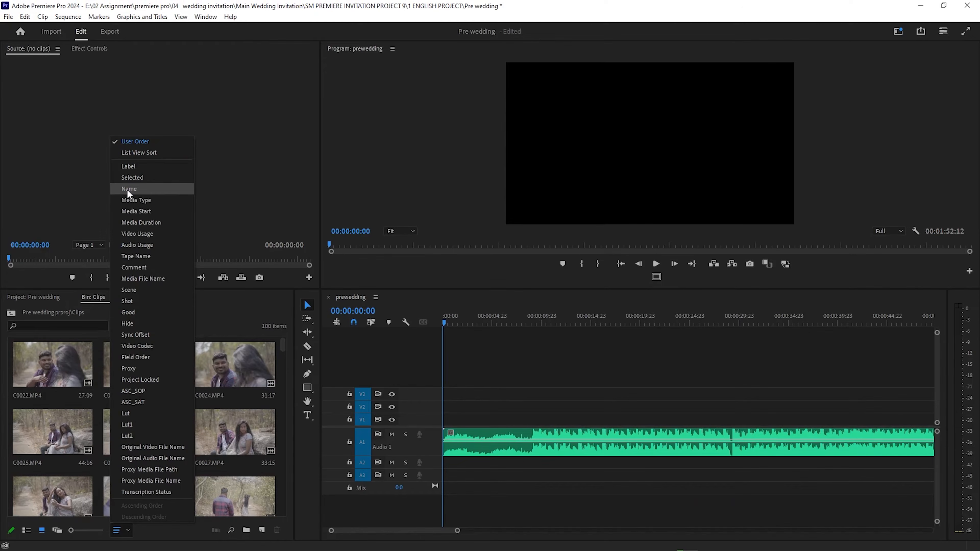
{"action": "left_click", "coordinate": [131, 188]}
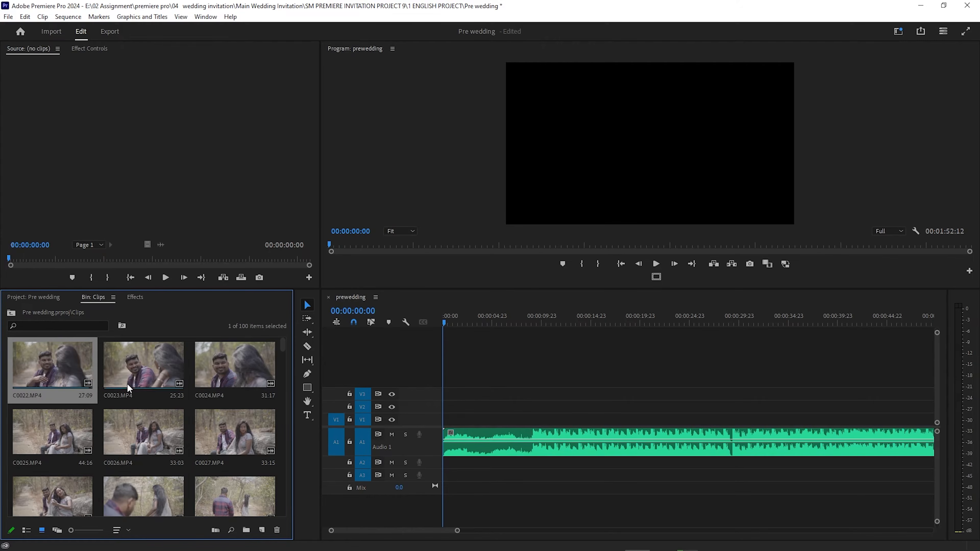
- Look through the clip thumbnails in the Clips bin and return to the first clips
{"action": "left_click", "coordinate": [232, 444]}
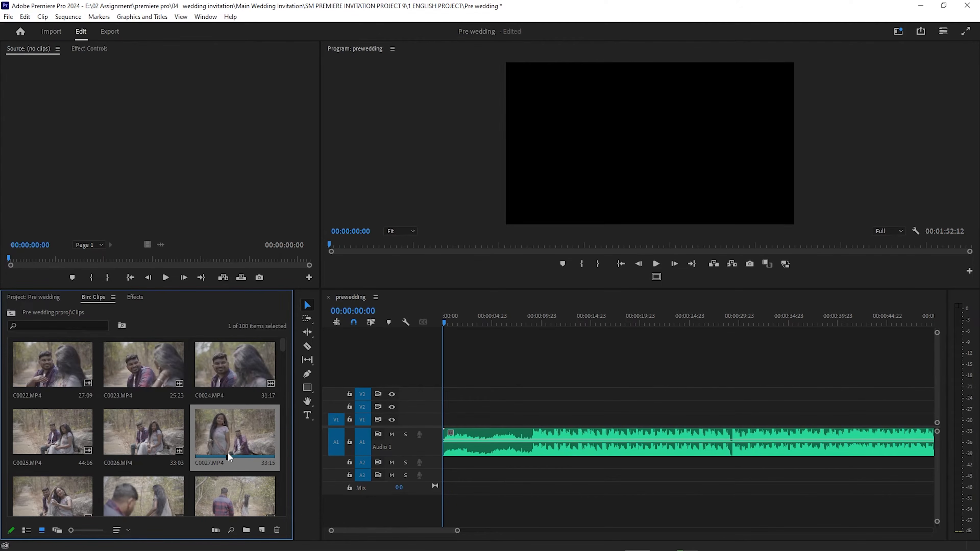
{"action": "scroll", "coordinate": [228, 452], "scroll_direction": "down", "scroll_amount": 2}
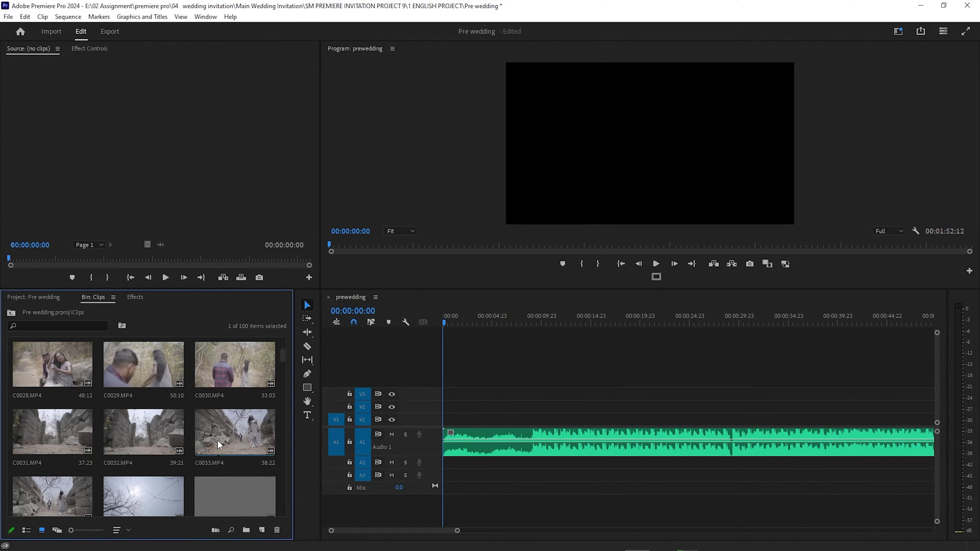
{"action": "scroll", "coordinate": [217, 439], "scroll_direction": "down", "scroll_amount": 2}
{"action": "scroll", "coordinate": [219, 446], "scroll_direction": "up", "scroll_amount": 4}
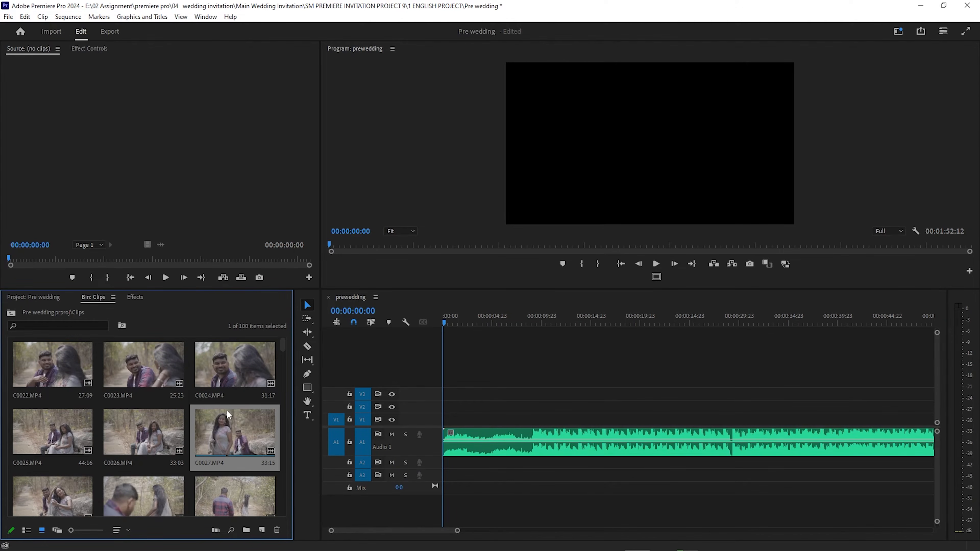
{"action": "scroll", "coordinate": [169, 429], "scroll_direction": "down", "scroll_amount": 6}
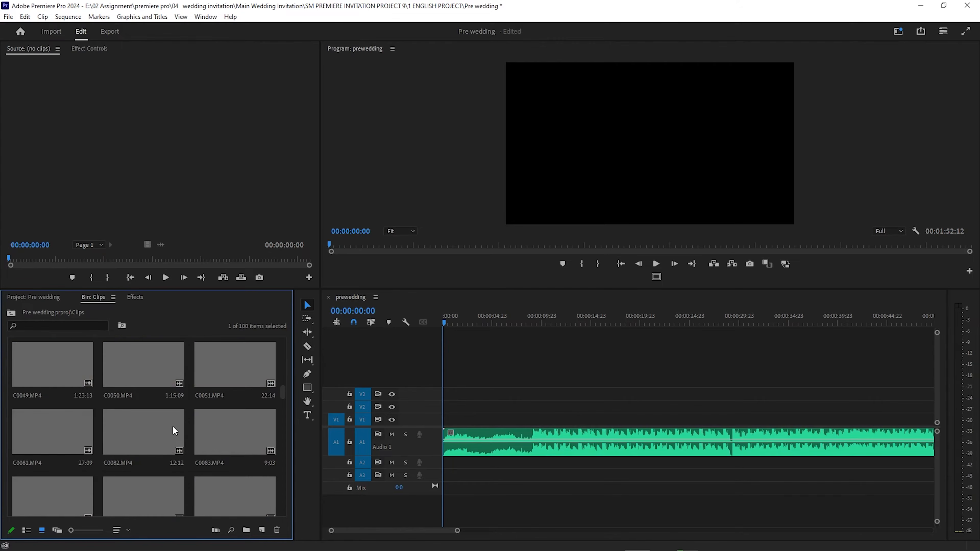
{"action": "scroll", "coordinate": [173, 424], "scroll_direction": "up", "scroll_amount": 1}
{"action": "scroll", "coordinate": [164, 441], "scroll_direction": "down", "scroll_amount": 1}
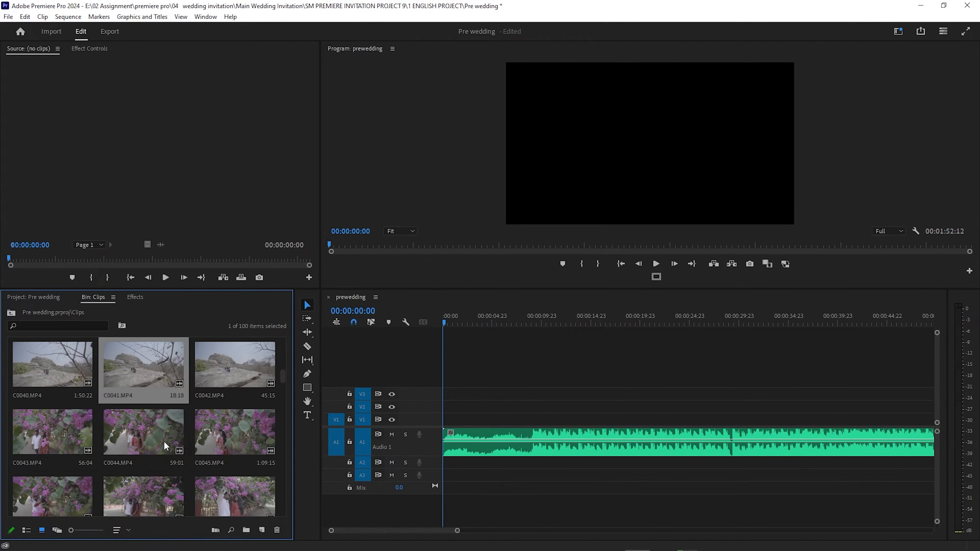
{"action": "scroll", "coordinate": [165, 439], "scroll_direction": "down", "scroll_amount": 1}
{"action": "scroll", "coordinate": [165, 438], "scroll_direction": "up", "scroll_amount": 7}
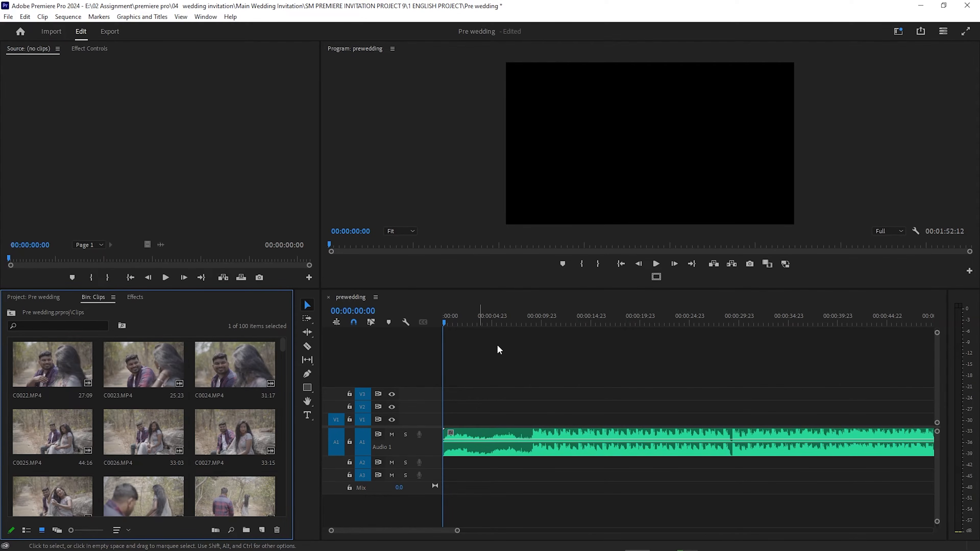
- Try a playback resolution of 1/4 in the Program monitor and set it back to Full
{"action": "left_click", "coordinate": [889, 233]}
{"action": "left_click", "coordinate": [889, 233]}
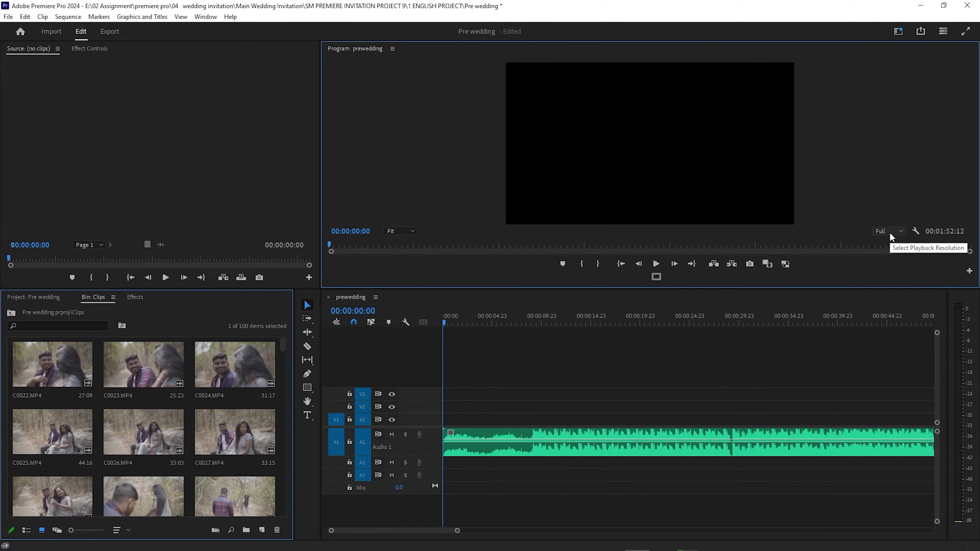
{"action": "left_click", "coordinate": [890, 232]}
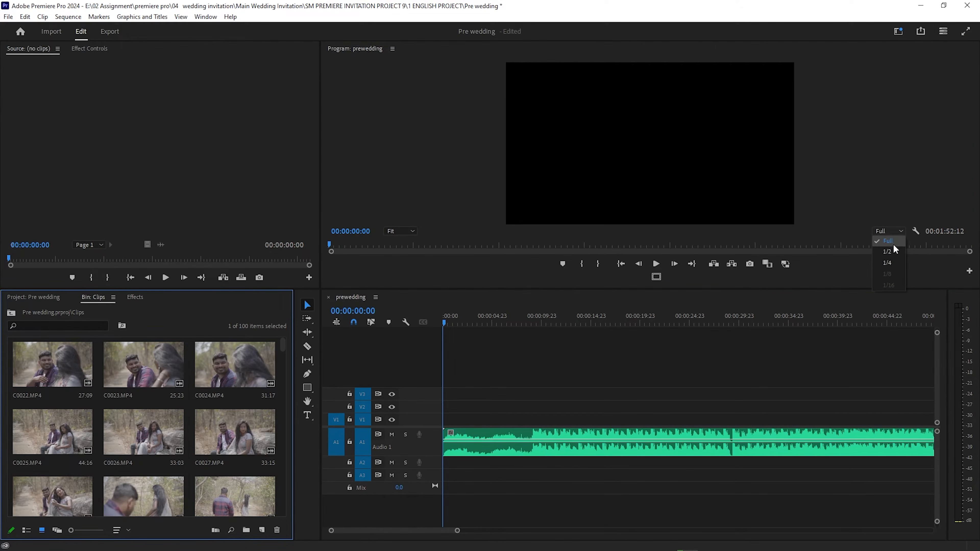
{"action": "left_click", "coordinate": [887, 263]}
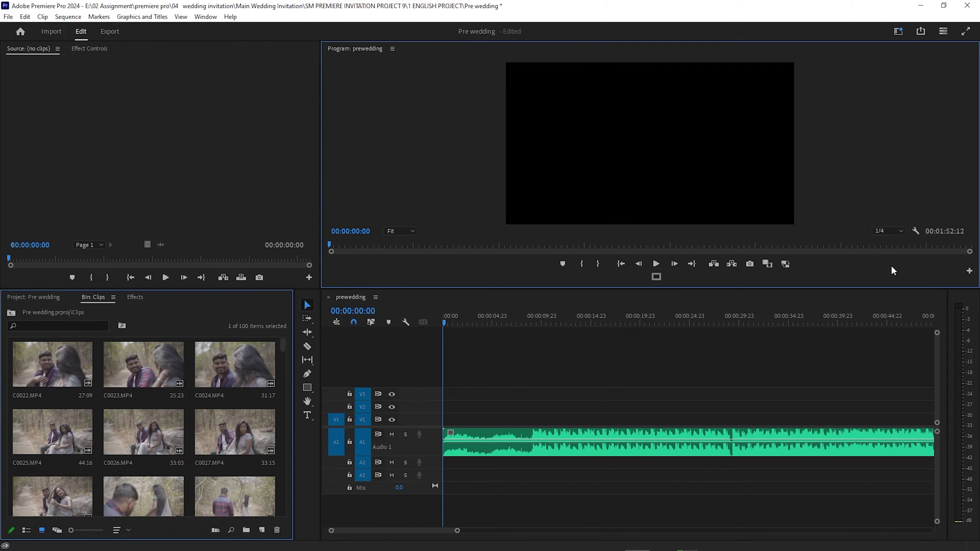
{"action": "left_click", "coordinate": [897, 231]}
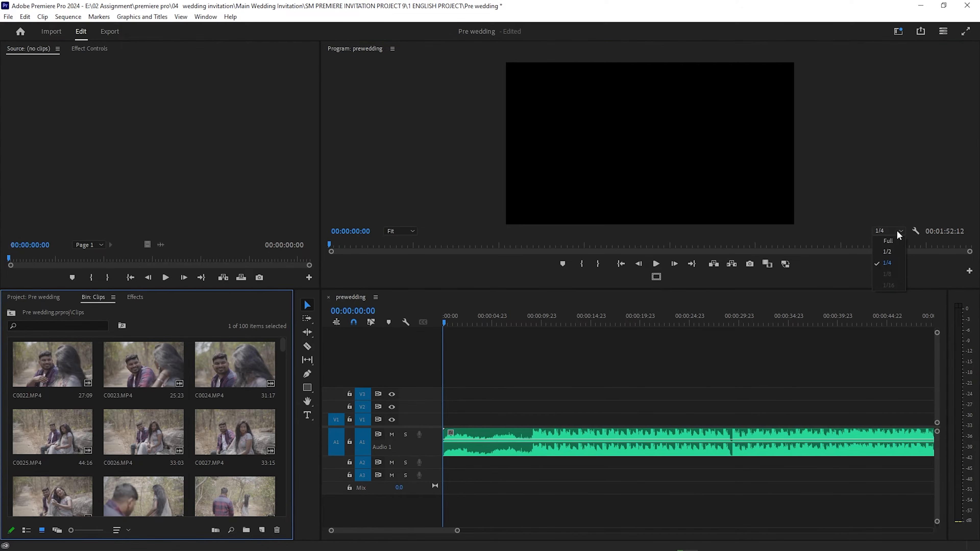
{"action": "left_click", "coordinate": [894, 238]}
- Enlarge the monitors slightly and play the music from the sequence start, stopping with the playhead at 00:00:57:10
{"action": "left_click_drag", "start_coordinate": [690, 288], "coordinate": [687, 338]}
{"action": "left_click_drag", "start_coordinate": [557, 338], "coordinate": [557, 321]}
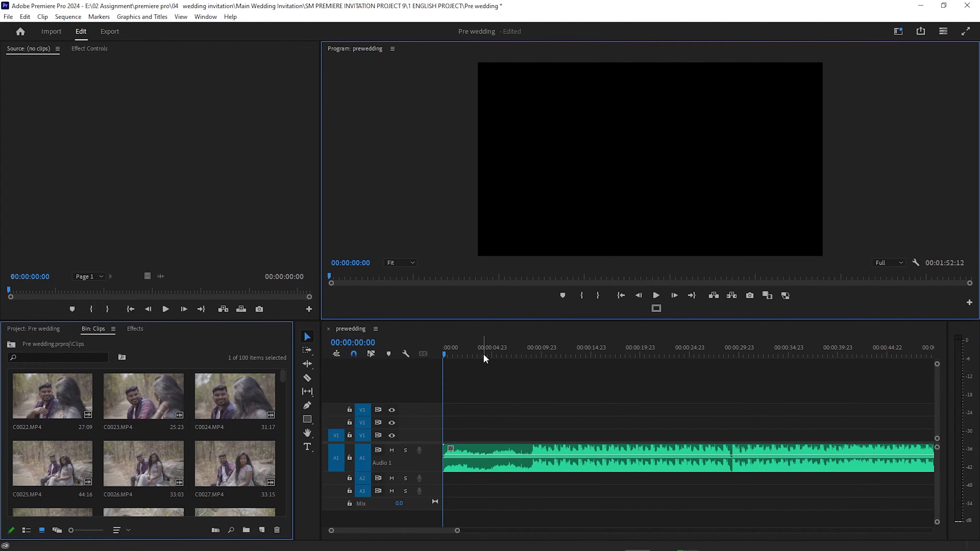
{"action": "key", "text": "space"}
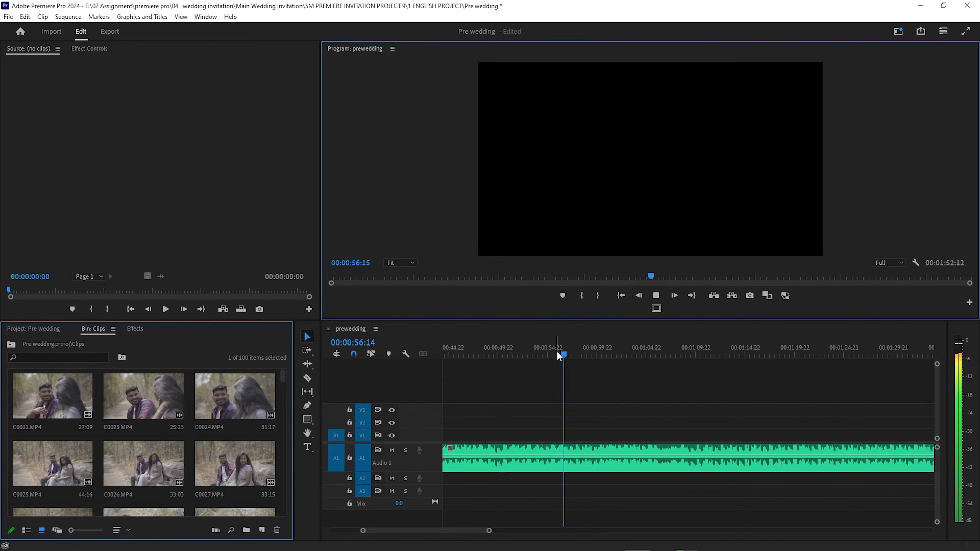
{"action": "left_click", "coordinate": [572, 355]}
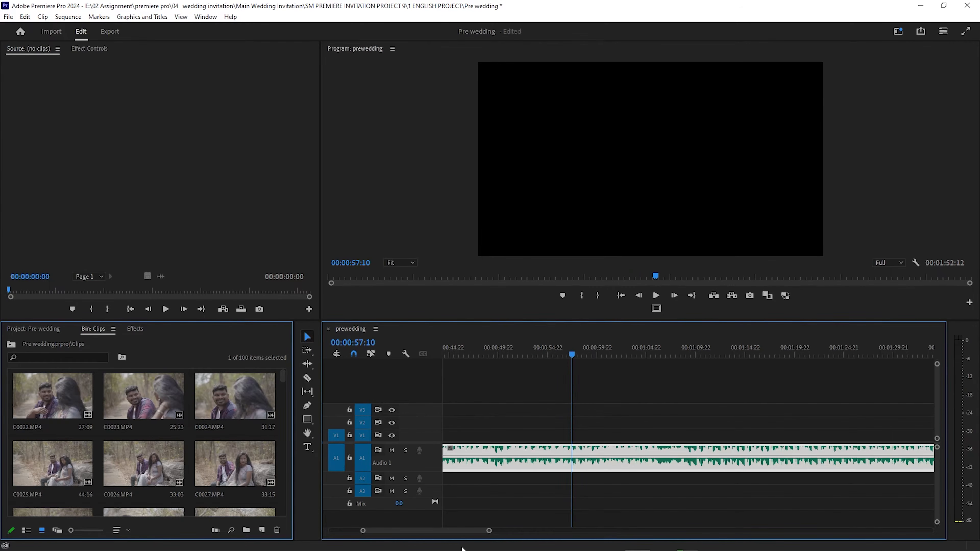
- Return the playhead to the sequence start, show about the first 80 seconds of the timeline, and enlarge the bin and timeline area
{"action": "left_click_drag", "start_coordinate": [489, 531], "coordinate": [699, 530]}
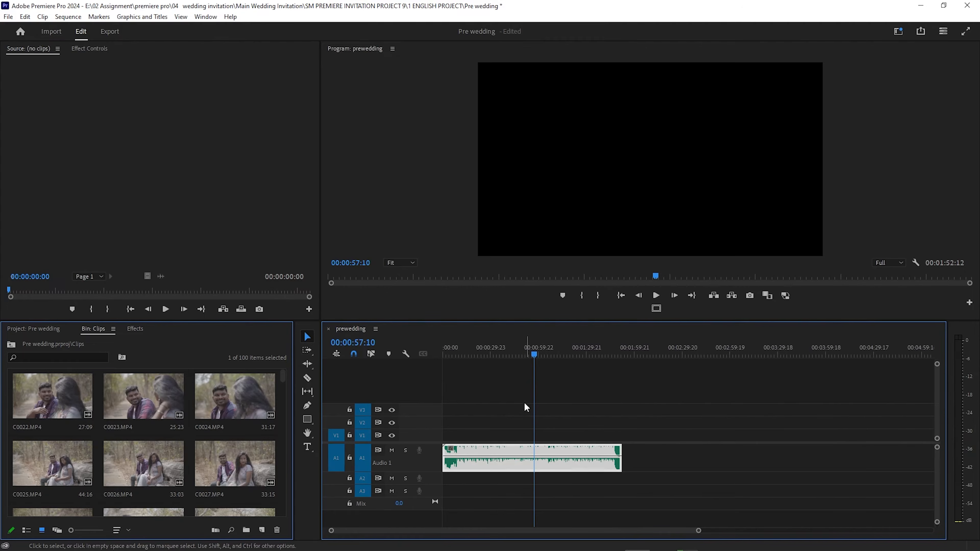
{"action": "key", "text": "Home"}
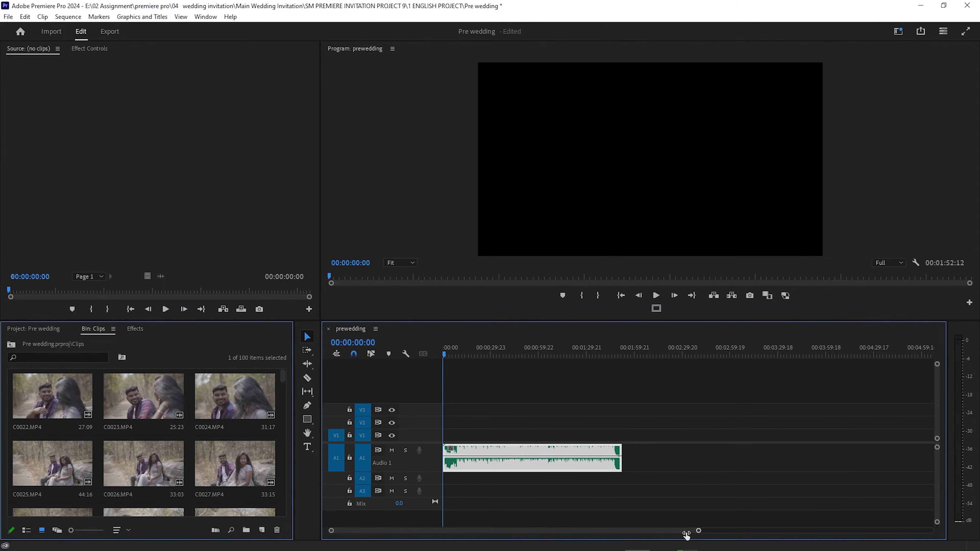
{"action": "key", "text": "backslash"}
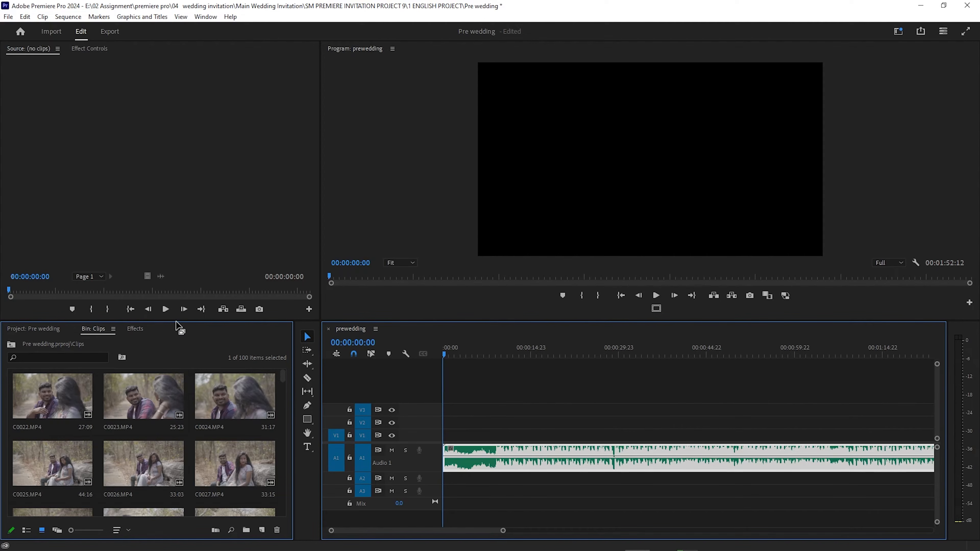
{"action": "left_click_drag", "start_coordinate": [176, 321], "coordinate": [179, 256]}
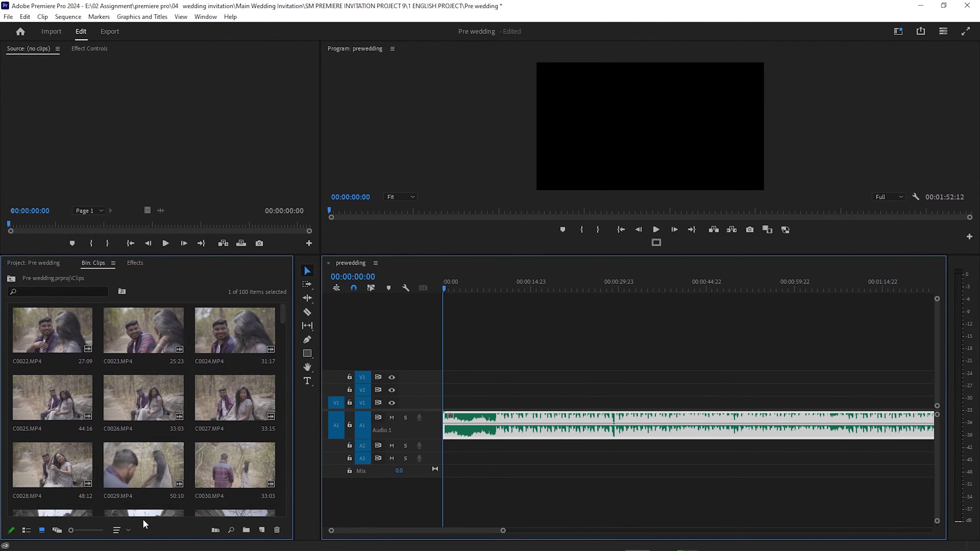
- Look at the sort options of the Clips bin, try the list view and return to the icon view
{"action": "left_click", "coordinate": [128, 533]}
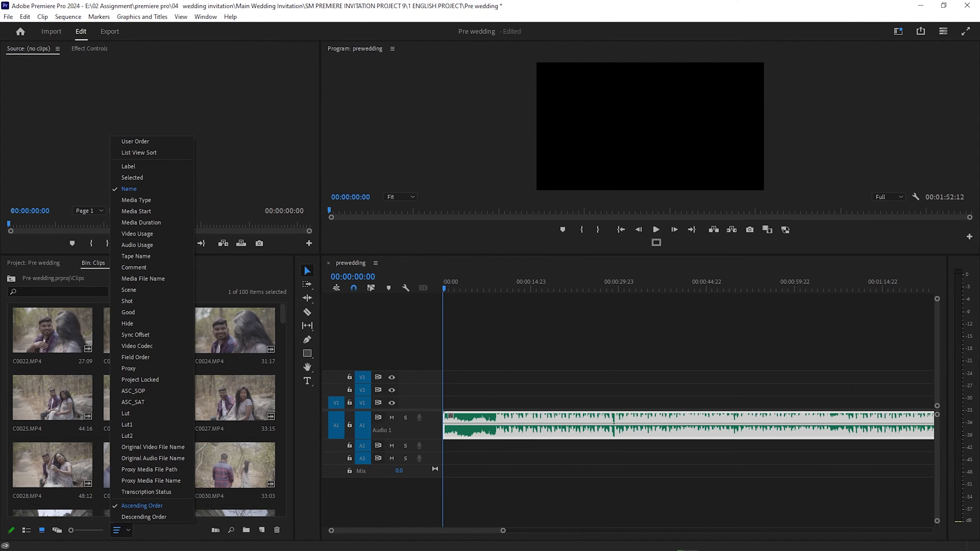
{"action": "left_click", "coordinate": [41, 529]}
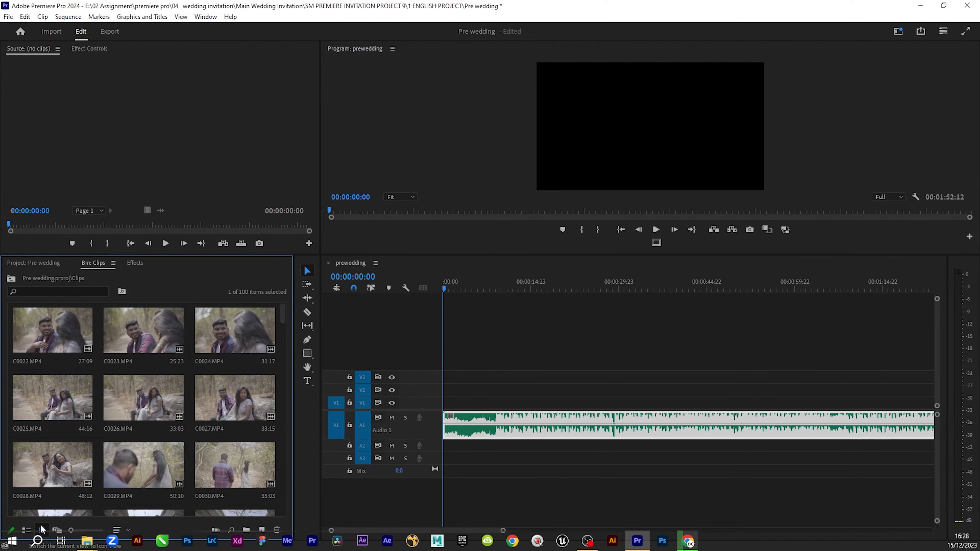
{"action": "left_click", "coordinate": [27, 530]}
{"action": "left_click", "coordinate": [42, 530]}
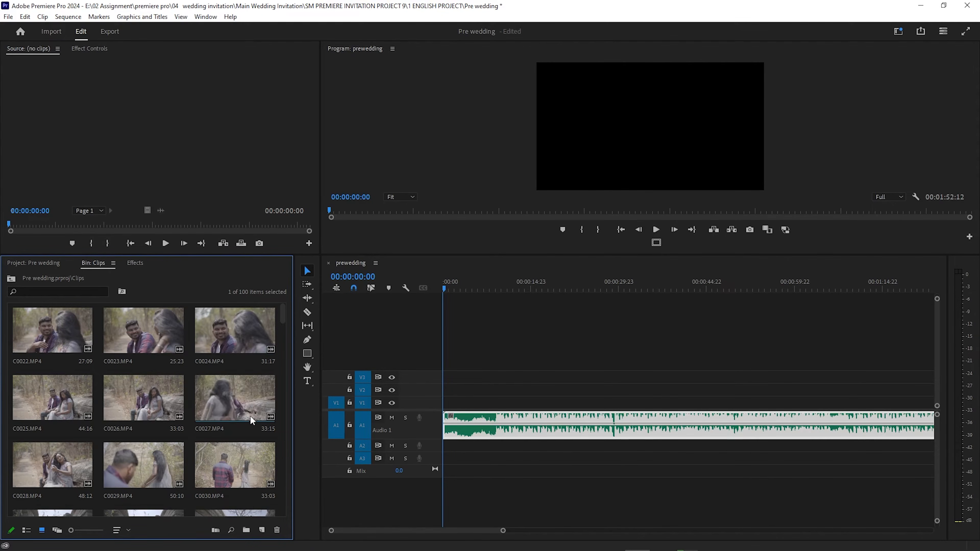
- Browse the clip thumbnails in the Clips bin and open C0031.MP4 in the Source monitor
{"action": "scroll", "coordinate": [218, 451], "scroll_direction": "down", "scroll_amount": 1}
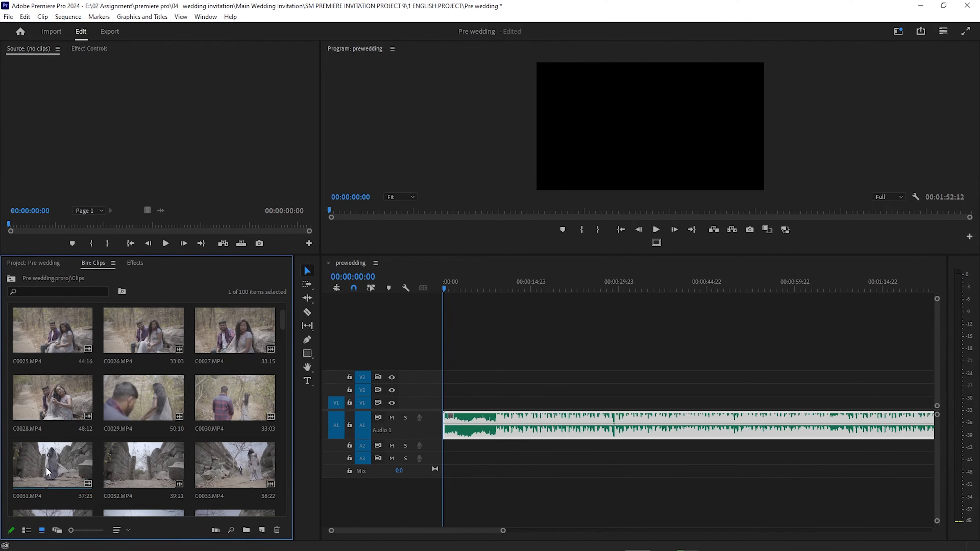
{"action": "scroll", "coordinate": [153, 452], "scroll_direction": "down", "scroll_amount": 1}
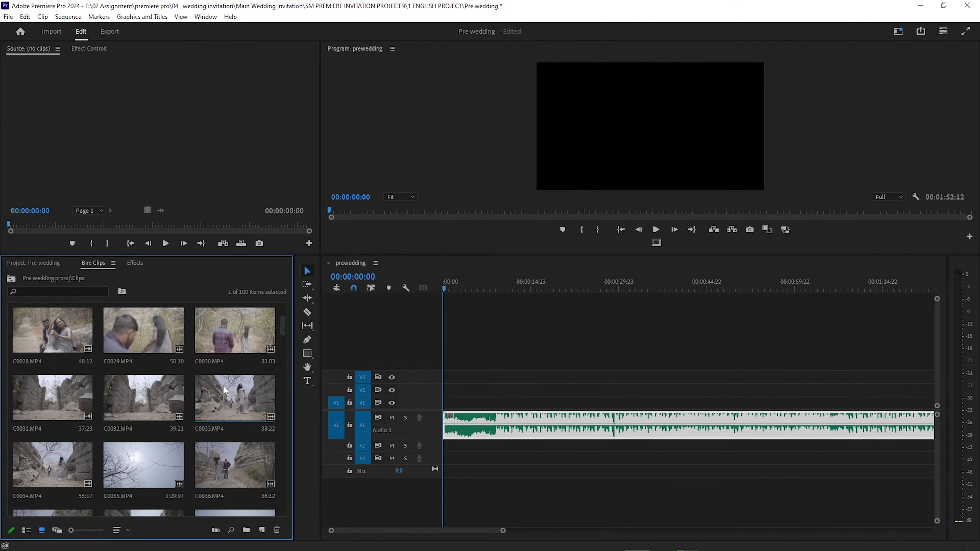
{"action": "scroll", "coordinate": [165, 372], "scroll_direction": "up", "scroll_amount": 2}
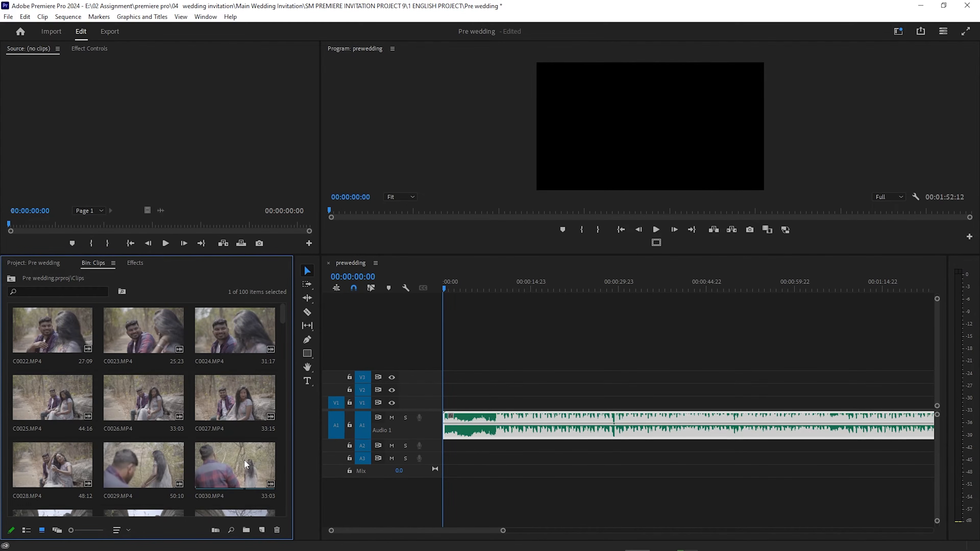
{"action": "scroll", "coordinate": [243, 464], "scroll_direction": "down", "scroll_amount": 1}
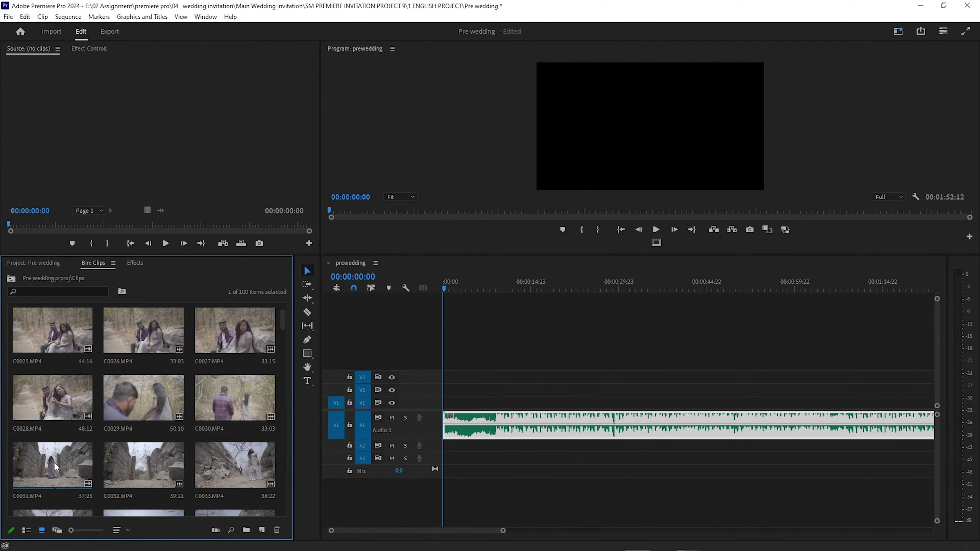
{"action": "left_click_drag", "start_coordinate": [60, 463], "coordinate": [27, 467]}
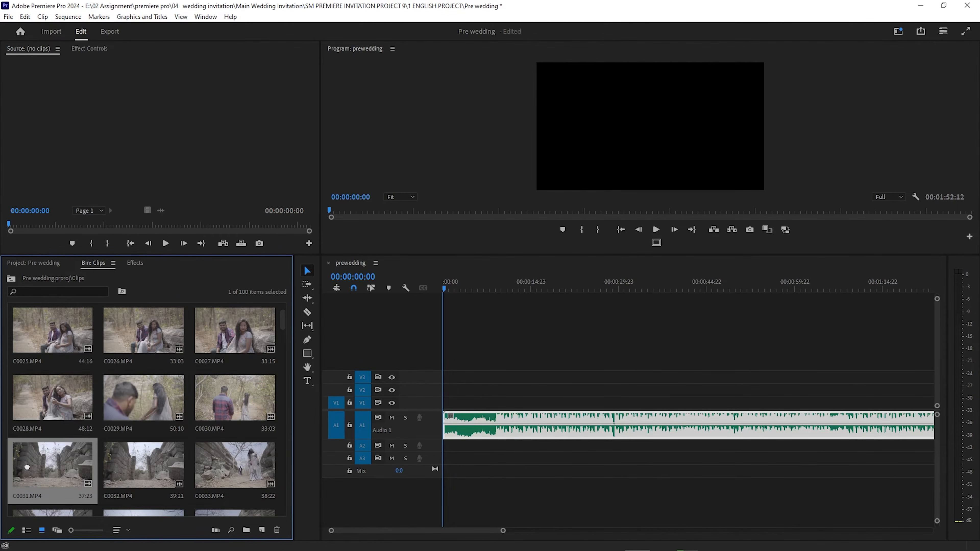
{"action": "double_click", "coordinate": [33, 467]}
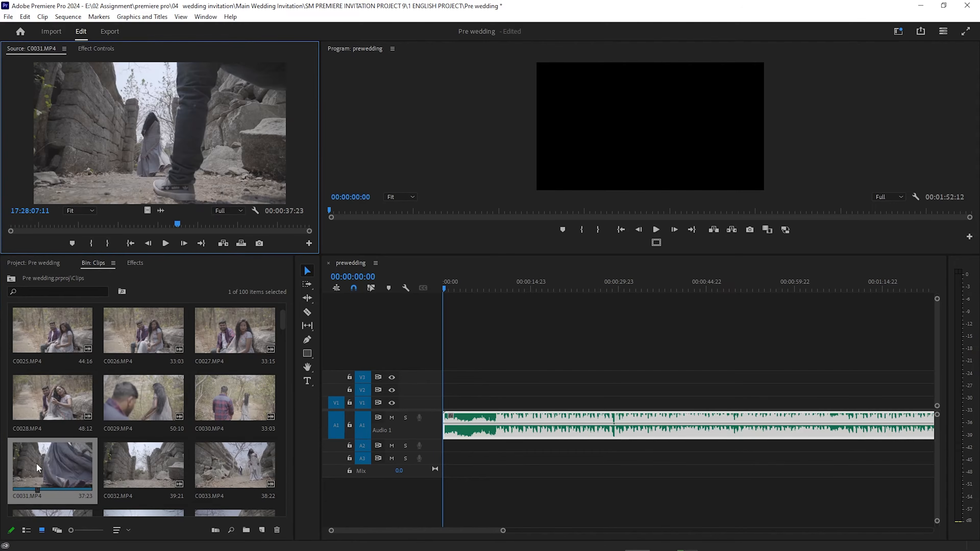
- Enlarge the monitors and play C0031.MP4 from its beginning in the Source monitor
{"action": "left_click_drag", "start_coordinate": [171, 254], "coordinate": [8, 280]}
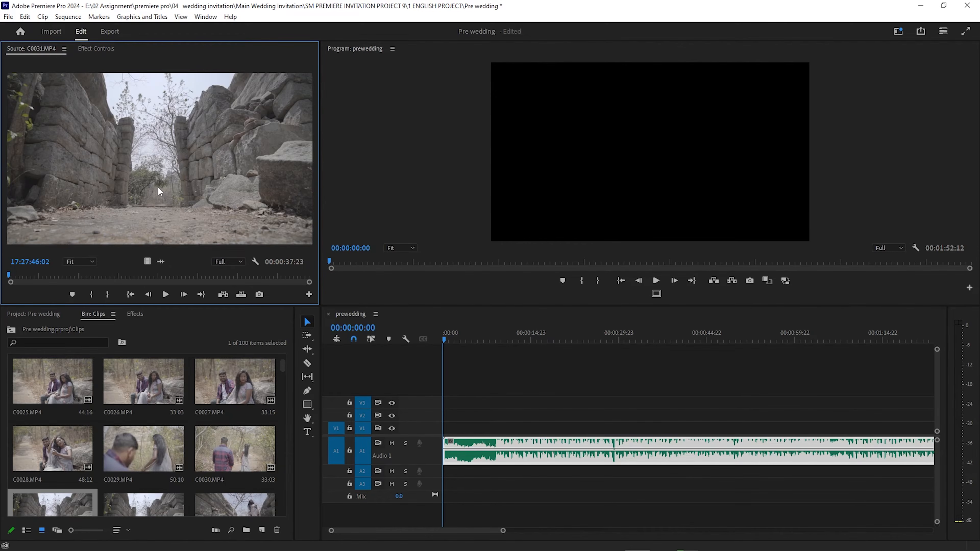
{"action": "key", "text": "space"}
{"action": "key", "text": "space"}
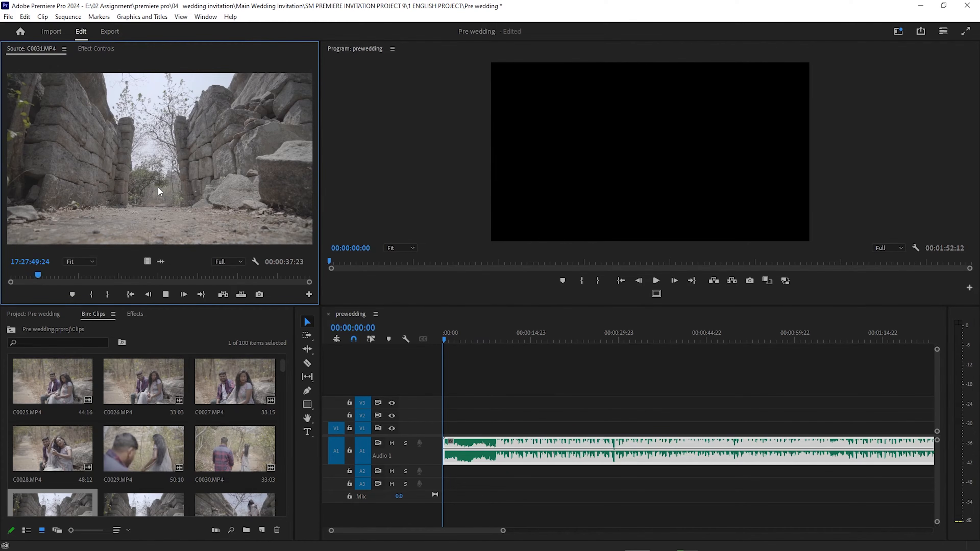
- Mark the In point of C0031.MP4 at 17:27:53:22, then clear it and mark it again at the same frame
{"action": "left_click_drag", "start_coordinate": [53, 276], "coordinate": [69, 278]}
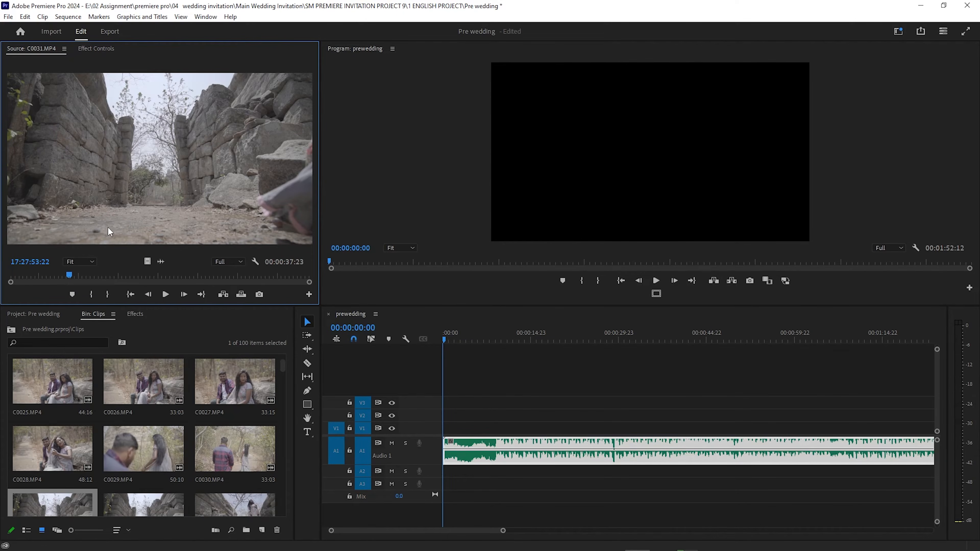
{"action": "key", "text": "i"}
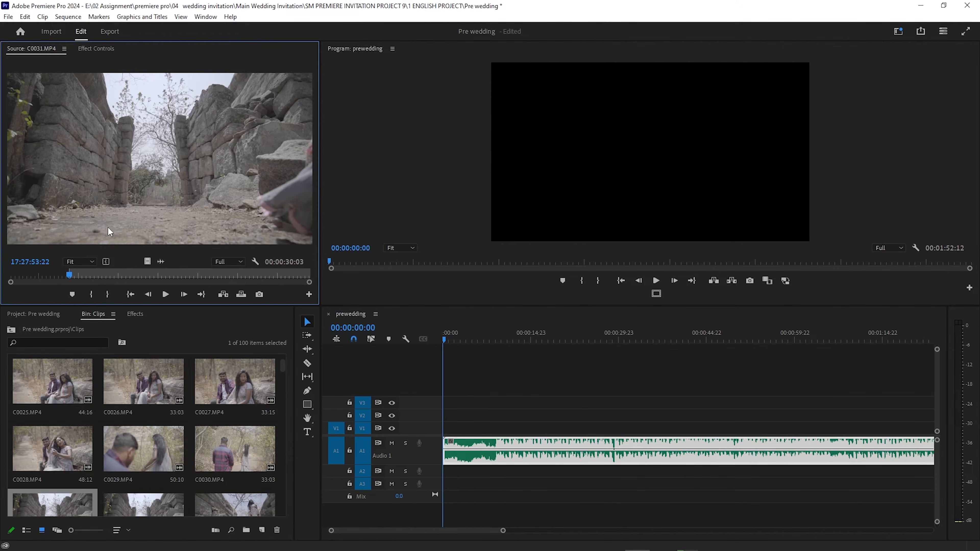
{"action": "key", "text": "ctrl+shift+i"}
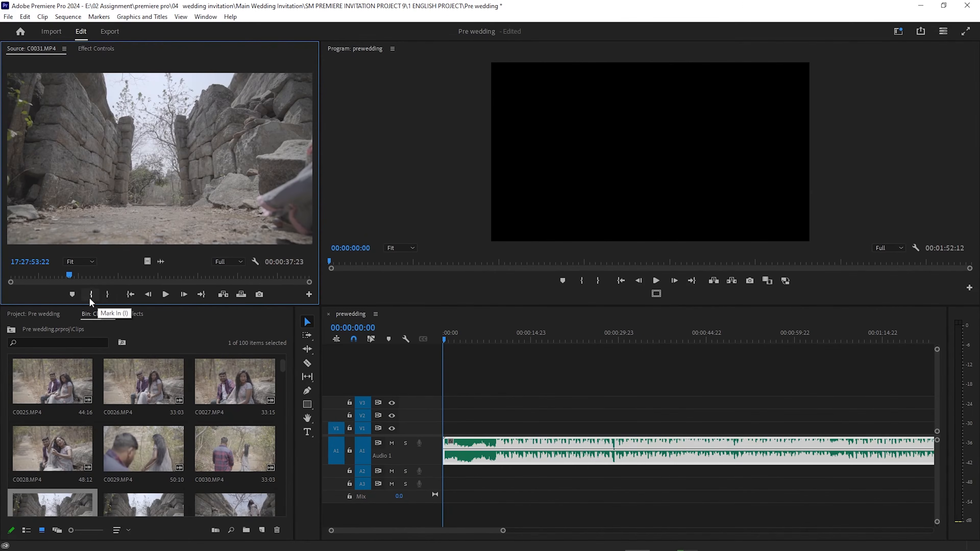
{"action": "left_click", "coordinate": [128, 290]}
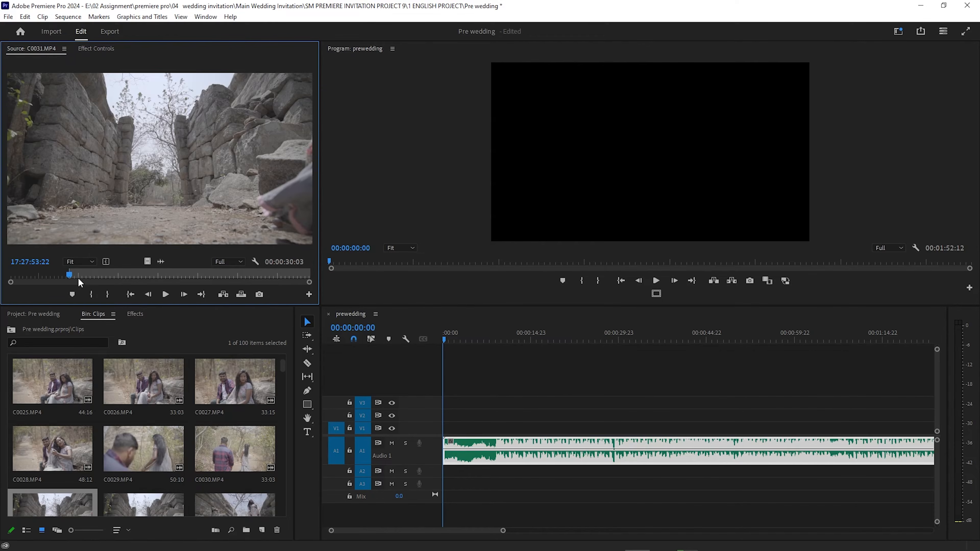
- Mark the Out point of C0031.MP4 at 17:28:05:20 and place only its video at the start of track V1
{"action": "left_click_drag", "start_coordinate": [74, 275], "coordinate": [166, 279]}
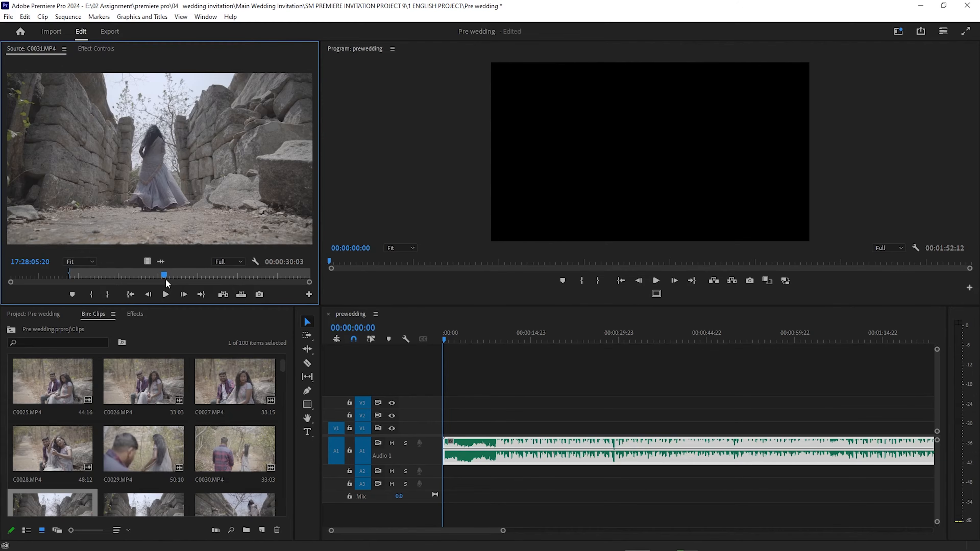
{"action": "left_click", "coordinate": [108, 294]}
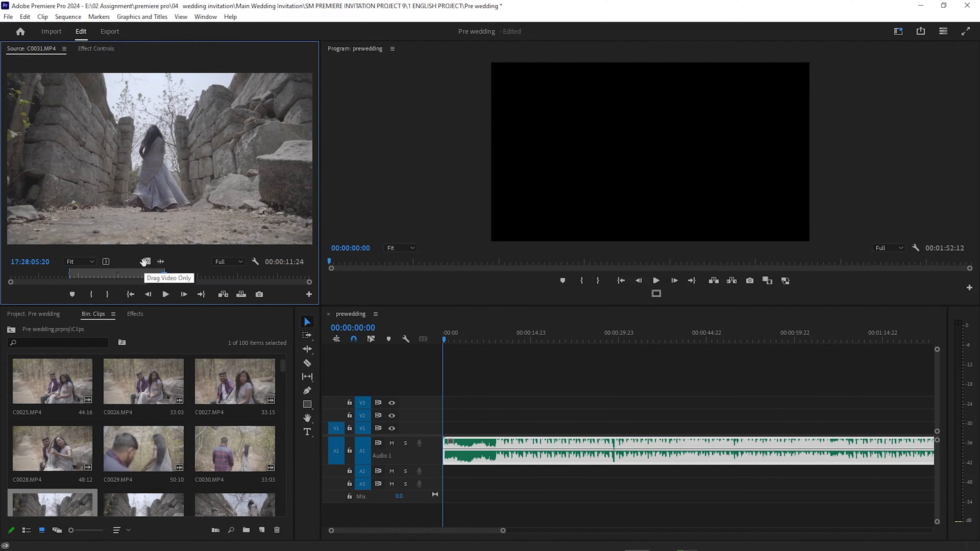
{"action": "left_click_drag", "start_coordinate": [153, 266], "coordinate": [448, 433]}
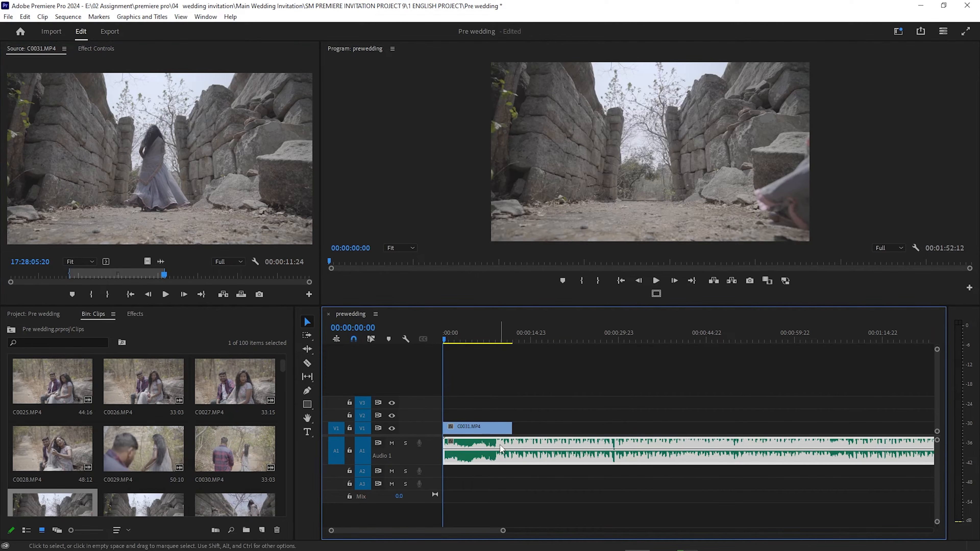
- Play the opening of the sequence repeatedly from the start to check C0031.MP4 against the music, making the A1 track slightly taller
{"action": "key", "text": "space"}
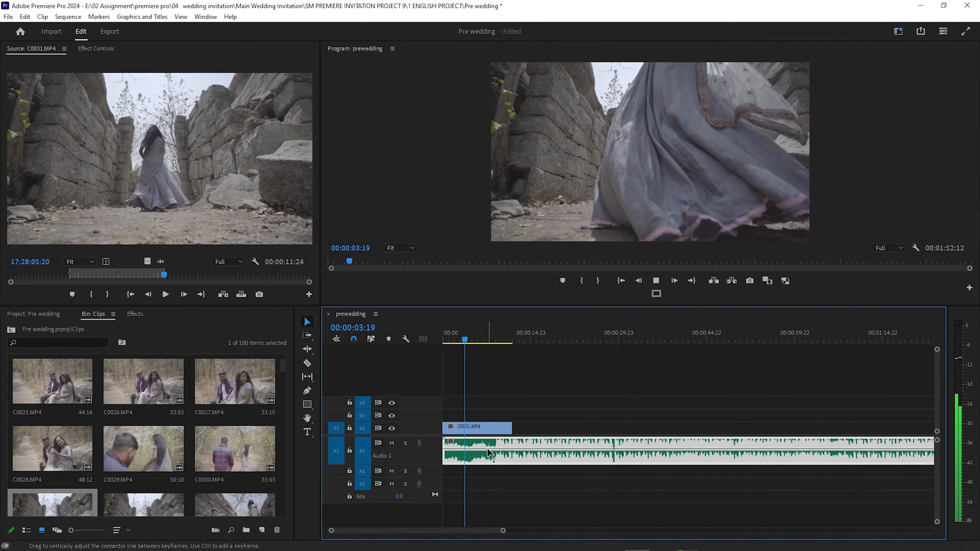
{"action": "key", "text": "space"}
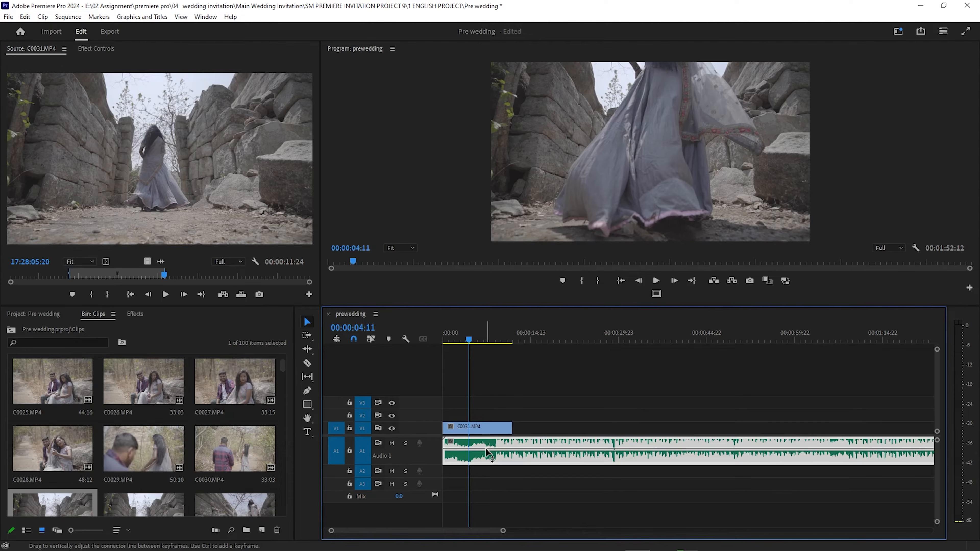
{"action": "scroll", "coordinate": [420, 456], "scroll_direction": "up", "scroll_amount": 1, "text": "alt"}
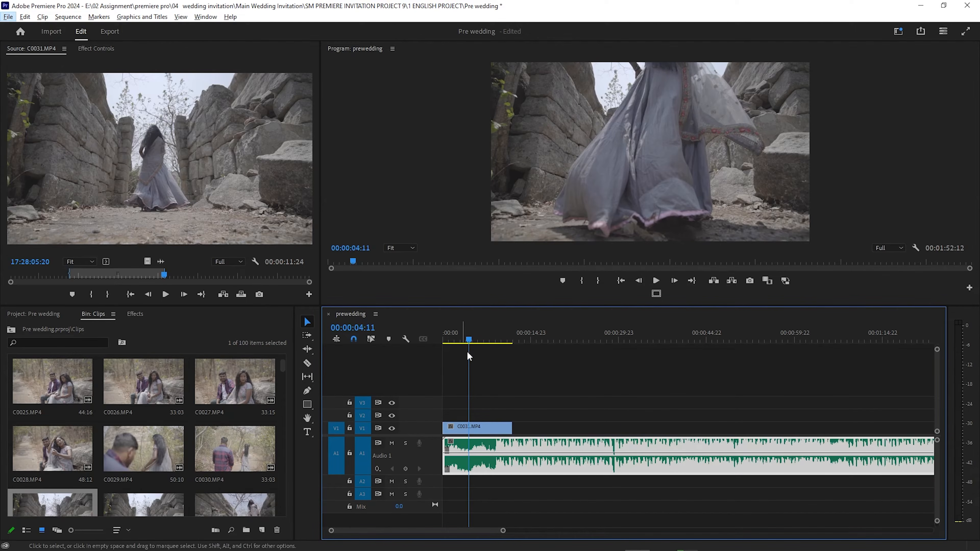
{"action": "key", "text": "Home"}
{"action": "key", "text": "space"}
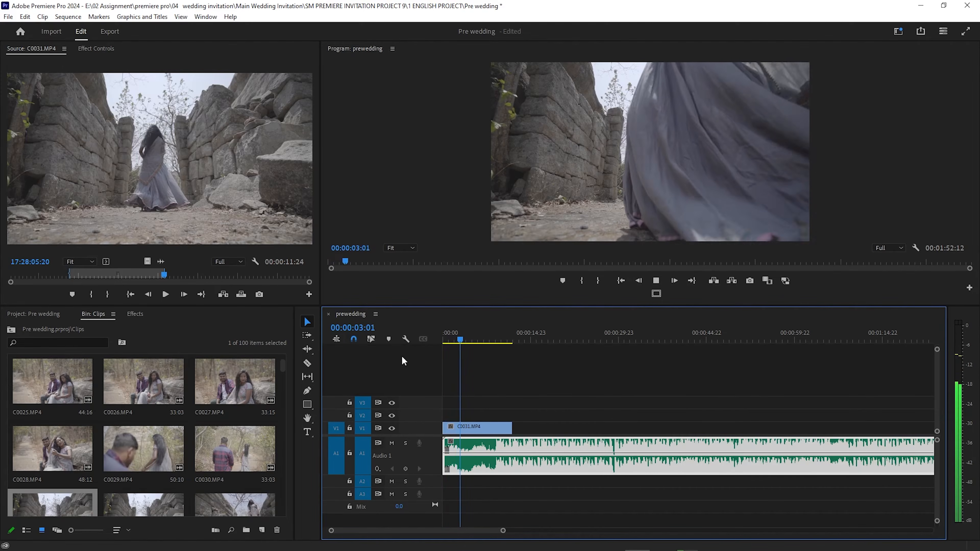
{"action": "key", "text": "space"}
{"action": "key", "text": "space"}
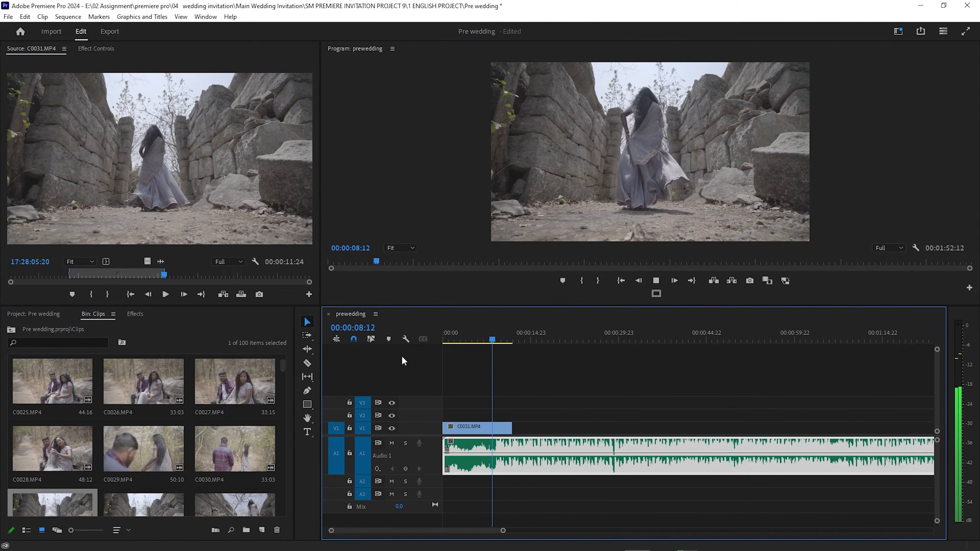
{"action": "key", "text": "space"}
{"action": "left_click_drag", "start_coordinate": [495, 341], "coordinate": [434, 353]}
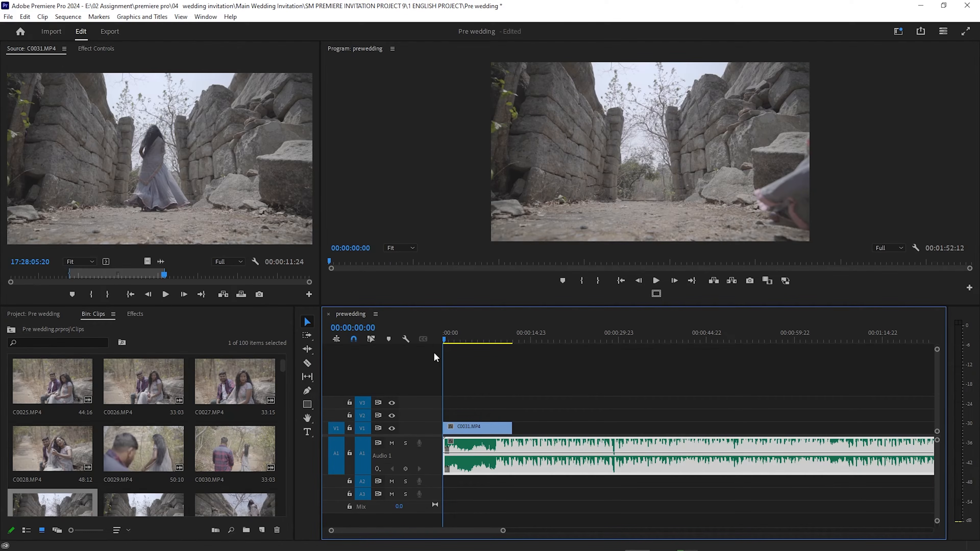
{"action": "key", "text": "space"}
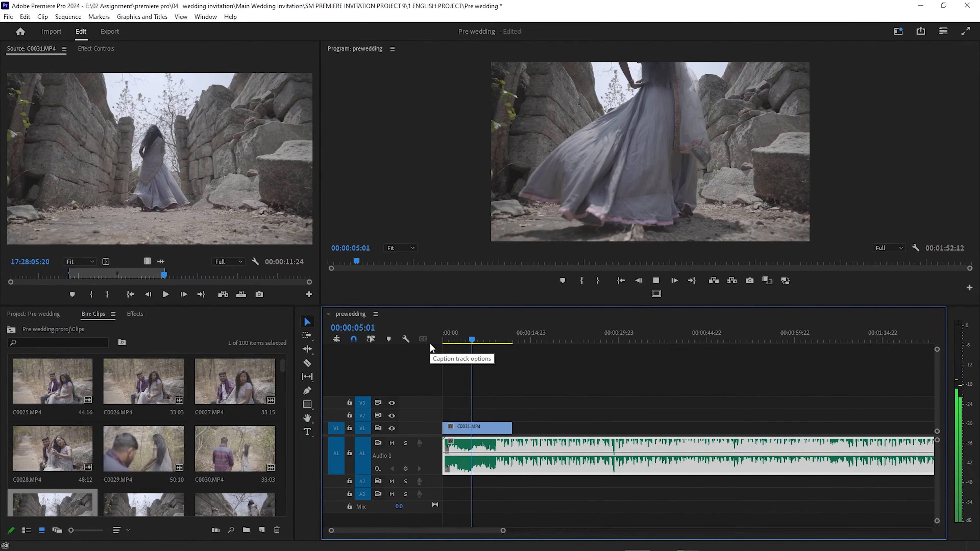
{"action": "key", "text": "space"}
- Place the playhead at 00:00:04:21 and increase the heights of tracks V1 and A1
{"action": "left_click", "coordinate": [471, 338]}
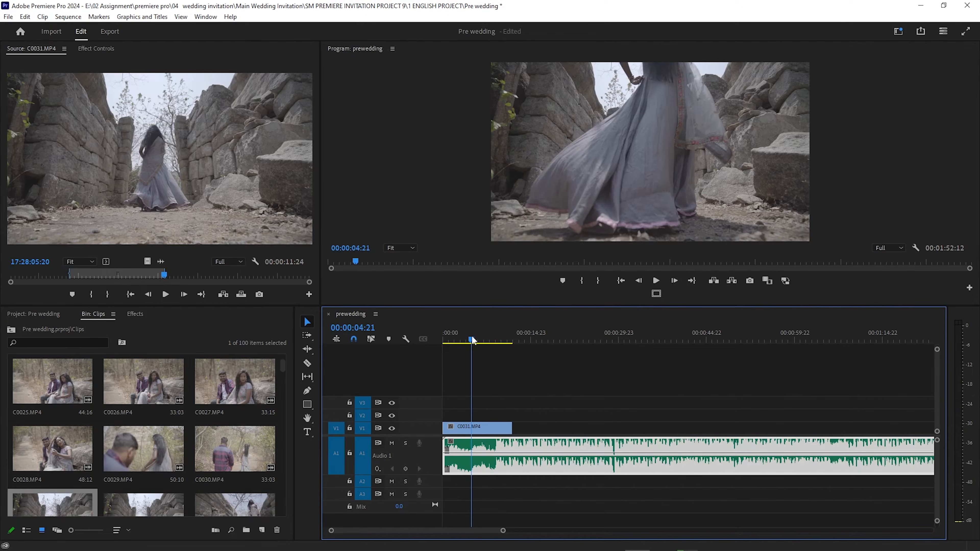
{"action": "scroll", "coordinate": [424, 465], "scroll_direction": "up", "scroll_amount": 1}
{"action": "scroll", "coordinate": [425, 429], "scroll_direction": "up", "scroll_amount": 2}
- Try to ripple trim the end of C0031.MP4 to the playhead at 00:00:04:21 and undo the trim
{"action": "left_click", "coordinate": [494, 428]}
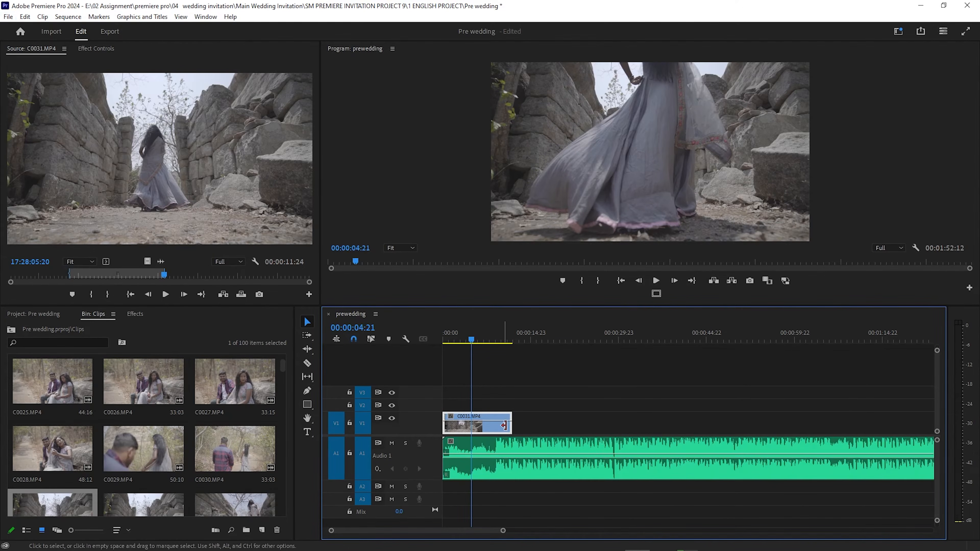
{"action": "mouse_move", "coordinate": [517, 422]}
{"action": "left_mouse_down"}
{"action": "mouse_move", "coordinate": [471, 424]}
{"action": "mouse_move", "coordinate": [511, 433]}
{"action": "left_mouse_up"}
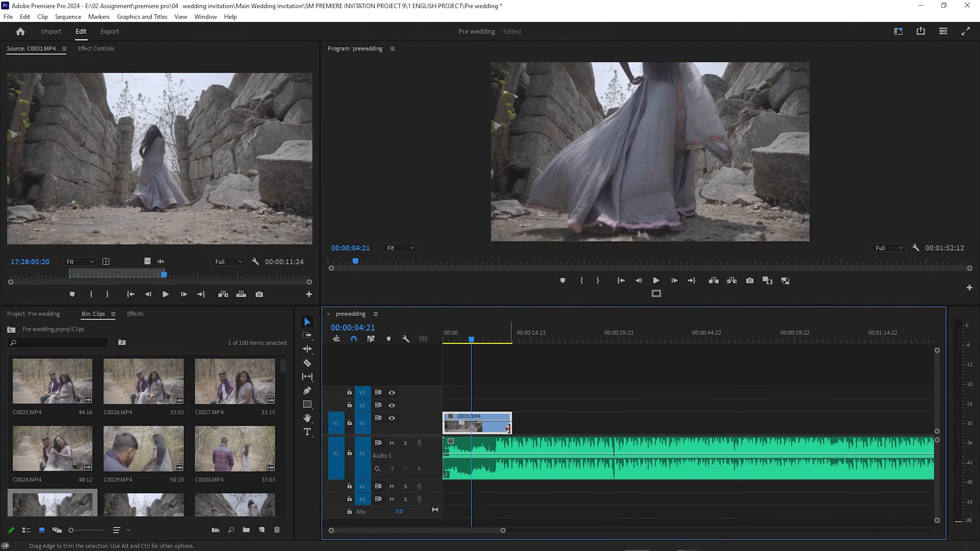
{"action": "key", "text": "w"}
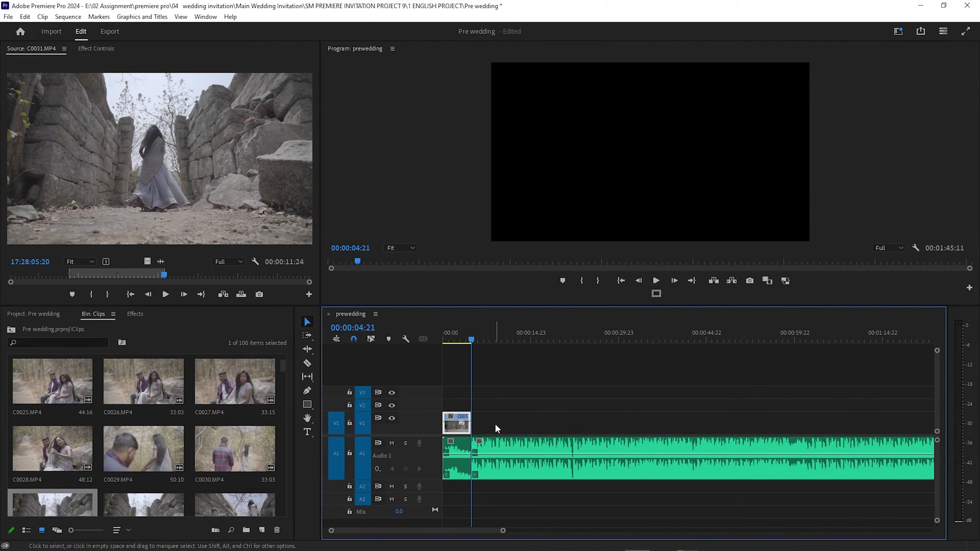
{"action": "key", "text": "ctrl+z"}
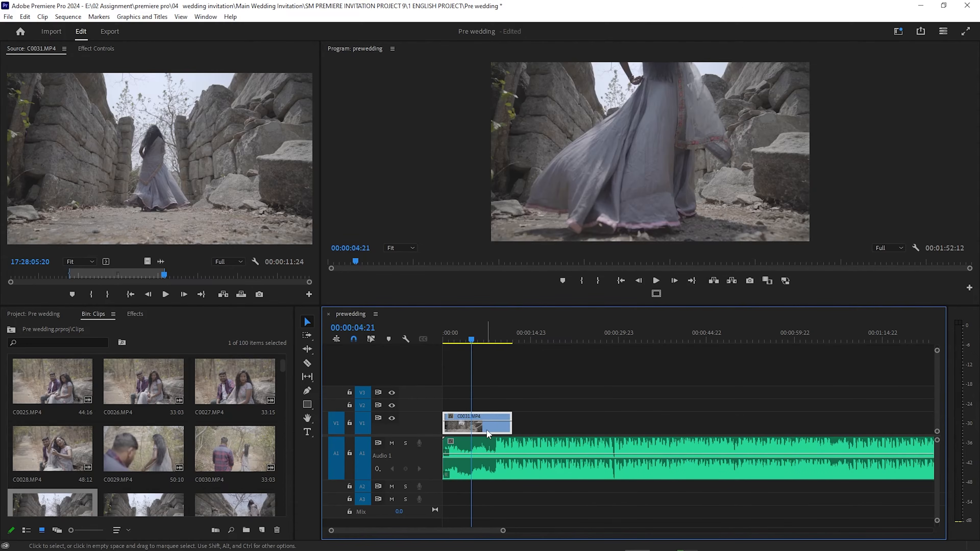
- Lock the music track A1 so that trimming the video clip cannot affect it
{"action": "left_click", "coordinate": [468, 449]}
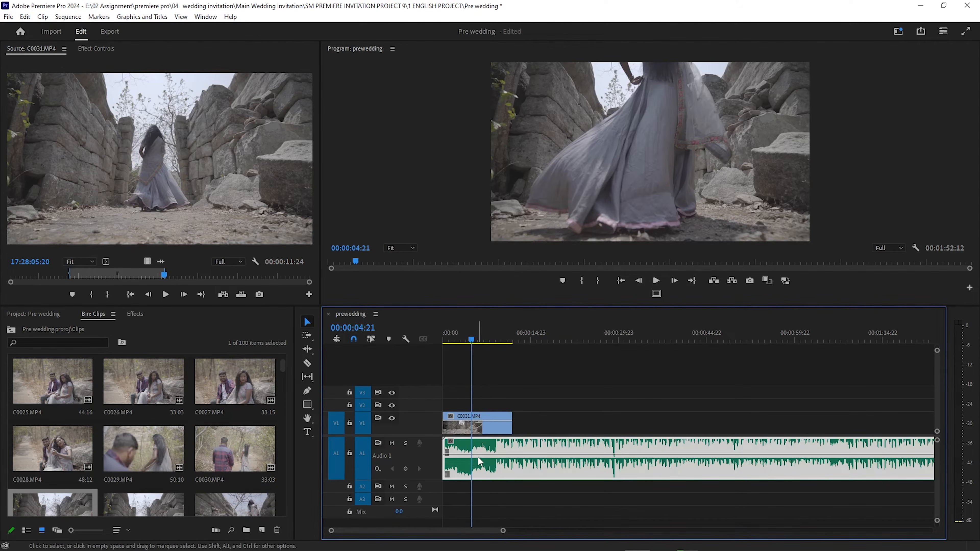
{"action": "left_click", "coordinate": [349, 454]}
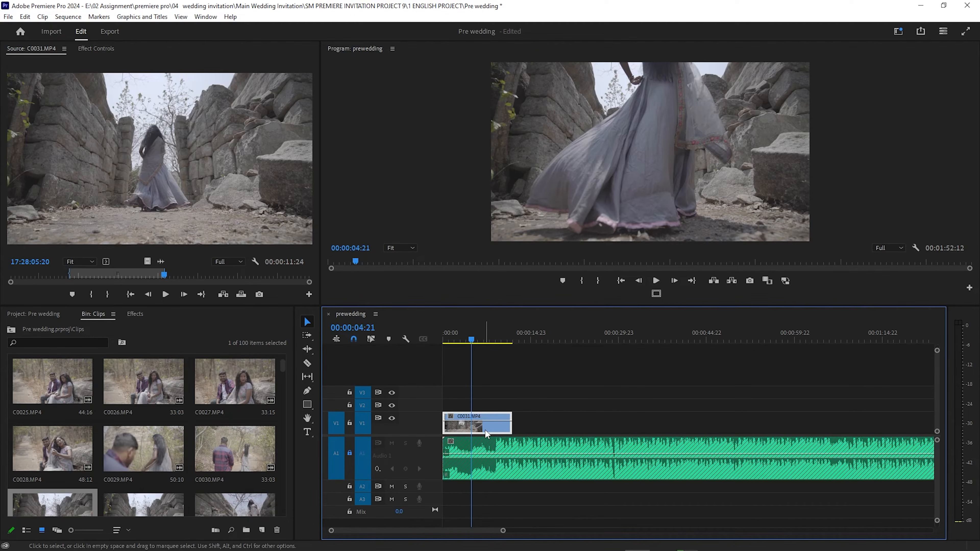
- Try a ripple trim of C0031.MP4's end to the playhead at 00:00:04:21 and restore the clip's full length
{"action": "key", "text": "w"}
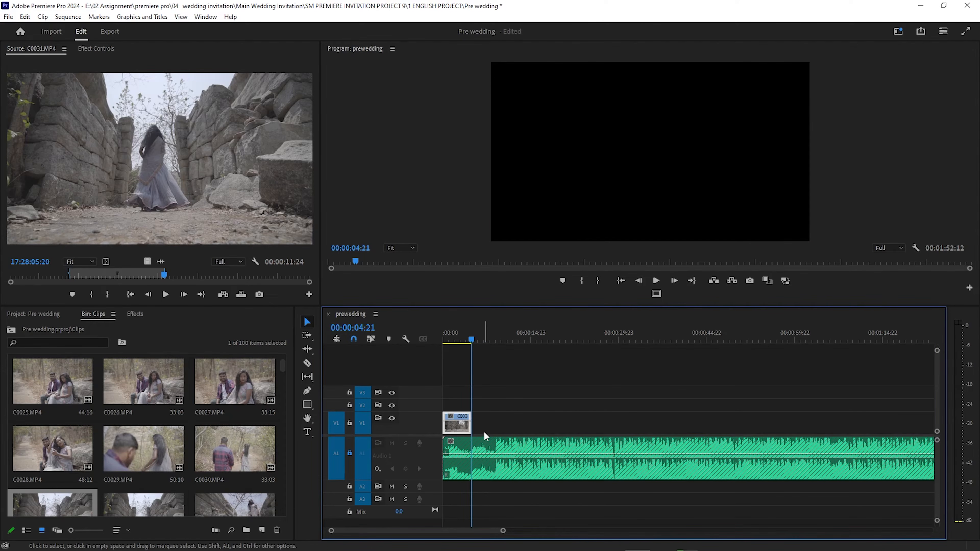
{"action": "key", "text": "Home"}
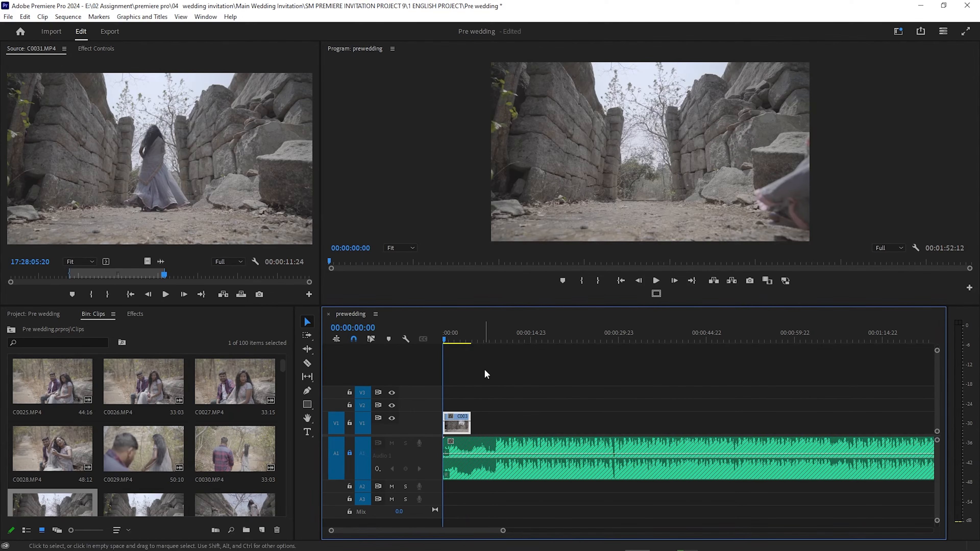
{"action": "left_click_drag", "start_coordinate": [470, 422], "coordinate": [546, 426]}
- Play the opening, try ripple trimming C0031.MP4's end and its start to the playhead at 00:00:04:10, and undo each trim
{"action": "key", "text": "space"}
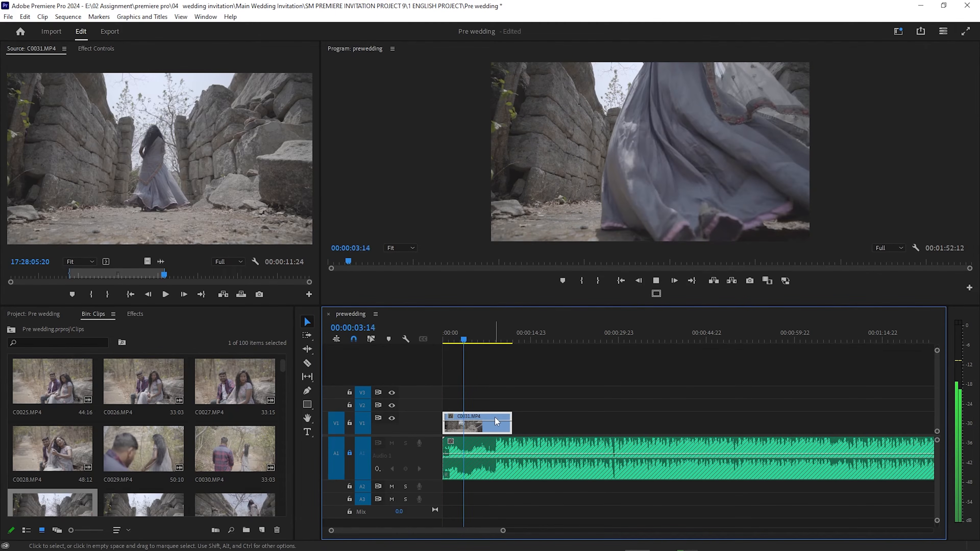
{"action": "key", "text": "space"}
{"action": "left_click_drag", "start_coordinate": [515, 425], "coordinate": [513, 425]}
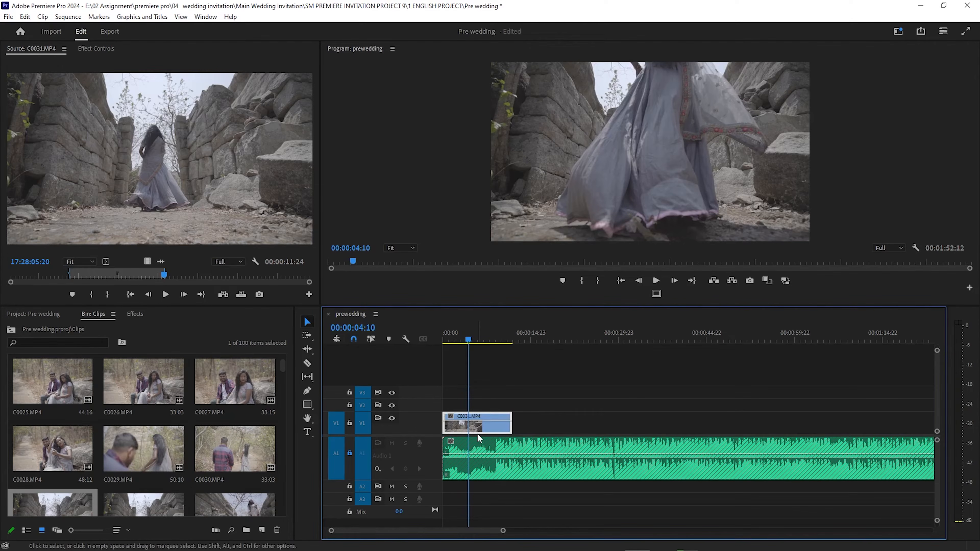
{"action": "key", "text": "w"}
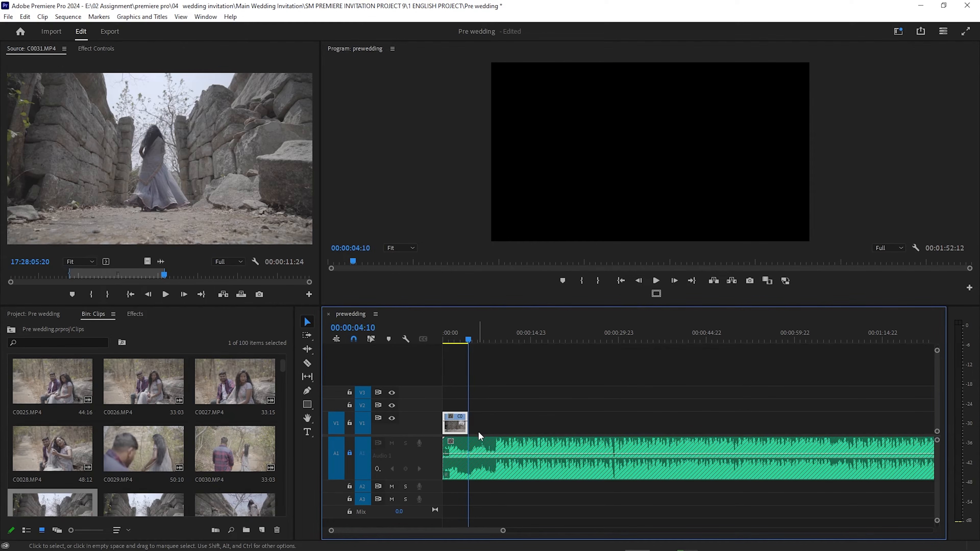
{"action": "key", "text": "ctrl+z"}
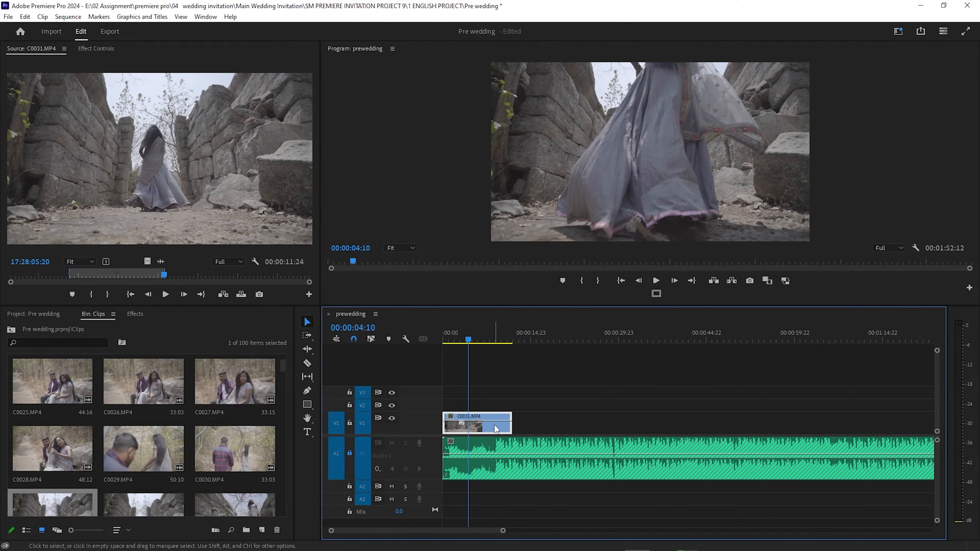
{"action": "key", "text": "q"}
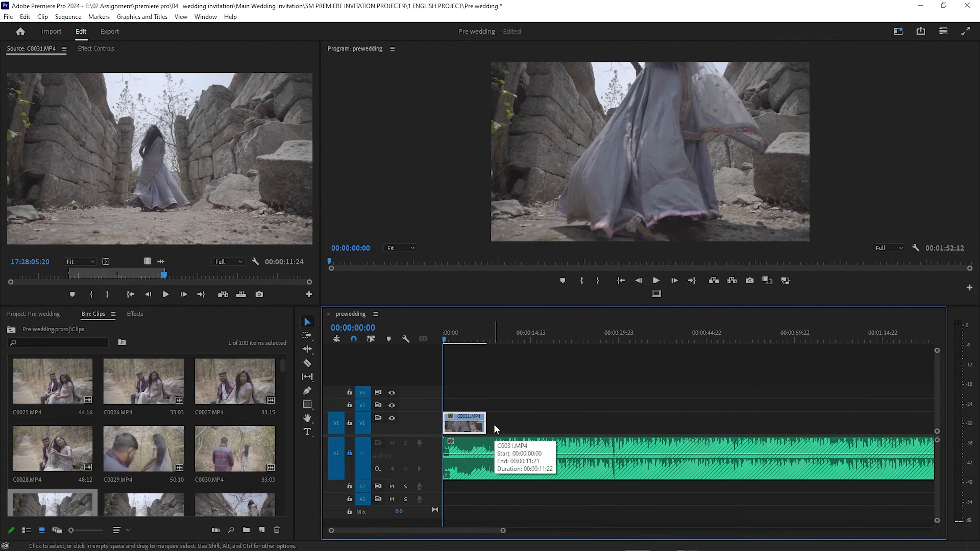
{"action": "key", "text": "ctrl+z"}
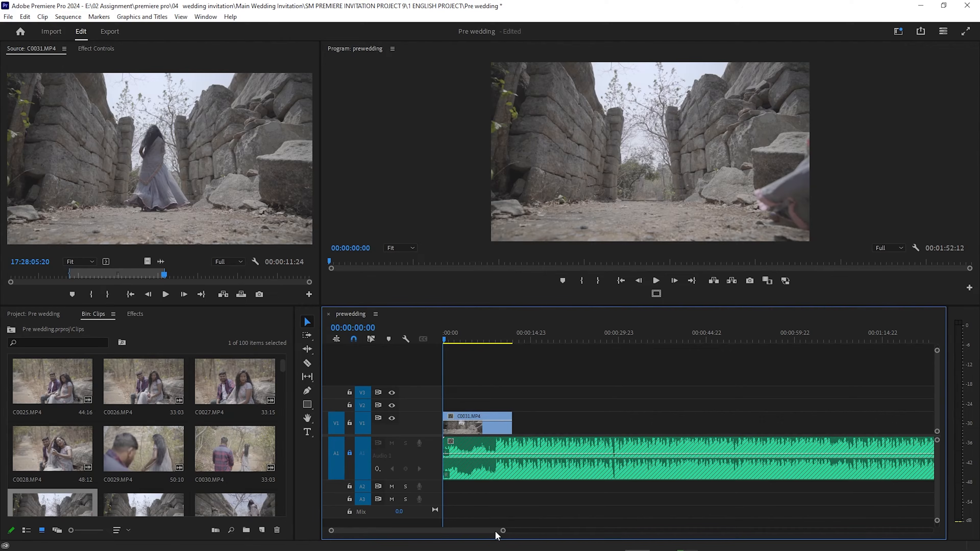
- Play the opening against the music and split C0031.MP4 on track V1 at 00:00:04:09
{"action": "left_click_drag", "start_coordinate": [498, 531], "coordinate": [423, 531]}
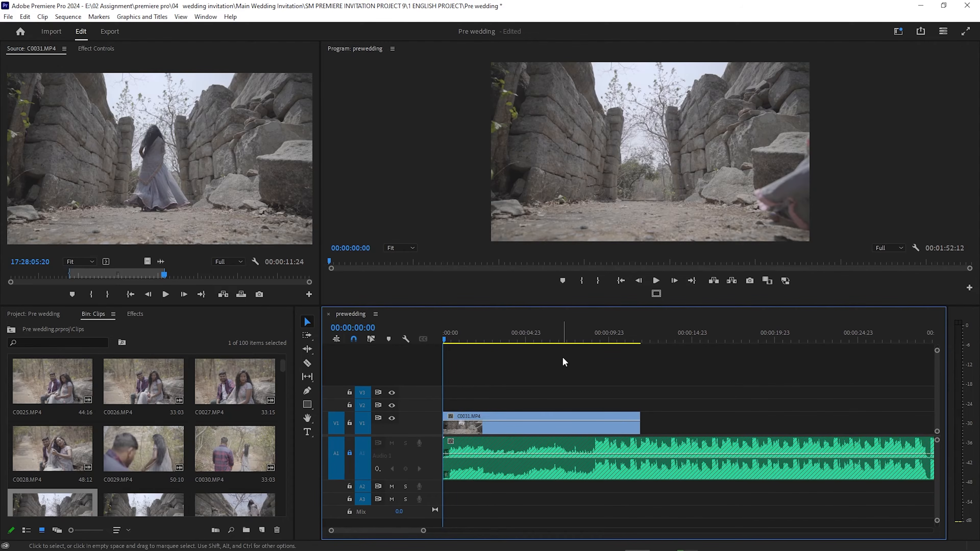
{"action": "key", "text": "space"}
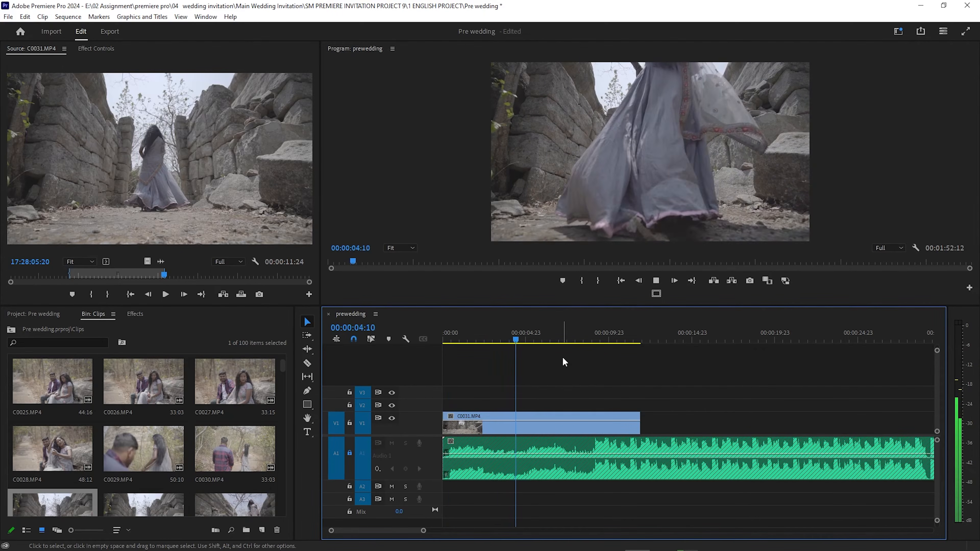
{"action": "key", "text": "space"}
{"action": "left_click_drag", "start_coordinate": [527, 335], "coordinate": [516, 337]}
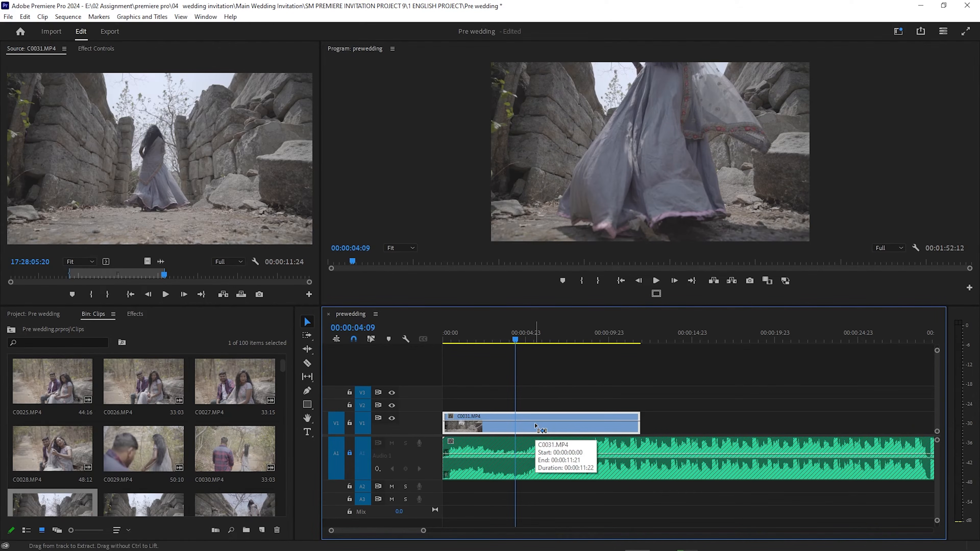
{"action": "left_click", "coordinate": [530, 390]}
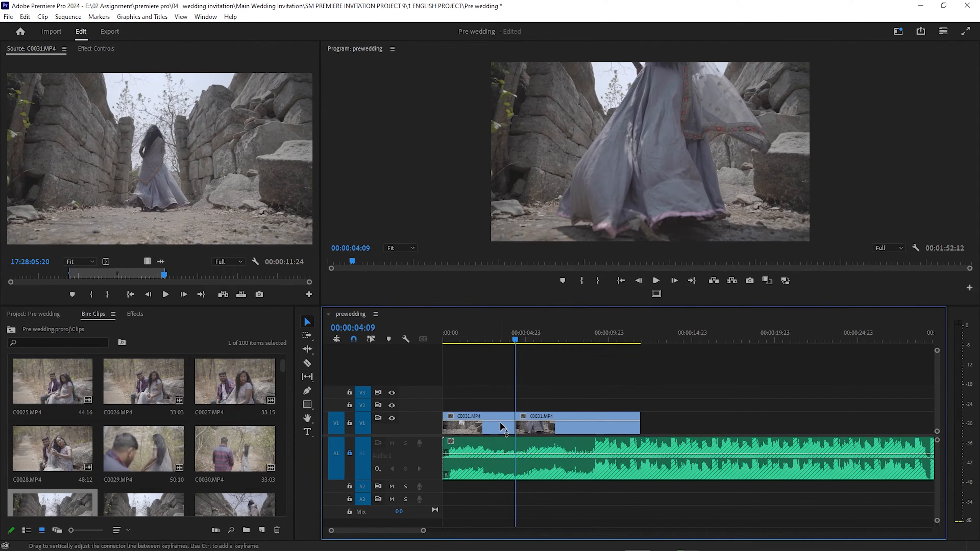
- Delete the second part of C0031.MP4 after the cut at 00:00:04:09
{"action": "left_click", "coordinate": [500, 422]}
{"action": "left_click", "coordinate": [524, 422]}
{"action": "left_click", "coordinate": [484, 430]}
{"action": "left_click", "coordinate": [586, 430]}
{"action": "left_click", "coordinate": [507, 434]}
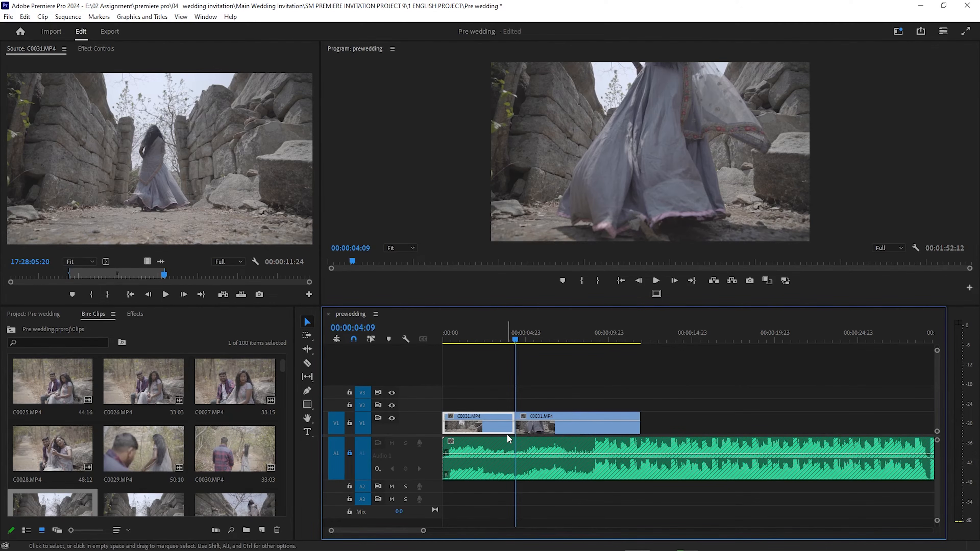
{"action": "left_click", "coordinate": [537, 429]}
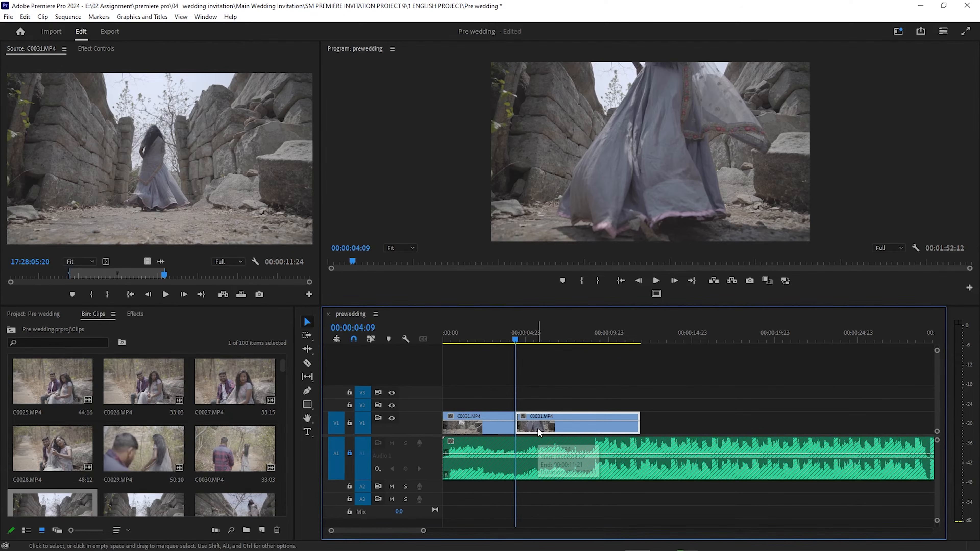
{"action": "key", "text": "Delete"}
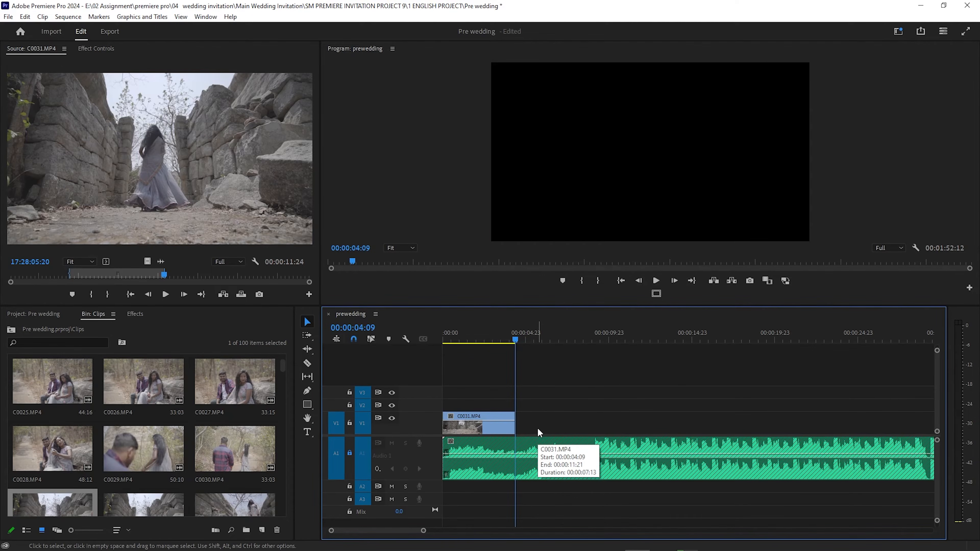
- Play the shortened C0031.MP4 from the start against the music and stop with the playhead at 00:00:04:21
{"action": "left_click_drag", "start_coordinate": [514, 338], "coordinate": [443, 342]}
{"action": "key", "text": "space"}
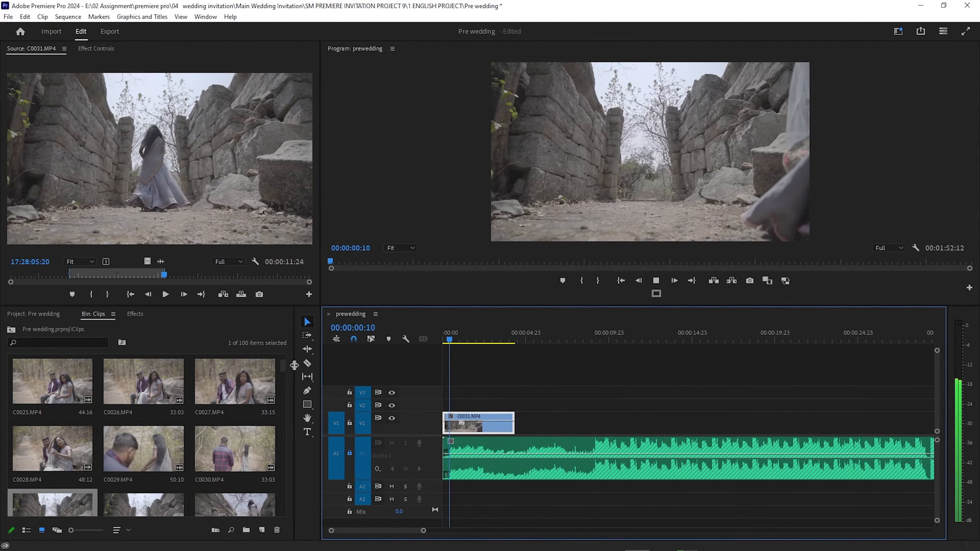
{"action": "key", "text": "minus"}
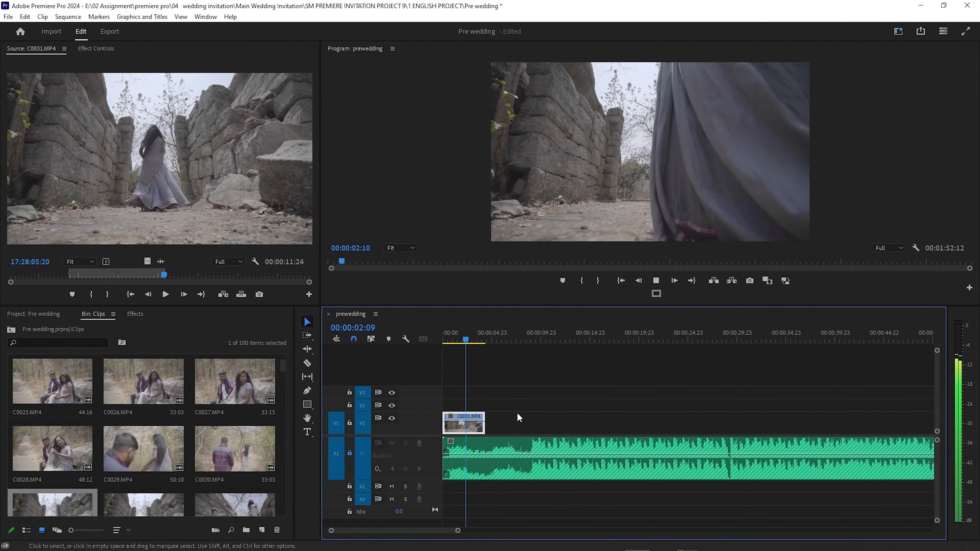
{"action": "key", "text": "space"}
- Mark a new source range in C0031.MP4 with the In point at 17:28:06:16 and the Out point at 17:28:12:20
{"action": "scroll", "coordinate": [139, 455], "scroll_direction": "down", "scroll_amount": 1}
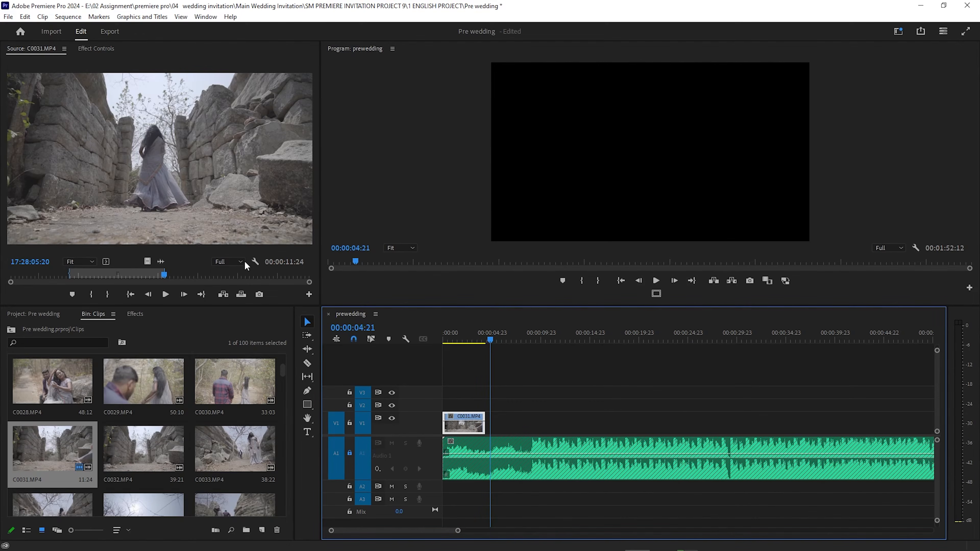
{"action": "left_click_drag", "start_coordinate": [169, 276], "coordinate": [173, 298]}
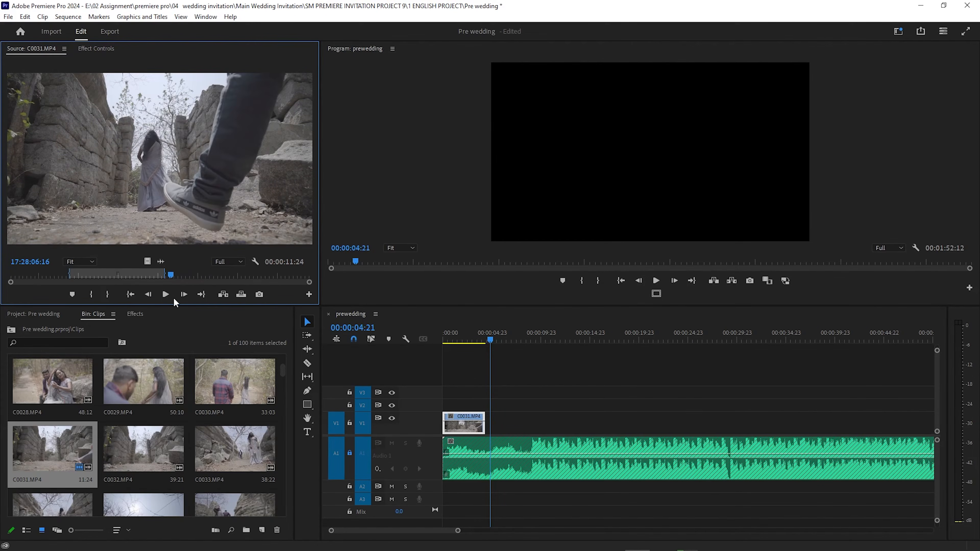
{"action": "key", "text": "i"}
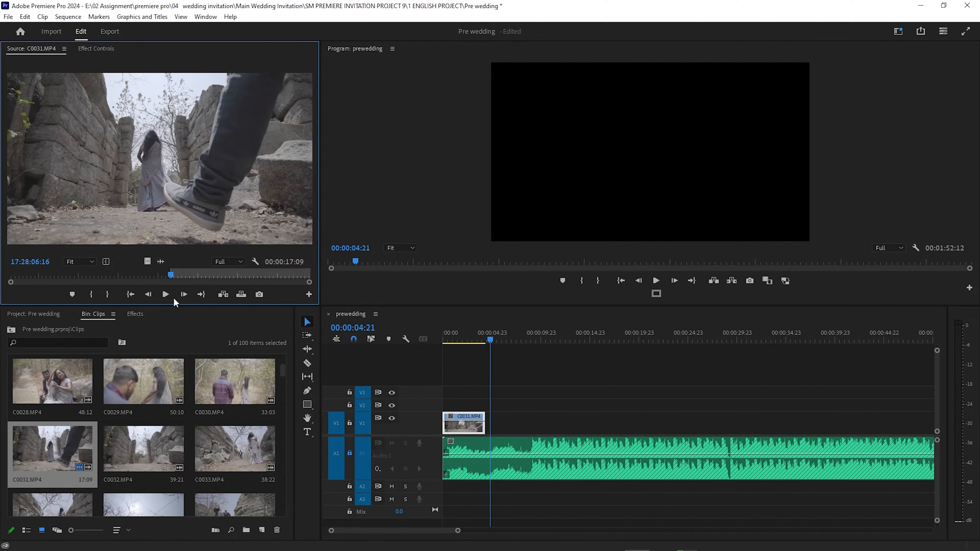
{"action": "left_click_drag", "start_coordinate": [173, 299], "coordinate": [222, 299]}
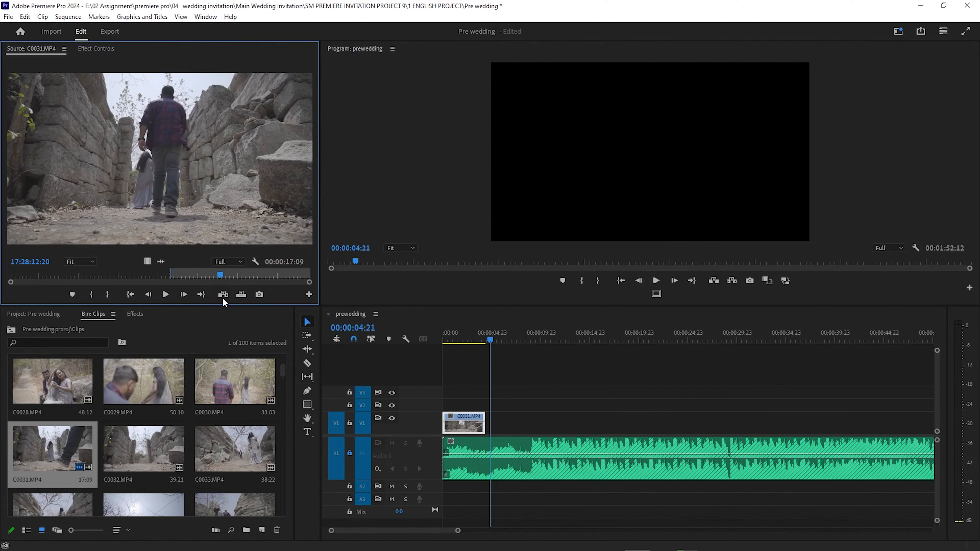
{"action": "key", "text": "o"}
- Place the marked C0031.MP4 range on track V1 at the playhead position 00:00:04:21
{"action": "left_click_drag", "start_coordinate": [241, 302], "coordinate": [153, 252]}
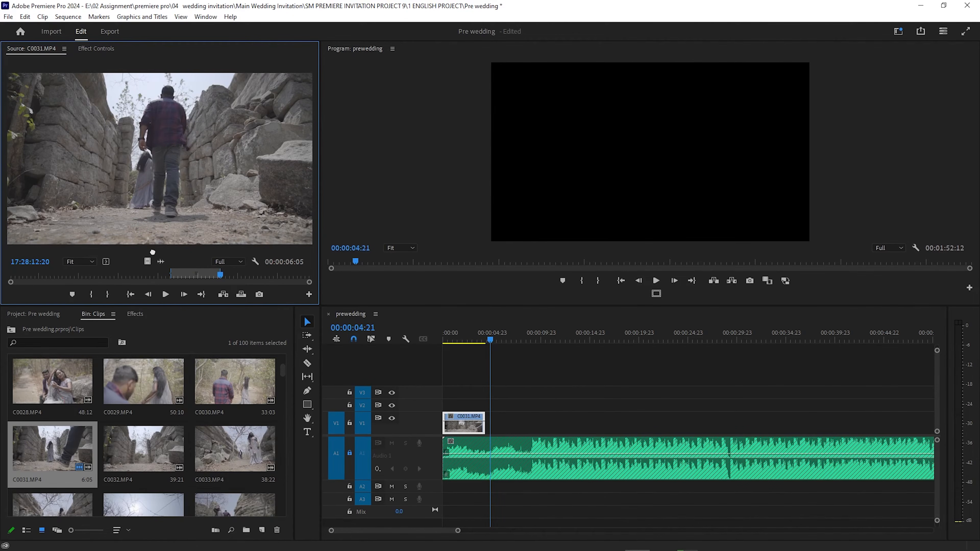
{"action": "scroll", "coordinate": [456, 454], "scroll_direction": "up", "scroll_amount": 3}
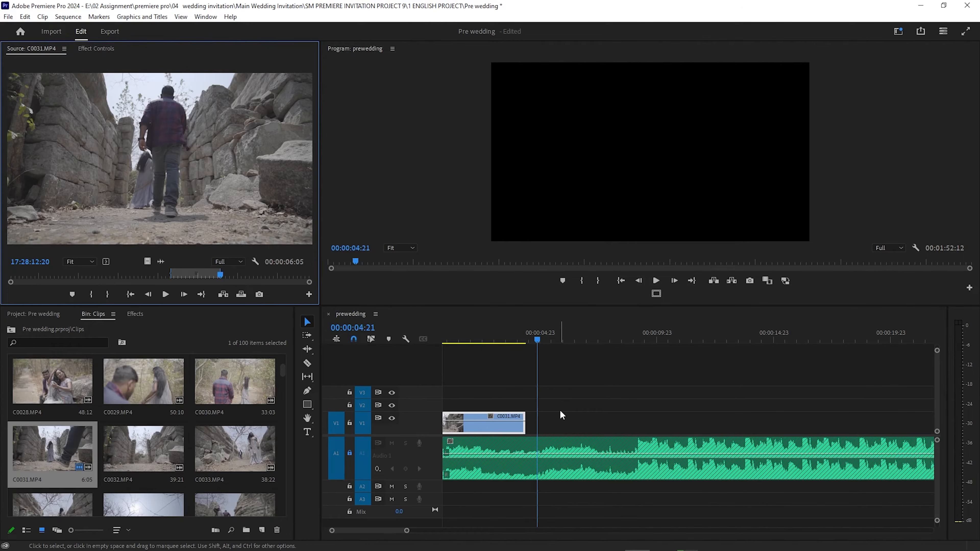
{"action": "key", "text": "period"}
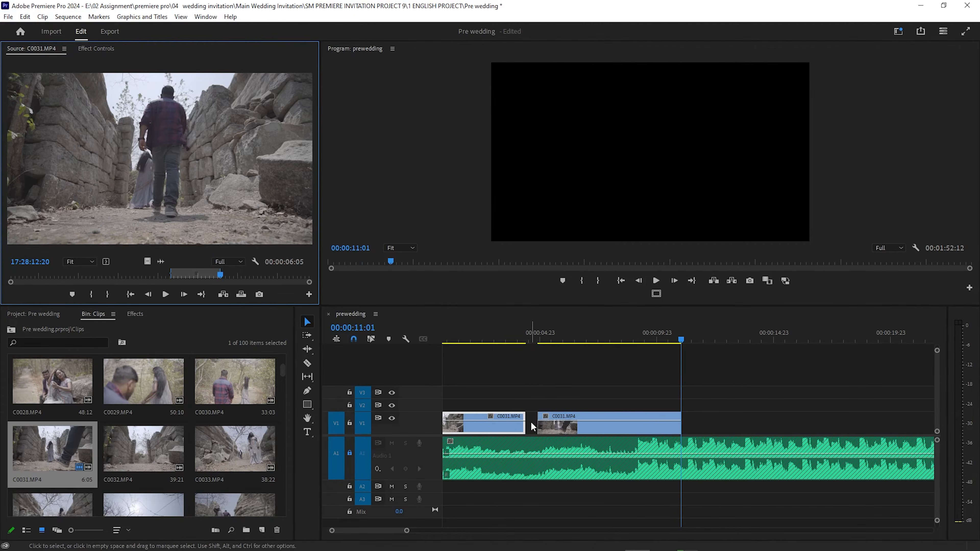
- Ripple delete the gap between the two C0031.MP4 clips on track V1 and move the playhead to their cut
{"action": "scroll", "coordinate": [530, 422], "scroll_direction": "up", "scroll_amount": 5, "text": "alt"}
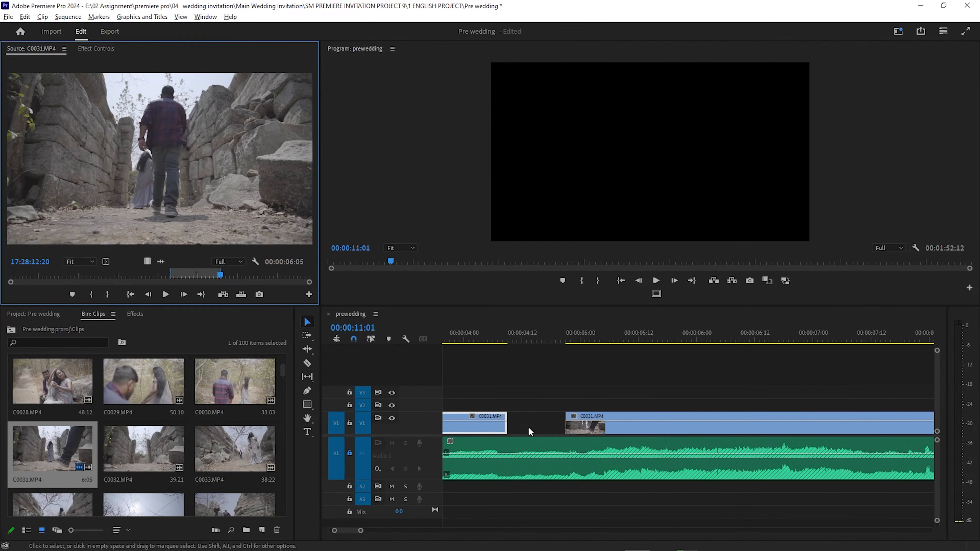
{"action": "right_click", "coordinate": [527, 425]}
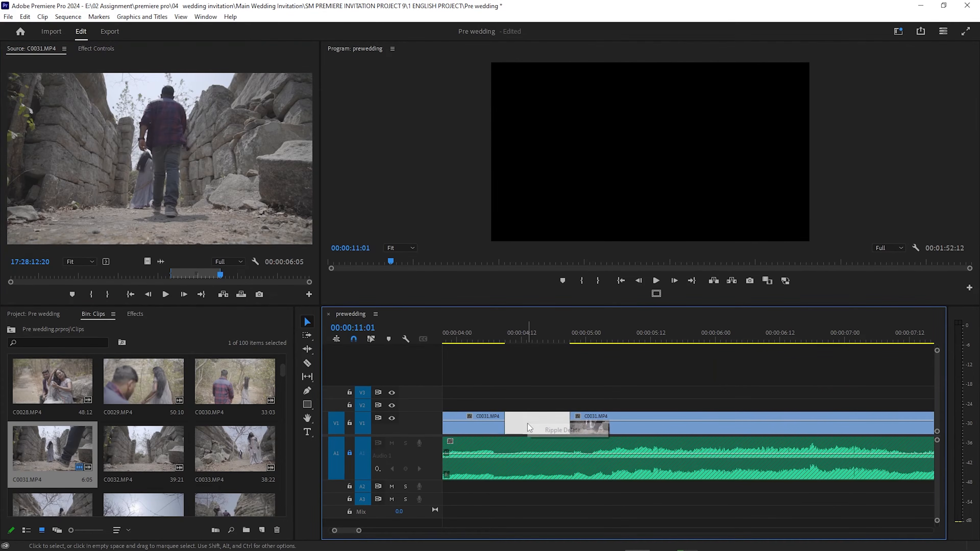
{"action": "left_click", "coordinate": [559, 429]}
{"action": "scroll", "coordinate": [556, 429], "scroll_direction": "down", "scroll_amount": 5}
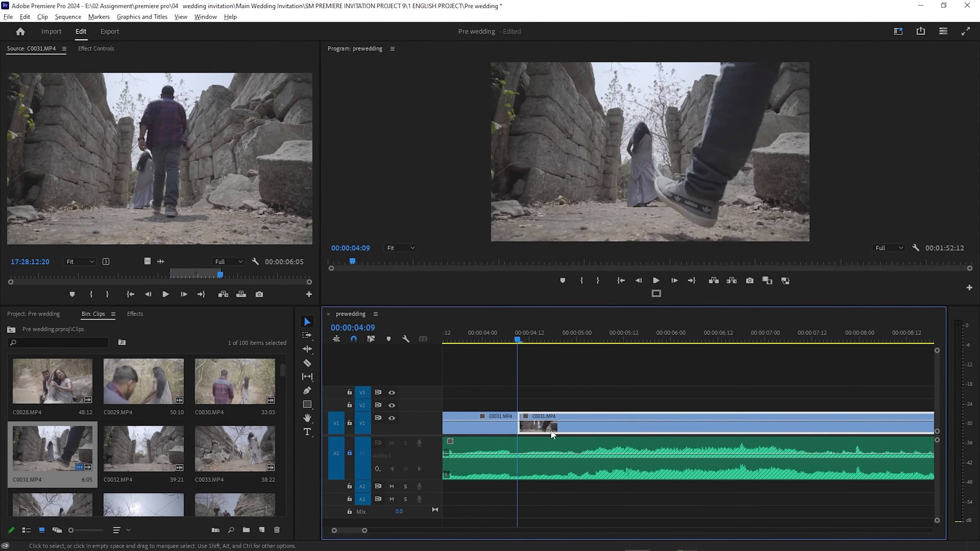
- Apply default Cross Dissolve transitions to both C0031.MP4 clips and delete the one at the start of the first clip
{"action": "left_click_drag", "start_coordinate": [527, 349], "coordinate": [491, 351]}
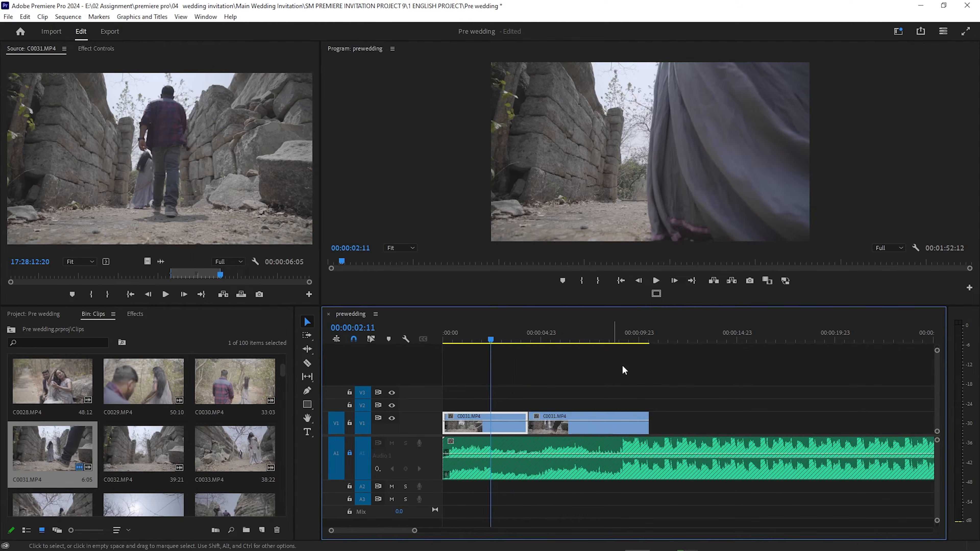
{"action": "left_click", "coordinate": [505, 379]}
{"action": "left_click_drag", "start_coordinate": [505, 379], "coordinate": [567, 434]}
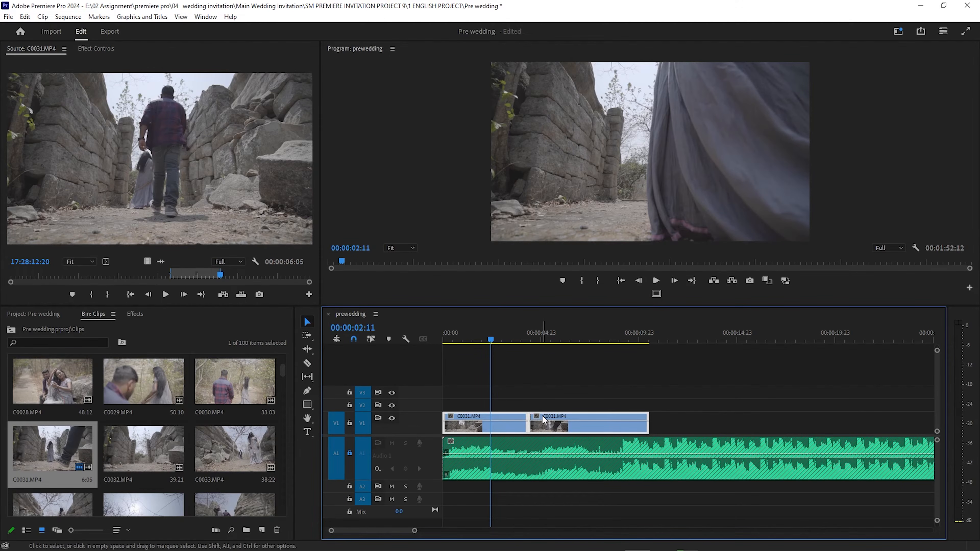
{"action": "key", "text": "shift+d"}
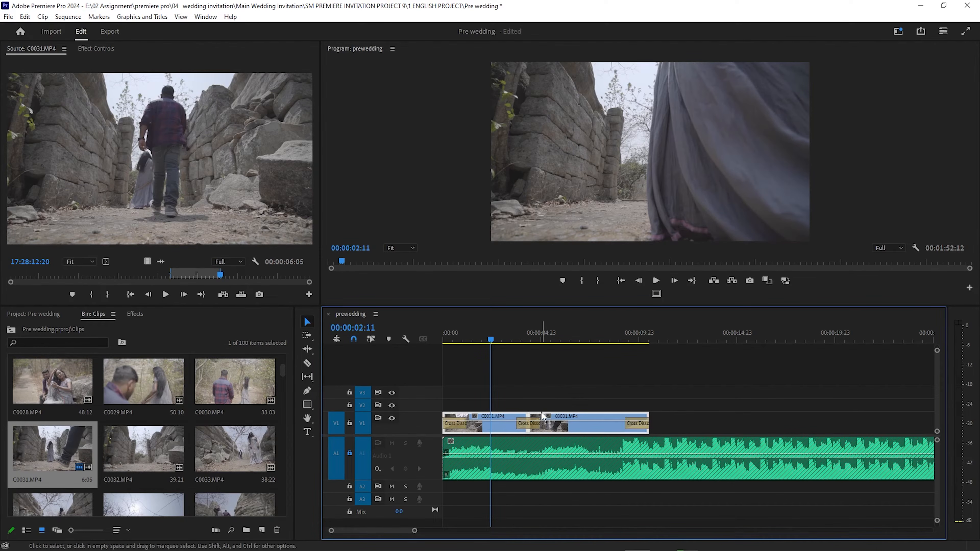
{"action": "left_click", "coordinate": [464, 425]}
{"action": "key", "text": "Delete"}
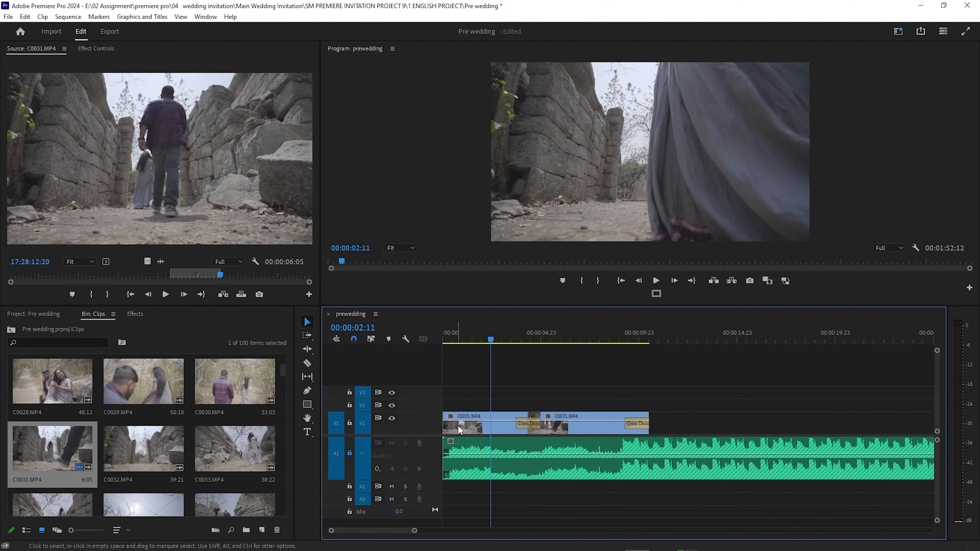
- Play through the dissolve between the two clips and place the playhead at 00:00:09:02, where the music gets louder
{"action": "key", "text": "space"}
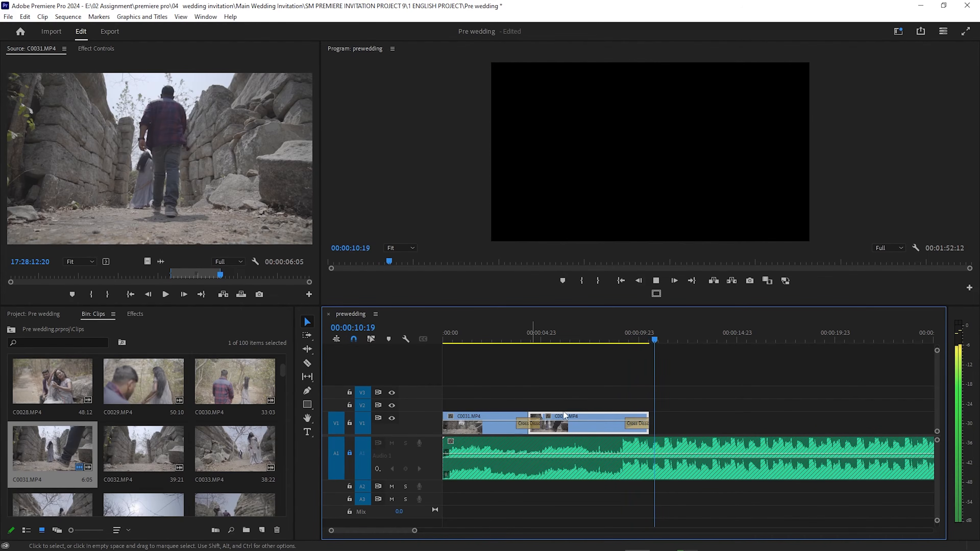
{"action": "mouse_move", "coordinate": [624, 342]}
{"action": "left_mouse_down"}
{"action": "mouse_move", "coordinate": [586, 350]}
{"action": "mouse_move", "coordinate": [622, 360]}
{"action": "left_mouse_up"}
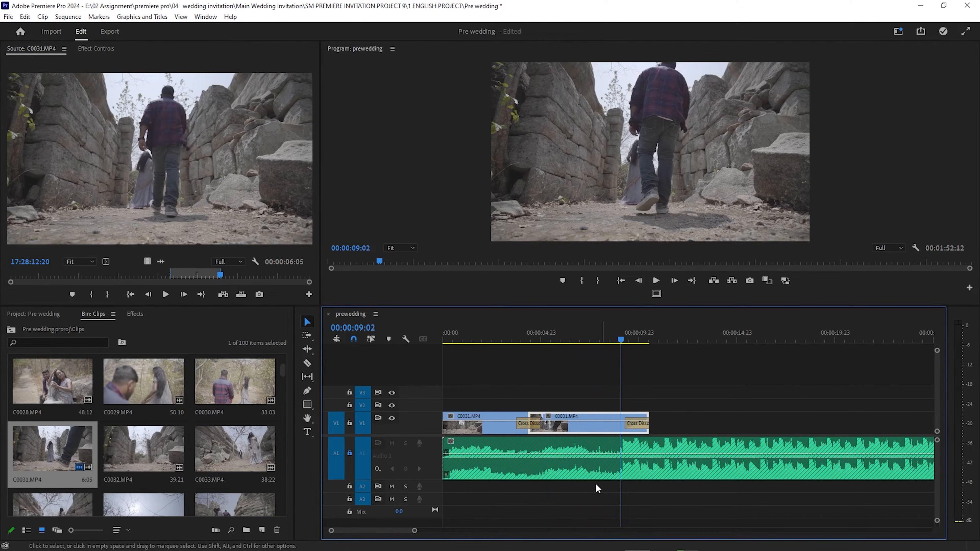
- Play up to where the music gets louder and trim the end of the second C0031.MP4 clip to 00:00:09:04
{"action": "left_click_drag", "start_coordinate": [619, 335], "coordinate": [503, 359]}
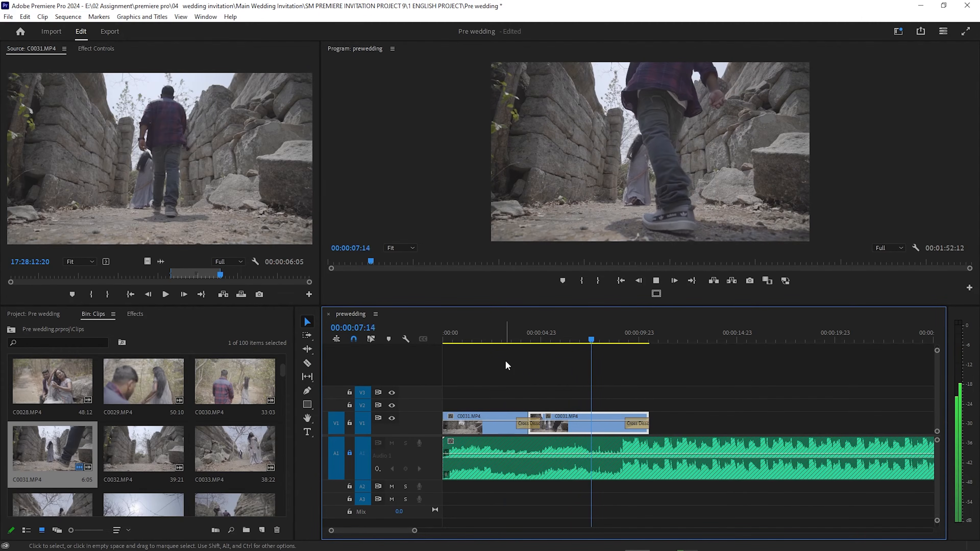
{"action": "key", "text": "space"}
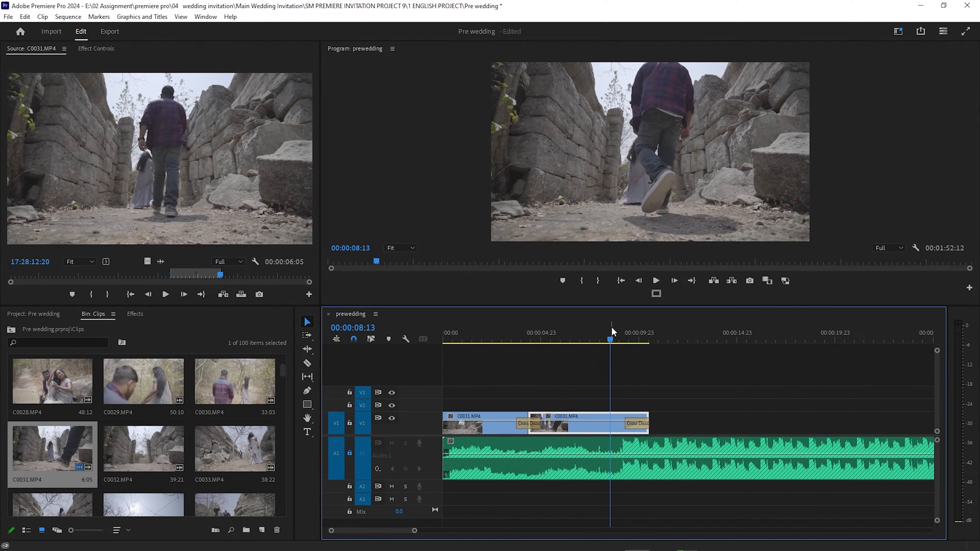
{"action": "left_click", "coordinate": [620, 334]}
{"action": "left_click", "coordinate": [623, 336]}
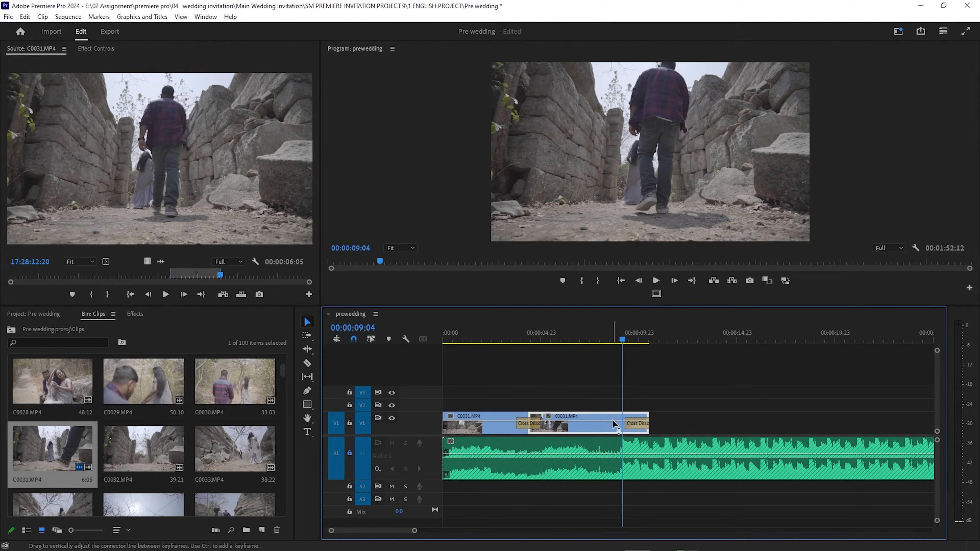
{"action": "key", "text": "w"}
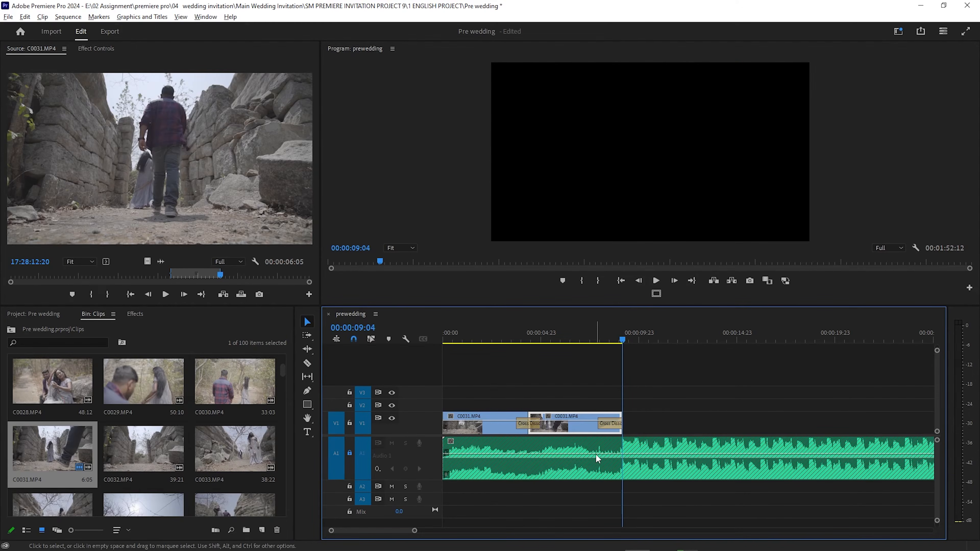
- Delete the Cross Dissolve transition at the end of the second C0031.MP4 clip
{"action": "scroll", "coordinate": [596, 453], "scroll_direction": "up", "scroll_amount": 3}
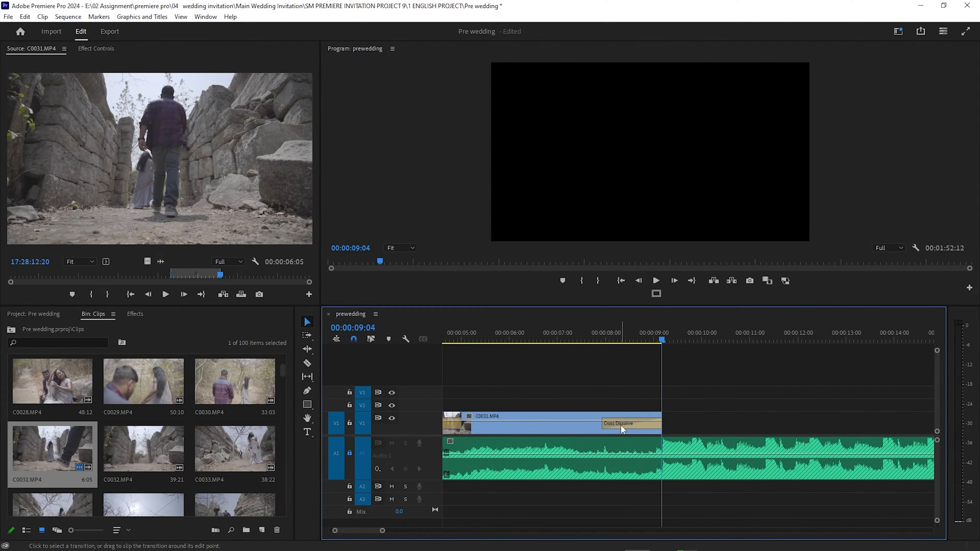
{"action": "left_click", "coordinate": [621, 426]}
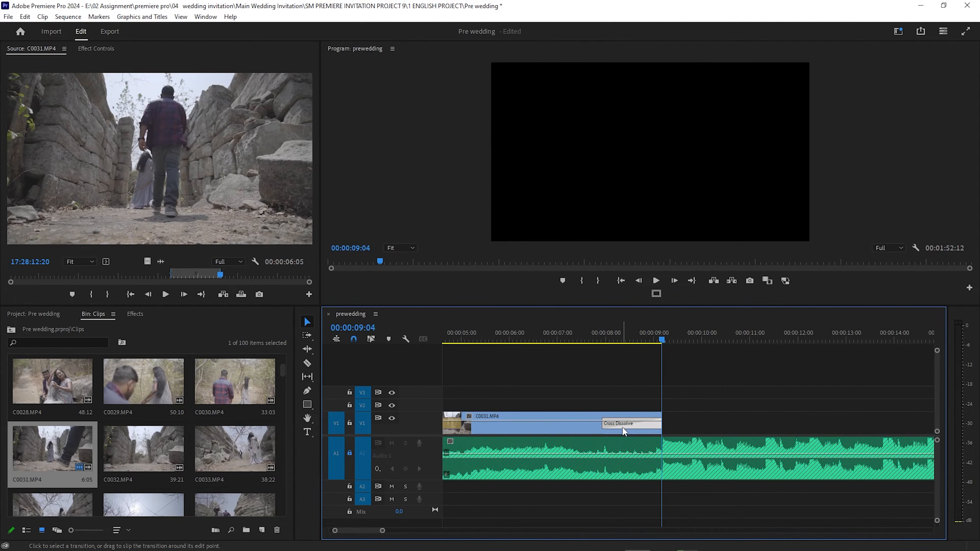
{"action": "key", "text": "Delete"}
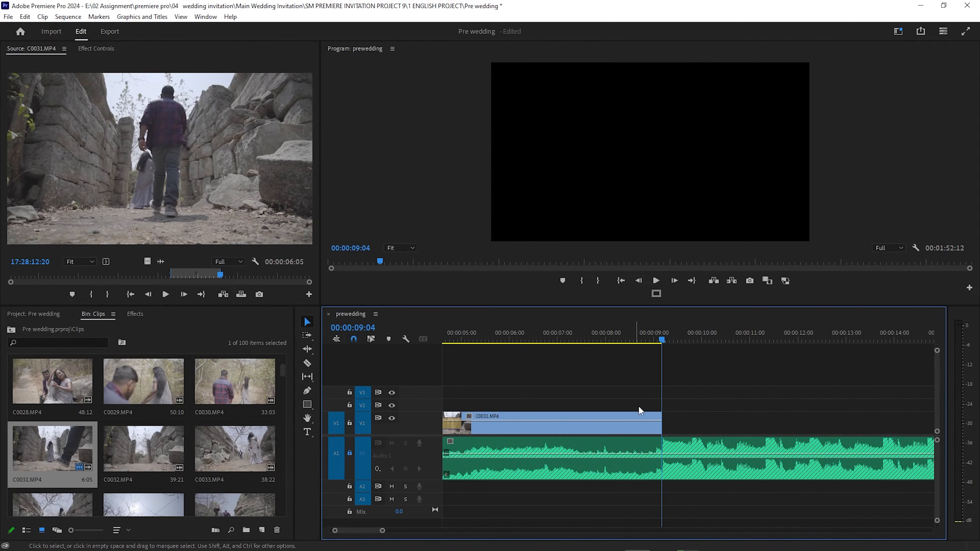
- Play the sequence from the start and past the last clip, and return the playhead to 00:00:09:04
{"action": "key", "text": "minus"}
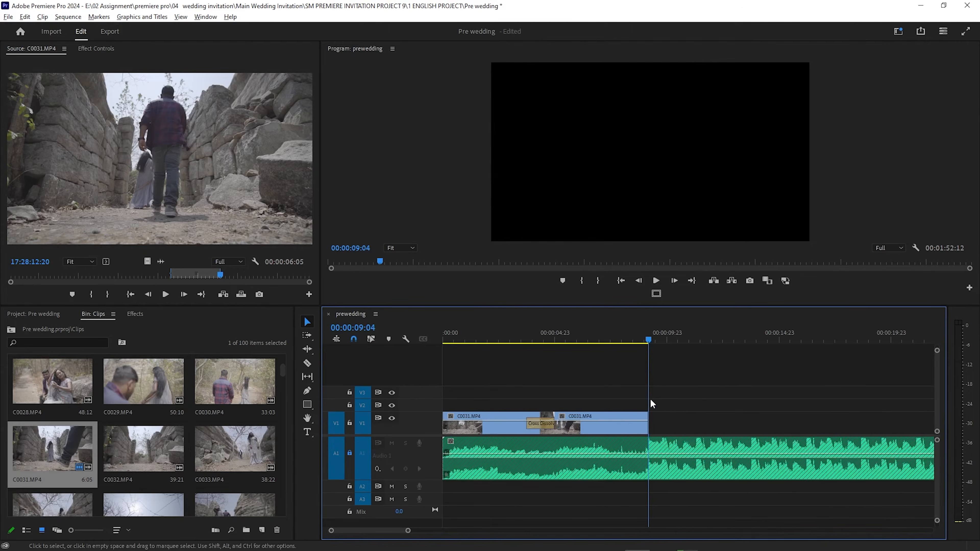
{"action": "key", "text": "minus"}
{"action": "left_click_drag", "start_coordinate": [577, 339], "coordinate": [433, 369]}
{"action": "key", "text": "space"}
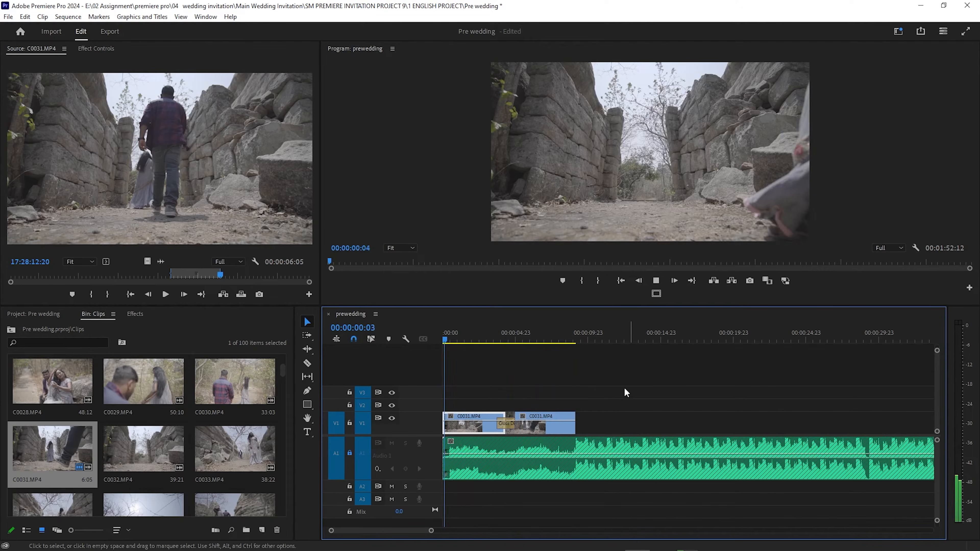
{"action": "left_click_drag", "start_coordinate": [457, 342], "coordinate": [571, 340]}
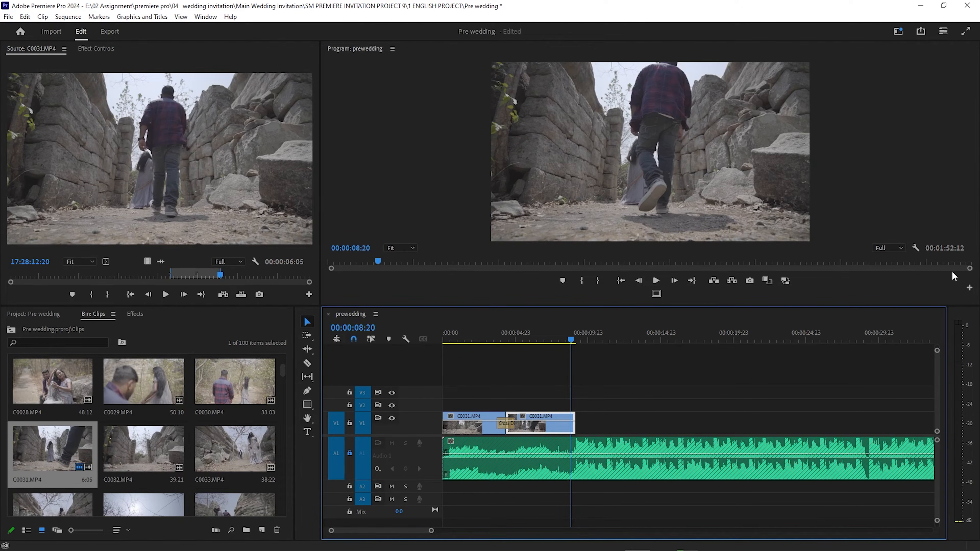
{"action": "scroll", "coordinate": [498, 418], "scroll_direction": "down", "scroll_amount": 3}
{"action": "scroll", "coordinate": [497, 417], "scroll_direction": "up", "scroll_amount": 1}
{"action": "key", "text": "space"}
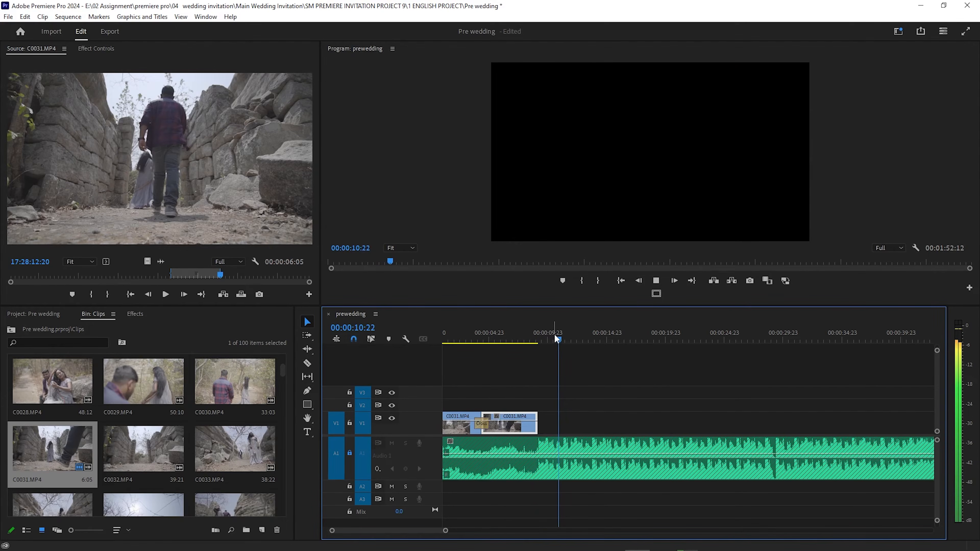
{"action": "left_click_drag", "start_coordinate": [560, 337], "coordinate": [541, 336]}
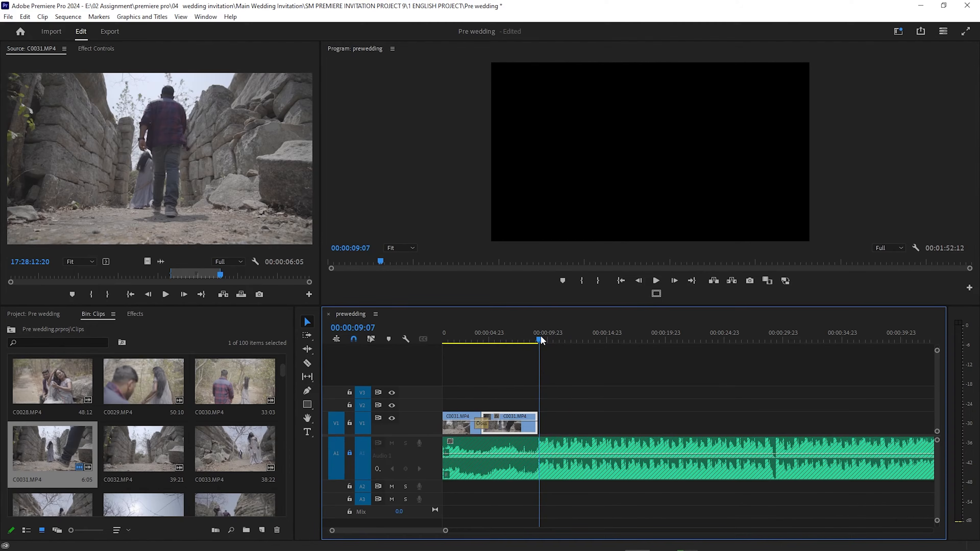
{"action": "scroll", "coordinate": [524, 417], "scroll_direction": "up", "scroll_amount": 3}
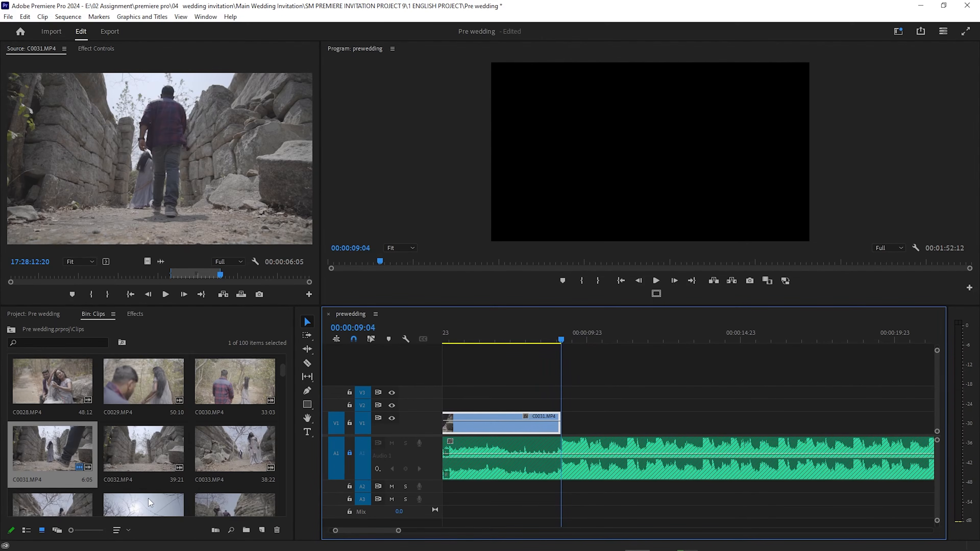
- Open C0032.MP4 and C0033.MP4 as source clips one after the other and skim through their footage
{"action": "double_click", "coordinate": [135, 449]}
{"action": "left_click_drag", "start_coordinate": [138, 274], "coordinate": [269, 282]}
{"action": "double_click", "coordinate": [227, 440]}
{"action": "left_click_drag", "start_coordinate": [116, 276], "coordinate": [291, 277]}
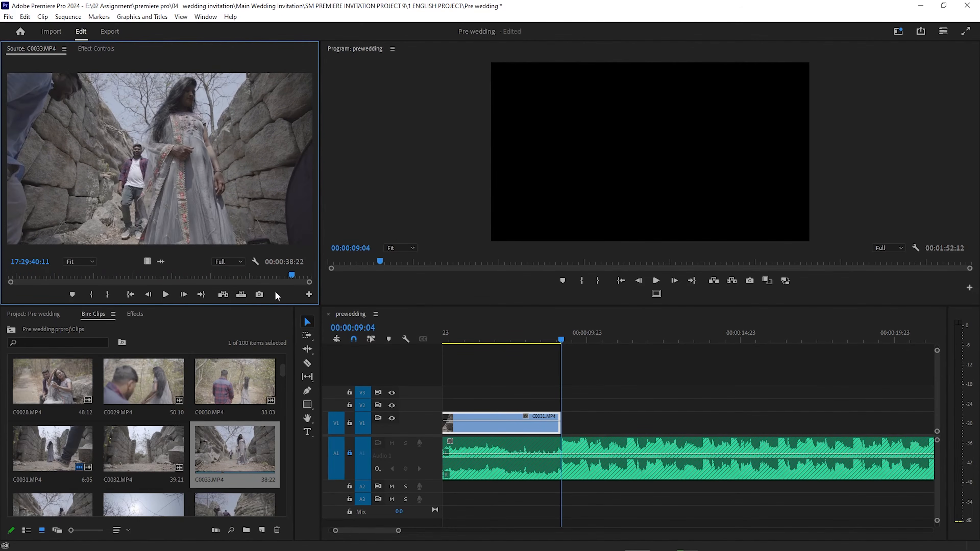
{"action": "scroll", "coordinate": [91, 451], "scroll_direction": "down", "scroll_amount": 1}
- Open C0034.MP4 as the source clip and mark its range from 17:29:48:02 to 17:29:57:10
{"action": "double_click", "coordinate": [53, 455]}
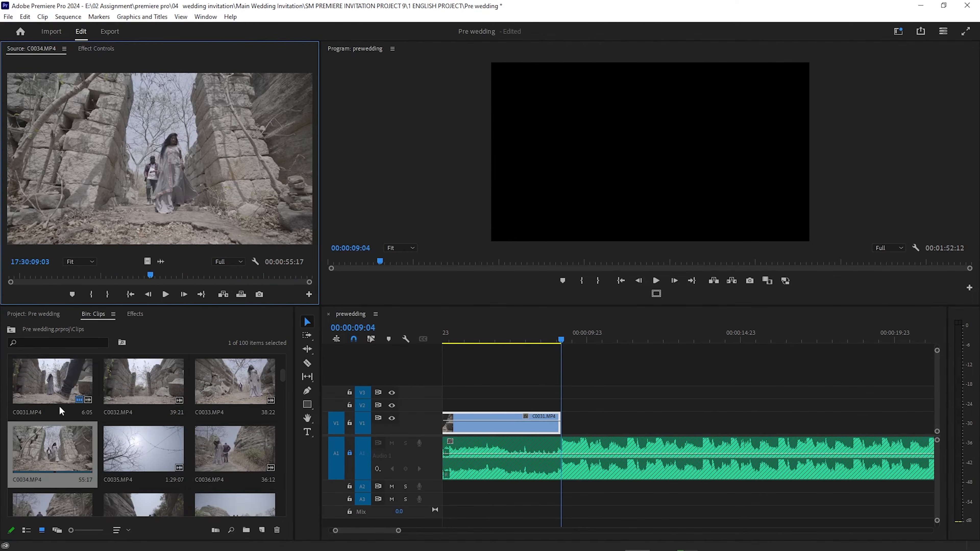
{"action": "left_click_drag", "start_coordinate": [72, 278], "coordinate": [185, 281]}
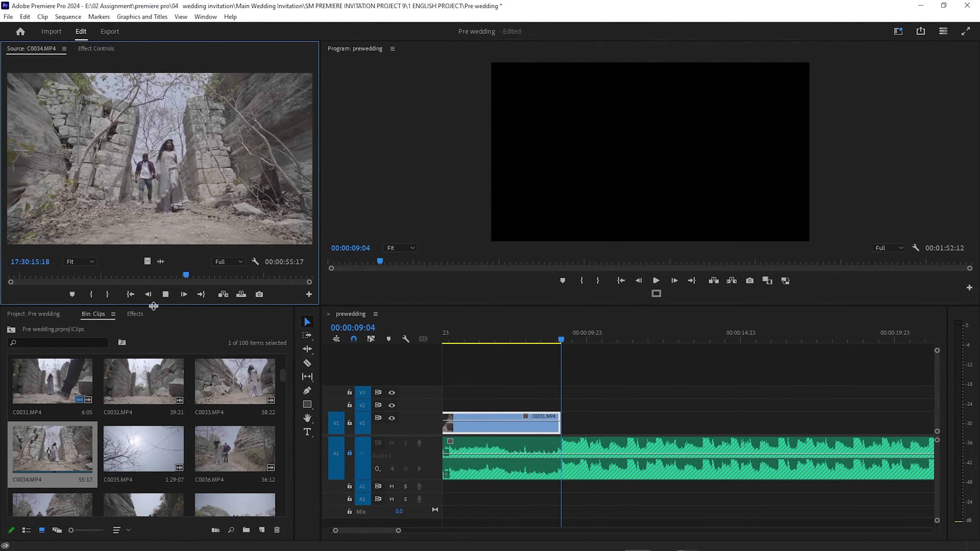
{"action": "left_click_drag", "start_coordinate": [169, 277], "coordinate": [80, 315]}
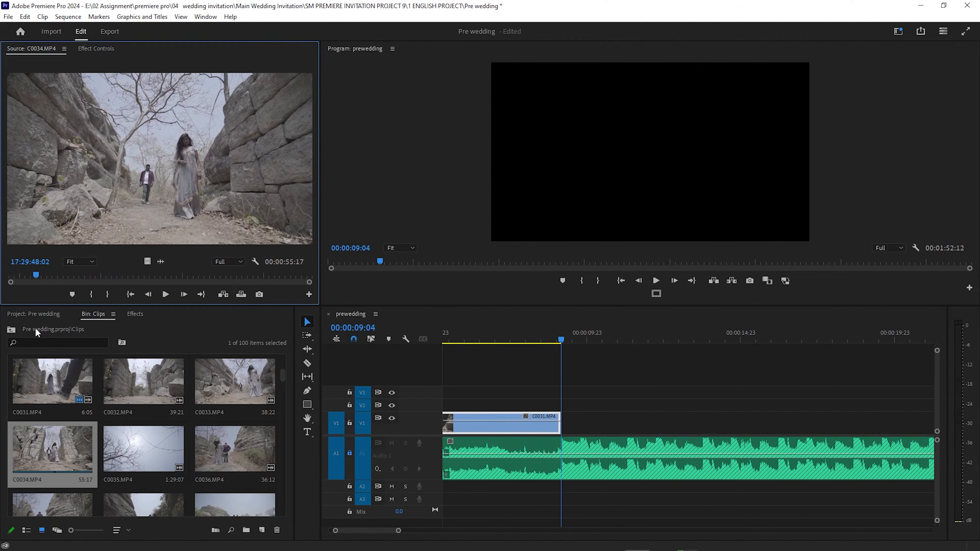
{"action": "key", "text": "i"}
{"action": "key", "text": "space"}
{"action": "left_click_drag", "start_coordinate": [39, 275], "coordinate": [88, 279]}
{"action": "key", "text": "o"}
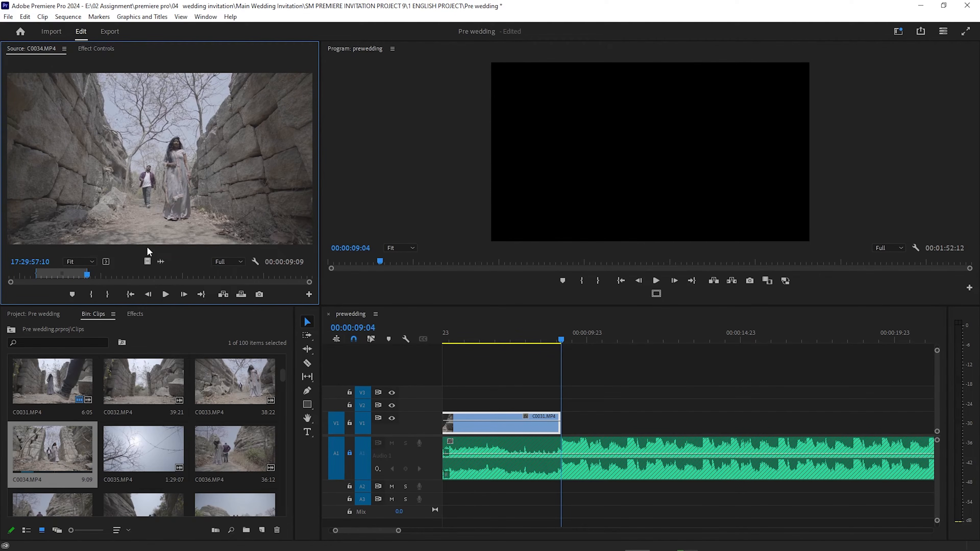
- Overwrite the marked C0034.MP4 range onto track V1 at 00:00:09:04 and play across its cut with C0031.MP4
{"action": "key", "text": "."}
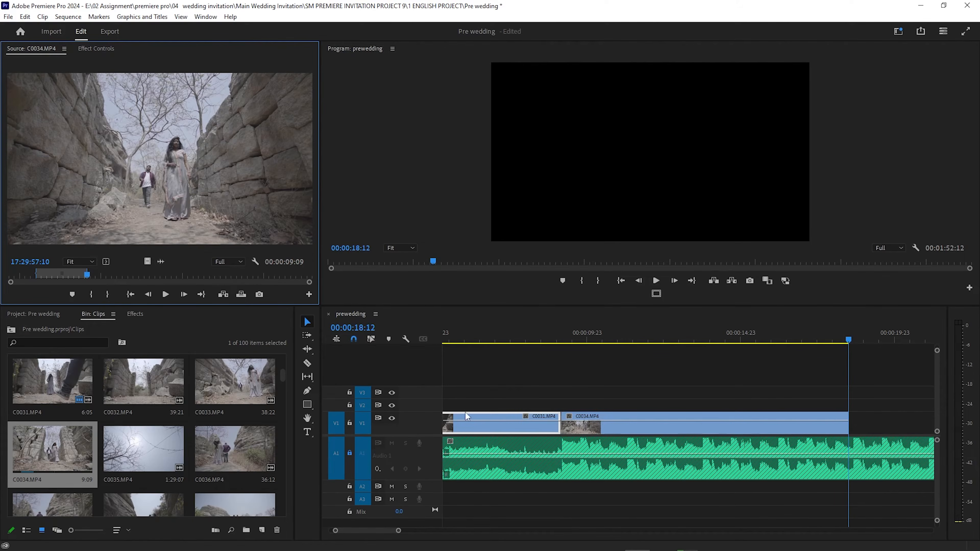
{"action": "scroll", "coordinate": [525, 451], "scroll_direction": "up", "scroll_amount": 8}
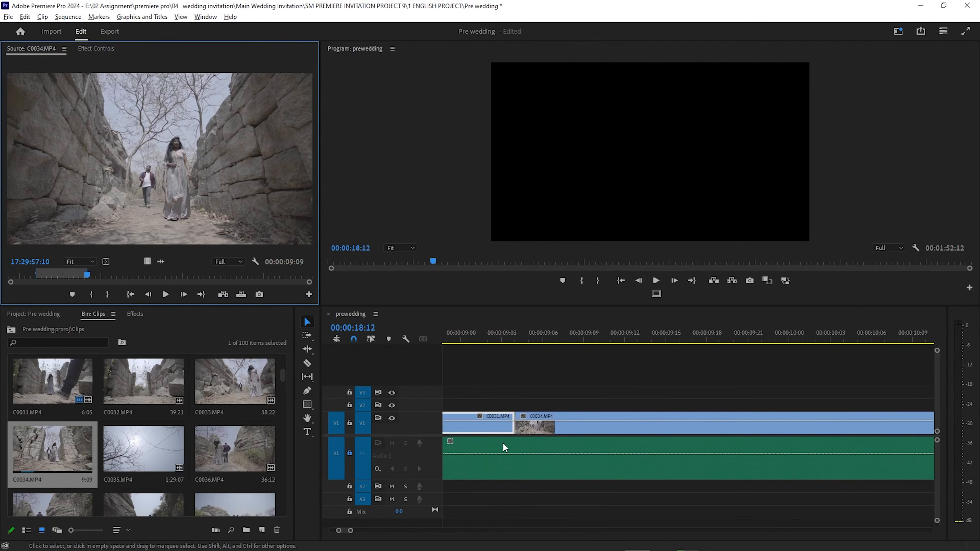
{"action": "scroll", "coordinate": [504, 447], "scroll_direction": "up", "scroll_amount": 1}
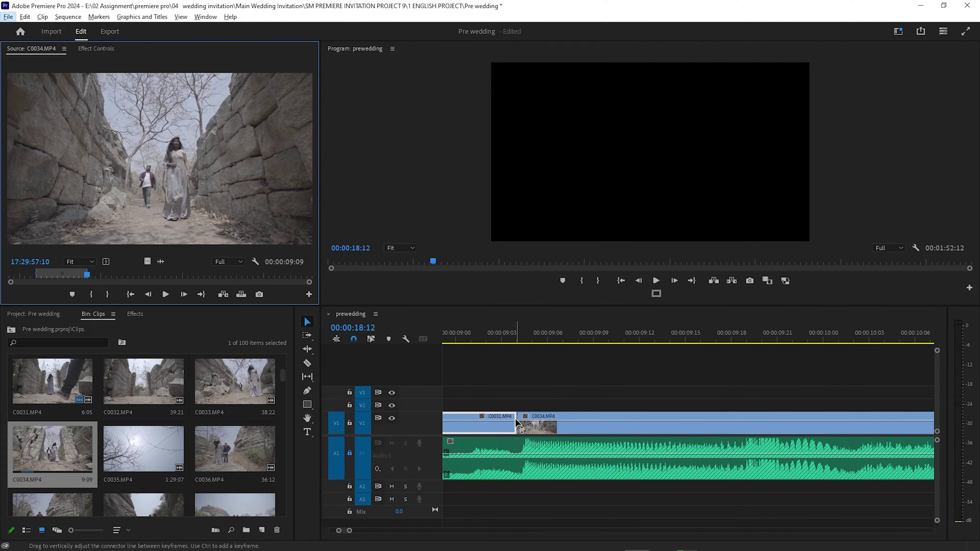
{"action": "scroll", "coordinate": [516, 418], "scroll_direction": "down", "scroll_amount": 9}
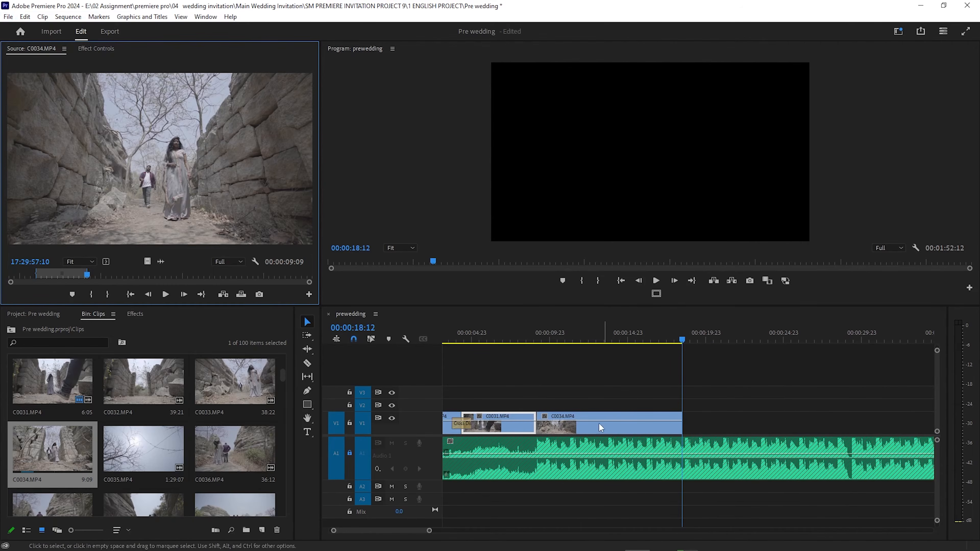
{"action": "left_click", "coordinate": [529, 326]}
{"action": "key", "text": "space"}
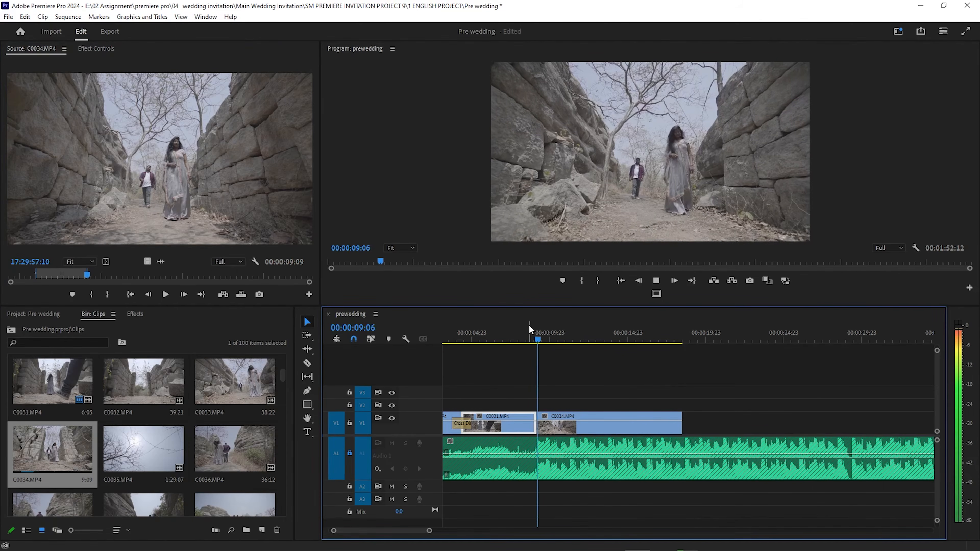
{"action": "key", "text": "space"}
{"action": "left_click", "coordinate": [569, 448]}
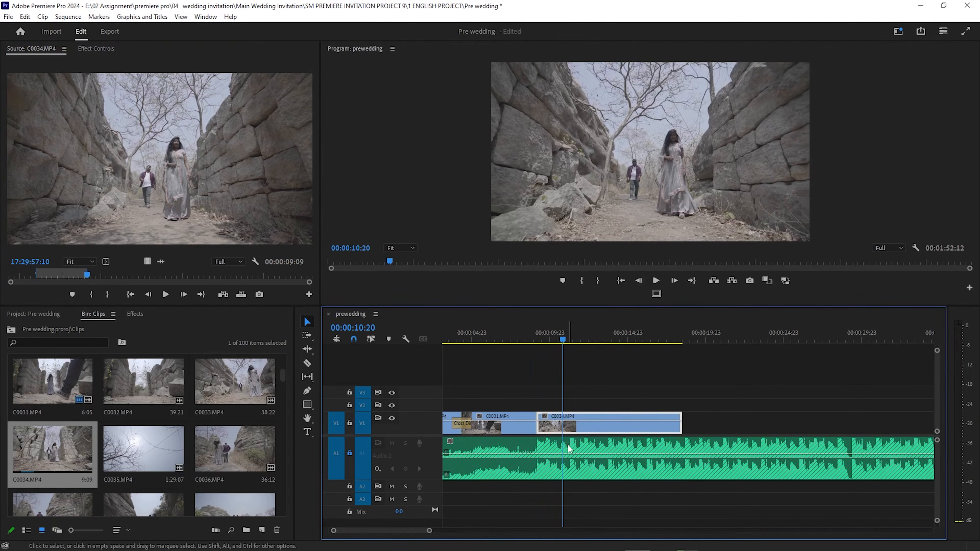
- Find the Cross Zoom transition, apply it to the cut between C0031.MP4 and C0034.MP4, and play through it
{"action": "scroll", "coordinate": [544, 448], "scroll_direction": "up", "scroll_amount": 3}
{"action": "left_click_drag", "start_coordinate": [570, 343], "coordinate": [530, 341]}
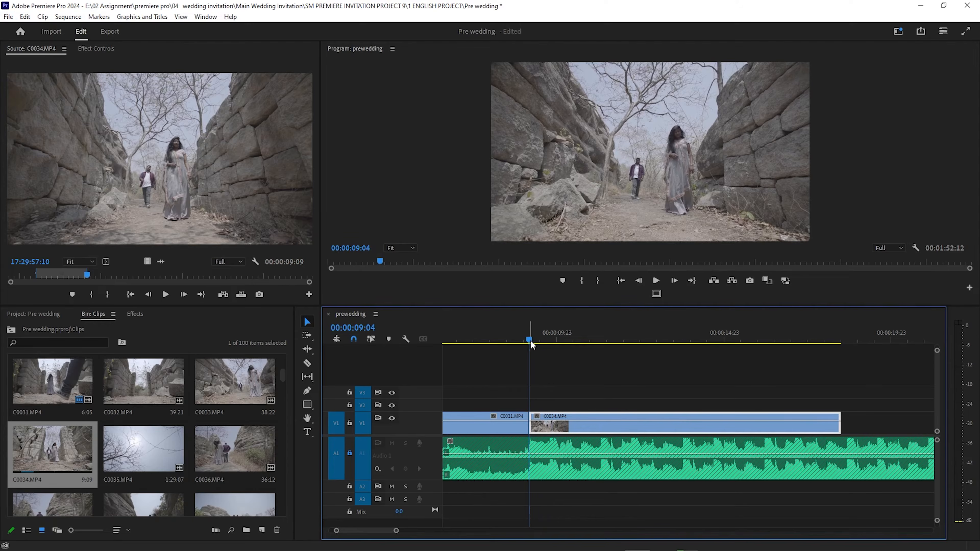
{"action": "left_click", "coordinate": [134, 314]}
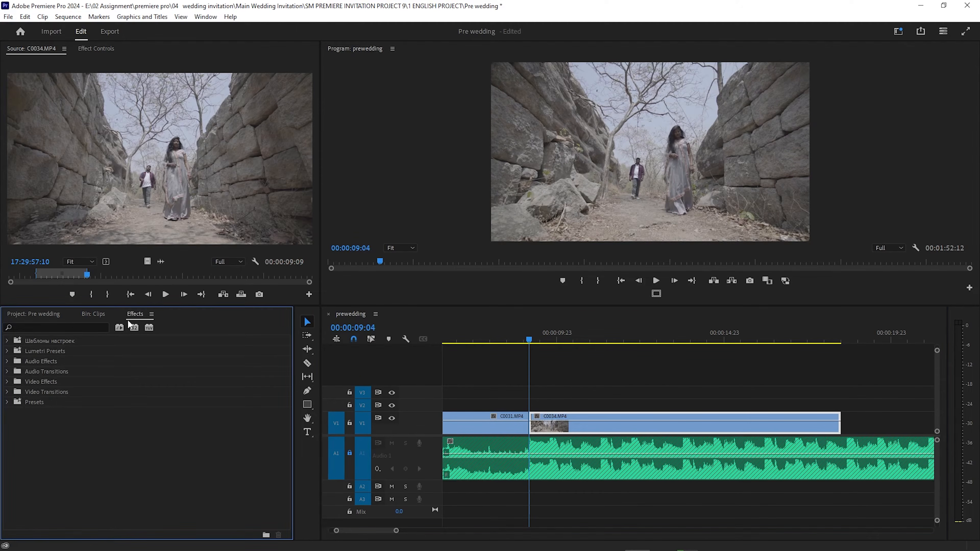
{"action": "left_click", "coordinate": [72, 327]}
{"action": "type", "text": "zoom"}
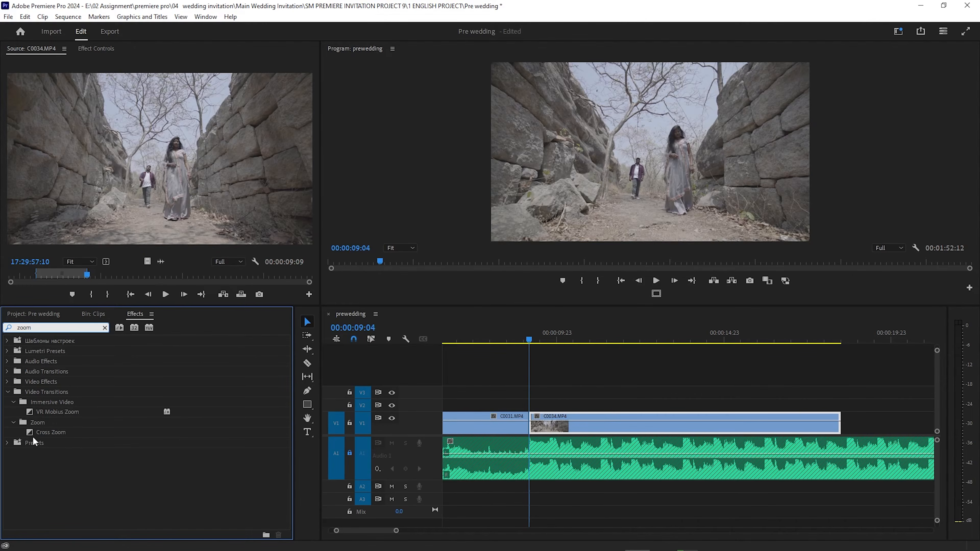
{"action": "left_click", "coordinate": [30, 434]}
{"action": "left_click_drag", "start_coordinate": [31, 431], "coordinate": [531, 435]}
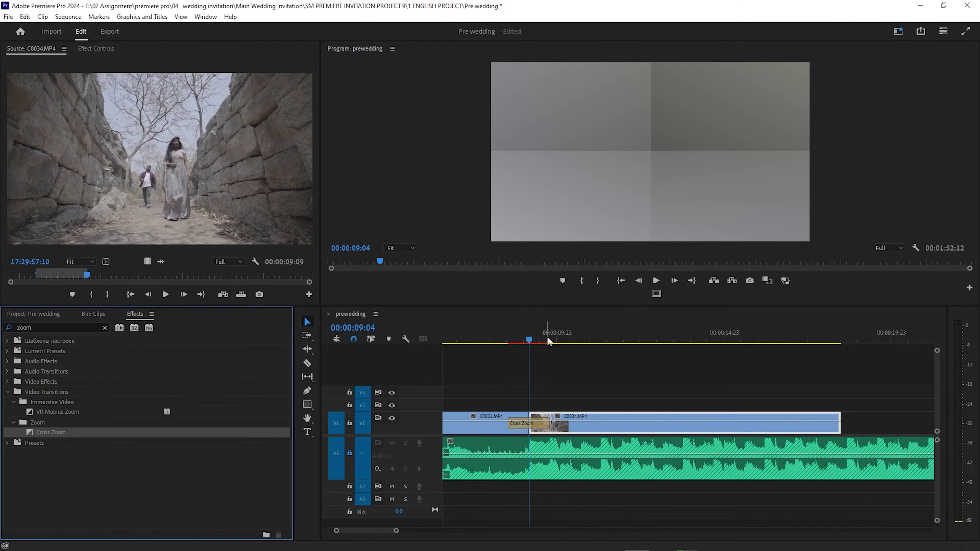
{"action": "left_click", "coordinate": [508, 342]}
{"action": "key", "text": "space"}
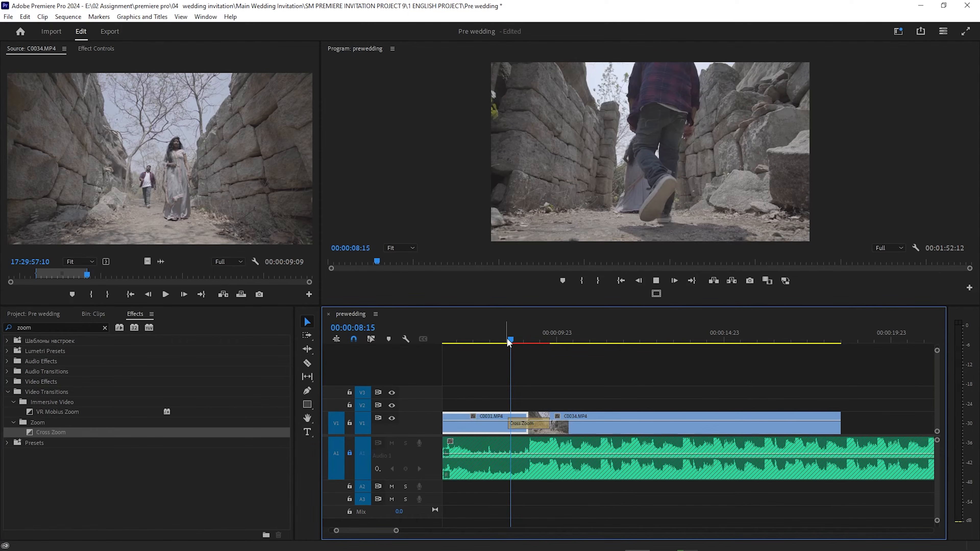
{"action": "key", "text": "space"}
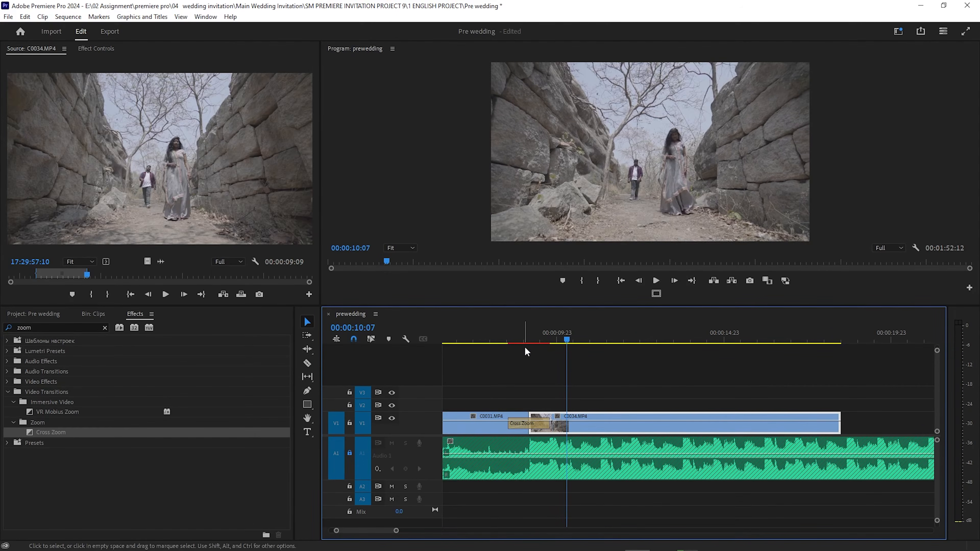
- Shorten the Cross Zoom transition to about 10 frames and play through it
{"action": "left_click", "coordinate": [542, 424]}
{"action": "left_click_drag", "start_coordinate": [551, 427], "coordinate": [535, 427]}
{"action": "left_click_drag", "start_coordinate": [519, 341], "coordinate": [492, 341]}
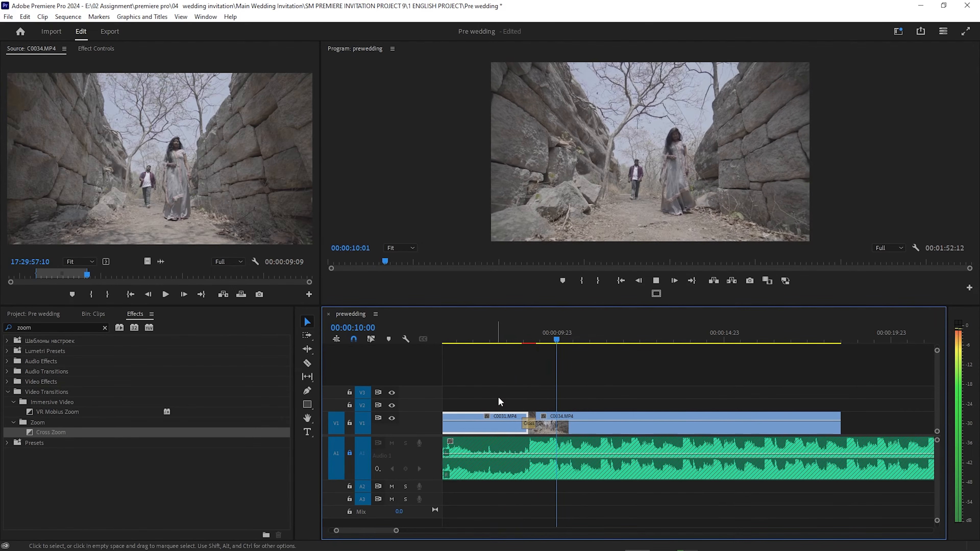
- Place the playhead at 00:00:08:22, just before the Cross Zoom, and select the transition in a close-up timeline view
{"action": "left_click_drag", "start_coordinate": [559, 336], "coordinate": [515, 339]}
{"action": "scroll", "coordinate": [533, 443], "scroll_direction": "up", "scroll_amount": 3, "text": "alt"}
{"action": "scroll", "coordinate": [502, 436], "scroll_direction": "up", "scroll_amount": 2, "text": "alt"}
{"action": "left_click", "coordinate": [502, 424]}
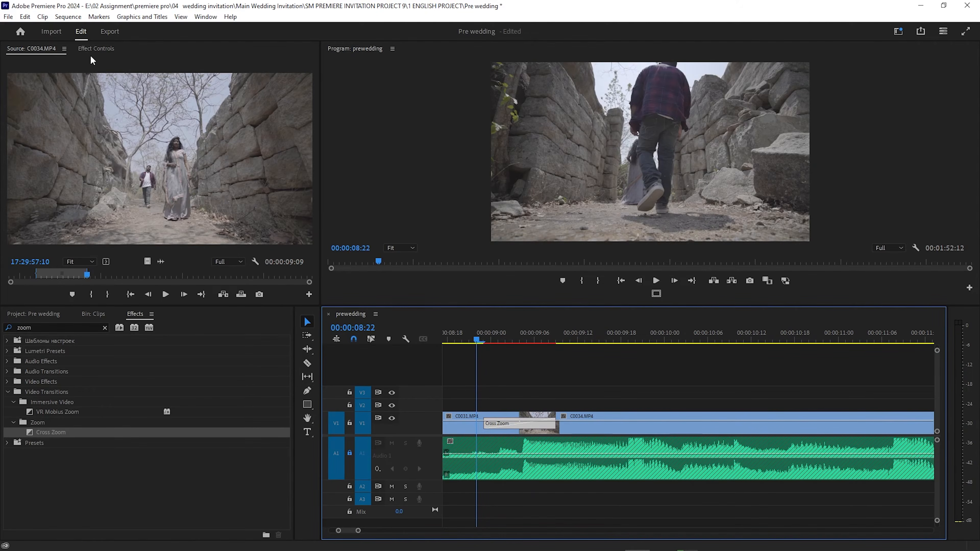
{"action": "left_click", "coordinate": [540, 384]}
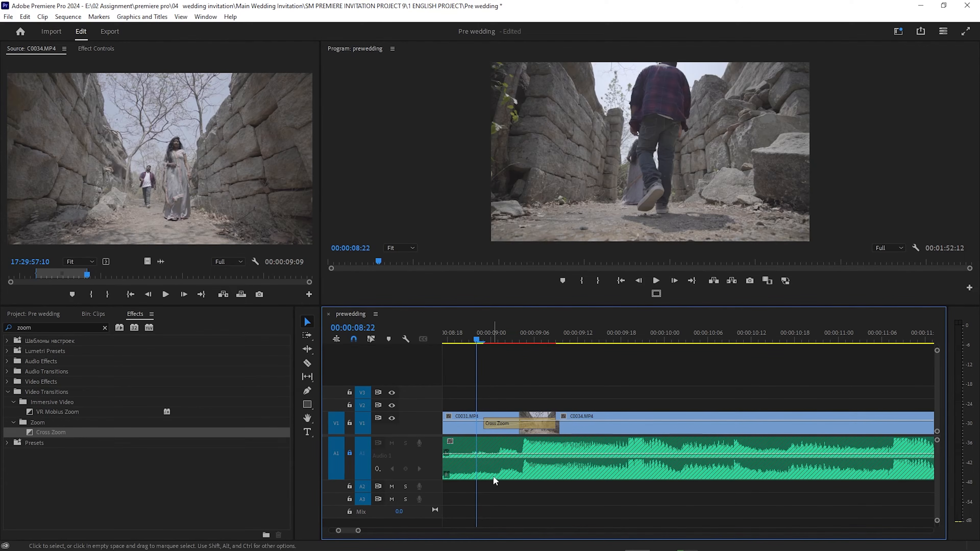
{"action": "left_click_drag", "start_coordinate": [488, 420], "coordinate": [548, 433]}
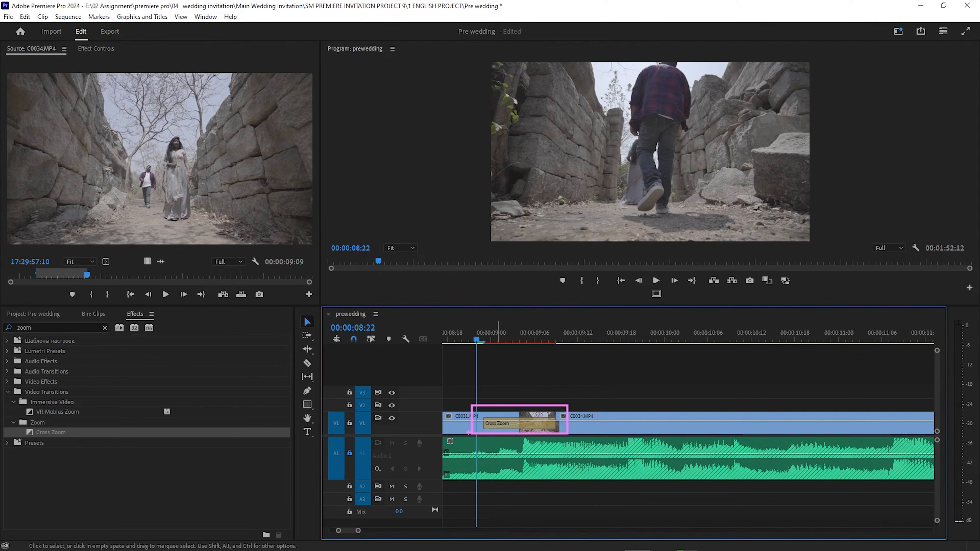
{"action": "left_click", "coordinate": [495, 424]}
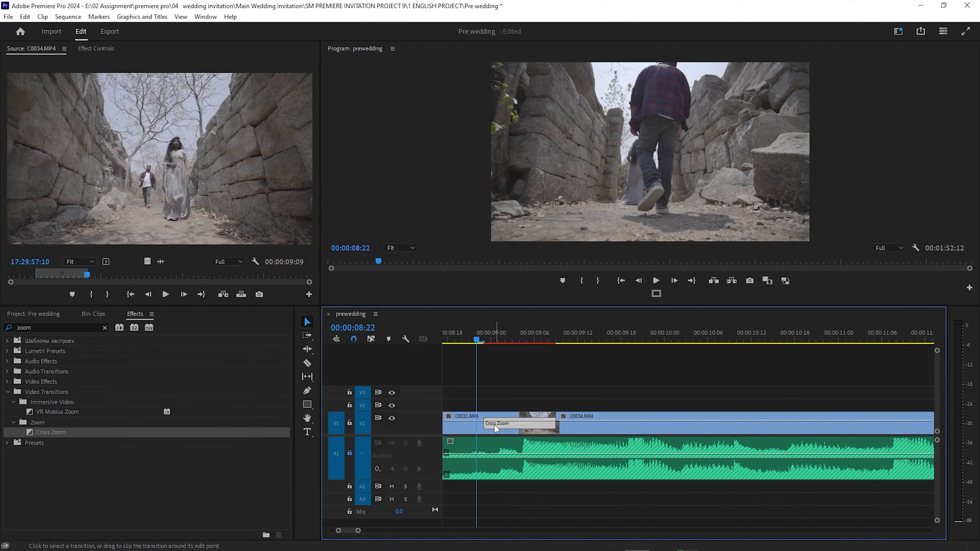
- Open the Cross Zoom transition's settings, shorten it to 6 frames and check the cut
{"action": "left_click", "coordinate": [96, 47]}
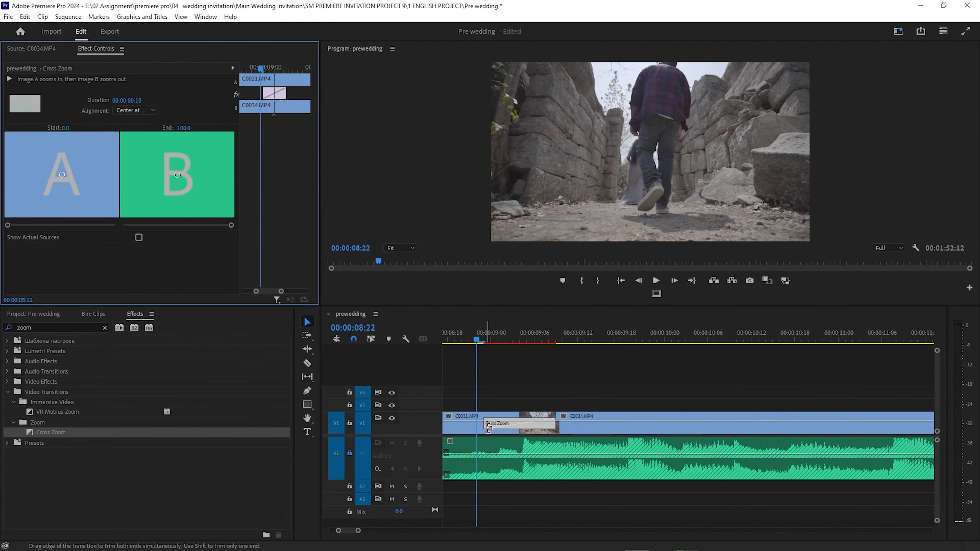
{"action": "left_click_drag", "start_coordinate": [487, 427], "coordinate": [505, 428]}
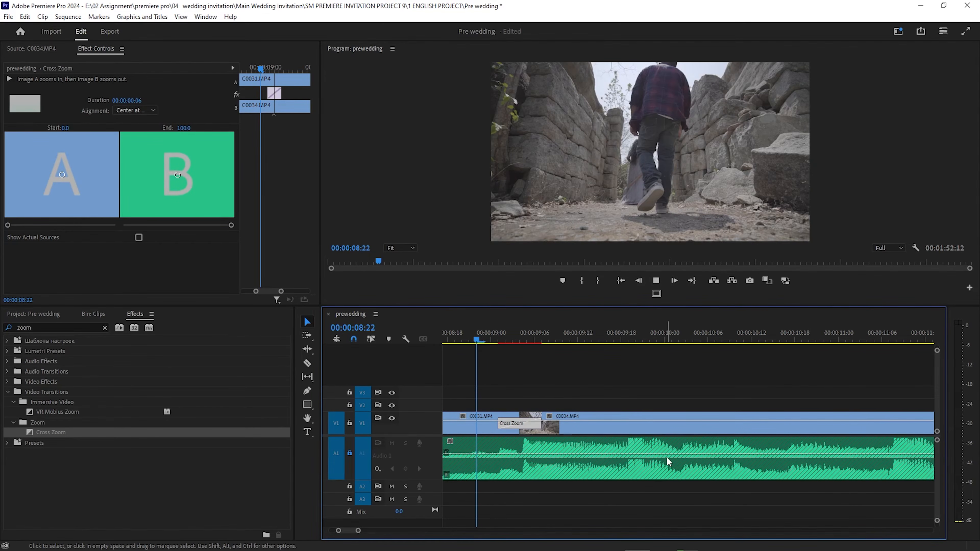
{"action": "left_click", "coordinate": [629, 422]}
{"action": "left_click", "coordinate": [535, 339]}
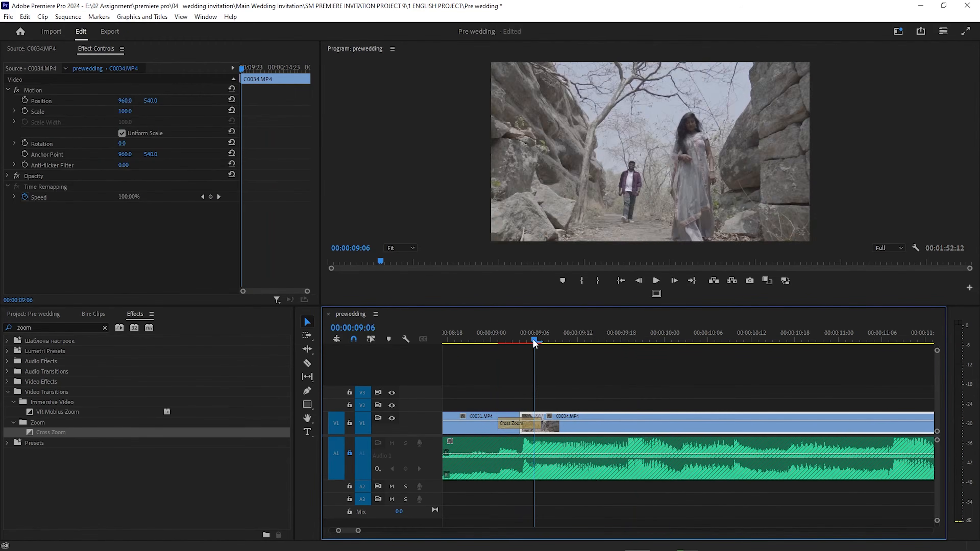
- Lengthen the Cross Zoom transition to 8 frames and play across the cut from C0031.MP4 to C0034.MP4
{"action": "left_click_drag", "start_coordinate": [535, 338], "coordinate": [485, 342]}
{"action": "left_click_drag", "start_coordinate": [540, 424], "coordinate": [545, 424]}
{"action": "key", "text": "space"}
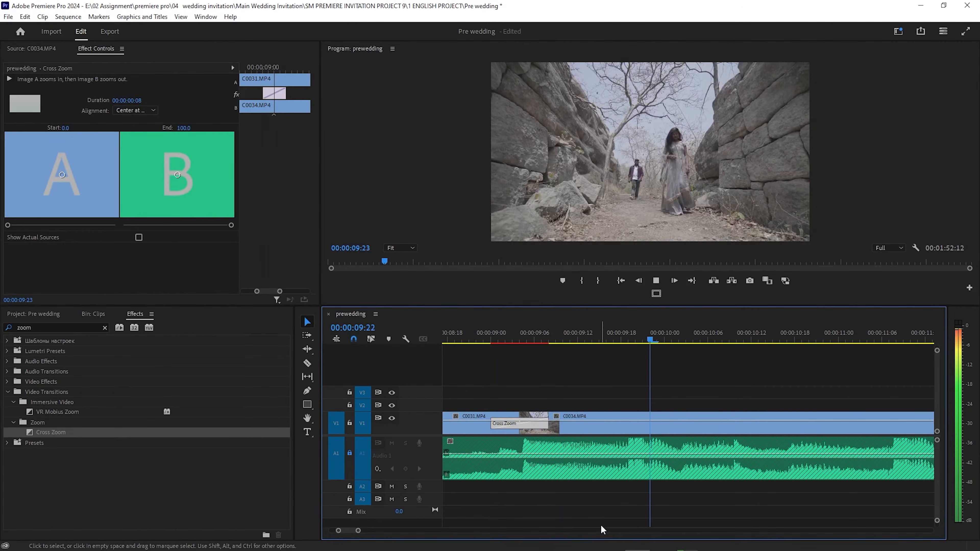
{"action": "key", "text": "space"}
{"action": "scroll", "coordinate": [577, 390], "scroll_direction": "down", "scroll_amount": 2}
{"action": "left_click", "coordinate": [574, 339]}
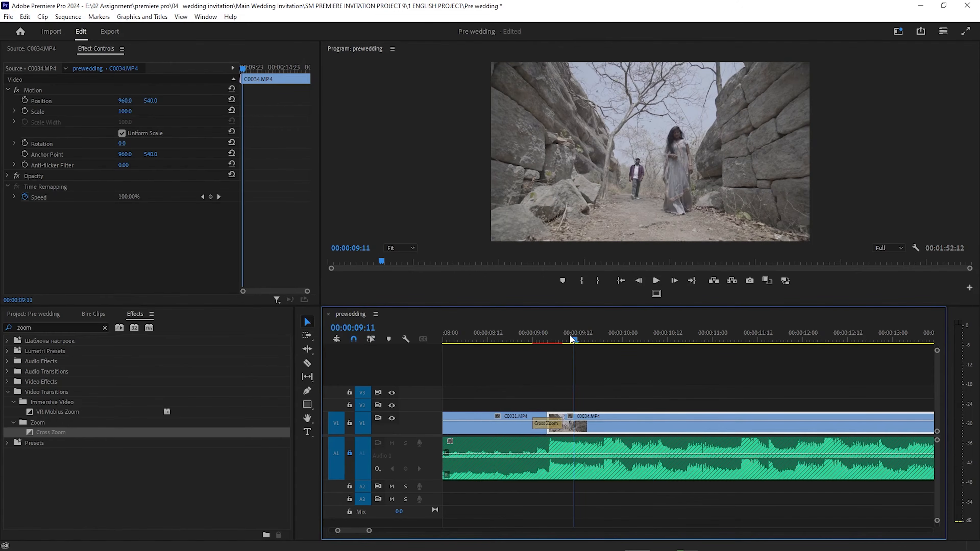
{"action": "left_click", "coordinate": [521, 339]}
{"action": "key", "text": "space"}
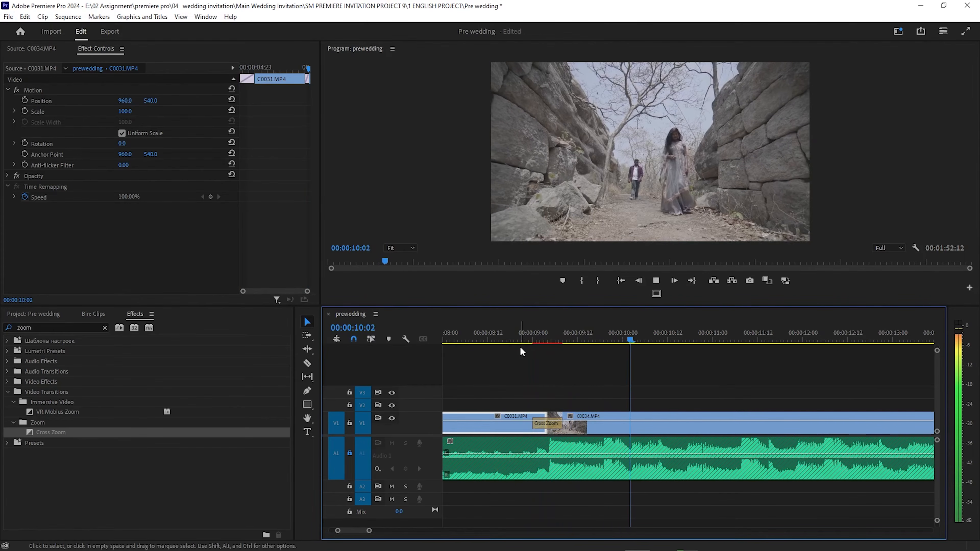
{"action": "key", "text": "space"}
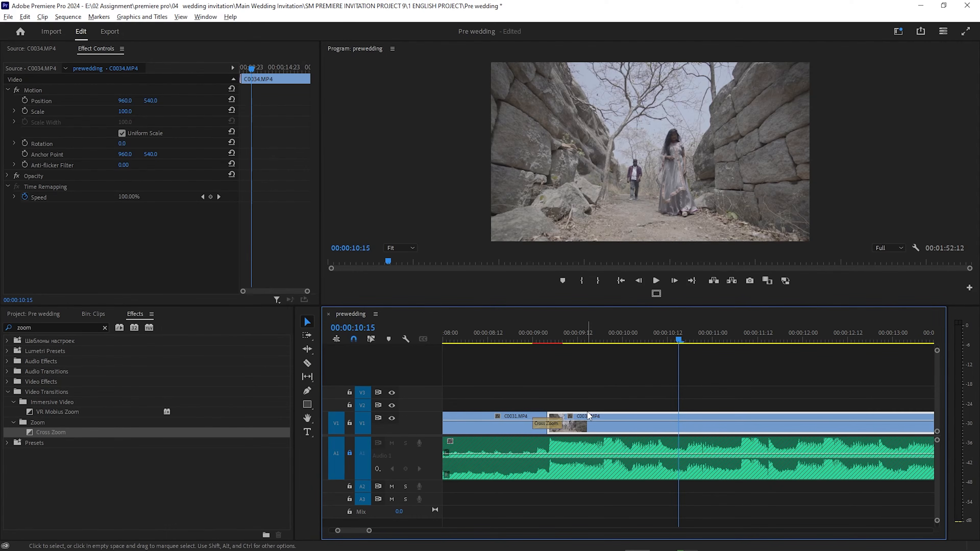
- Play from 00:00:08:17 to find the beat, and split the C0034.MP4 clip at 00:00:12:06 and 00:00:17:09
{"action": "key", "text": "minus"}
{"action": "left_click", "coordinate": [560, 341]}
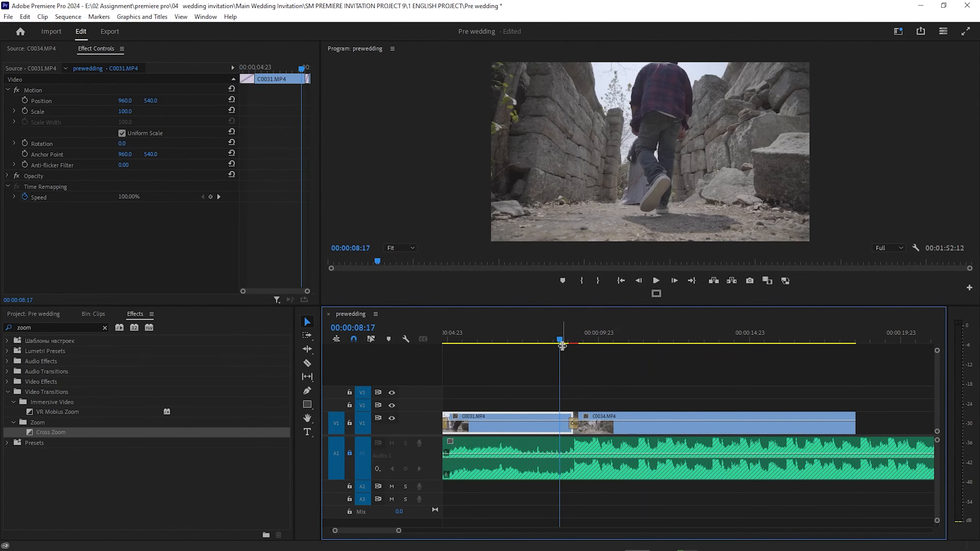
{"action": "key", "text": "space"}
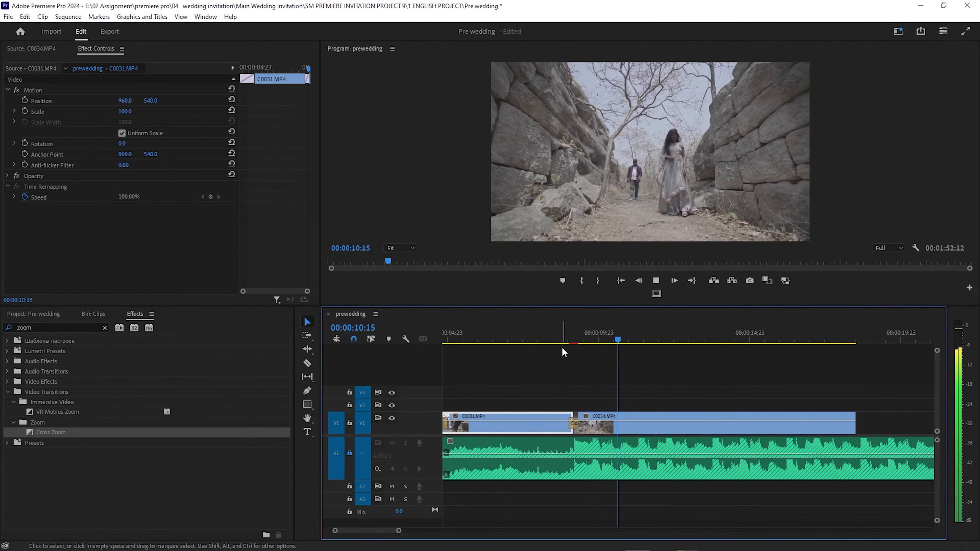
{"action": "key", "text": "space"}
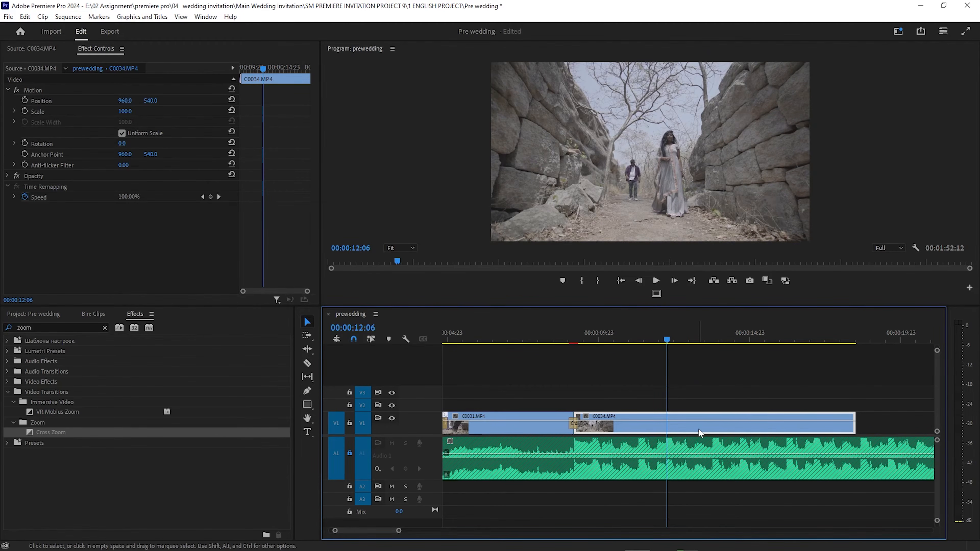
{"action": "key", "text": "ctrl+k"}
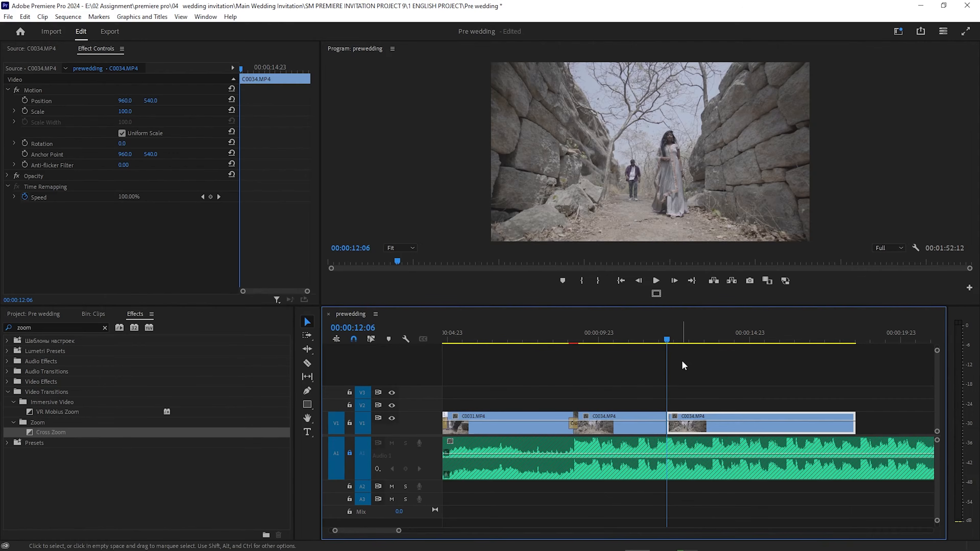
{"action": "left_click_drag", "start_coordinate": [667, 339], "coordinate": [824, 365]}
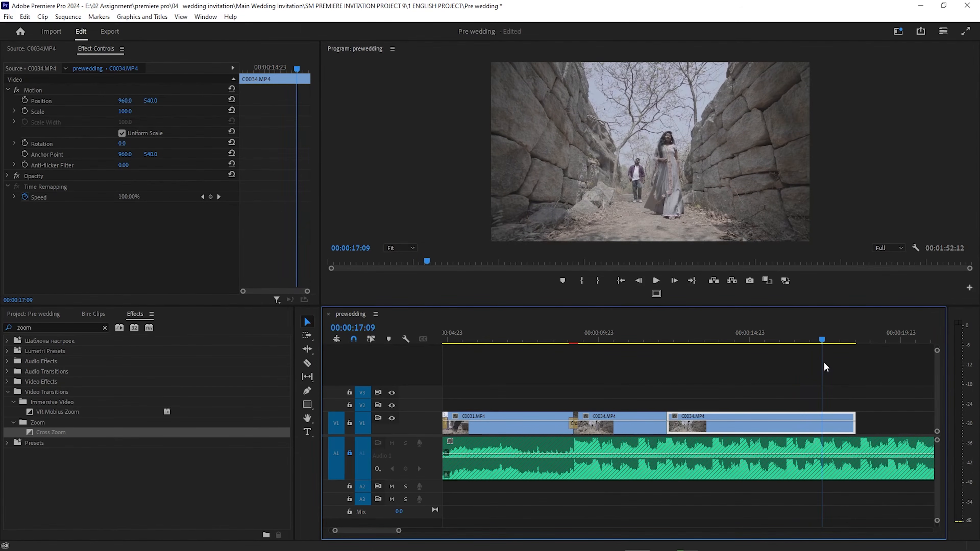
{"action": "key", "text": "ctrl+k"}
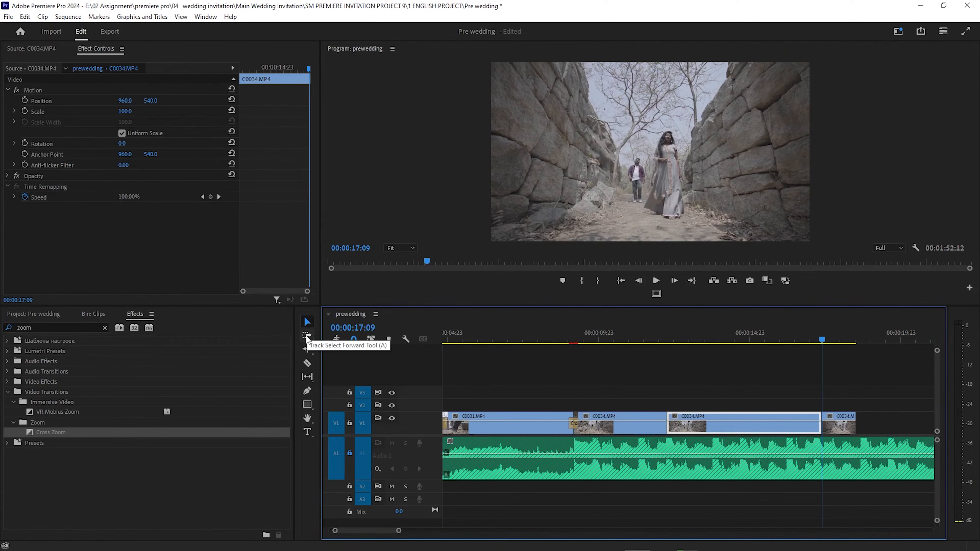
- Activate the Rate Stretch tool and play from 00:00:11:21 into the middle C0034.MP4 segment
{"action": "left_click", "coordinate": [308, 349]}
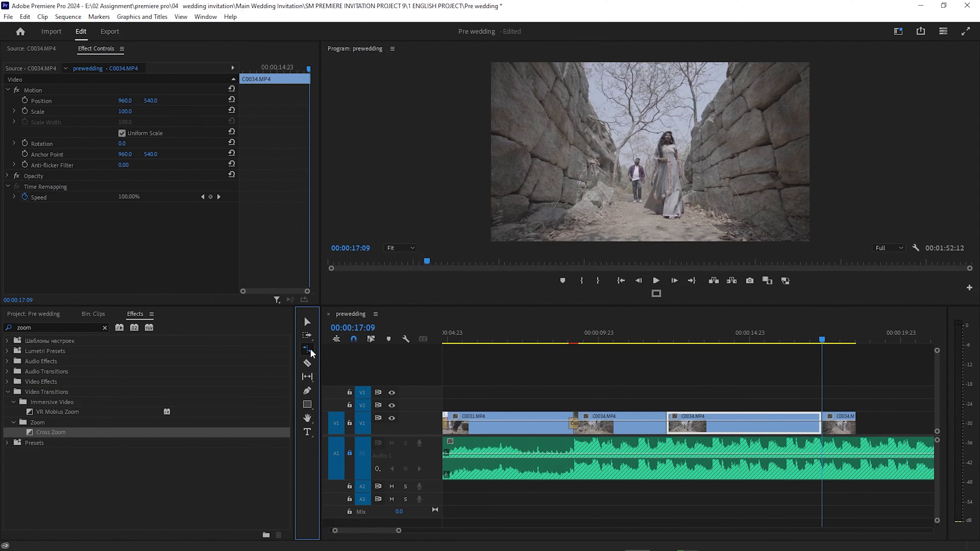
{"action": "left_click", "coordinate": [312, 353]}
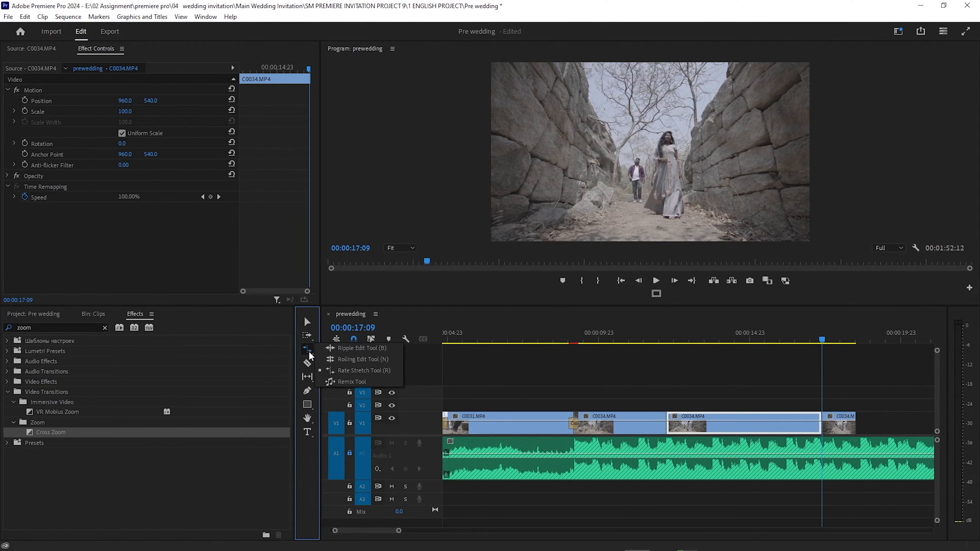
{"action": "left_click", "coordinate": [356, 373]}
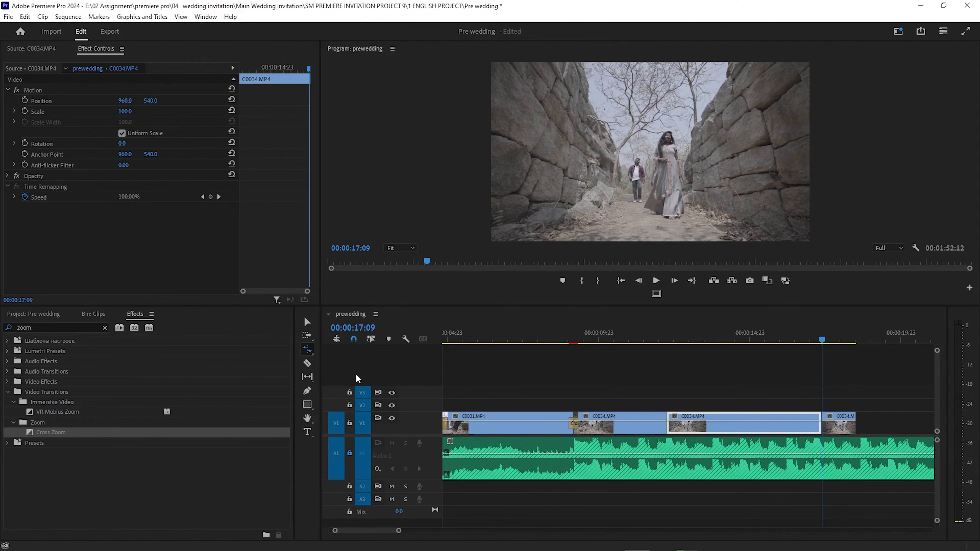
{"action": "scroll", "coordinate": [785, 418], "scroll_direction": "down", "scroll_amount": 3}
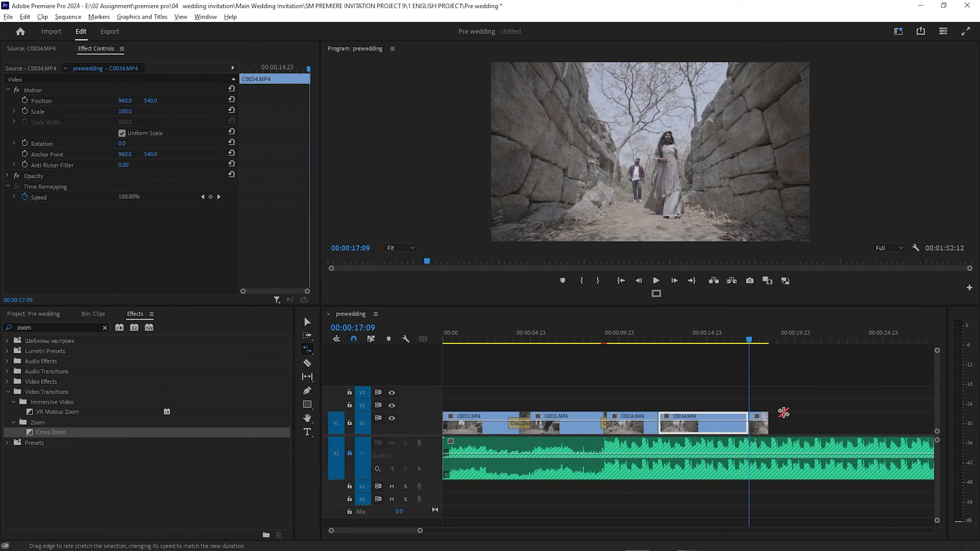
{"action": "scroll", "coordinate": [780, 432], "scroll_direction": "up", "scroll_amount": 3}
{"action": "left_click", "coordinate": [538, 343]}
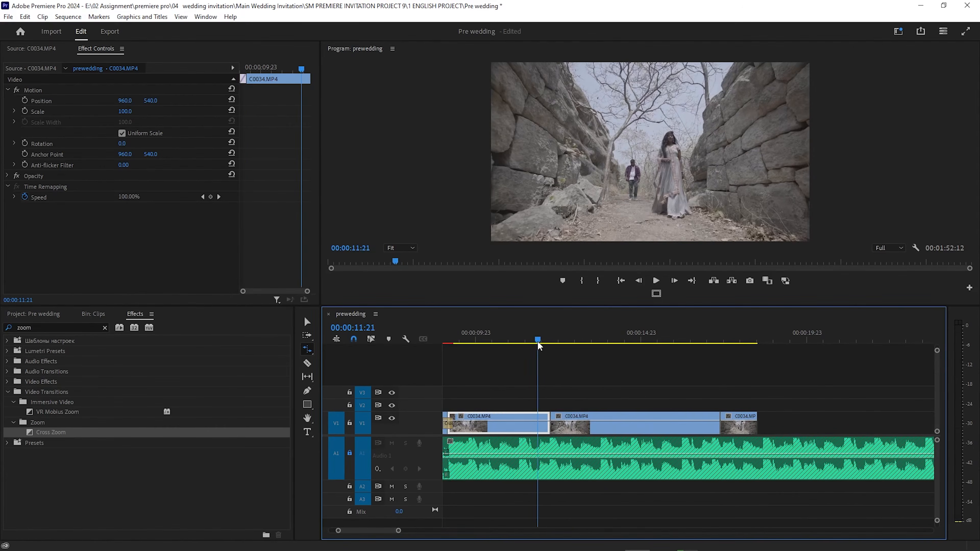
{"action": "key", "text": "space"}
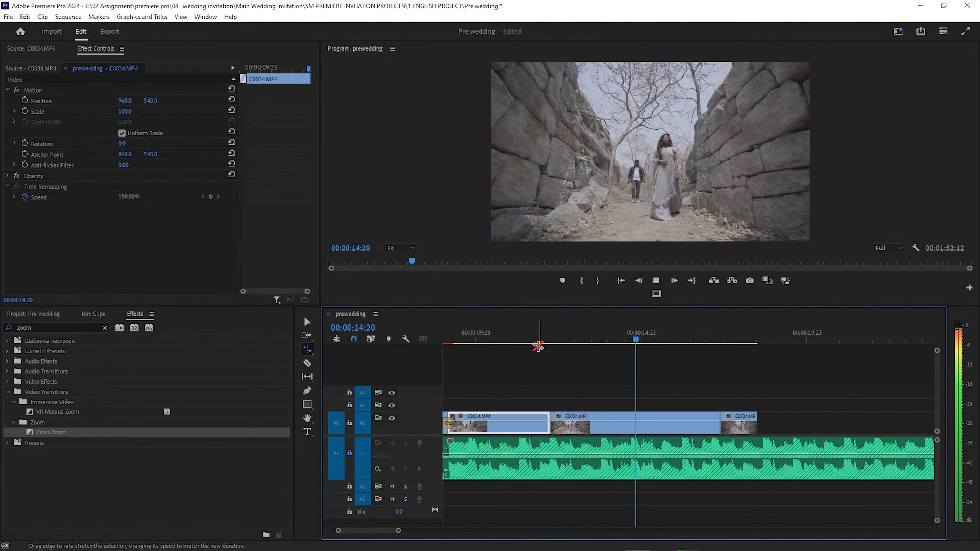
{"action": "key", "text": "space"}
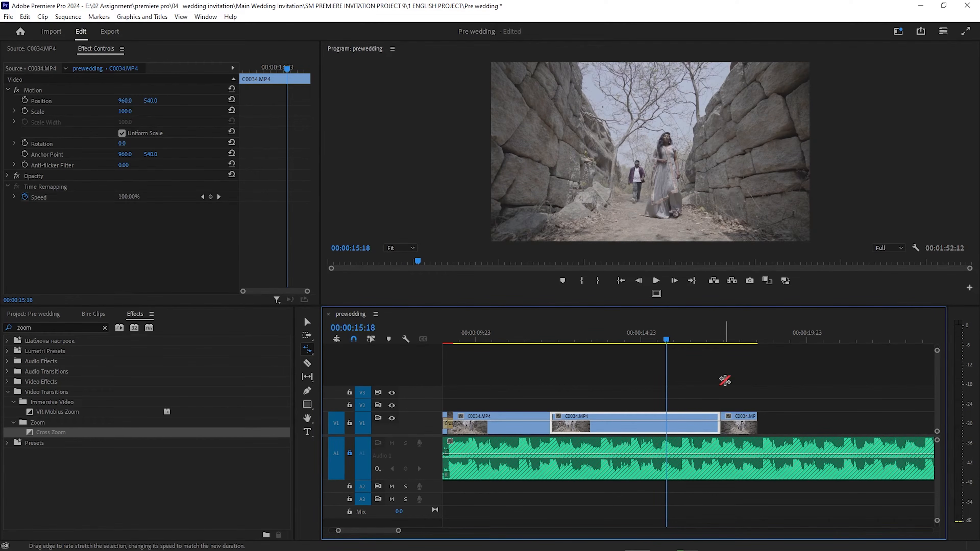
- Rate-stretch the middle C0034.MP4 segment to end at 00:00:13:22 and play the sped-up part from just before its start
{"action": "left_click_drag", "start_coordinate": [643, 340], "coordinate": [606, 341]}
{"action": "left_click", "coordinate": [307, 349]}
{"action": "left_click", "coordinate": [361, 371]}
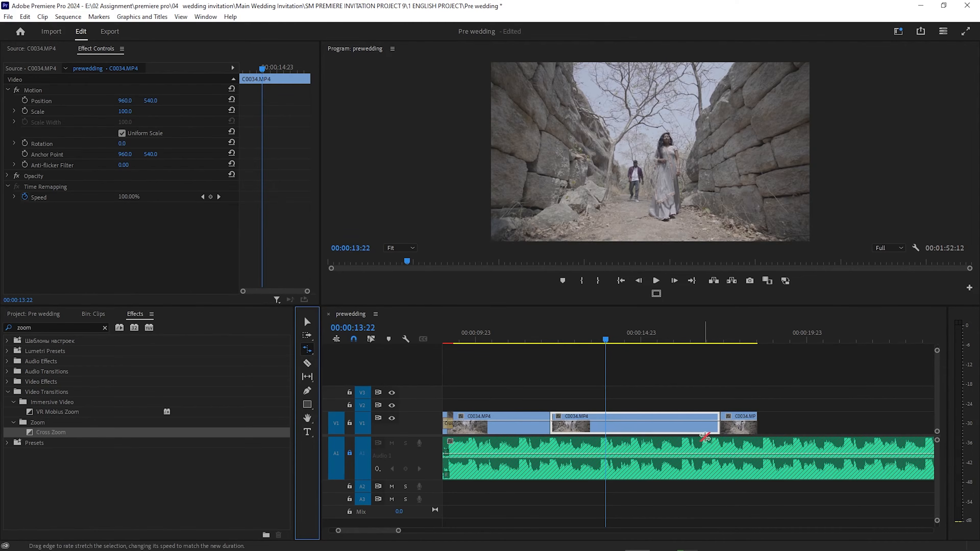
{"action": "left_click_drag", "start_coordinate": [718, 427], "coordinate": [603, 430]}
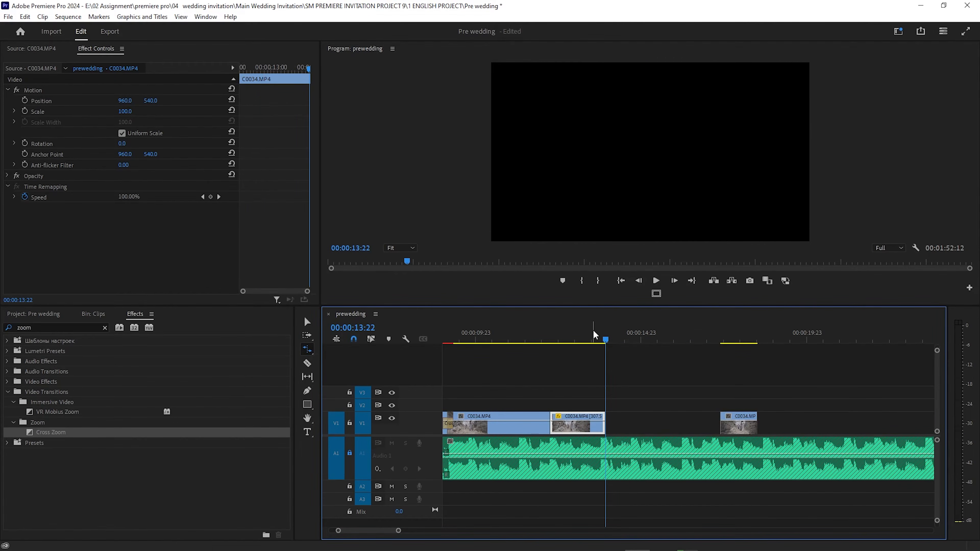
{"action": "left_click_drag", "start_coordinate": [594, 338], "coordinate": [547, 352]}
{"action": "key", "text": "space"}
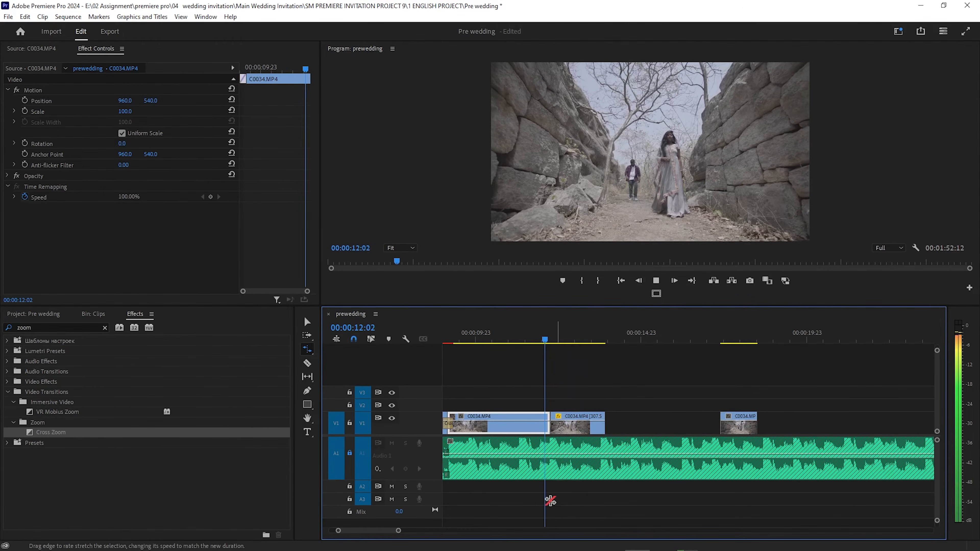
{"action": "key", "text": "space"}
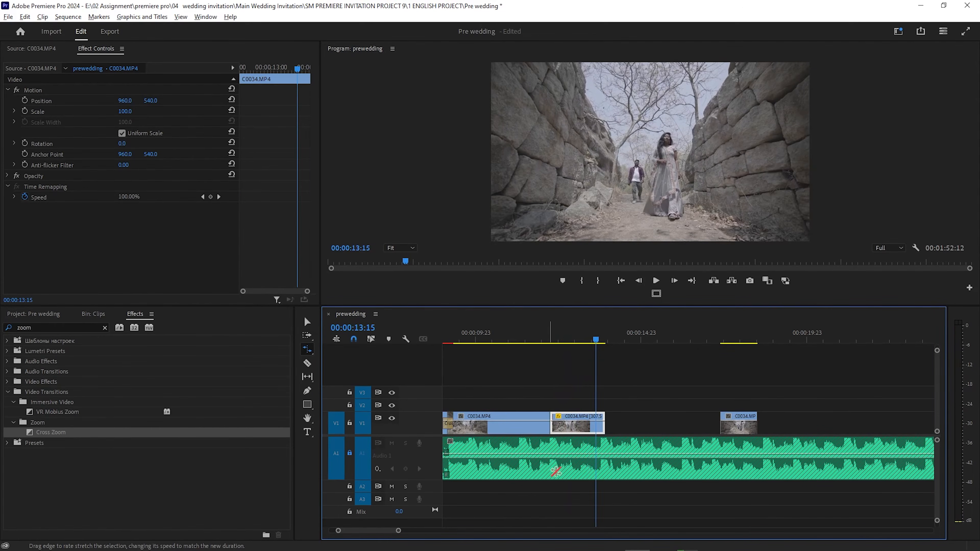
- Rate-stretch the already sped-up C0034.MP4 segment on V1 to end at 00:00:13:03, reaching 585.71% speed, previewing the result
{"action": "scroll", "coordinate": [573, 463], "scroll_direction": "up", "scroll_amount": 3}
{"action": "left_click_drag", "start_coordinate": [671, 423], "coordinate": [575, 425]}
{"action": "left_click", "coordinate": [510, 335]}
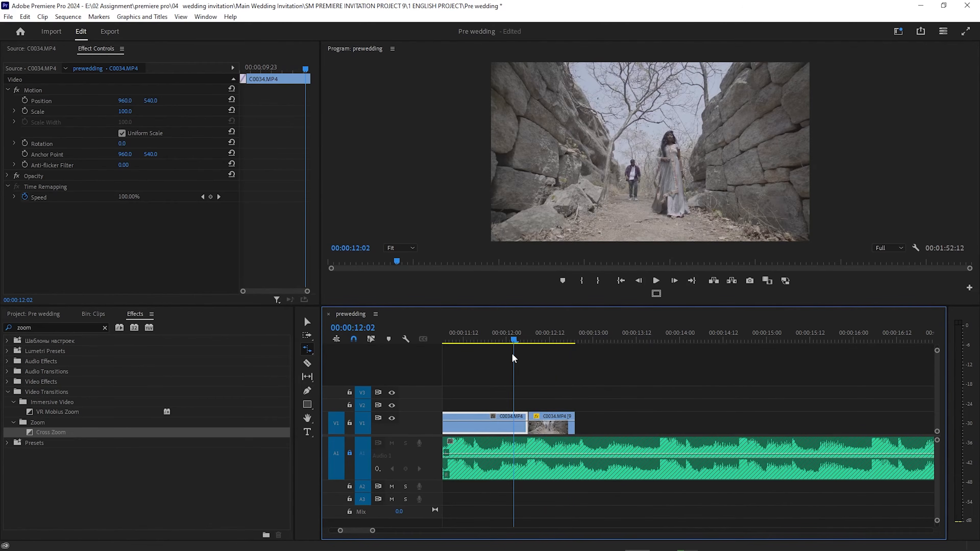
{"action": "key", "text": "space"}
{"action": "key", "text": "space"}
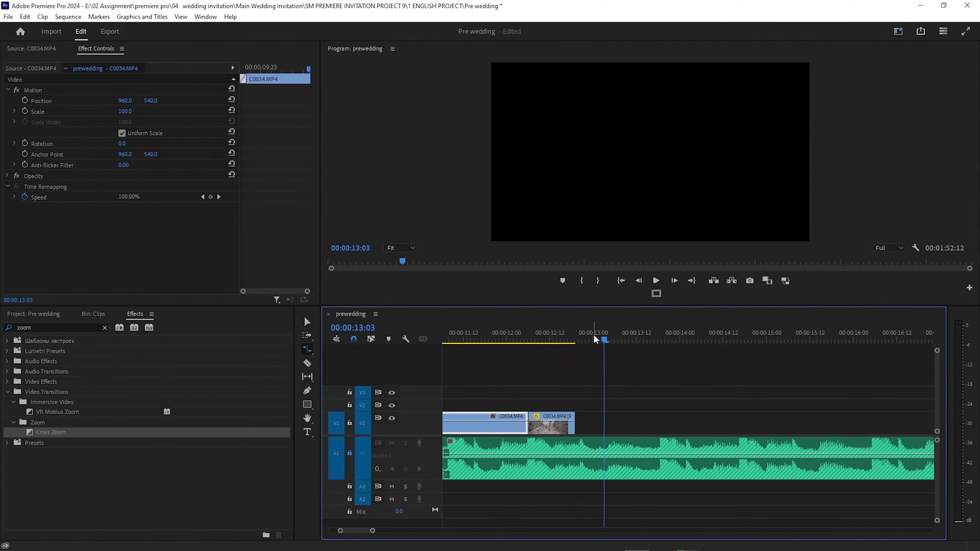
{"action": "left_click_drag", "start_coordinate": [573, 424], "coordinate": [603, 426]}
{"action": "left_click", "coordinate": [518, 336]}
{"action": "key", "text": "space"}
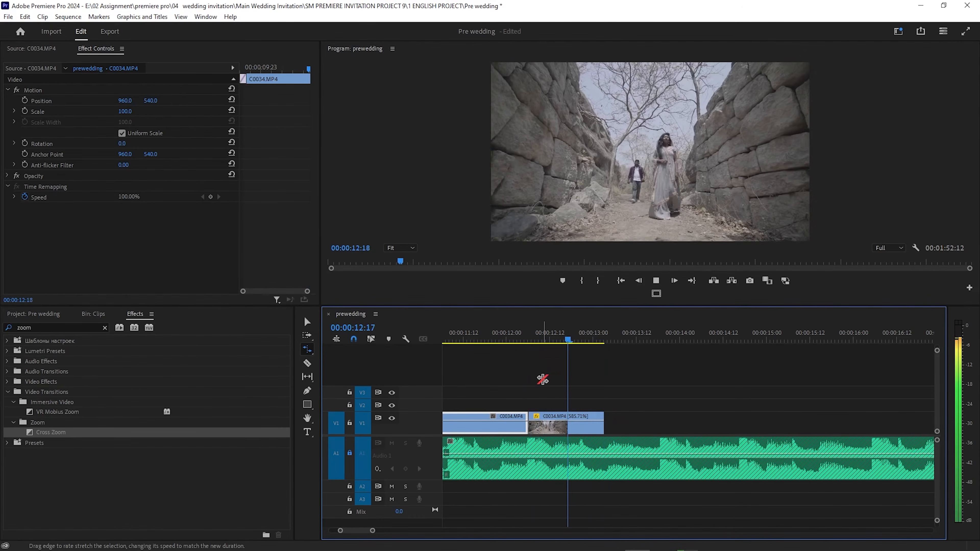
{"action": "left_click", "coordinate": [594, 339]}
{"action": "left_click_drag", "start_coordinate": [596, 340], "coordinate": [606, 341]}
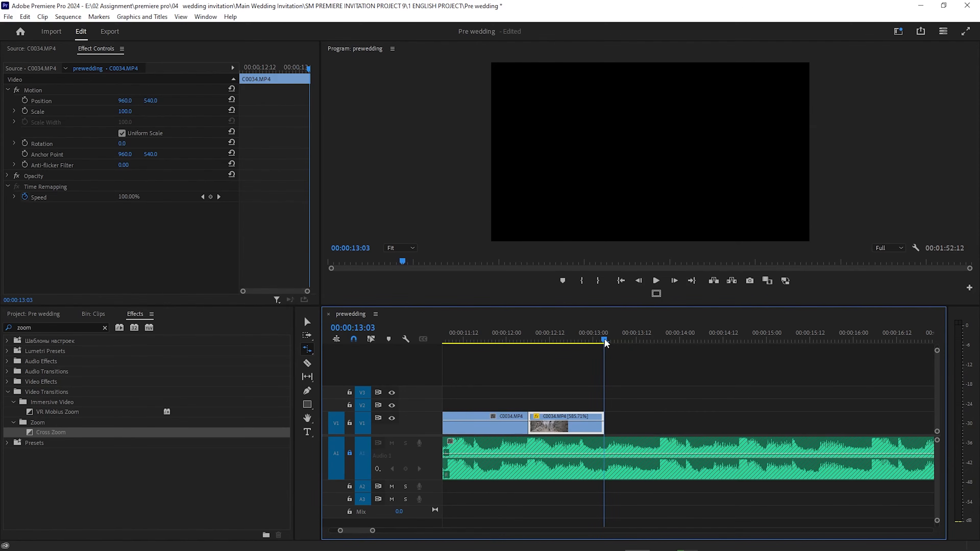
- Move the detached last C0034.MP4 segment directly against the sped-up segment at 00:00:13:03 and play back the join
{"action": "scroll", "coordinate": [685, 407], "scroll_direction": "down", "scroll_amount": 3}
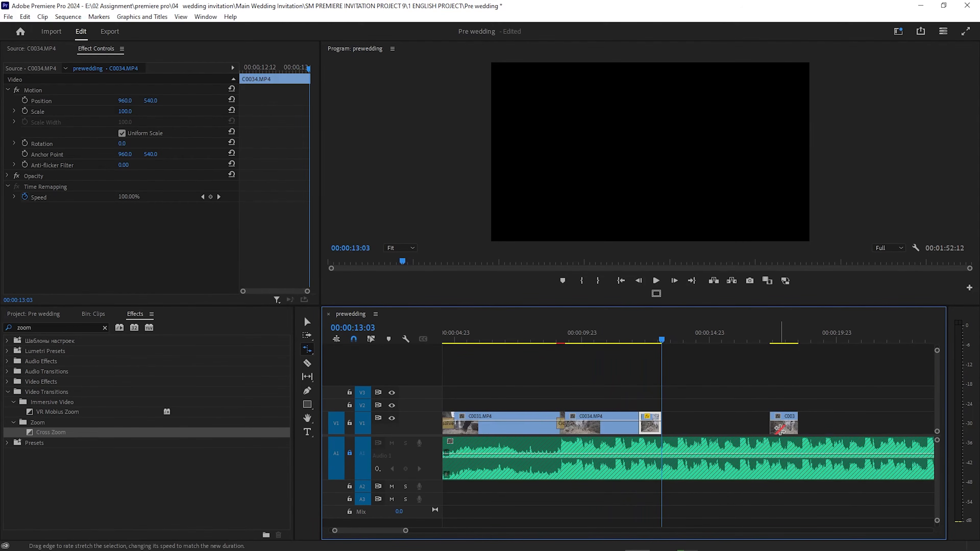
{"action": "key", "text": "v"}
{"action": "left_click_drag", "start_coordinate": [787, 430], "coordinate": [679, 431]}
{"action": "scroll", "coordinate": [660, 435], "scroll_direction": "up", "scroll_amount": 5}
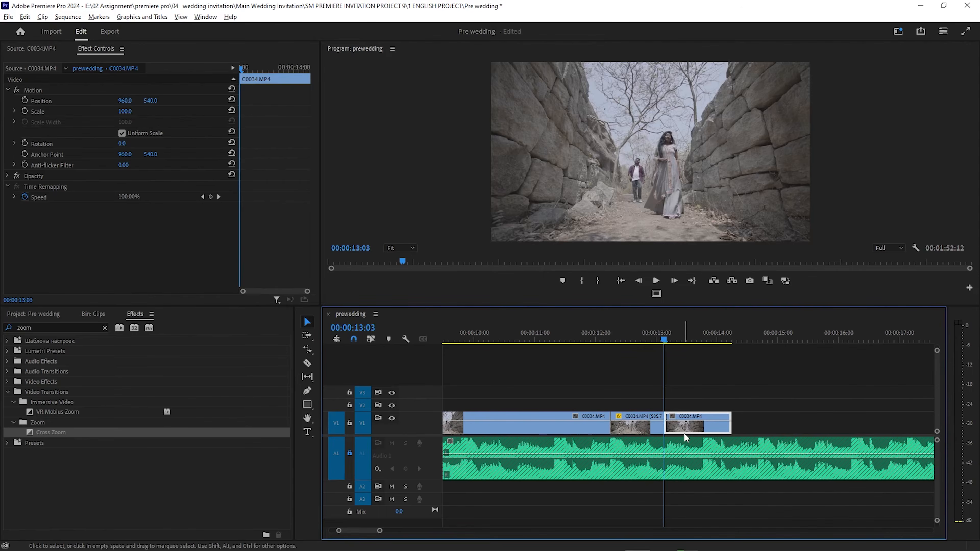
{"action": "left_click_drag", "start_coordinate": [604, 337], "coordinate": [476, 346]}
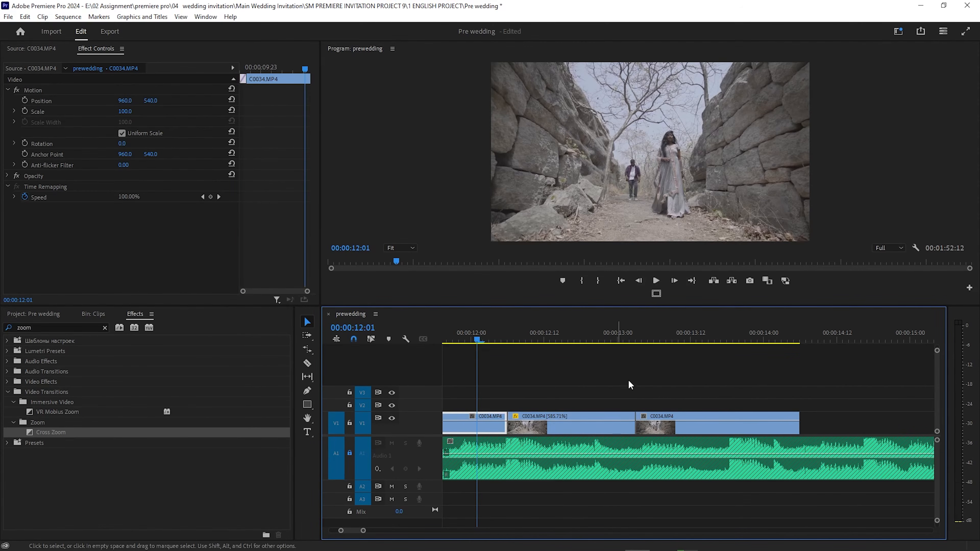
{"action": "key", "text": "space"}
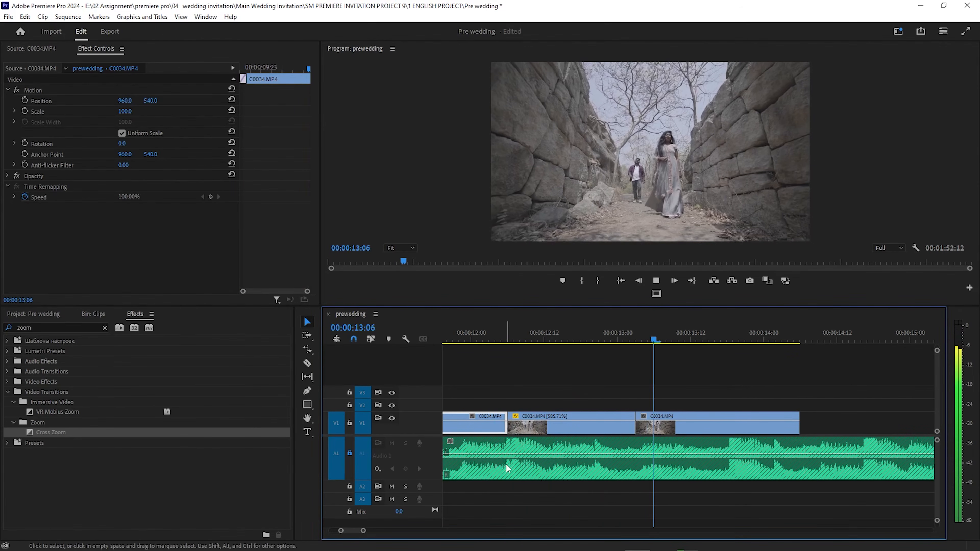
{"action": "scroll", "coordinate": [716, 462], "scroll_direction": "down", "scroll_amount": 4}
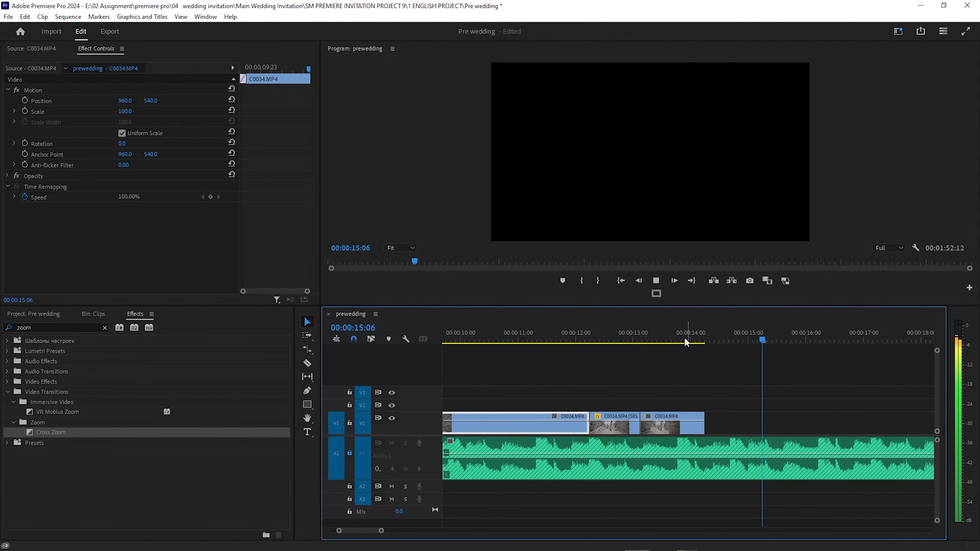
{"action": "left_click_drag", "start_coordinate": [685, 339], "coordinate": [650, 350]}
{"action": "scroll", "coordinate": [675, 407], "scroll_direction": "down", "scroll_amount": 2}
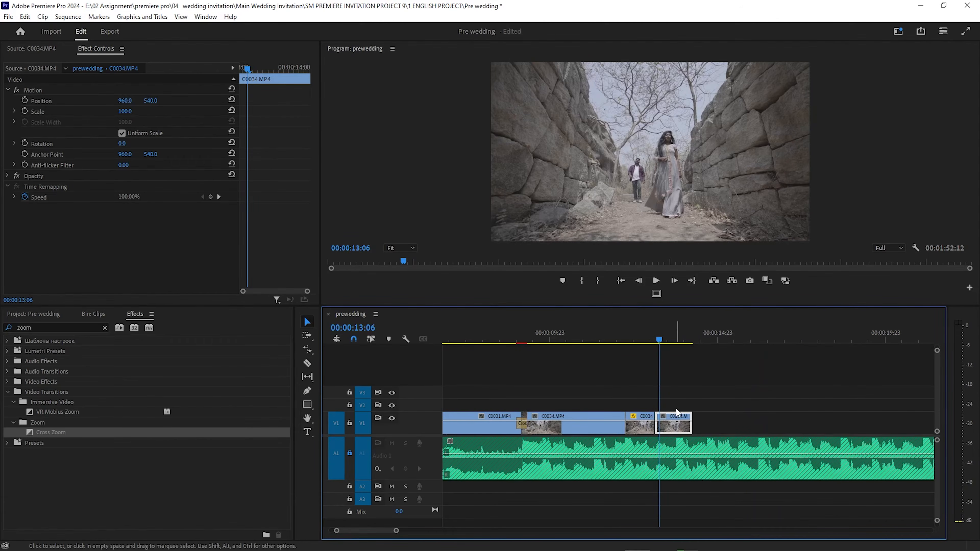
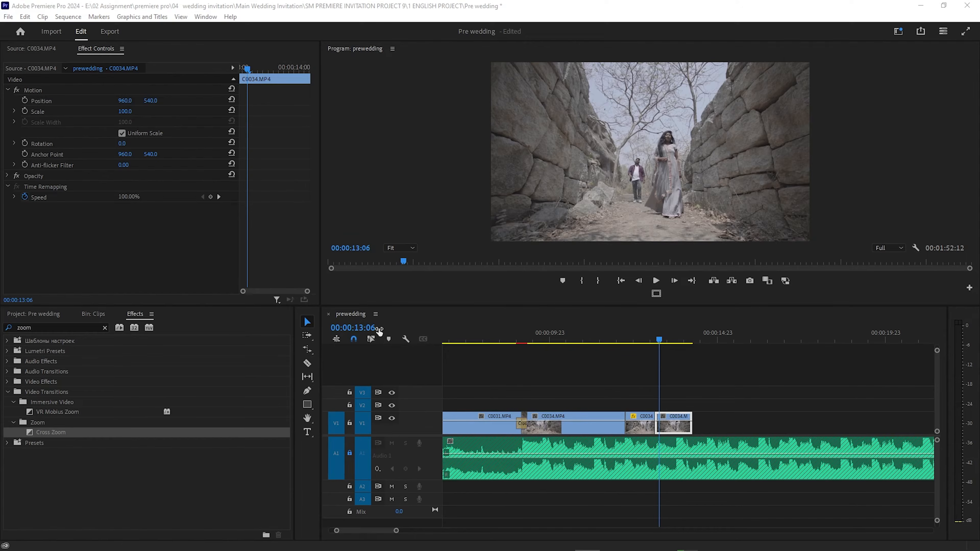
- Play back the Cross Zoom from C0031.MP4 into C0034.MP4 and check the clip's pacing against the music
{"action": "scroll", "coordinate": [398, 394], "scroll_direction": "down", "scroll_amount": 1}
{"action": "scroll", "coordinate": [645, 414], "scroll_direction": "down", "scroll_amount": 4}
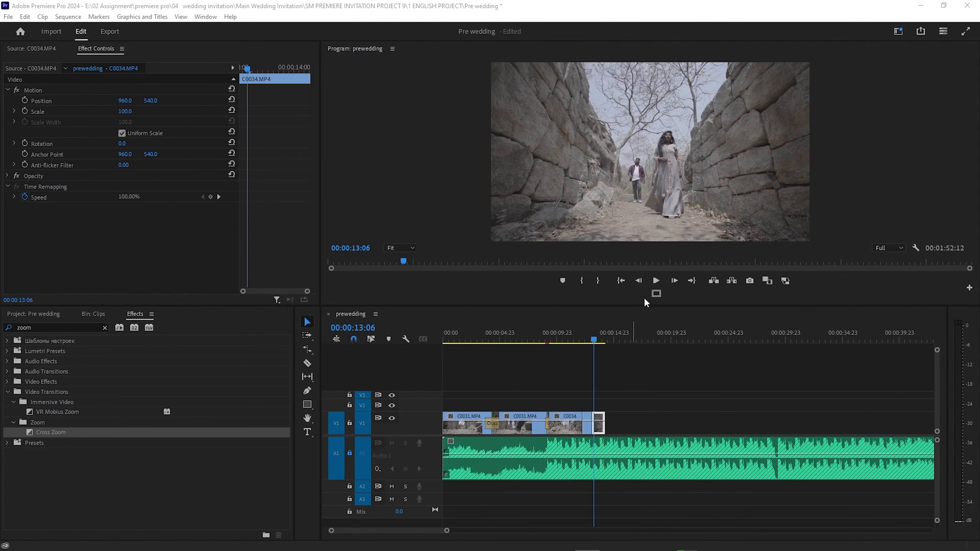
{"action": "left_click", "coordinate": [655, 282]}
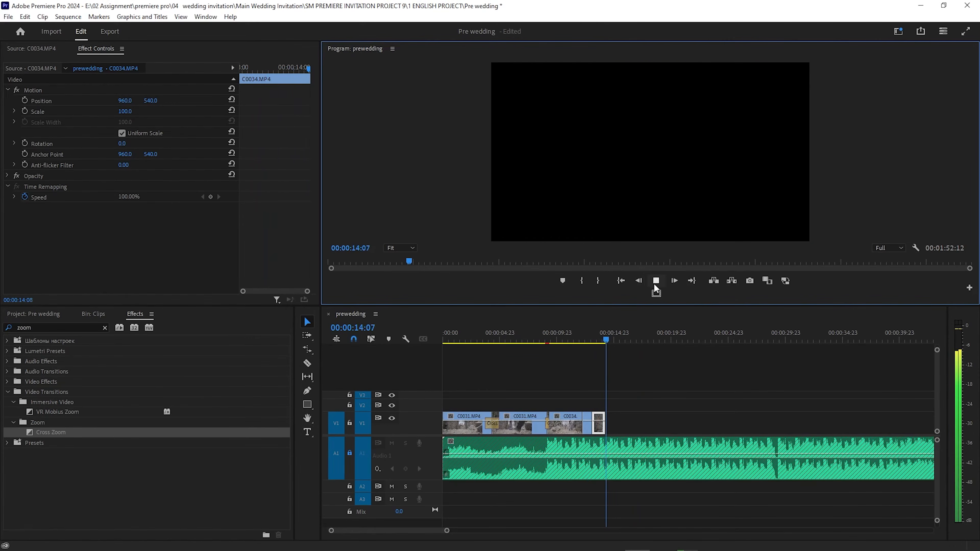
{"action": "left_click_drag", "start_coordinate": [612, 340], "coordinate": [559, 351]}
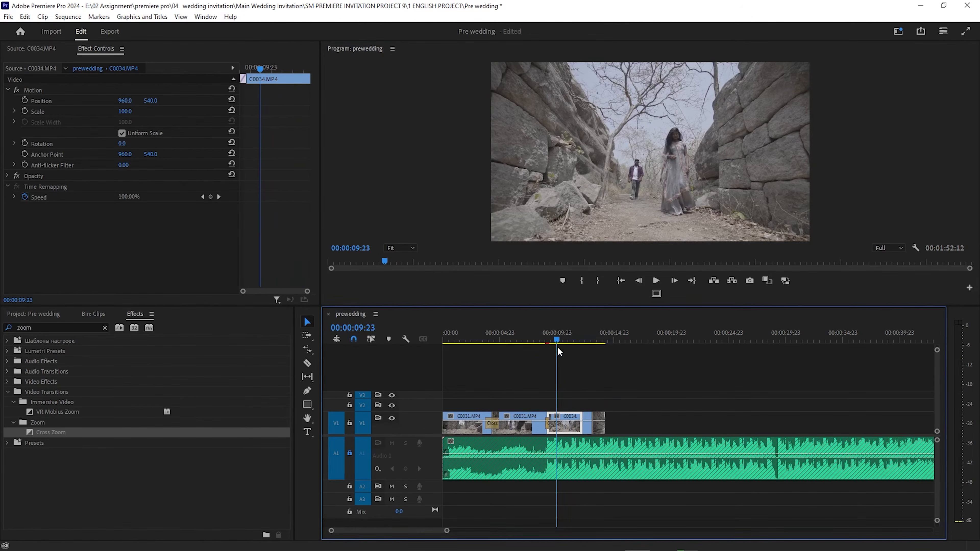
{"action": "scroll", "coordinate": [640, 417], "scroll_direction": "up", "scroll_amount": 4}
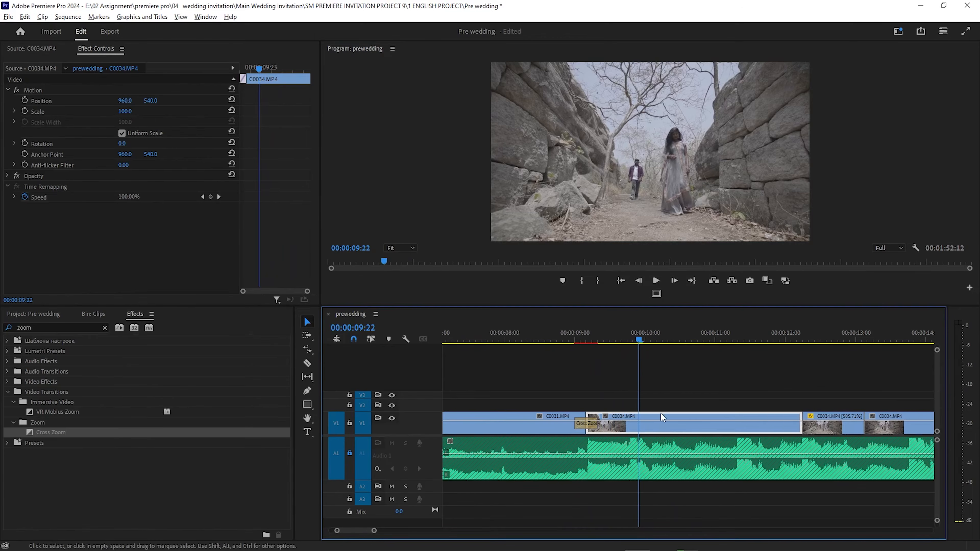
{"action": "left_click_drag", "start_coordinate": [639, 340], "coordinate": [553, 354]}
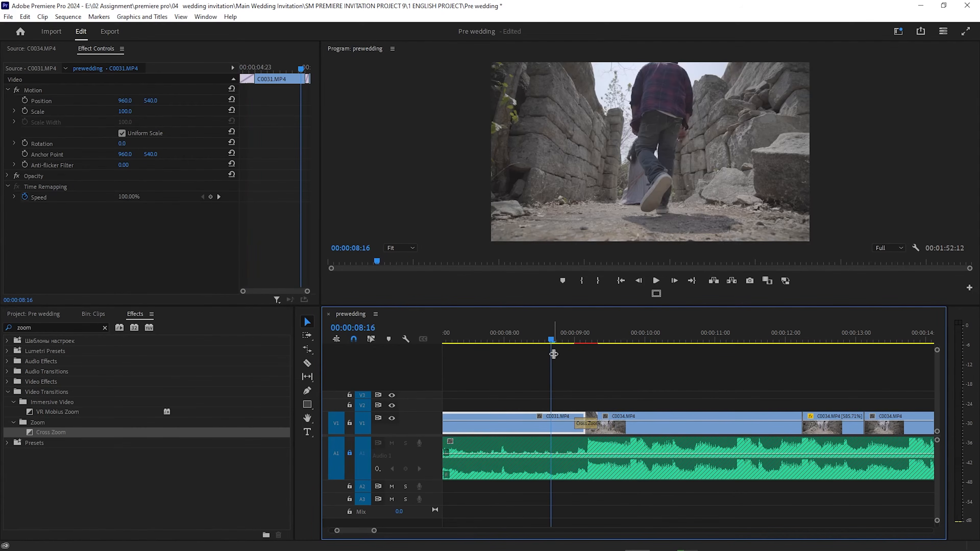
{"action": "key", "text": "space"}
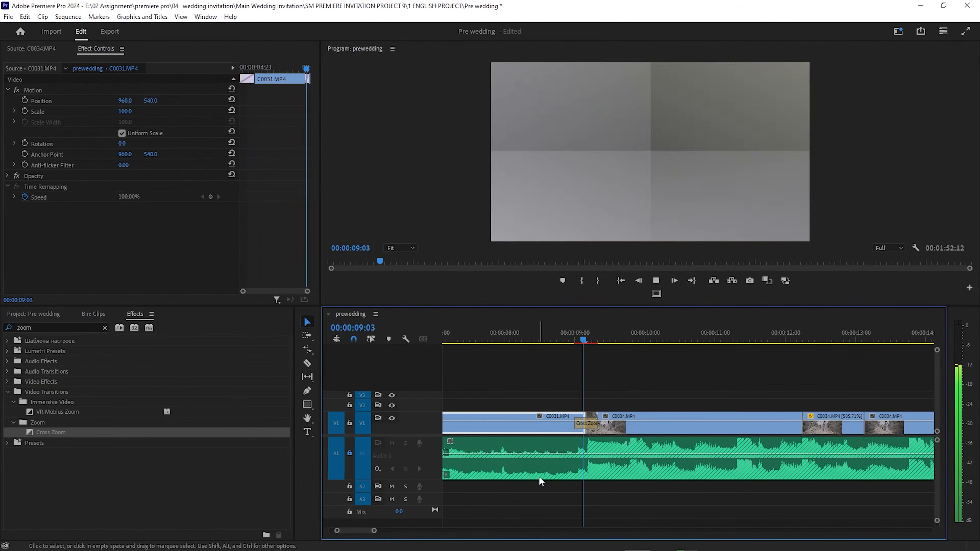
{"action": "key", "text": "space"}
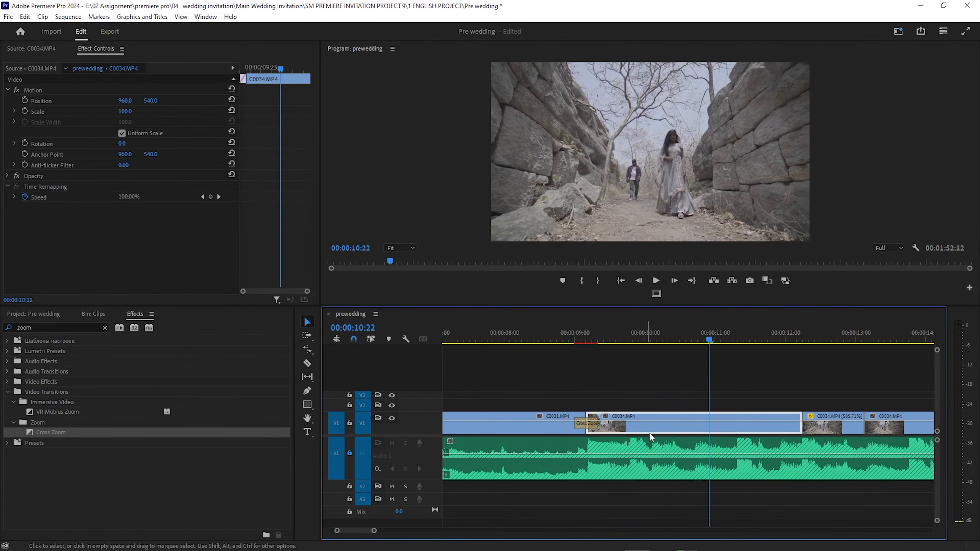
- Split the first C0034.MP4 segment at 00:00:10:17
{"action": "key", "text": "Left"}
{"action": "key", "text": "Left"}
{"action": "key", "text": "Left"}
{"action": "key", "text": "Left"}
{"action": "key", "text": "Left"}
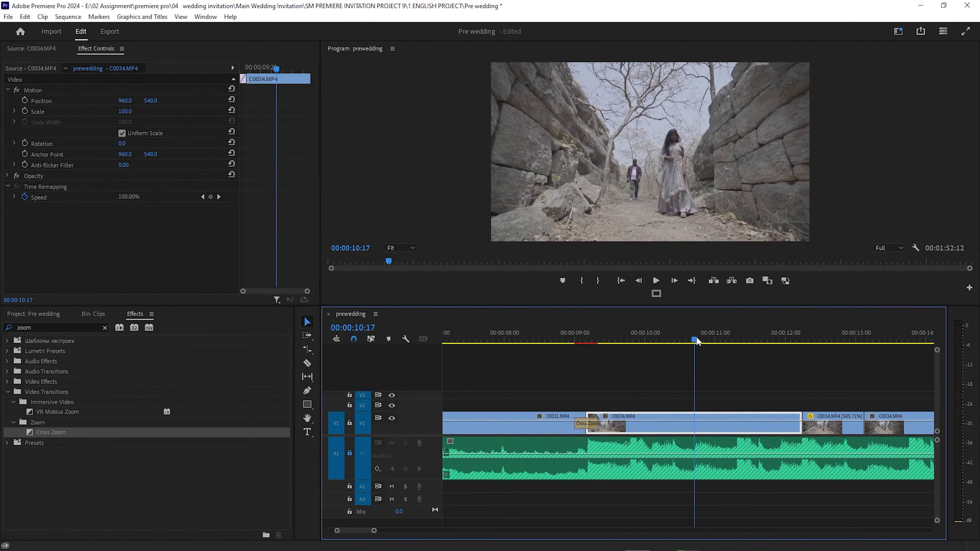
{"action": "key", "text": "ctrl+k"}
- Rate-stretch the C0034.MP4 segment starting at 00:00:10:17 so it ends just before 00:00:11:00
{"action": "left_click", "coordinate": [723, 431]}
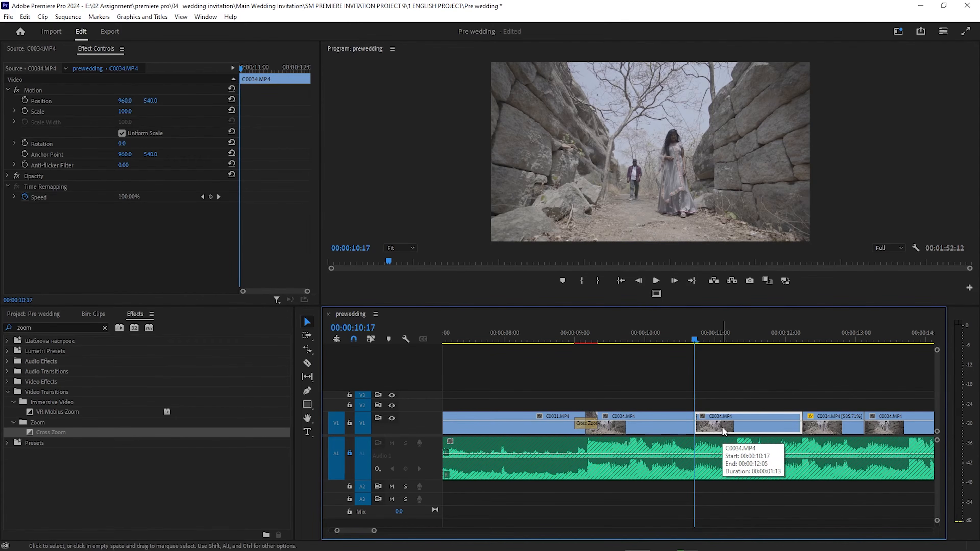
{"action": "key", "text": "r"}
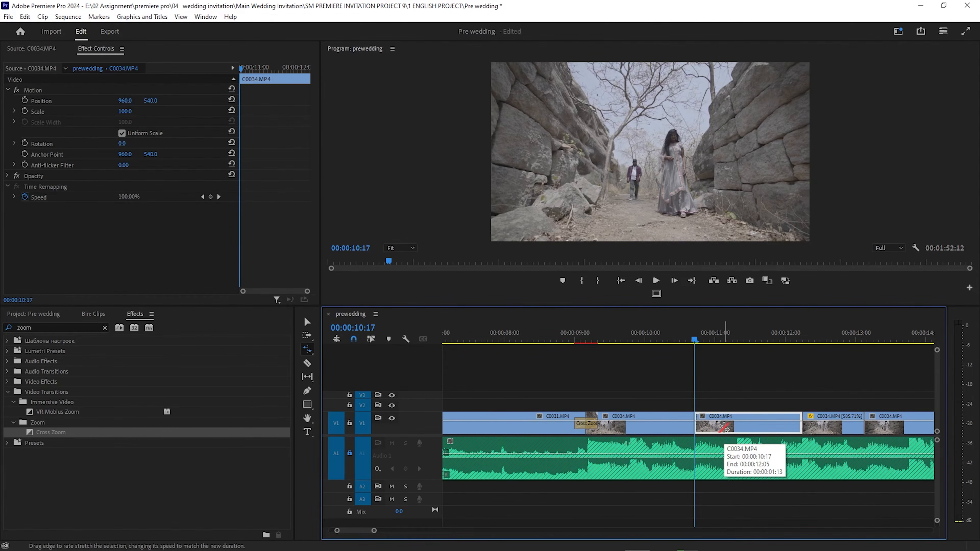
{"action": "left_click_drag", "start_coordinate": [797, 429], "coordinate": [711, 447]}
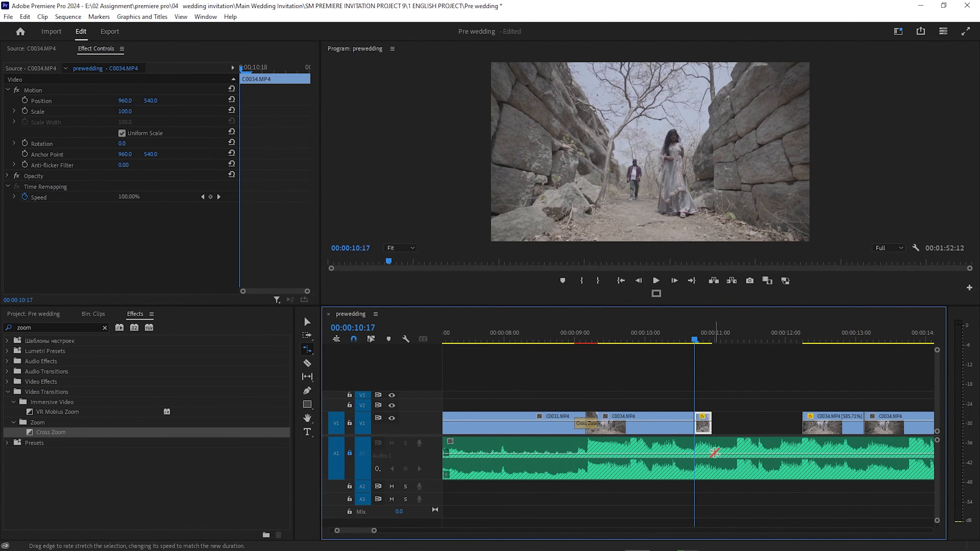
- Ripple-delete the gap after the newly shortened C0034.MP4 segment and play back the speed changes
{"action": "right_click", "coordinate": [728, 428]}
{"action": "left_click", "coordinate": [762, 434]}
{"action": "left_click_drag", "start_coordinate": [728, 344], "coordinate": [666, 343]}
{"action": "key", "text": "space"}
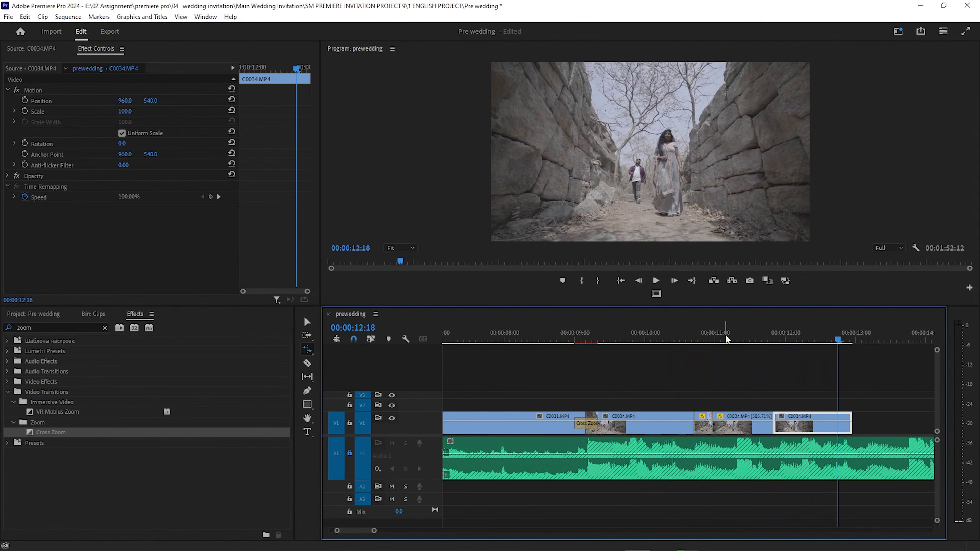
{"action": "left_click", "coordinate": [630, 341]}
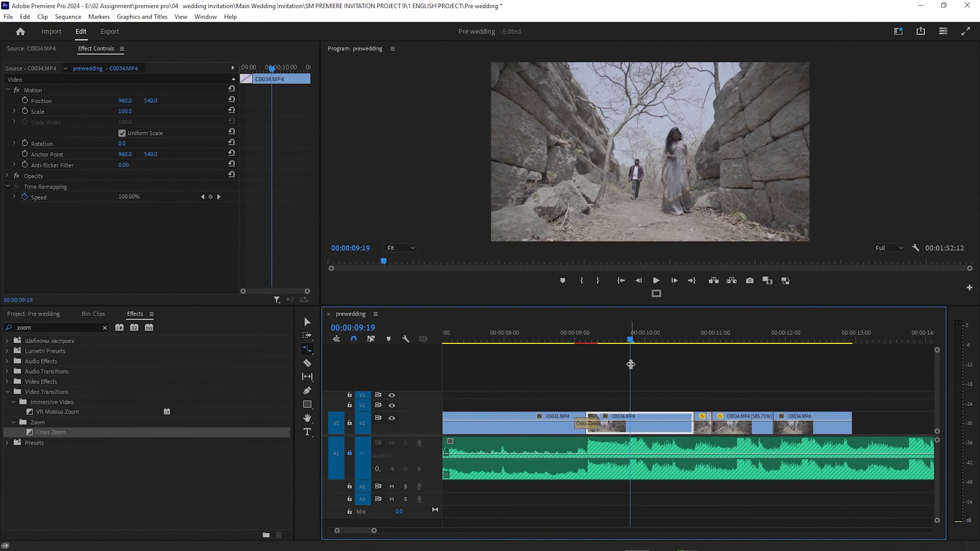
{"action": "key", "text": "space"}
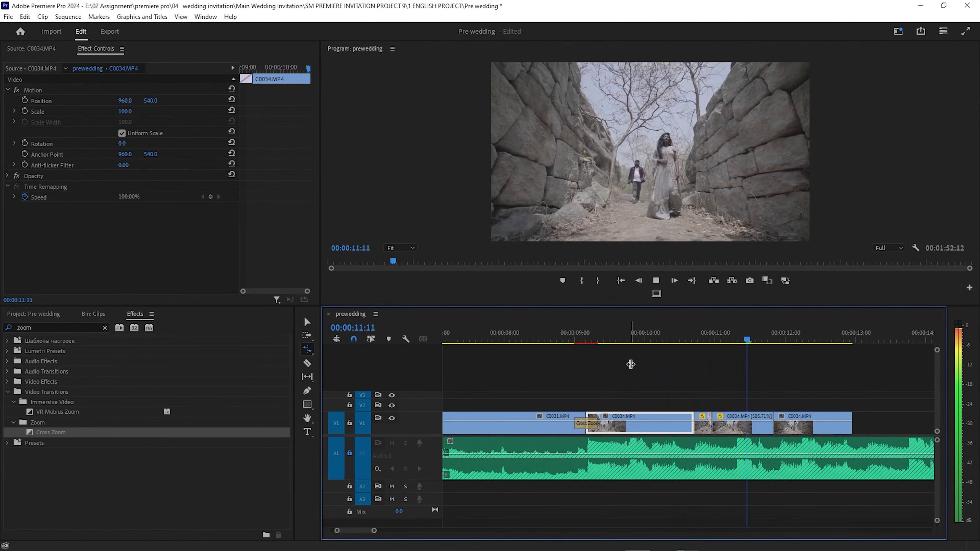
- Trim the end of the last C0034.MP4 segment on V1 back to 00:00:12:20
{"action": "left_click_drag", "start_coordinate": [798, 342], "coordinate": [844, 347]}
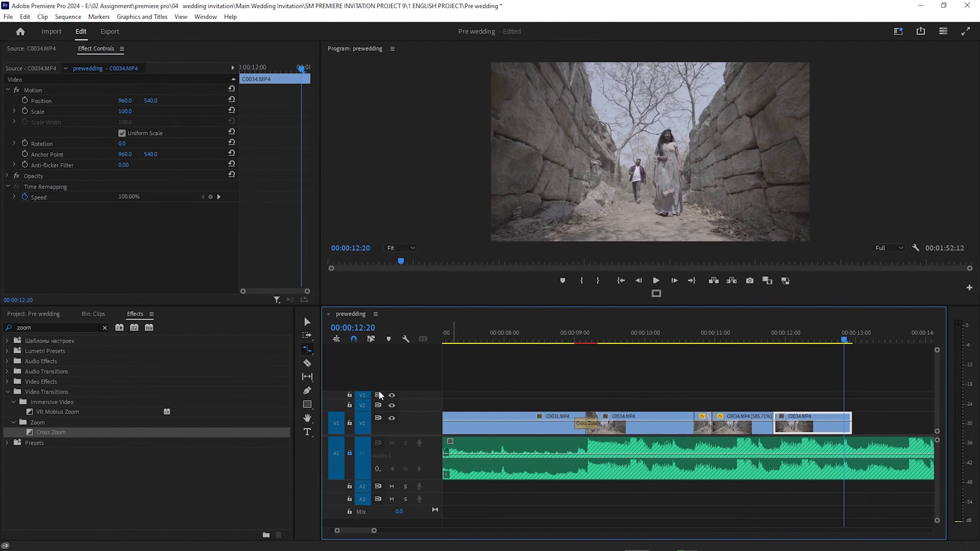
{"action": "left_click", "coordinate": [308, 324]}
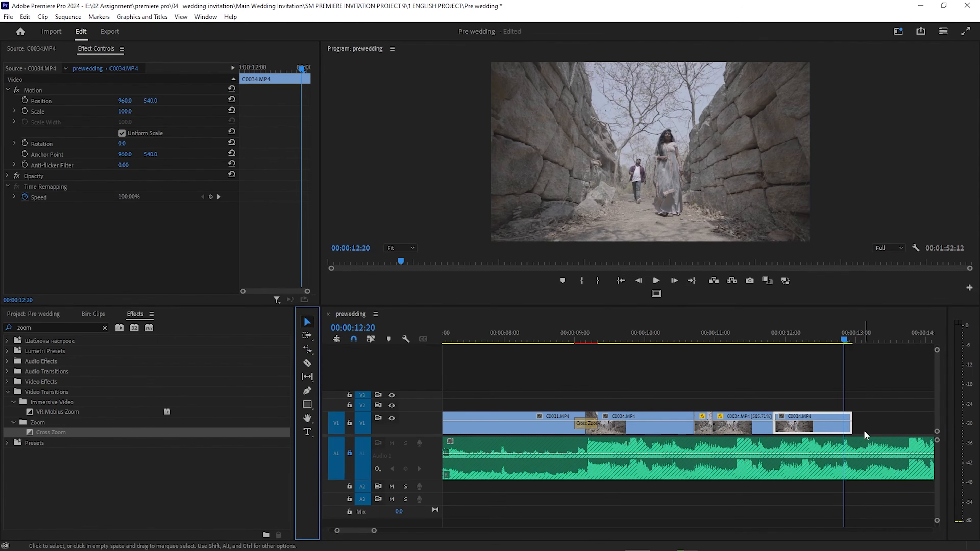
{"action": "left_click_drag", "start_coordinate": [856, 425], "coordinate": [843, 425]}
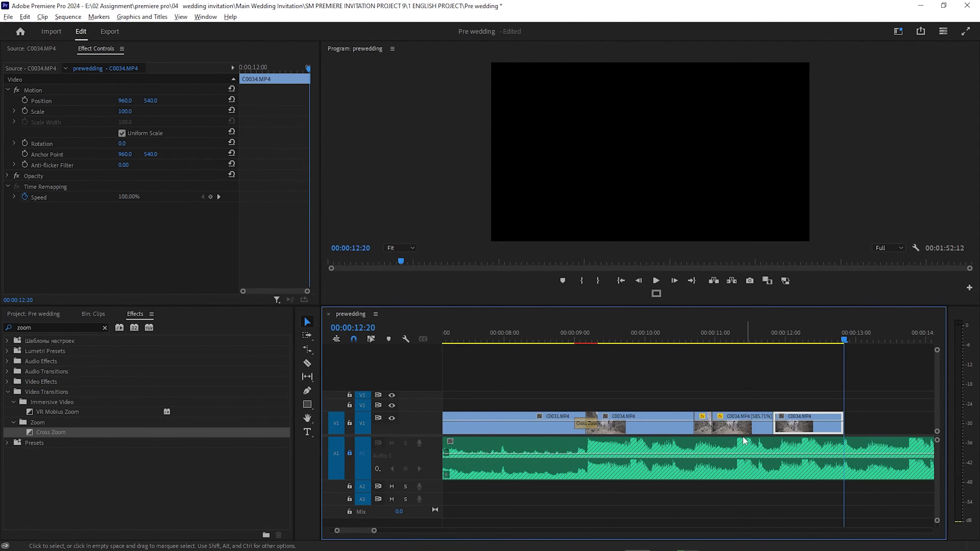
- Open the Clips bin, browse to the clips from C0037.MP4 onward, and enlarge the bin area upward
{"action": "key", "text": "minus"}
{"action": "key", "text": "minus"}
{"action": "key", "text": "minus"}
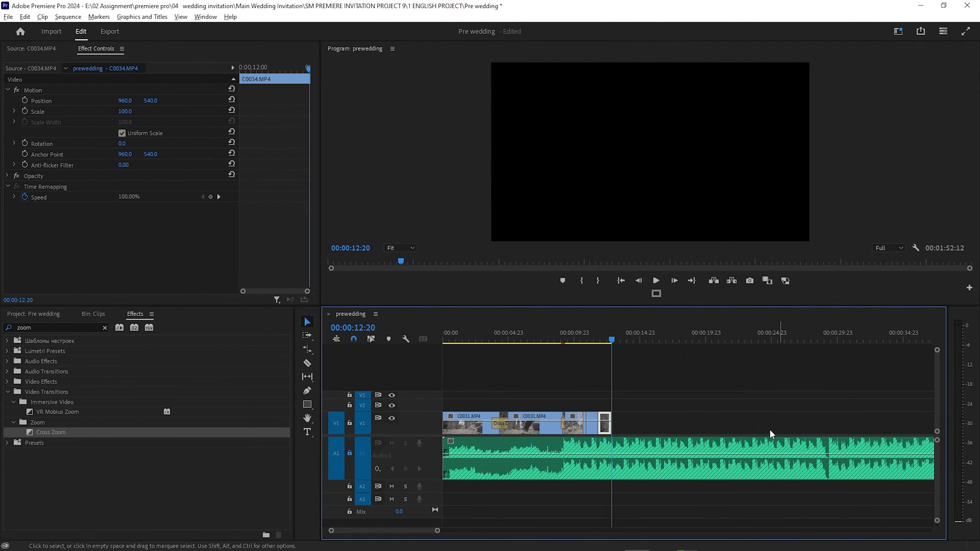
{"action": "key", "text": "equal"}
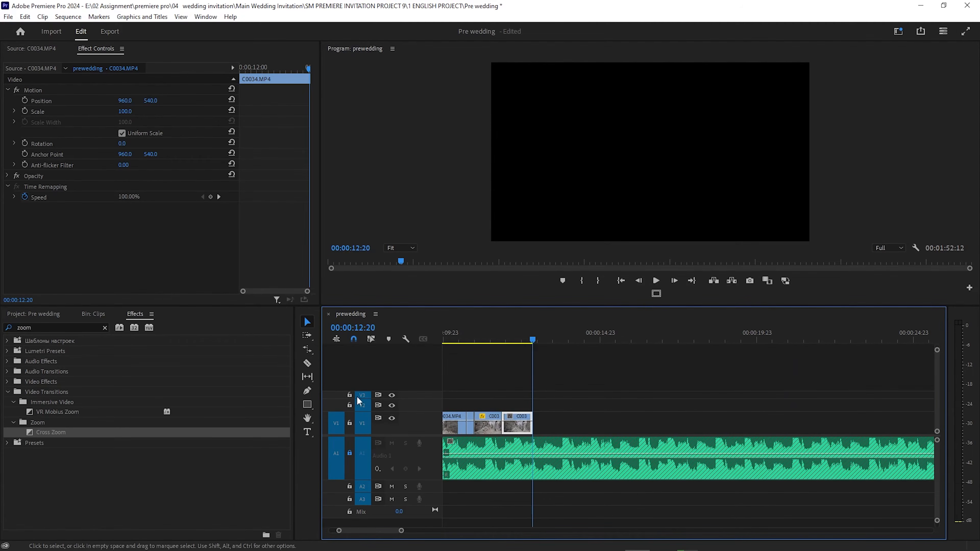
{"action": "left_click", "coordinate": [45, 322]}
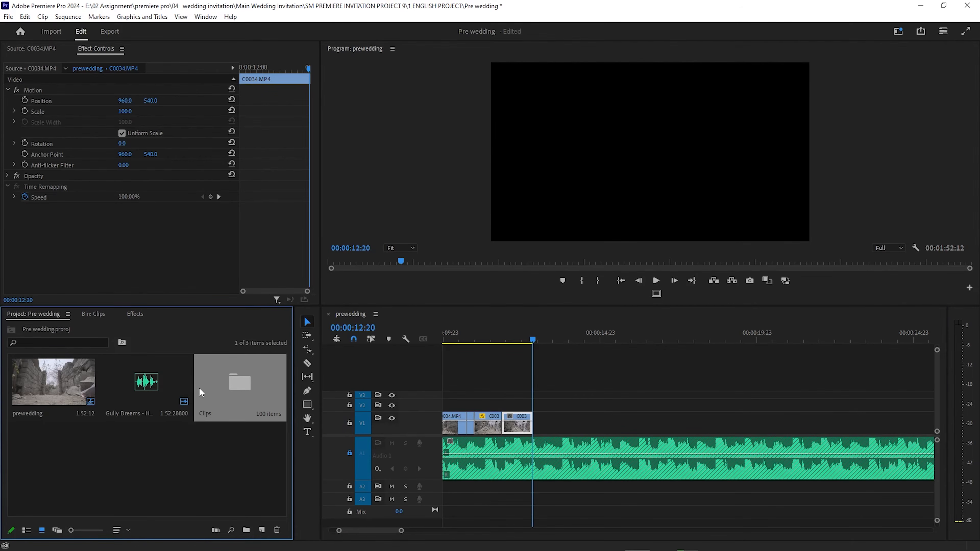
{"action": "double_click", "coordinate": [225, 394]}
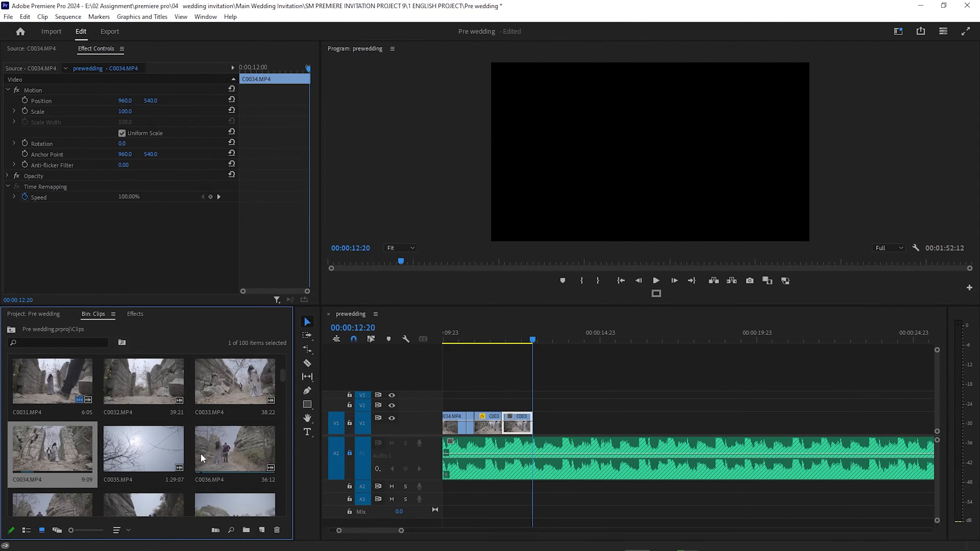
{"action": "scroll", "coordinate": [216, 453], "scroll_direction": "down", "scroll_amount": 1}
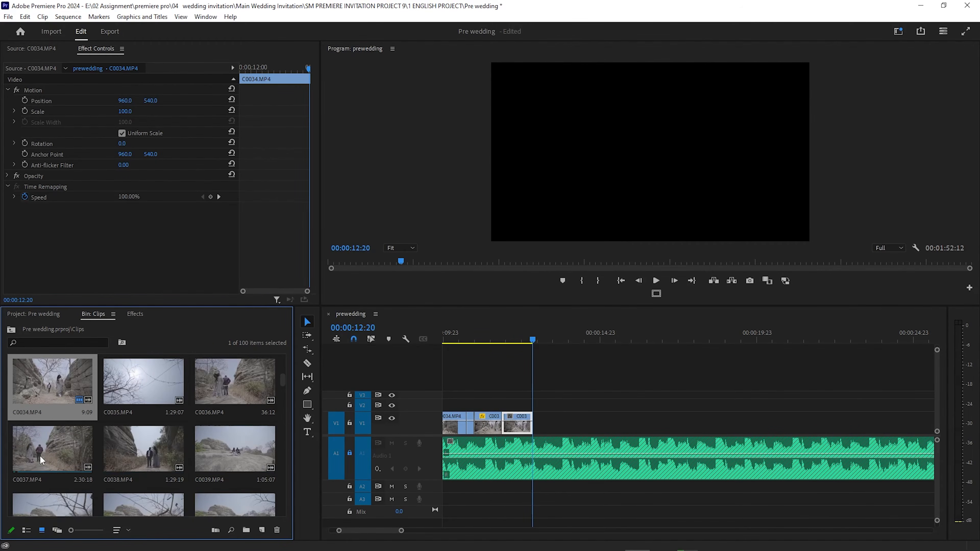
{"action": "scroll", "coordinate": [191, 448], "scroll_direction": "down", "scroll_amount": 1}
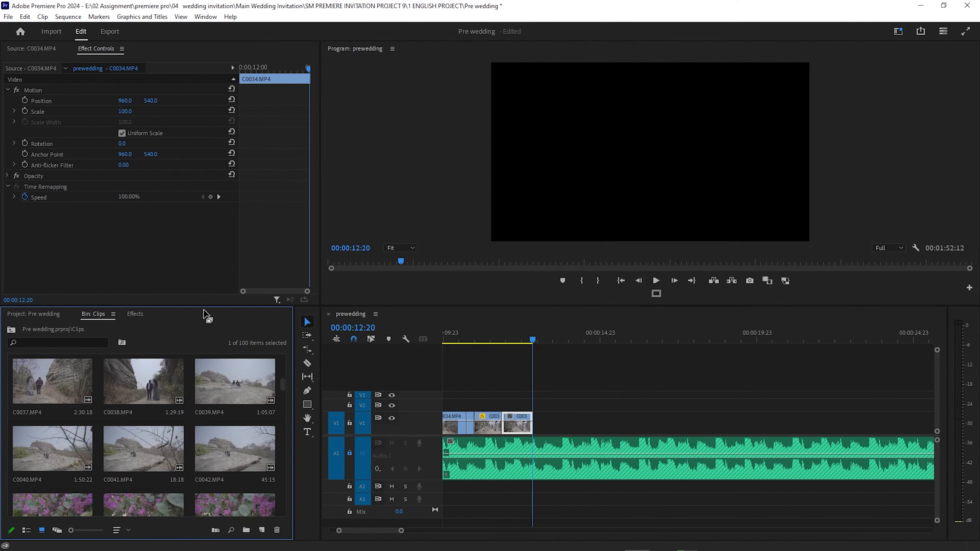
{"action": "left_click_drag", "start_coordinate": [203, 307], "coordinate": [204, 232]}
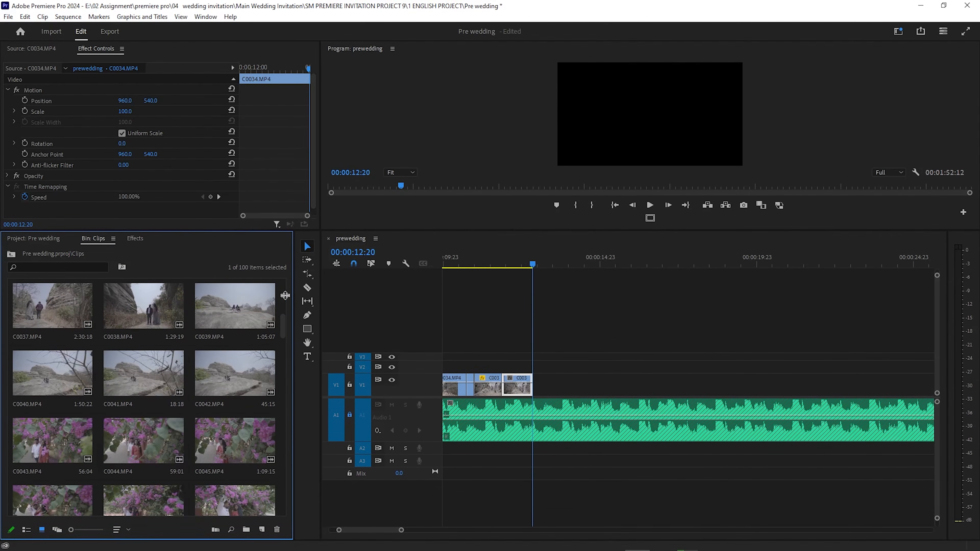
- Widen the Clips bin, browse its thumbnails, and load C0028.MP4 into the Source Monitor
{"action": "left_click_drag", "start_coordinate": [294, 310], "coordinate": [363, 311]}
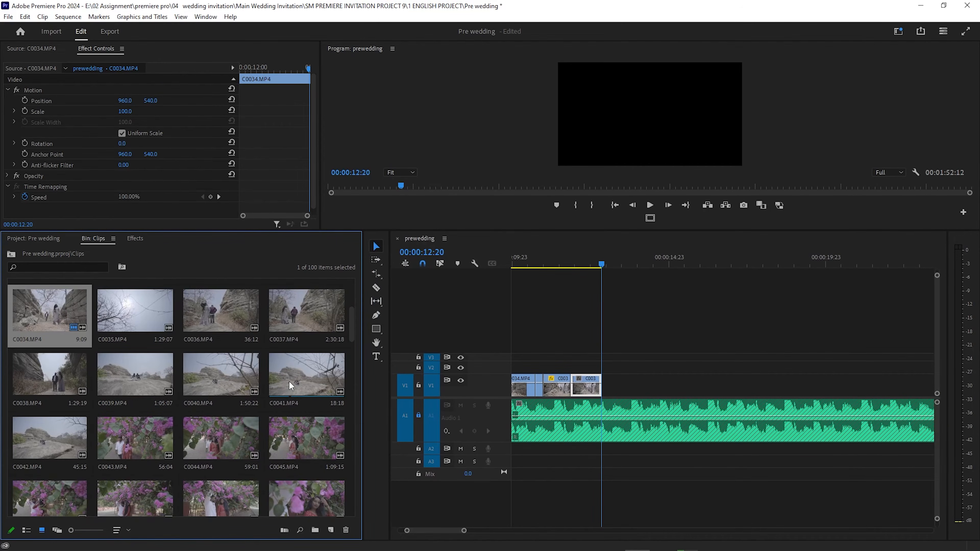
{"action": "scroll", "coordinate": [183, 399], "scroll_direction": "up", "scroll_amount": 3}
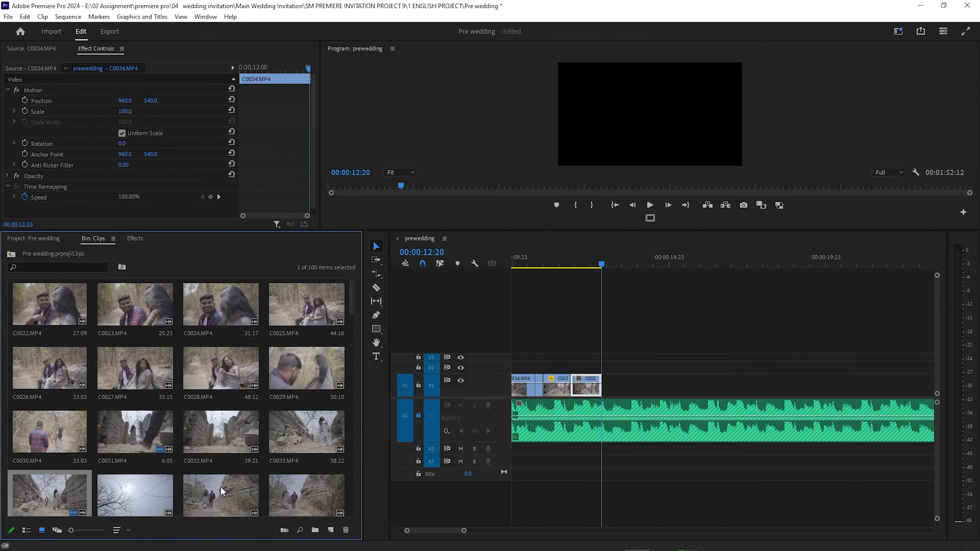
{"action": "scroll", "coordinate": [268, 463], "scroll_direction": "down", "scroll_amount": 2}
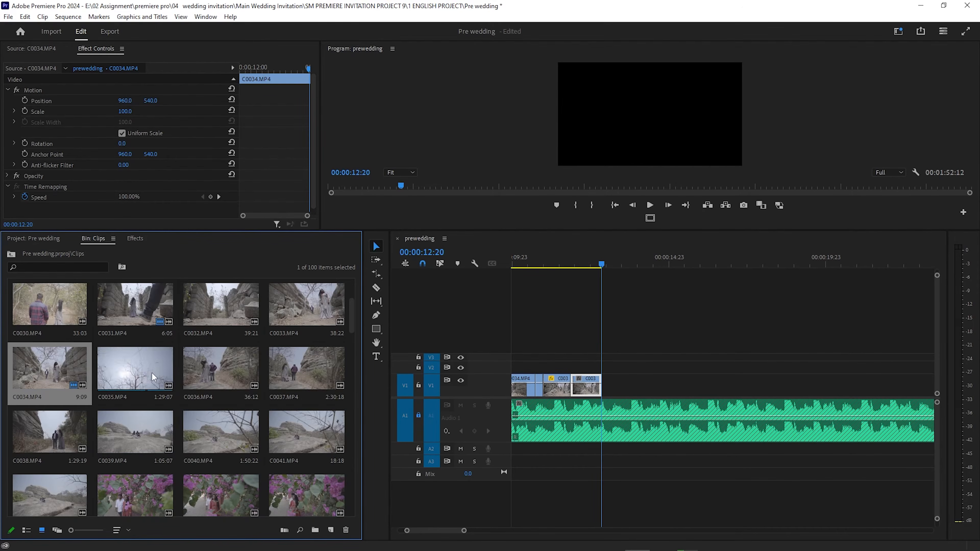
{"action": "scroll", "coordinate": [185, 390], "scroll_direction": "up", "scroll_amount": 2}
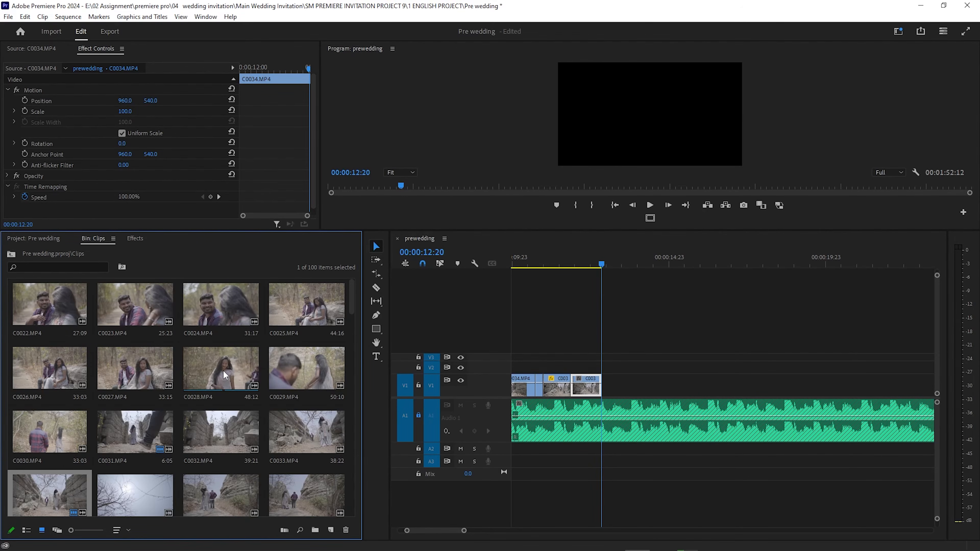
{"action": "double_click", "coordinate": [236, 371]}
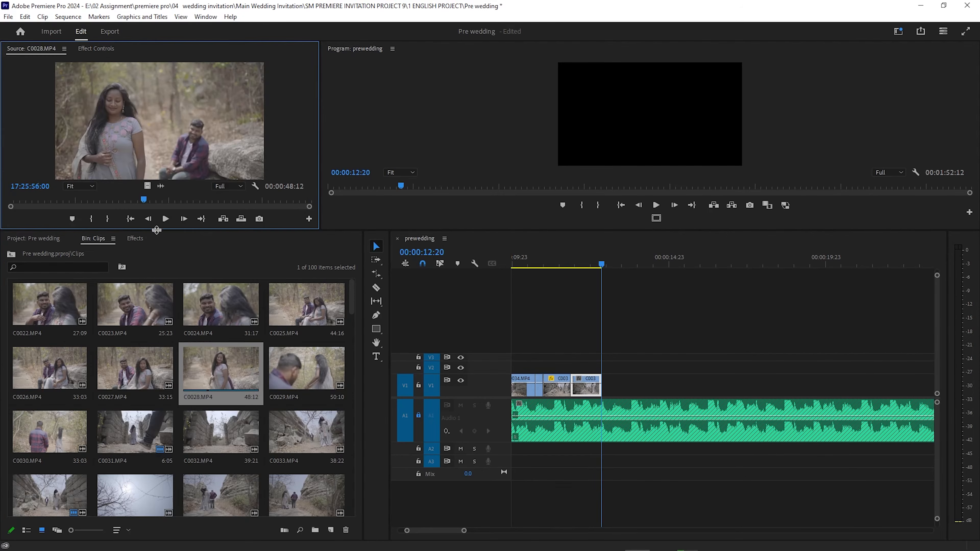
- Mark the C0028.MP4 source range with an In point at 17:25:52:15 and an Out point at 17:26:03:16
{"action": "left_click", "coordinate": [131, 200]}
{"action": "left_click_drag", "start_coordinate": [131, 202], "coordinate": [123, 219]}
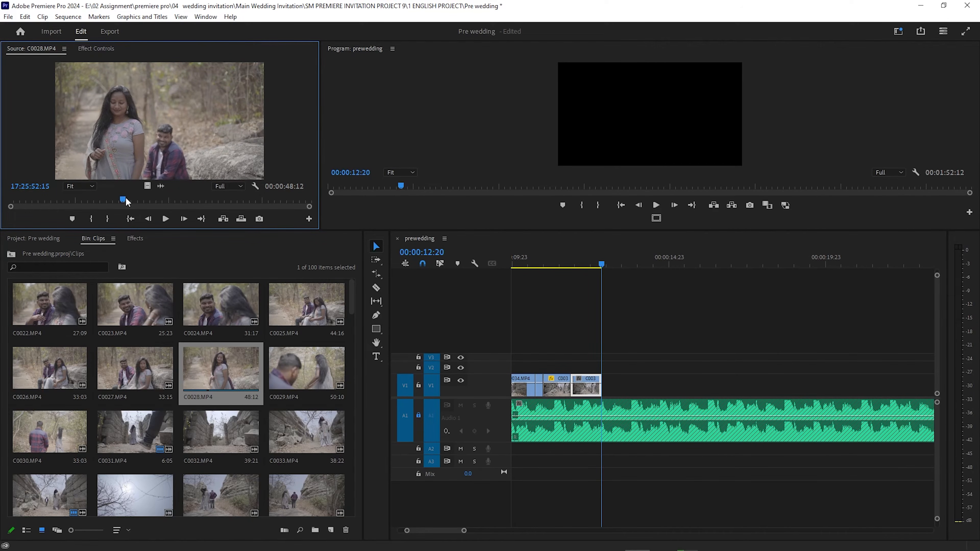
{"action": "key", "text": "i"}
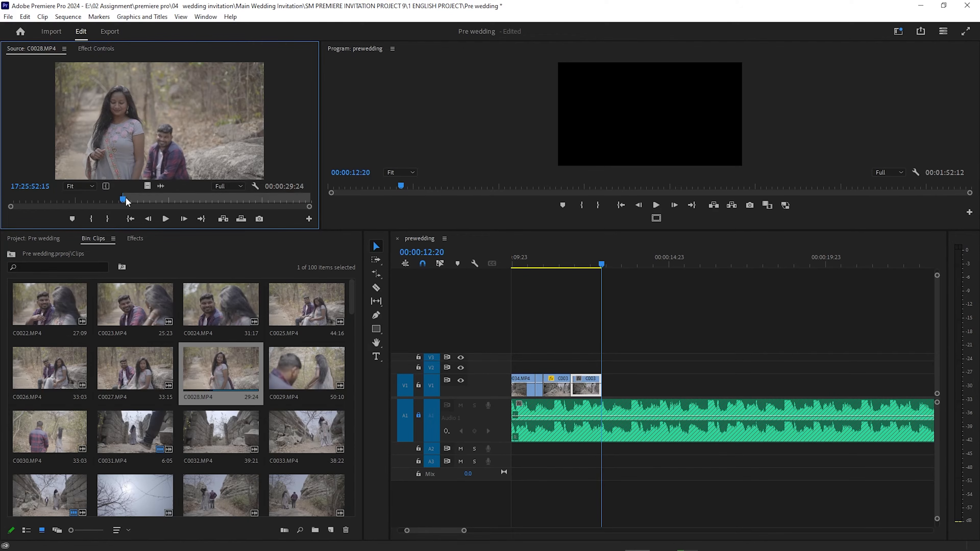
{"action": "left_click_drag", "start_coordinate": [127, 201], "coordinate": [192, 214]}
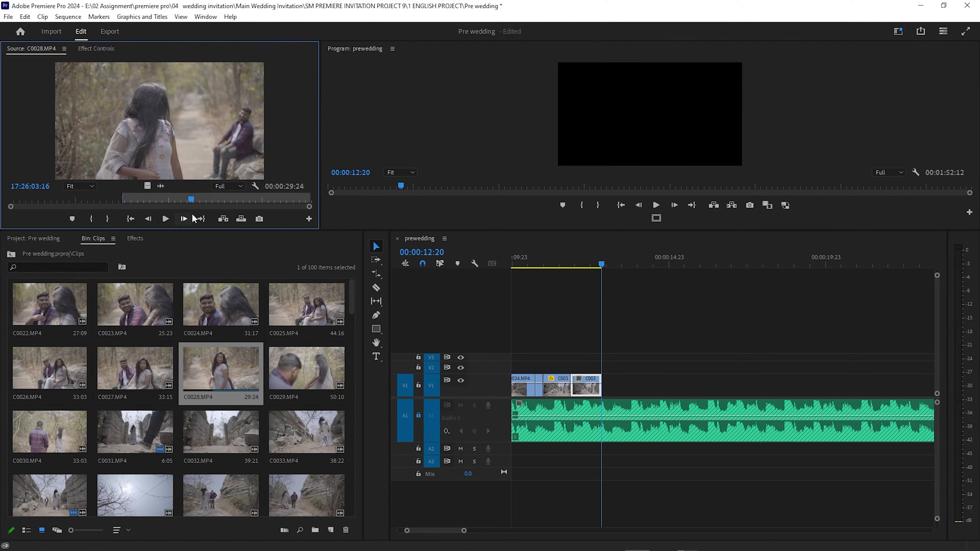
{"action": "key", "text": "o"}
- Place the marked C0028.MP4 range on V1 at 00:00:12:20, directly after the last C0034.MP4 segment, and play it briefly
{"action": "left_click_drag", "start_coordinate": [158, 192], "coordinate": [624, 391]}
{"action": "key", "text": "space"}
{"action": "key", "text": "space"}
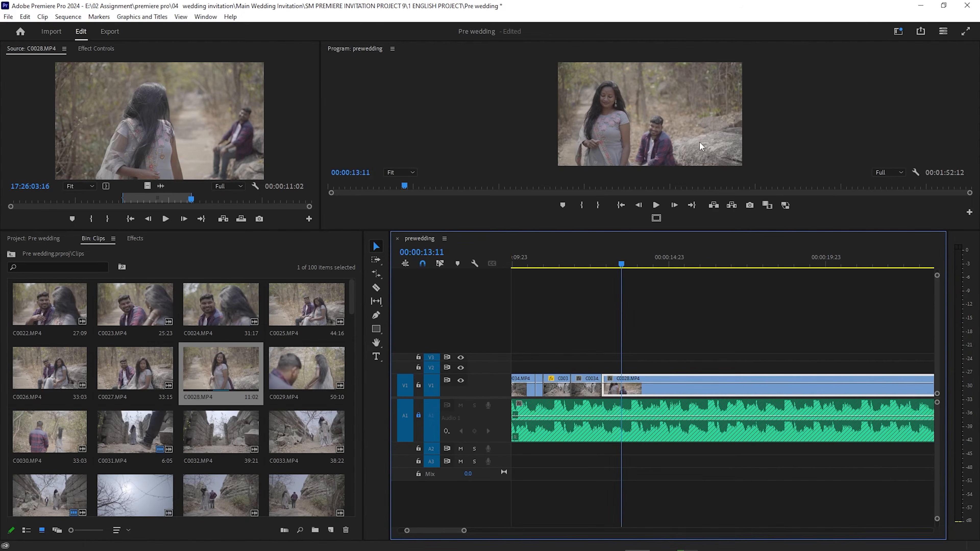
- Enlarge the monitor area downward and play back the cut from C0034.MP4 to C0028.MP4
{"action": "left_click_drag", "start_coordinate": [544, 231], "coordinate": [523, 373]}
{"action": "left_click", "coordinate": [656, 339]}
{"action": "scroll", "coordinate": [709, 452], "scroll_direction": "down", "scroll_amount": 3}
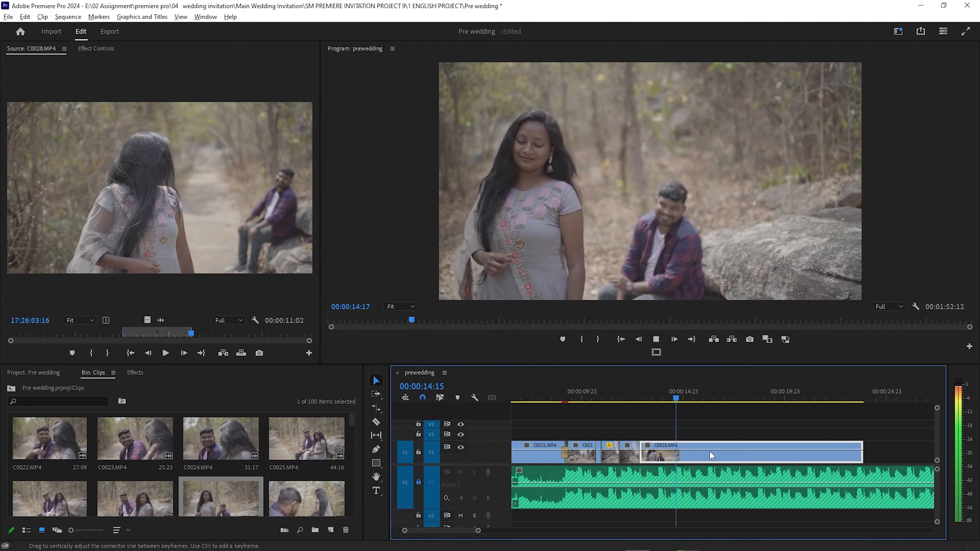
{"action": "left_click_drag", "start_coordinate": [699, 391], "coordinate": [636, 408]}
{"action": "key", "text": "space"}
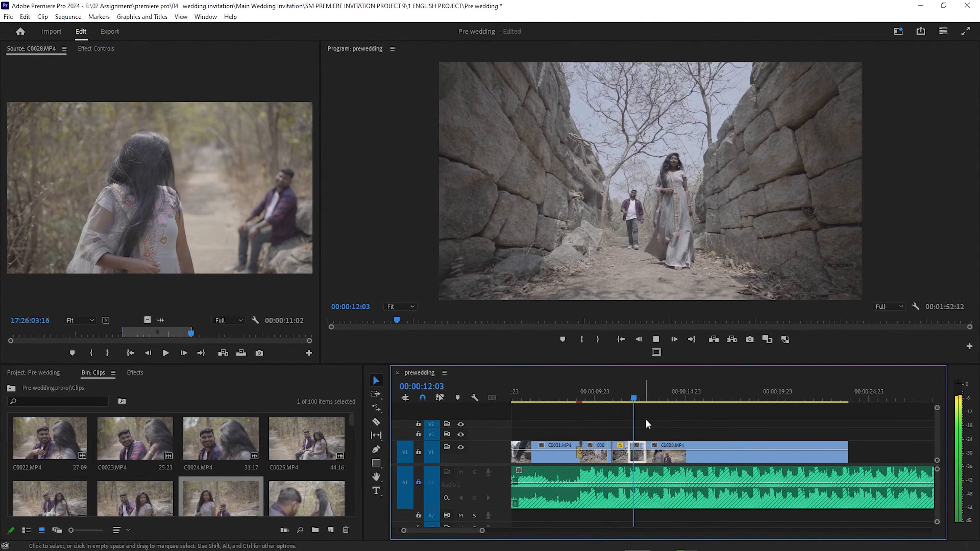
{"action": "key", "text": "space"}
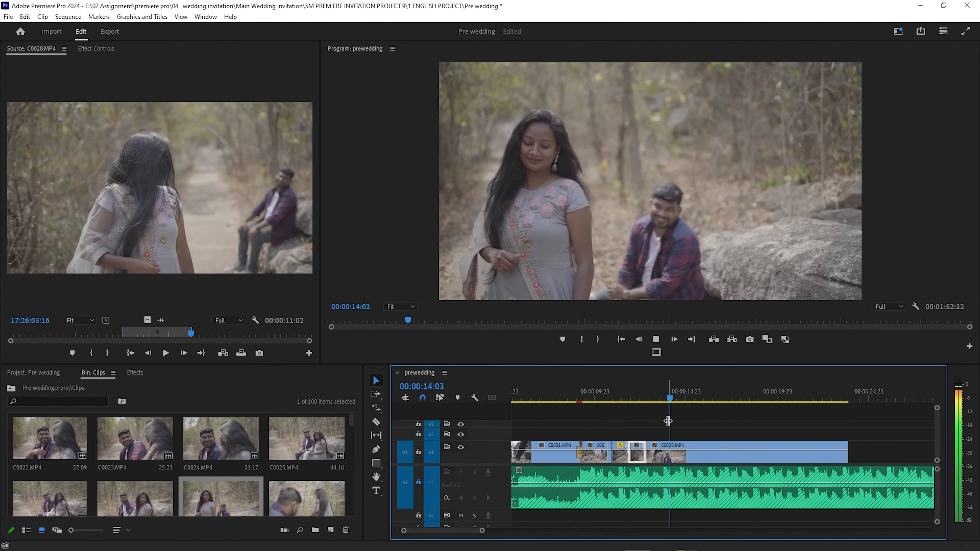
- Add a Cross Dissolve between the last C0034.MP4 segment and C0028.MP4 on V1, and play back the transition
{"action": "scroll", "coordinate": [633, 452], "scroll_direction": "up", "scroll_amount": 4}
{"action": "left_click_drag", "start_coordinate": [638, 425], "coordinate": [680, 450]}
{"action": "key", "text": "ctrl+d"}
{"action": "left_click_drag", "start_coordinate": [637, 394], "coordinate": [597, 397]}
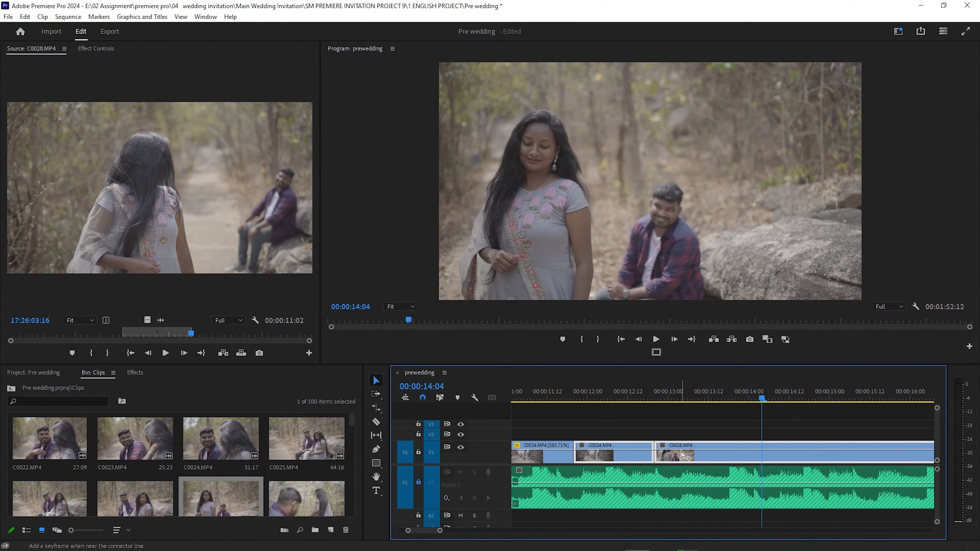
{"action": "key", "text": "space"}
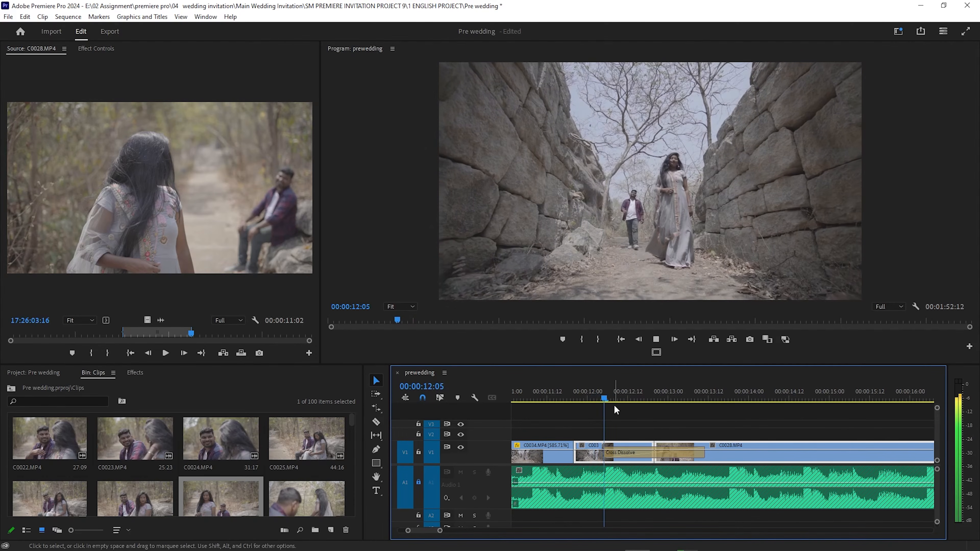
{"action": "scroll", "coordinate": [671, 473], "scroll_direction": "down", "scroll_amount": 4}
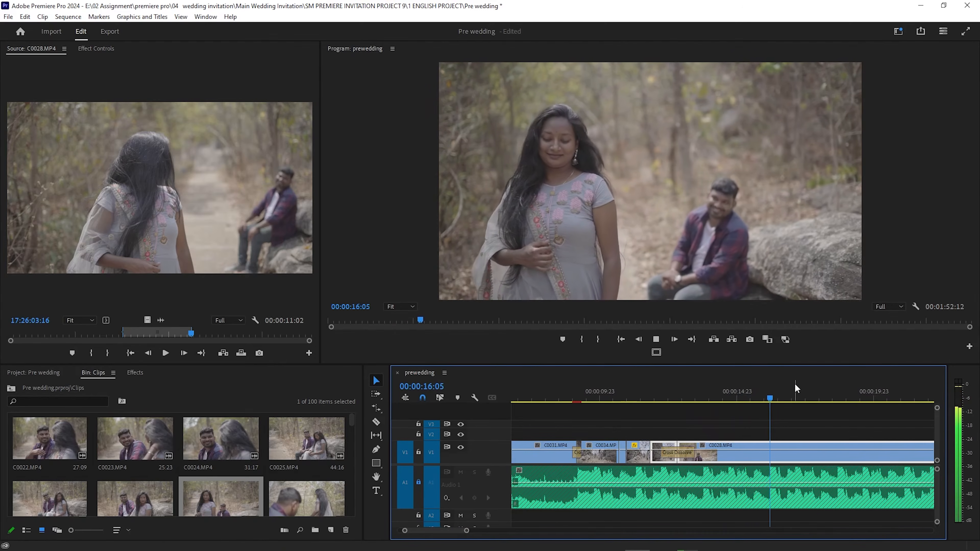
{"action": "key", "text": "space"}
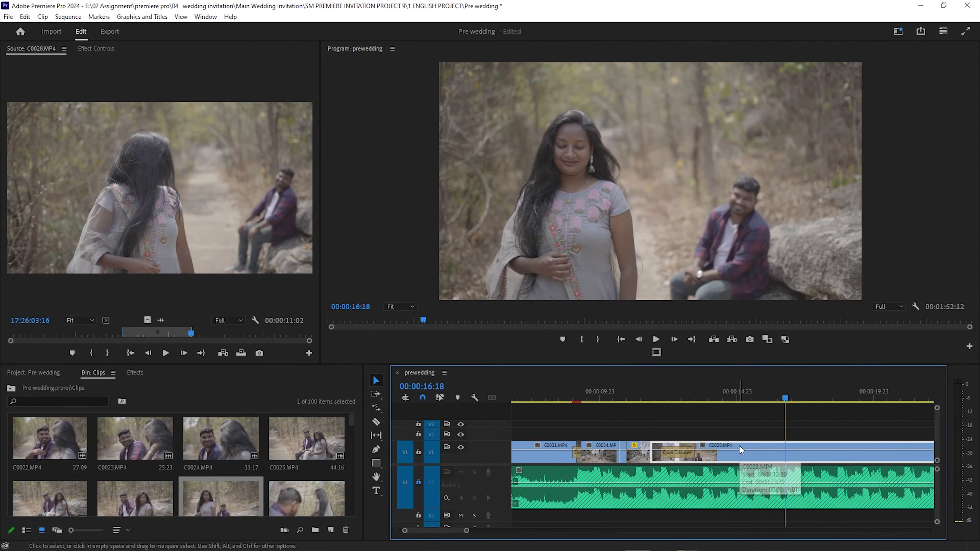
- Replay C0028.MP4 around the music beat and split the clip at 00:00:14:16
{"action": "left_click", "coordinate": [729, 394]}
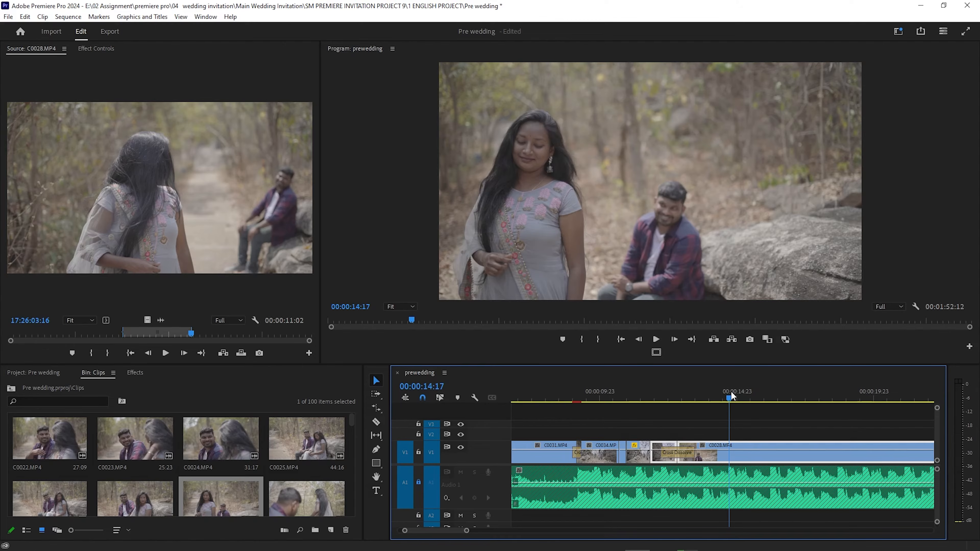
{"action": "key", "text": "space"}
{"action": "key", "text": "space"}
{"action": "left_click", "coordinate": [731, 397]}
{"action": "left_click_drag", "start_coordinate": [731, 396], "coordinate": [698, 399]}
{"action": "key", "text": "space"}
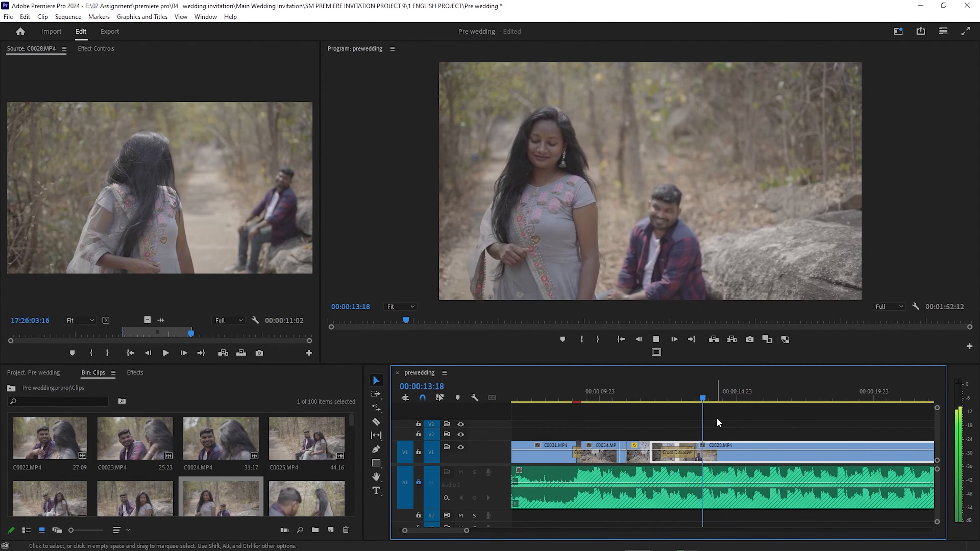
{"action": "key", "text": "="}
{"action": "left_click", "coordinate": [730, 394]}
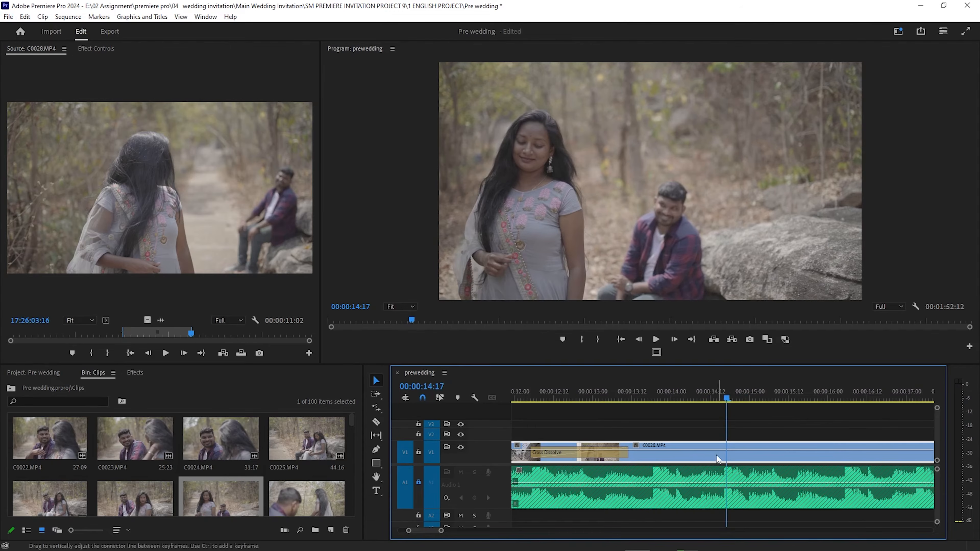
{"action": "key", "text": "="}
{"action": "left_click_drag", "start_coordinate": [746, 396], "coordinate": [729, 404]}
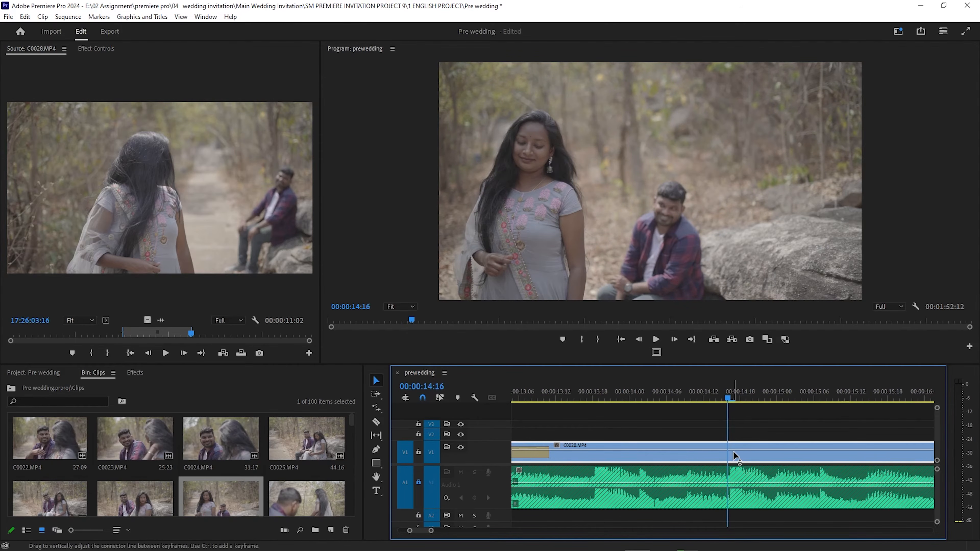
{"action": "key", "text": "ctrl+k"}
- Split C0028.MP4 again at 00:00:14:23 to isolate a short segment on the beat
{"action": "left_click", "coordinate": [734, 394]}
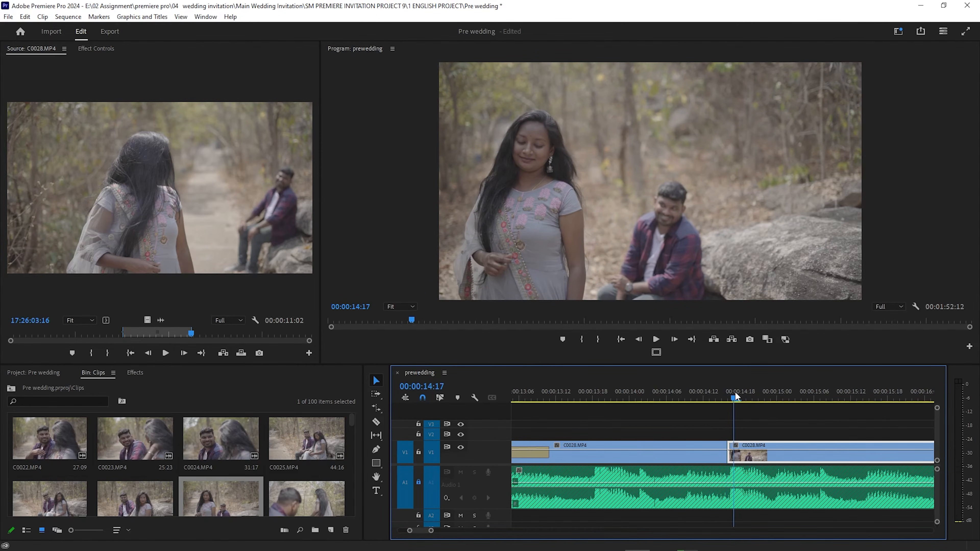
{"action": "left_click_drag", "start_coordinate": [735, 395], "coordinate": [777, 399]}
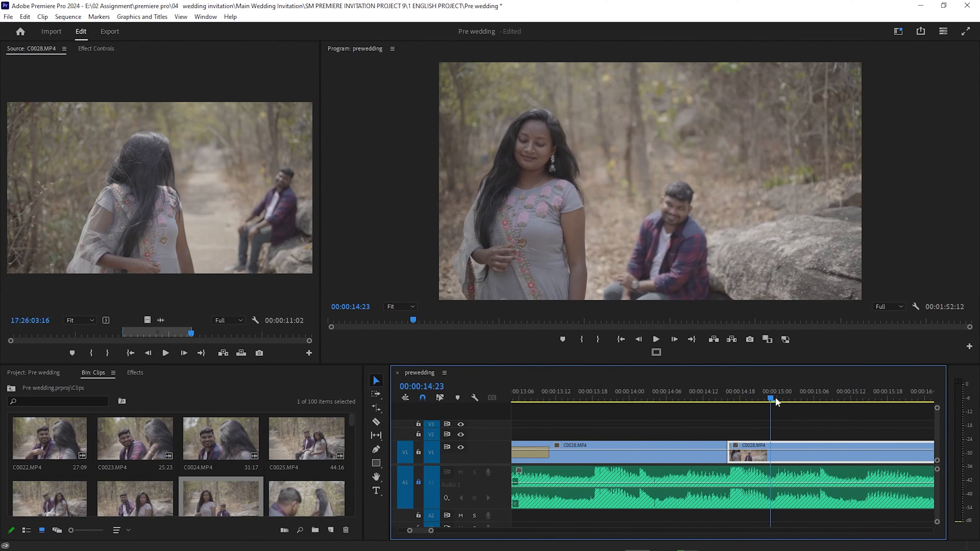
{"action": "key", "text": "ctrl+k"}
- Start a Scale animation on the short C0028.MP4 segment with a keyframe of 100 at its start, 00:00:14:16
{"action": "left_click_drag", "start_coordinate": [765, 399], "coordinate": [727, 398]}
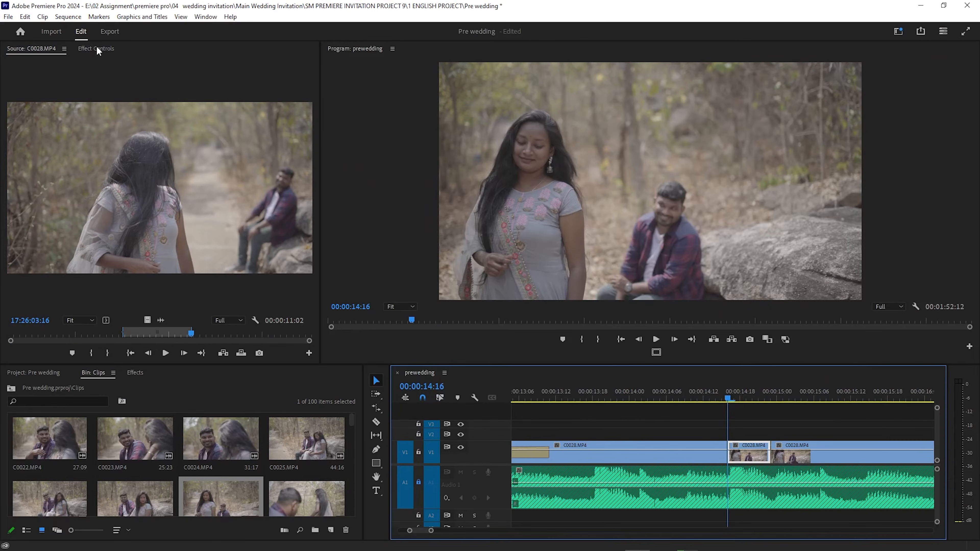
{"action": "left_click", "coordinate": [96, 49]}
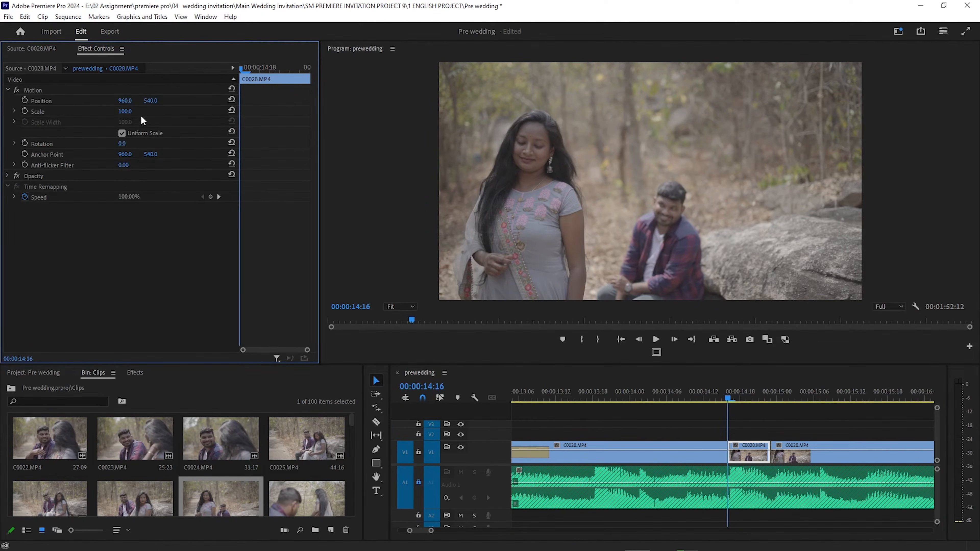
{"action": "left_click", "coordinate": [15, 112]}
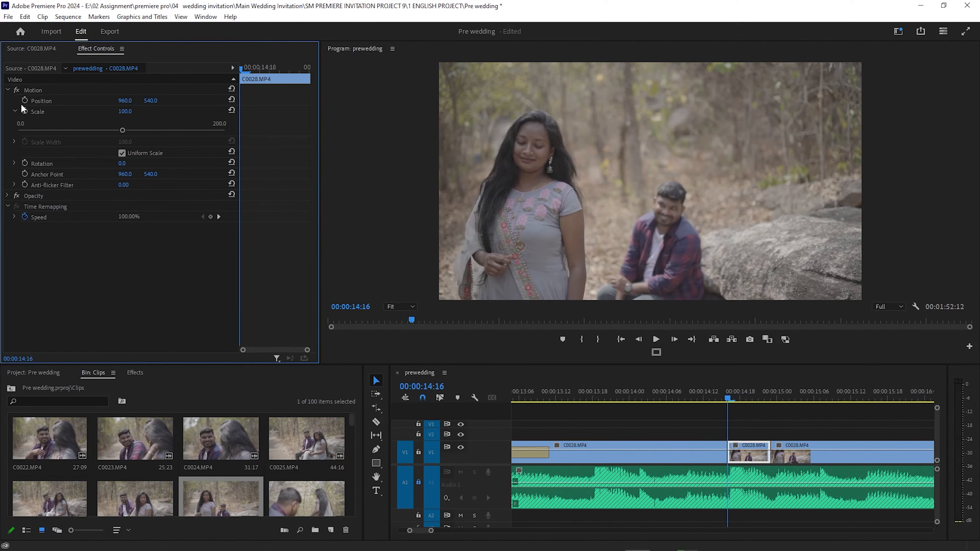
{"action": "left_click", "coordinate": [14, 112]}
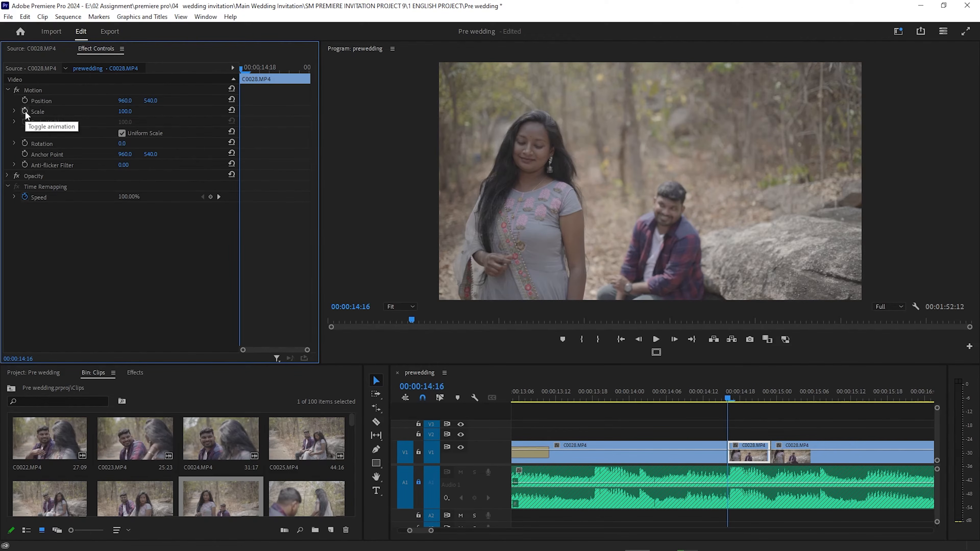
{"action": "left_click", "coordinate": [25, 111]}
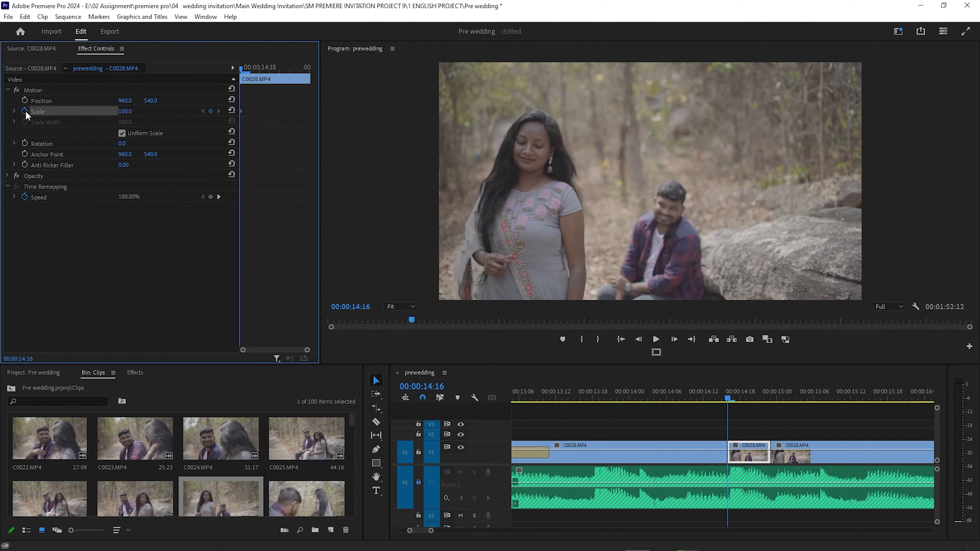
- Add a Scale keyframe of 130 at 00:00:14:21 on the short C0028.MP4 segment and play back the zoom
{"action": "left_click", "coordinate": [289, 69]}
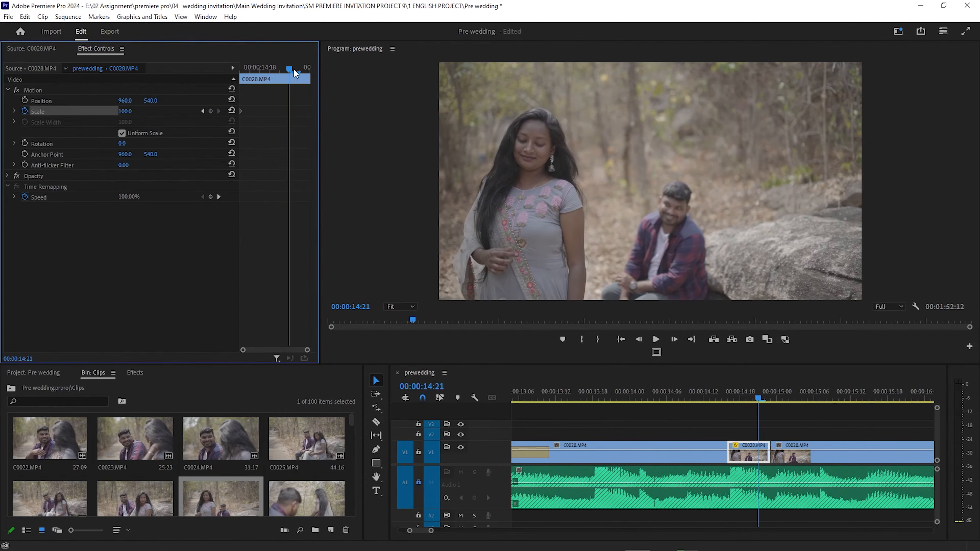
{"action": "left_click", "coordinate": [128, 112]}
{"action": "type", "text": "130"}
{"action": "key", "text": "Return"}
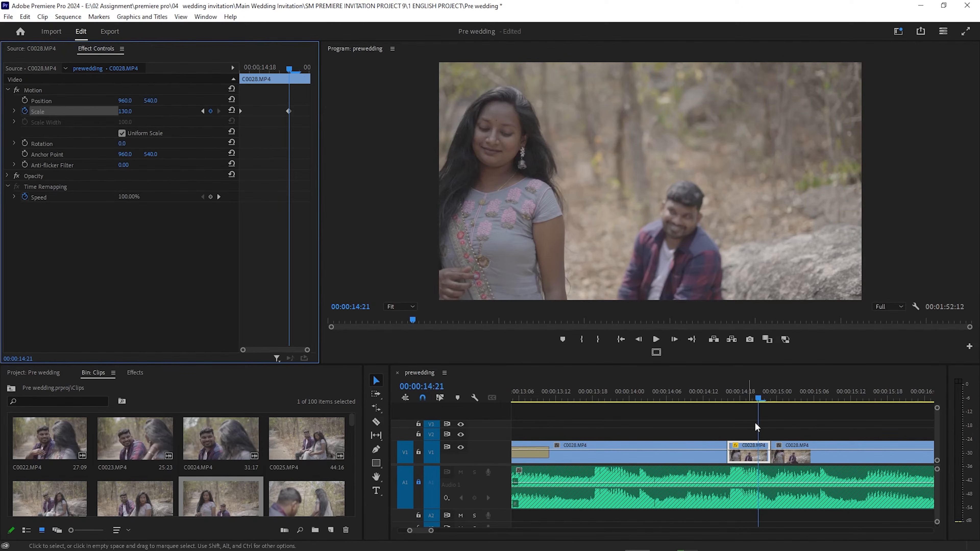
{"action": "left_click_drag", "start_coordinate": [769, 400], "coordinate": [672, 404]}
{"action": "key", "text": "space"}
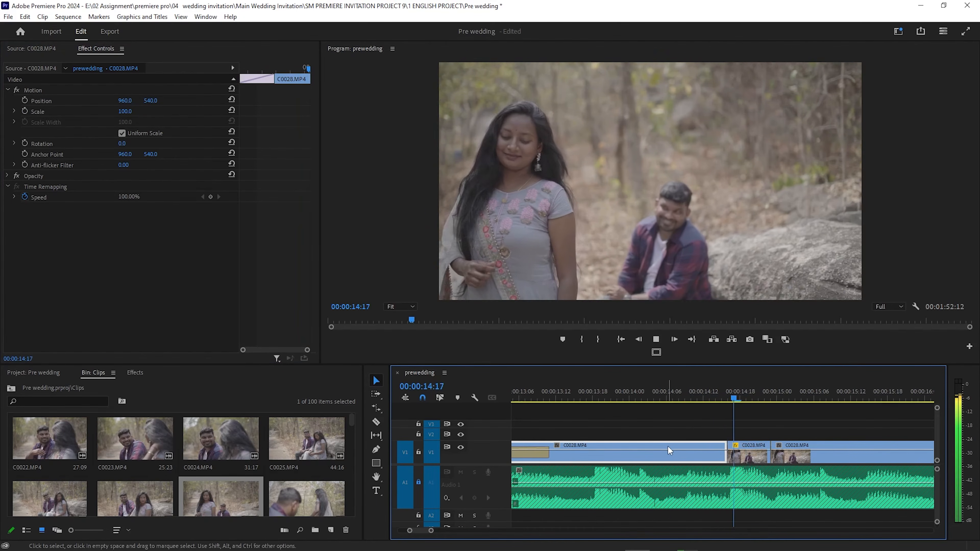
{"action": "key", "text": "space"}
- Move the 130 Scale keyframe earlier to 00:00:14:18, play back the faster zoom, and return the playhead to 00:00:14:16
{"action": "left_click_drag", "start_coordinate": [756, 396], "coordinate": [759, 418]}
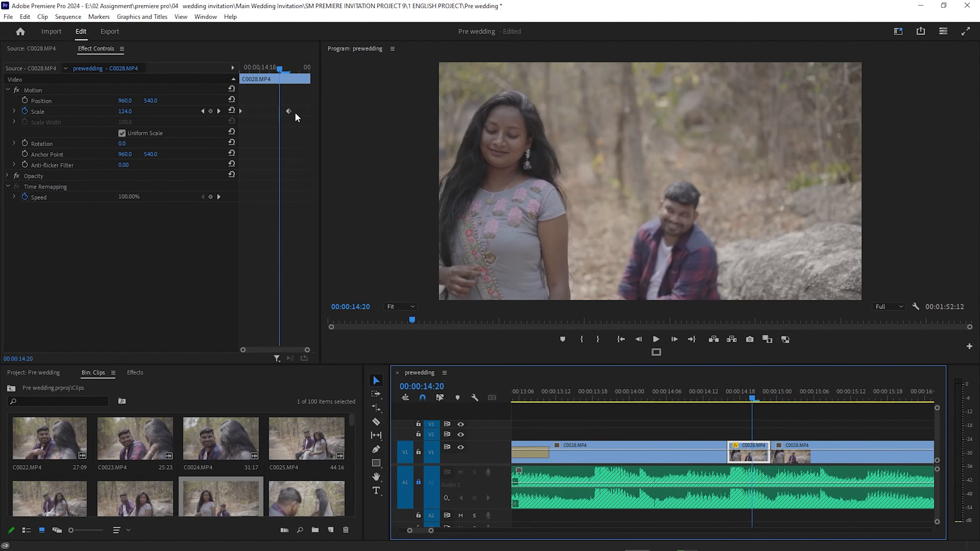
{"action": "left_click_drag", "start_coordinate": [287, 111], "coordinate": [260, 115]}
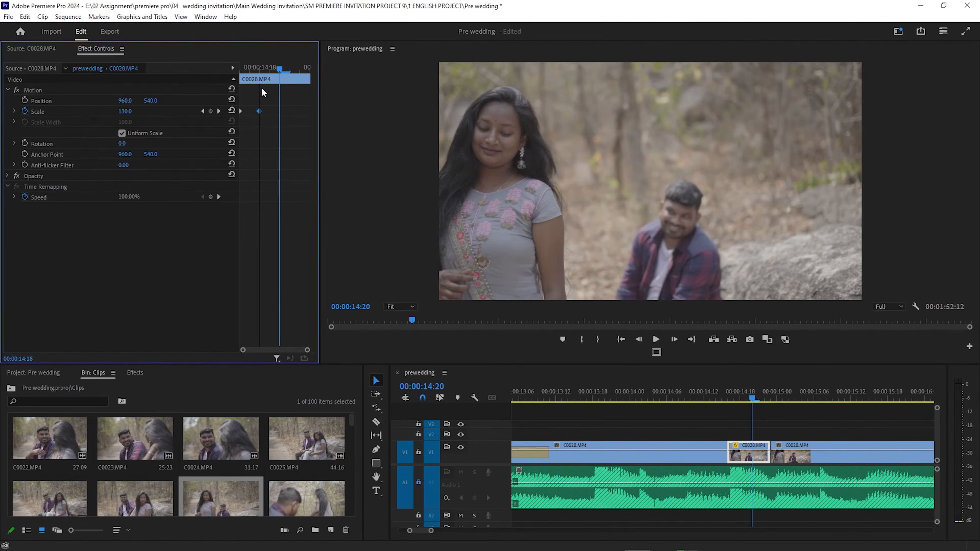
{"action": "left_click_drag", "start_coordinate": [277, 66], "coordinate": [222, 82]}
{"action": "key", "text": "space"}
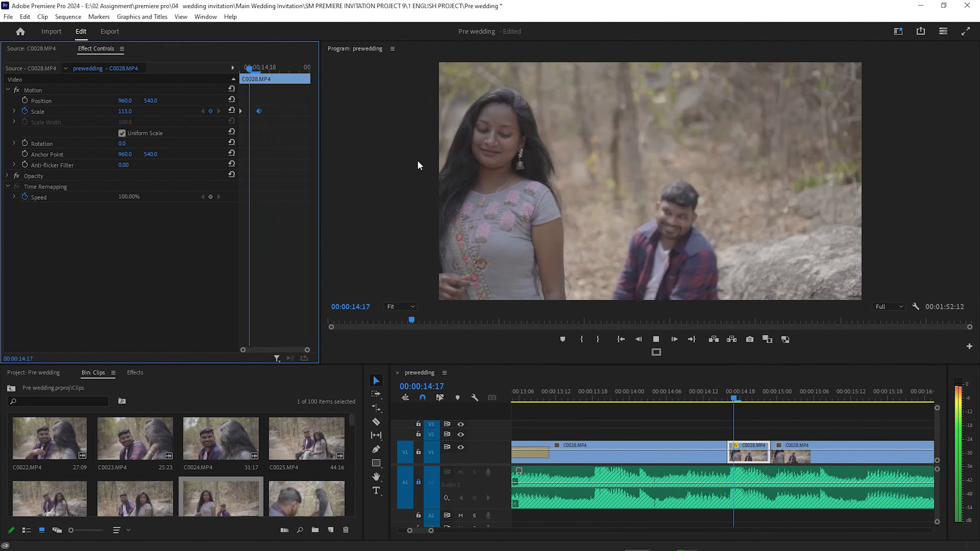
{"action": "key", "text": "space"}
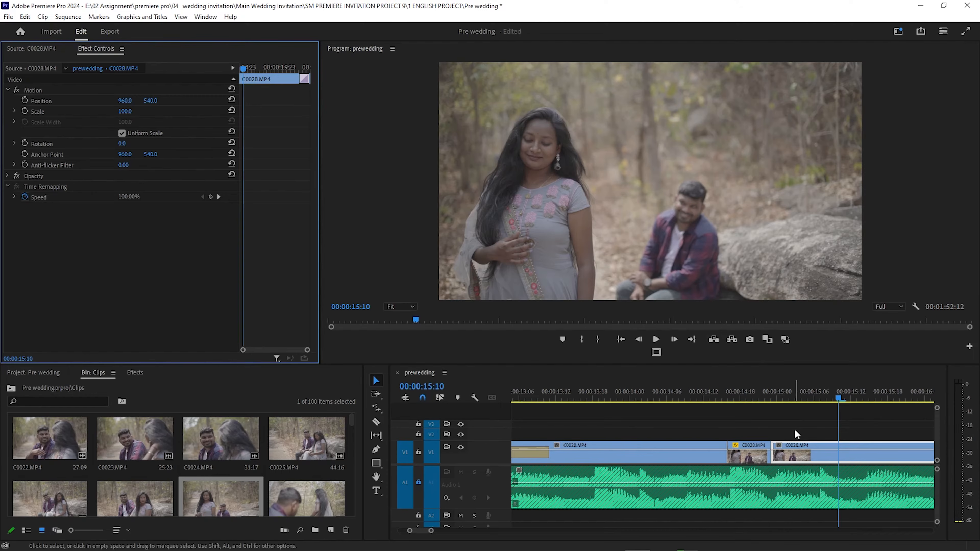
{"action": "left_click", "coordinate": [728, 401]}
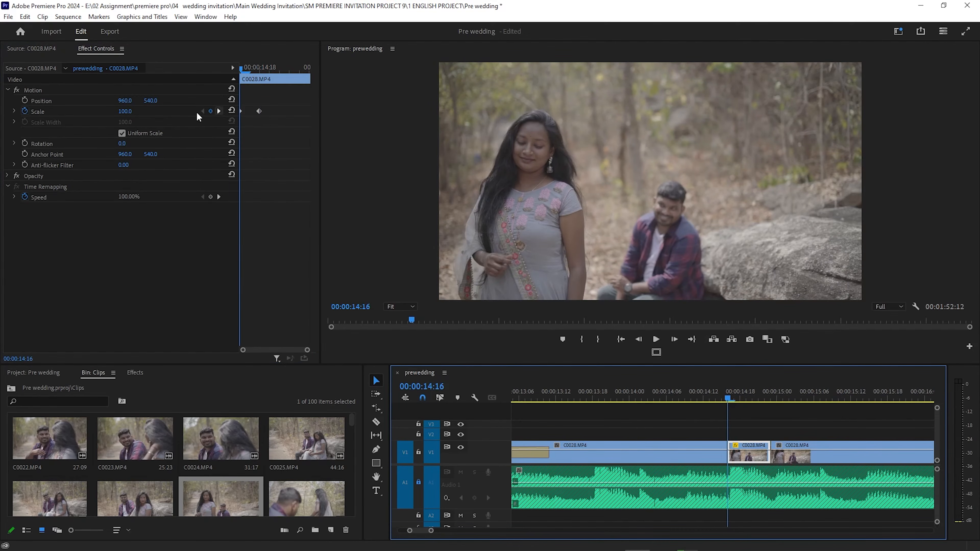
- Apply Ease In to the first Scale keyframe and Ease Out to the second on the short C0028.MP4 segment, and play back the zoom
{"action": "left_click", "coordinate": [15, 111]}
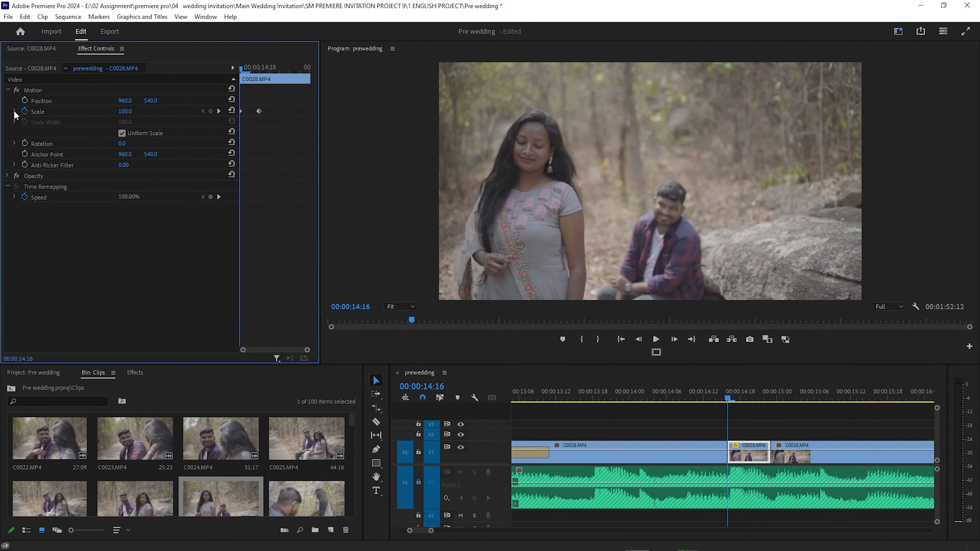
{"action": "right_click", "coordinate": [241, 111]}
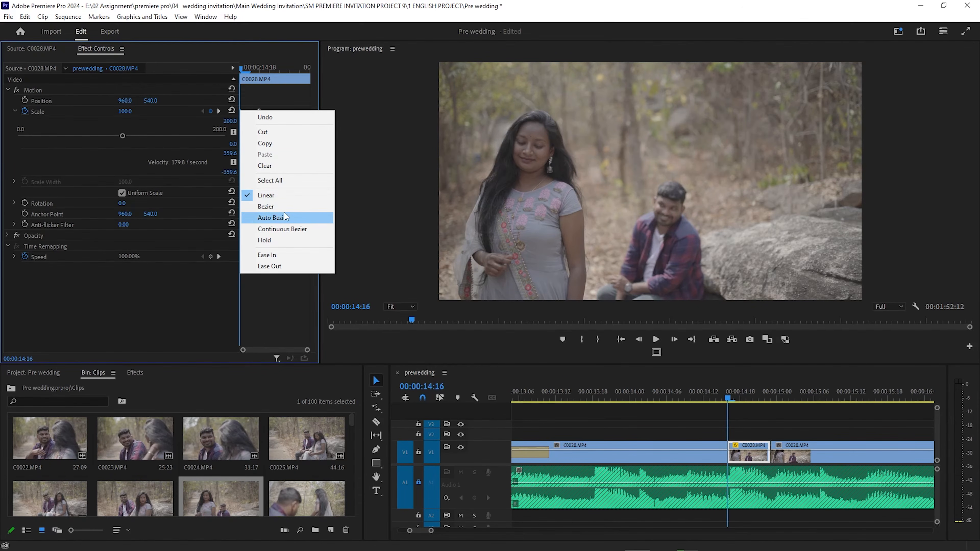
{"action": "left_click", "coordinate": [284, 255]}
{"action": "right_click", "coordinate": [259, 112]}
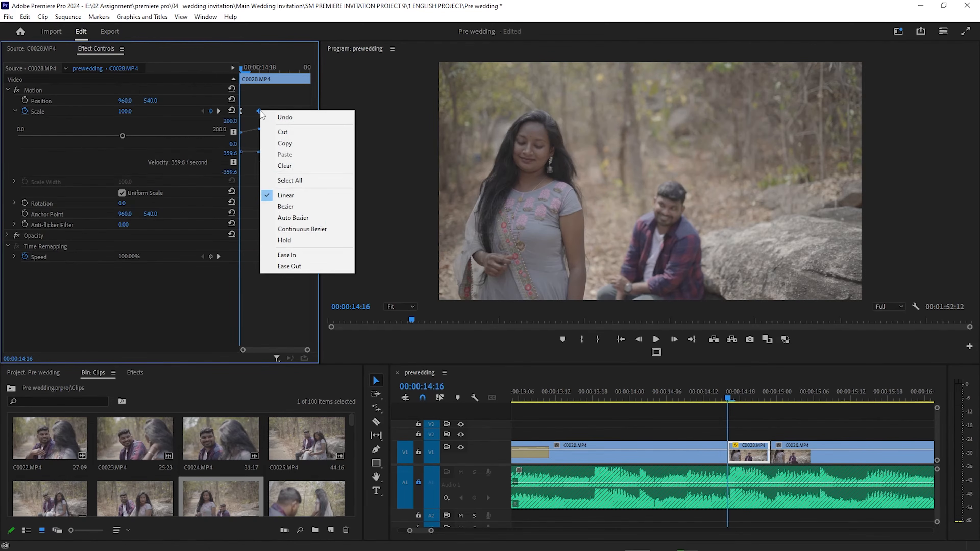
{"action": "left_click", "coordinate": [289, 266]}
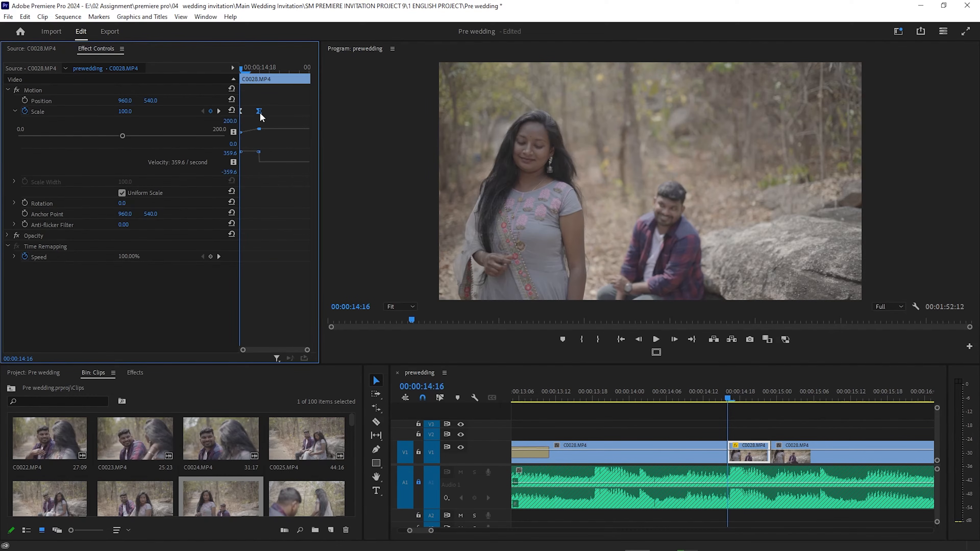
{"action": "left_click_drag", "start_coordinate": [241, 135], "coordinate": [243, 138]}
{"action": "left_click", "coordinate": [684, 399]}
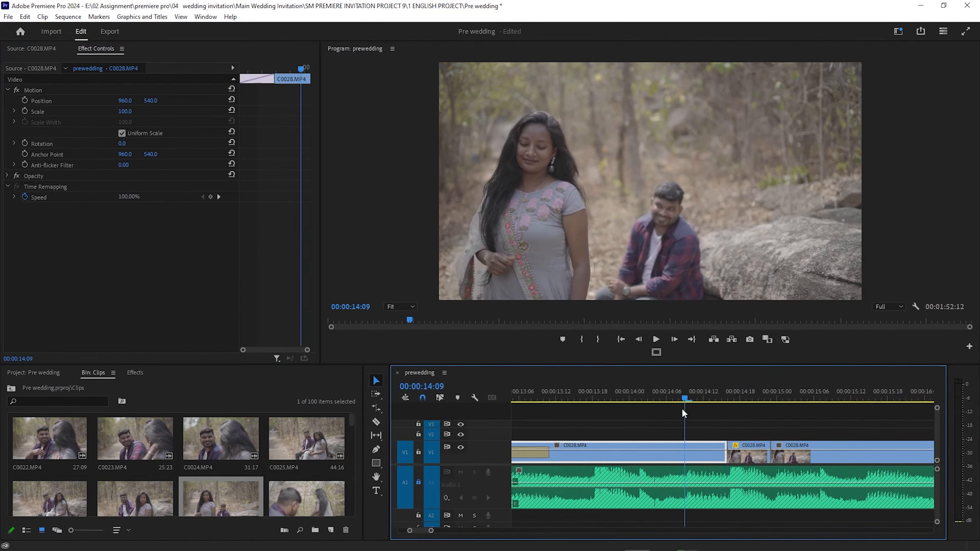
{"action": "key", "text": "space"}
{"action": "key", "text": "space"}
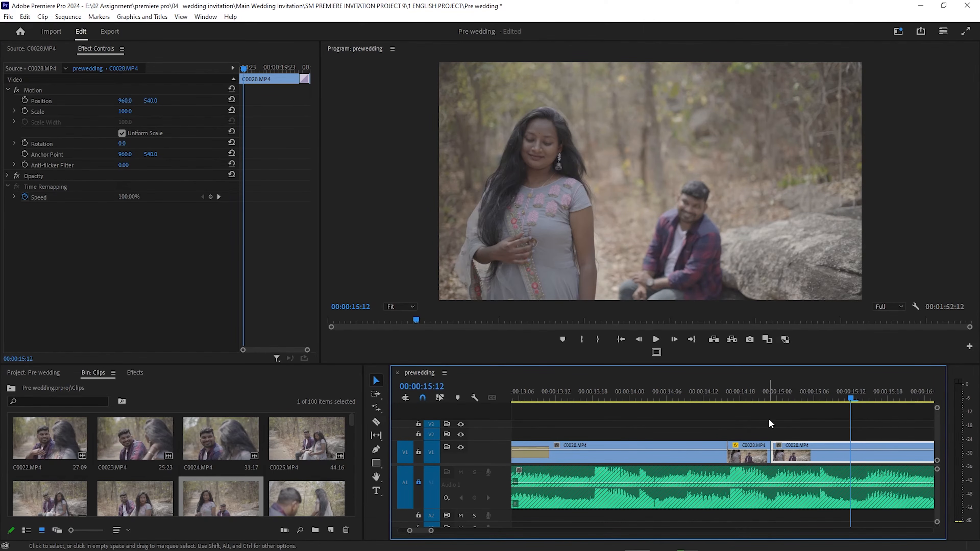
- Undo the Scale zoom and the split at 00:00:14:23 on C0028.MP4, and play back that part of the sequence
{"action": "left_click", "coordinate": [752, 398]}
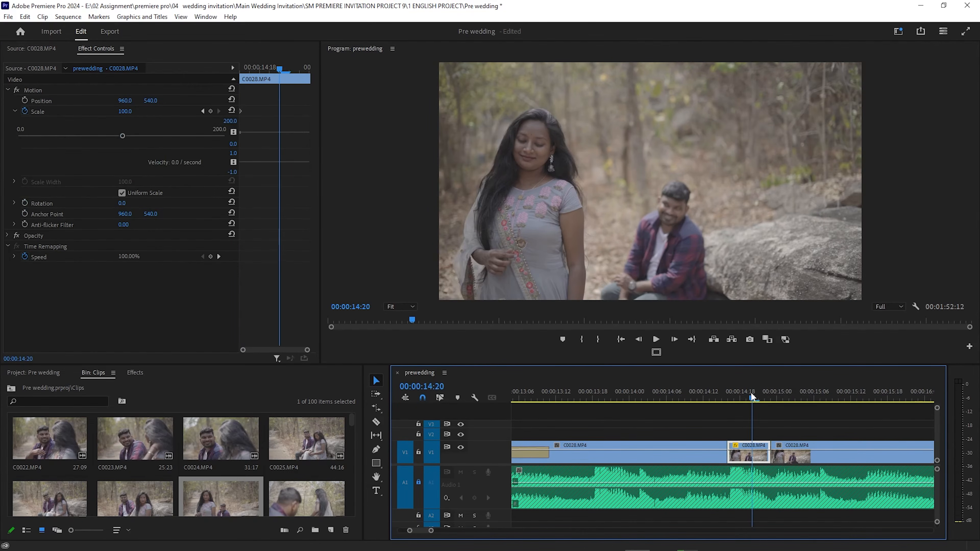
{"action": "key", "text": "ctrl+z"}
{"action": "left_click_drag", "start_coordinate": [752, 397], "coordinate": [696, 403]}
{"action": "key", "text": "space"}
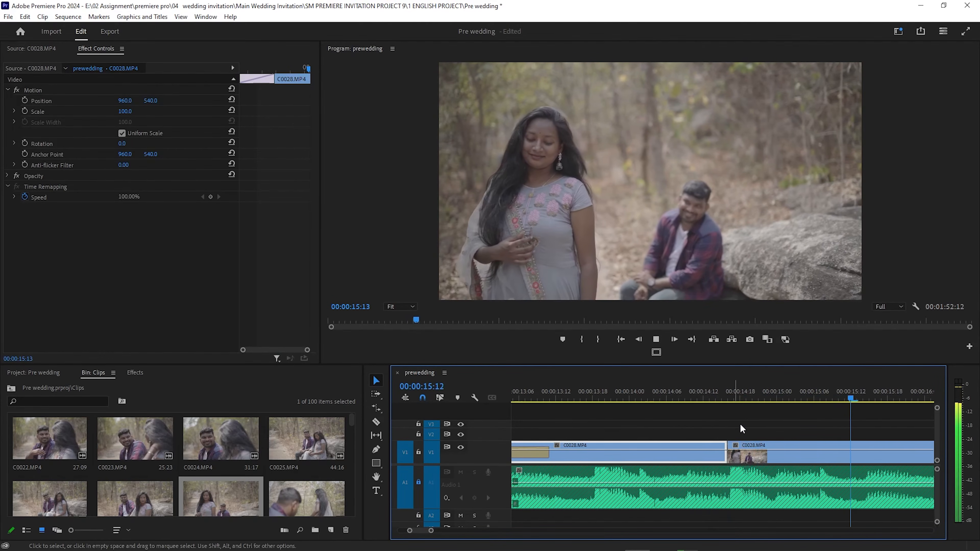
{"action": "scroll", "coordinate": [744, 428], "scroll_direction": "down", "scroll_amount": 2}
{"action": "scroll", "coordinate": [749, 429], "scroll_direction": "down", "scroll_amount": 3, "text": "alt"}
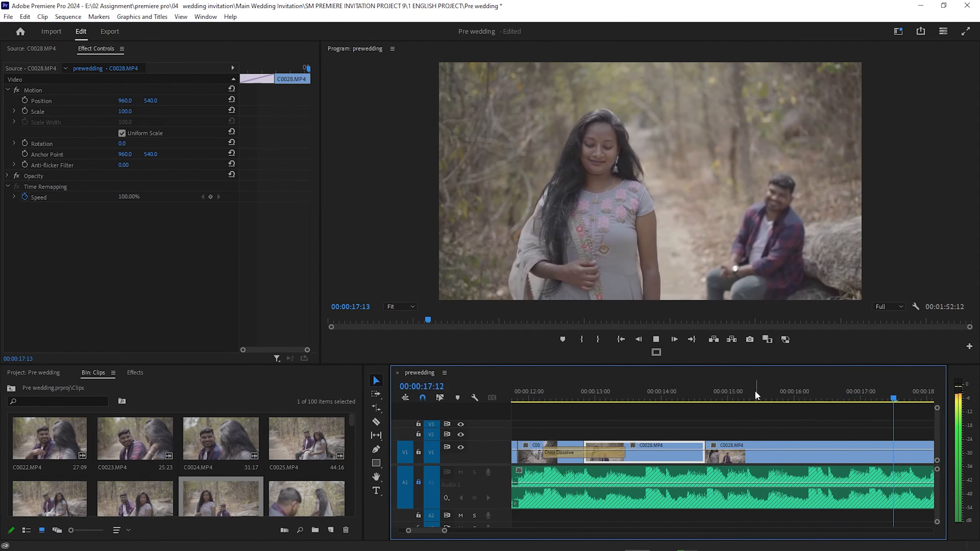
{"action": "key", "text": "space"}
- Split C0028.MP4 at 00:00:16:14, delete the part after the cut, and play back to the new clip end
{"action": "scroll", "coordinate": [813, 393], "scroll_direction": "down", "scroll_amount": 3}
{"action": "scroll", "coordinate": [702, 430], "scroll_direction": "down", "scroll_amount": 2, "text": "alt"}
{"action": "scroll", "coordinate": [707, 434], "scroll_direction": "down", "scroll_amount": 2, "text": "alt"}
{"action": "mouse_move", "coordinate": [630, 400]}
{"action": "left_mouse_down"}
{"action": "mouse_move", "coordinate": [647, 401]}
{"action": "mouse_move", "coordinate": [631, 399]}
{"action": "left_mouse_up"}
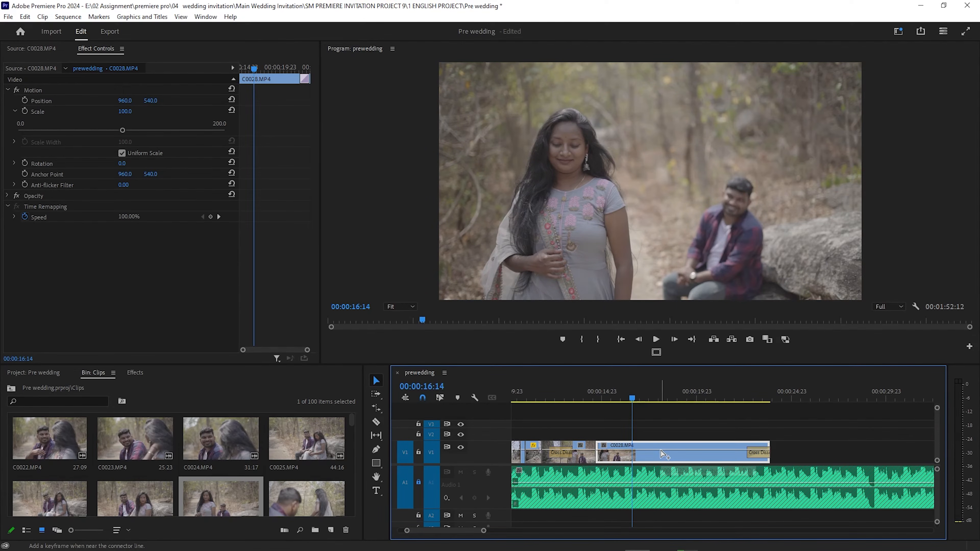
{"action": "key", "text": "ctrl+k"}
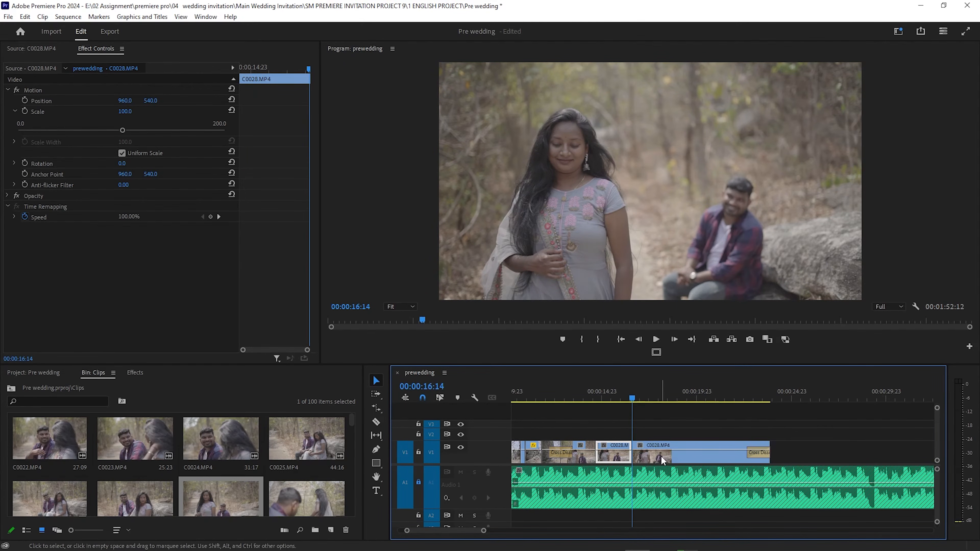
{"action": "left_click", "coordinate": [662, 457]}
{"action": "key", "text": "Delete"}
{"action": "left_click_drag", "start_coordinate": [632, 398], "coordinate": [595, 421]}
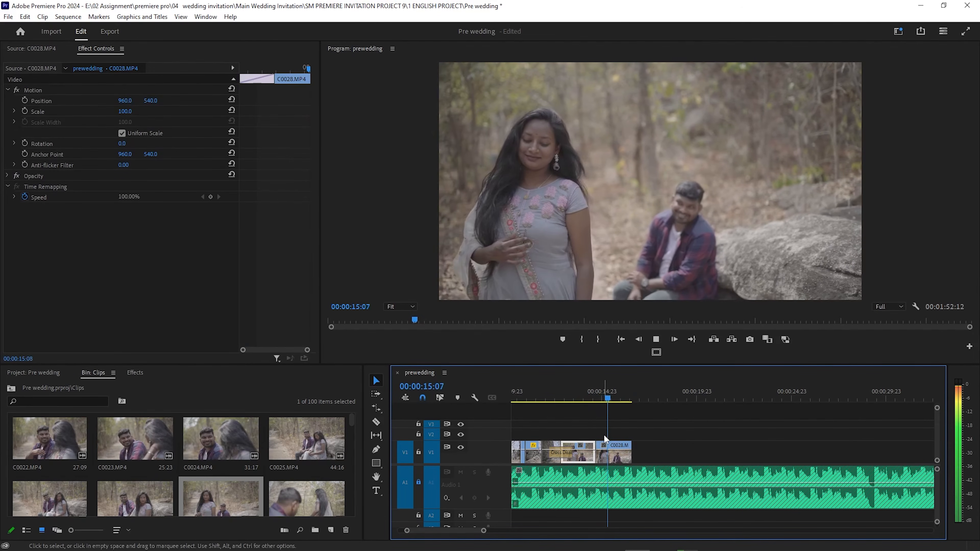
{"action": "key", "text": "space"}
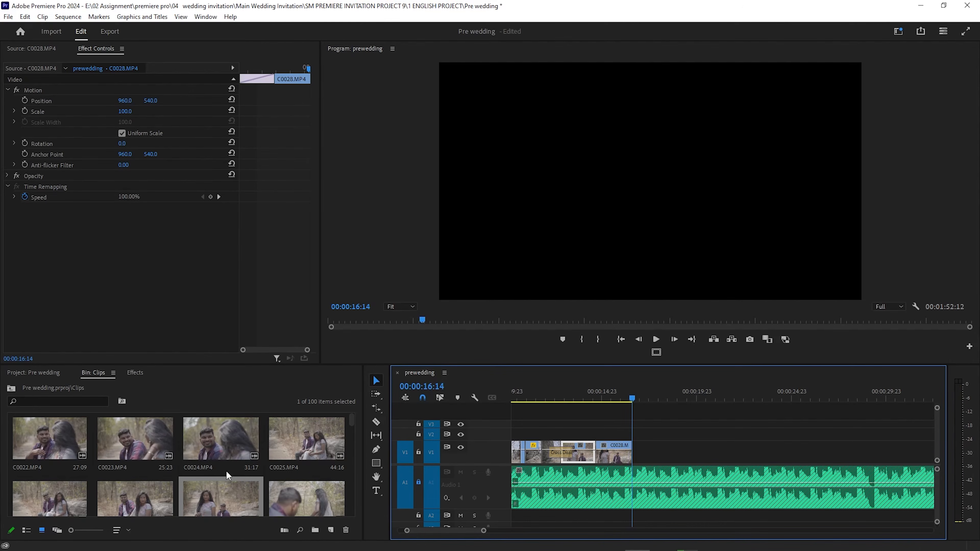
- Load C0049.MP4 from the Clips bin as the source clip and mark its In point at 17:48:17:05
{"action": "scroll", "coordinate": [168, 476], "scroll_direction": "down", "scroll_amount": 1}
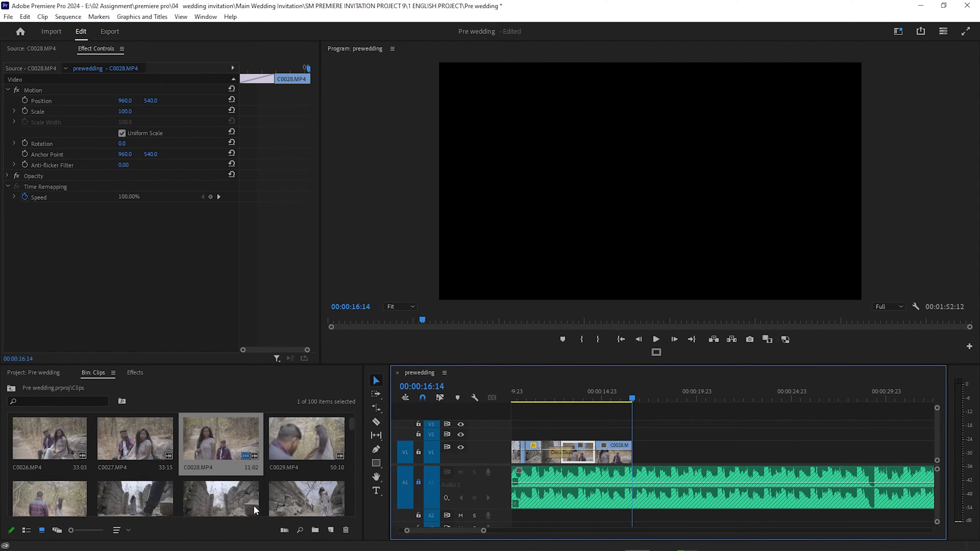
{"action": "scroll", "coordinate": [144, 477], "scroll_direction": "down", "scroll_amount": 1}
{"action": "scroll", "coordinate": [217, 487], "scroll_direction": "down", "scroll_amount": 2}
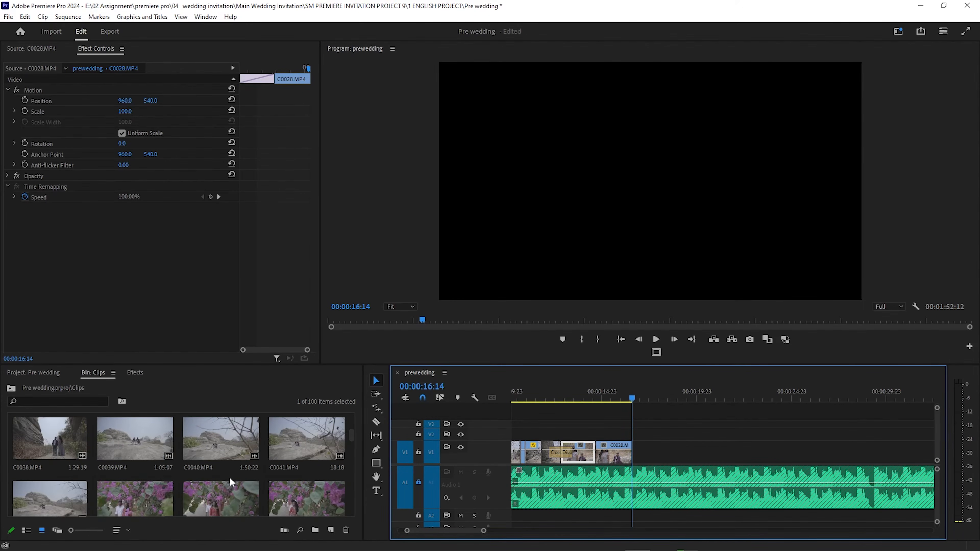
{"action": "scroll", "coordinate": [177, 489], "scroll_direction": "down", "scroll_amount": 1}
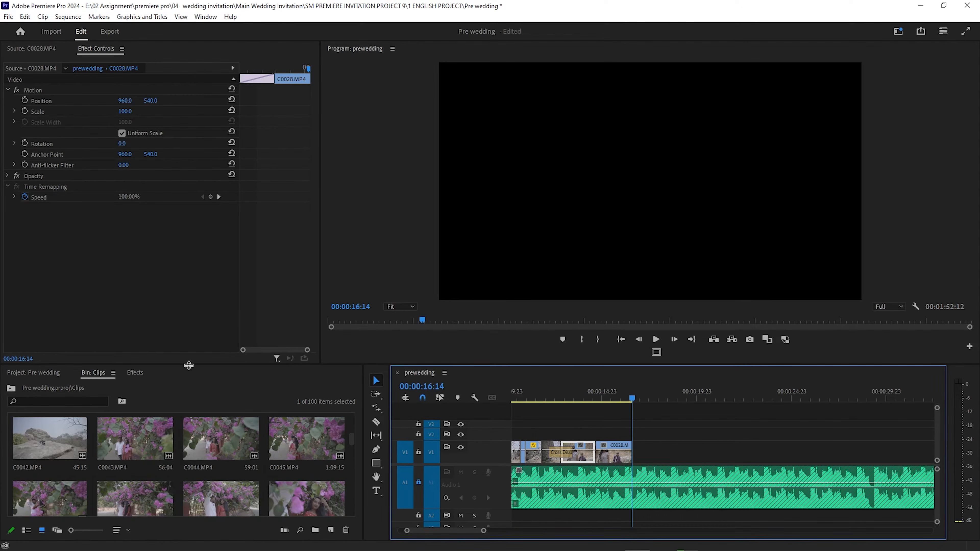
{"action": "left_click_drag", "start_coordinate": [189, 365], "coordinate": [199, 308]}
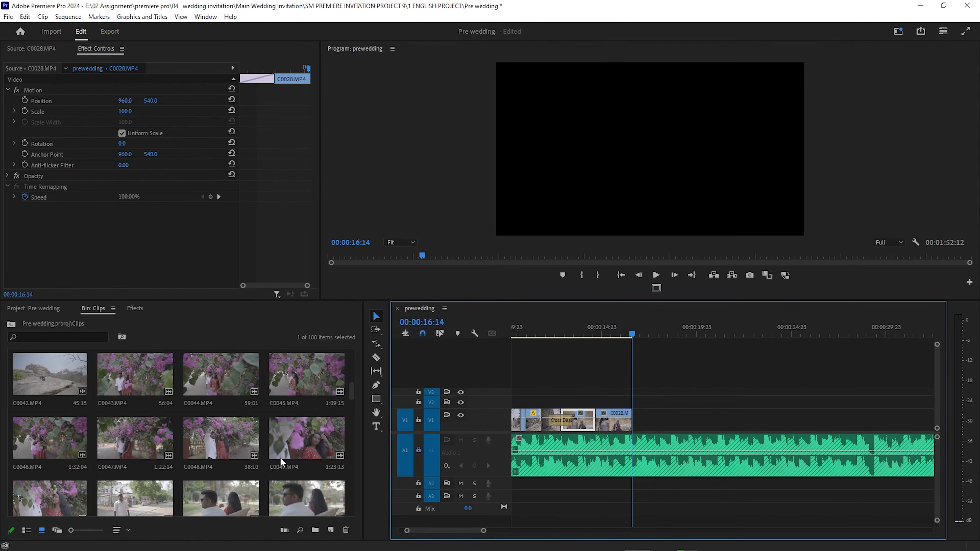
{"action": "double_click", "coordinate": [319, 436]}
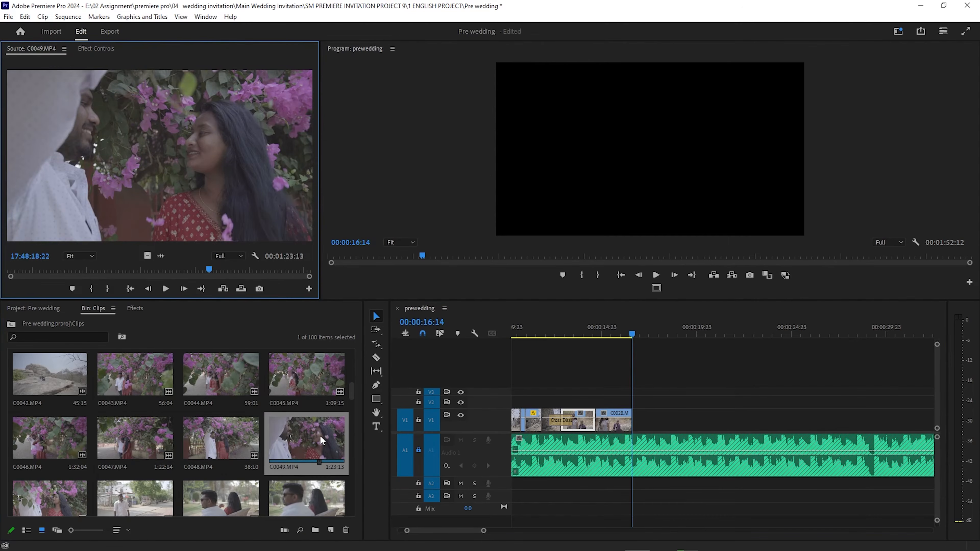
{"action": "left_click", "coordinate": [31, 272]}
{"action": "left_click_drag", "start_coordinate": [33, 275], "coordinate": [203, 276]}
{"action": "key", "text": "i"}
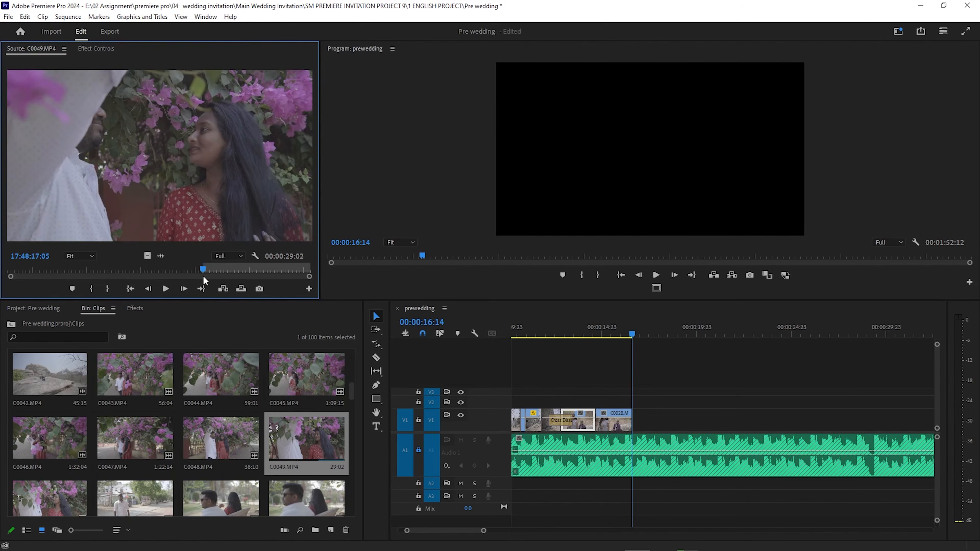
- Load C0103.MP4 from the Clips bin as the source clip, mark its In point at about 18:30:35, and preview the shot
{"action": "scroll", "coordinate": [232, 417], "scroll_direction": "down", "scroll_amount": 5}
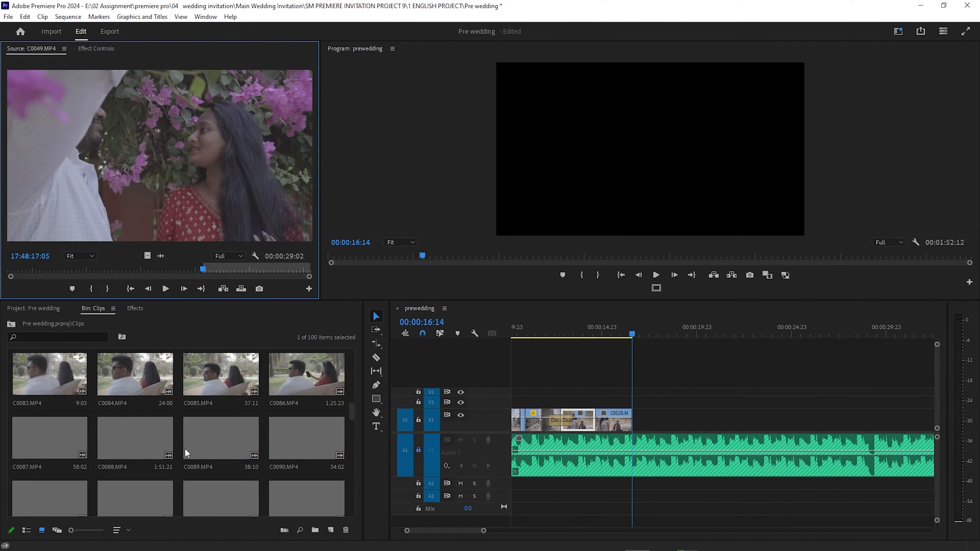
{"action": "scroll", "coordinate": [156, 423], "scroll_direction": "down", "scroll_amount": 2}
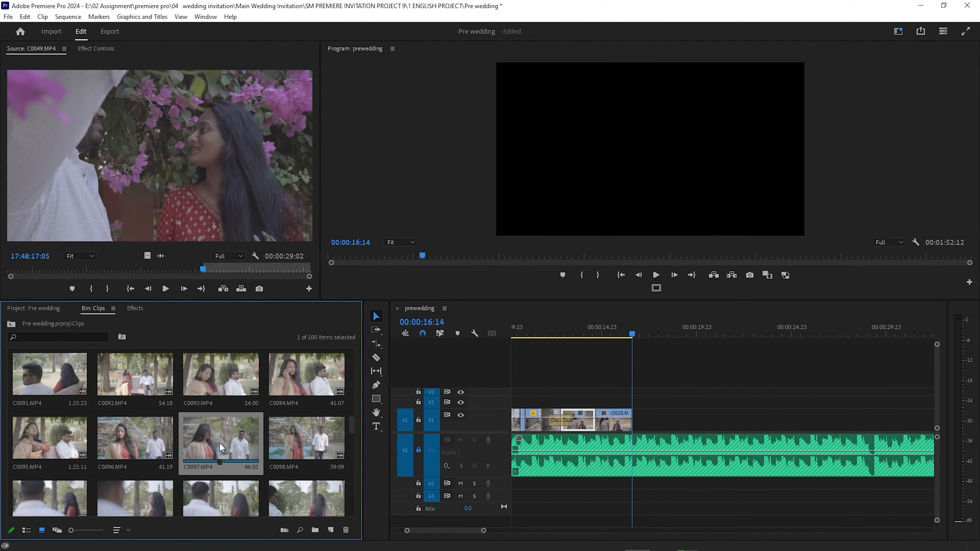
{"action": "scroll", "coordinate": [220, 443], "scroll_direction": "down", "scroll_amount": 1}
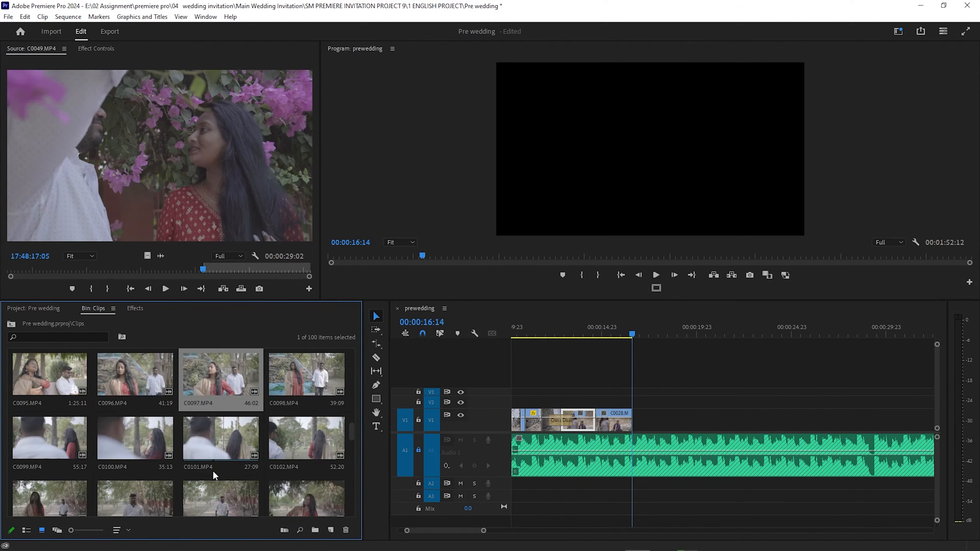
{"action": "scroll", "coordinate": [213, 466], "scroll_direction": "down", "scroll_amount": 1}
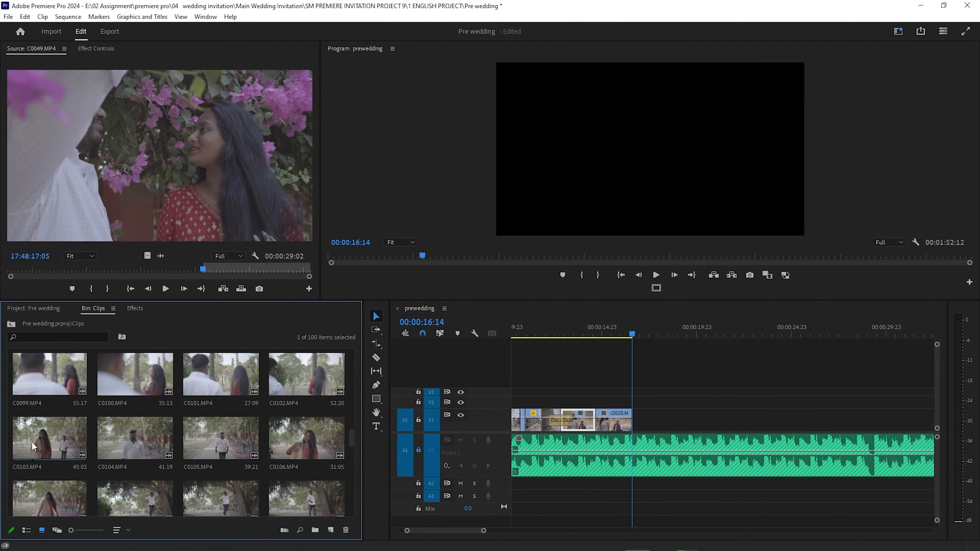
{"action": "double_click", "coordinate": [52, 442]}
{"action": "mouse_move", "coordinate": [166, 270]}
{"action": "left_mouse_down"}
{"action": "mouse_move", "coordinate": [10, 277]}
{"action": "mouse_move", "coordinate": [180, 274]}
{"action": "left_mouse_up"}
{"action": "left_click_drag", "start_coordinate": [185, 275], "coordinate": [154, 288]}
{"action": "key", "text": "i"}
{"action": "key", "text": "space"}
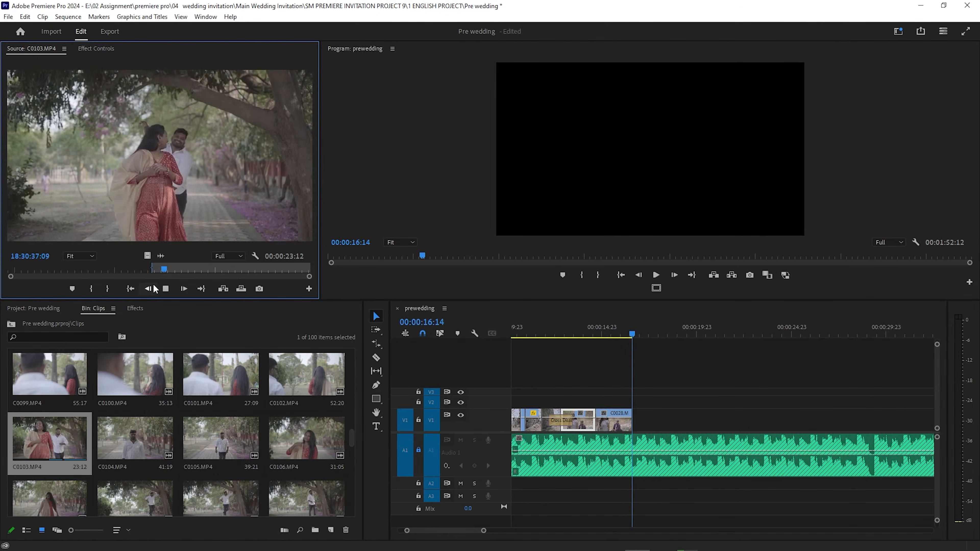
{"action": "left_click", "coordinate": [197, 270]}
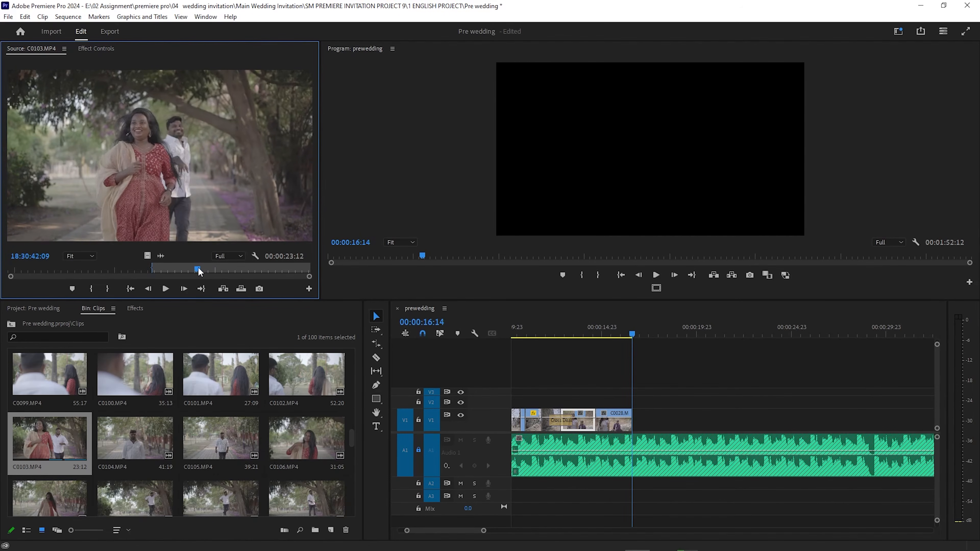
{"action": "left_click_drag", "start_coordinate": [199, 271], "coordinate": [143, 289]}
- Check C0106.MP4 as an alternative, return to C0103.MP4, and mark its Out point at 18:30:42:03
{"action": "double_click", "coordinate": [289, 435]}
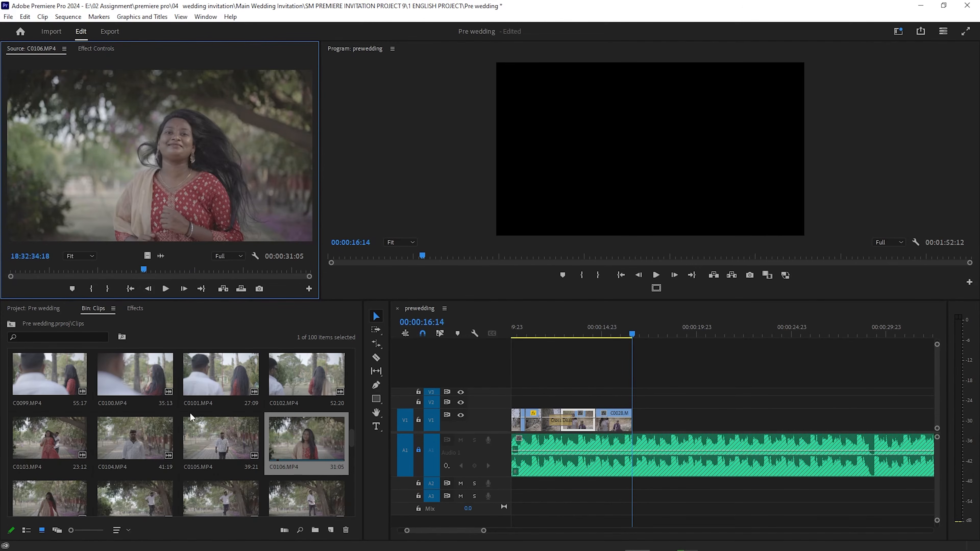
{"action": "double_click", "coordinate": [47, 434]}
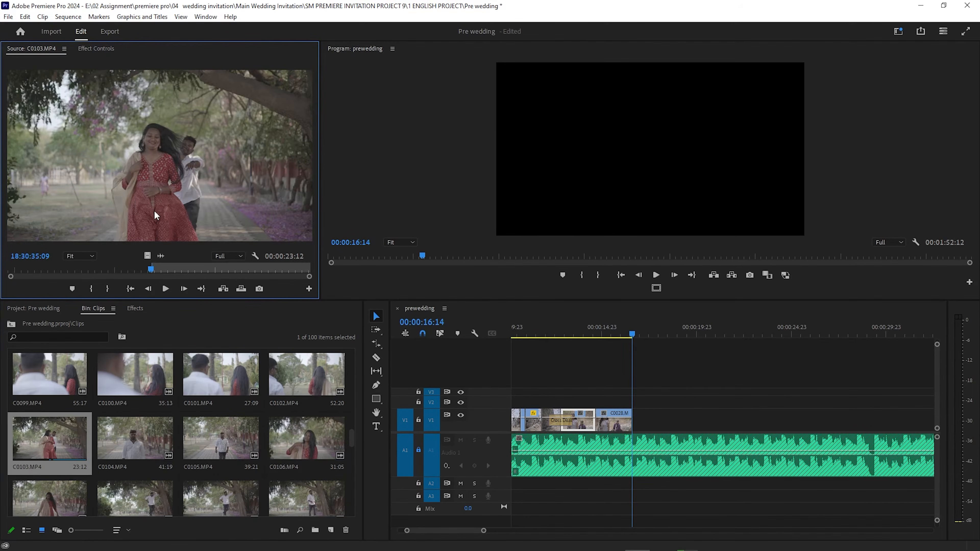
{"action": "left_click_drag", "start_coordinate": [151, 274], "coordinate": [197, 275]}
{"action": "key", "text": "o"}
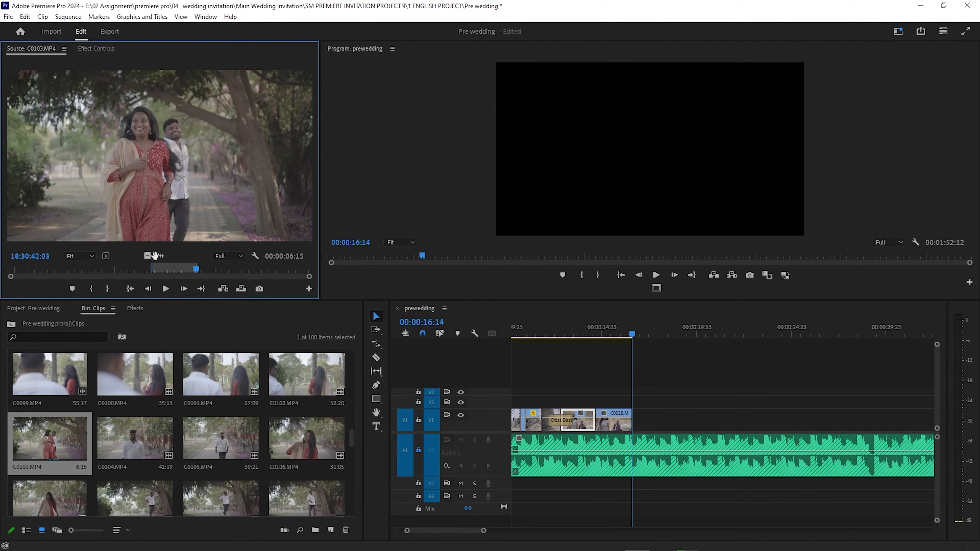
- Place the marked part of C0103.MP4 on V1 at 00:00:16:14, directly after C0028.MP4, and play back the cut
{"action": "left_click_drag", "start_coordinate": [450, 337], "coordinate": [627, 430]}
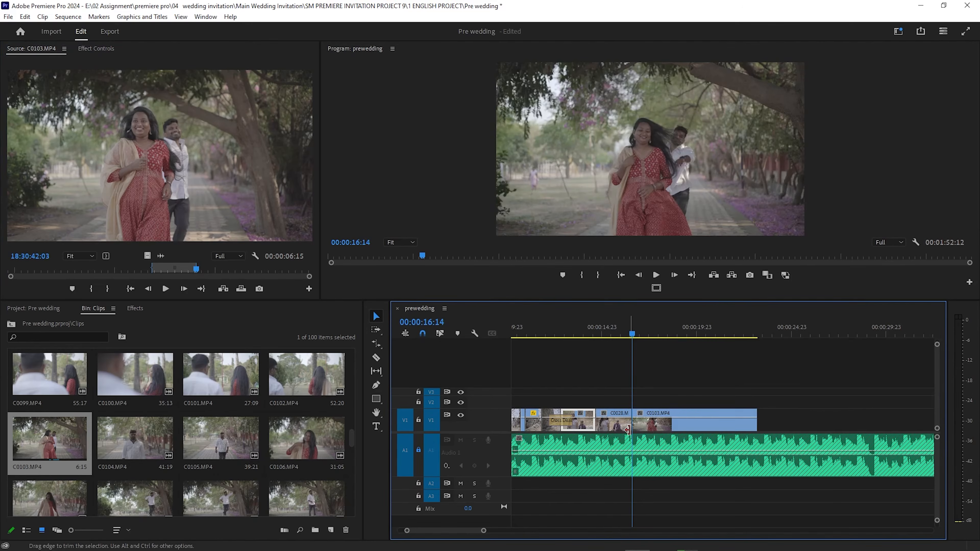
{"action": "scroll", "coordinate": [643, 447], "scroll_direction": "up", "scroll_amount": 5}
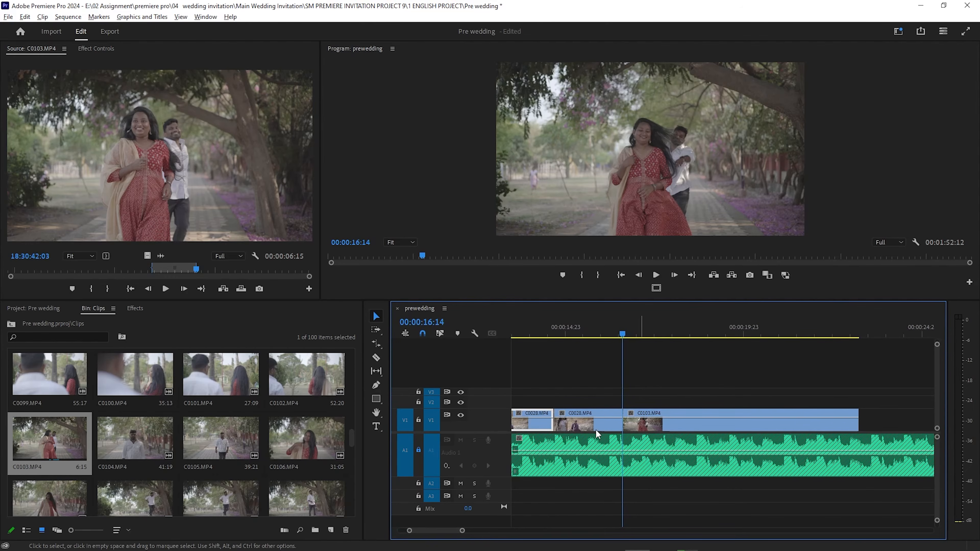
{"action": "scroll", "coordinate": [595, 428], "scroll_direction": "down", "scroll_amount": 5}
{"action": "left_click_drag", "start_coordinate": [609, 335], "coordinate": [563, 337]}
{"action": "key", "text": "space"}
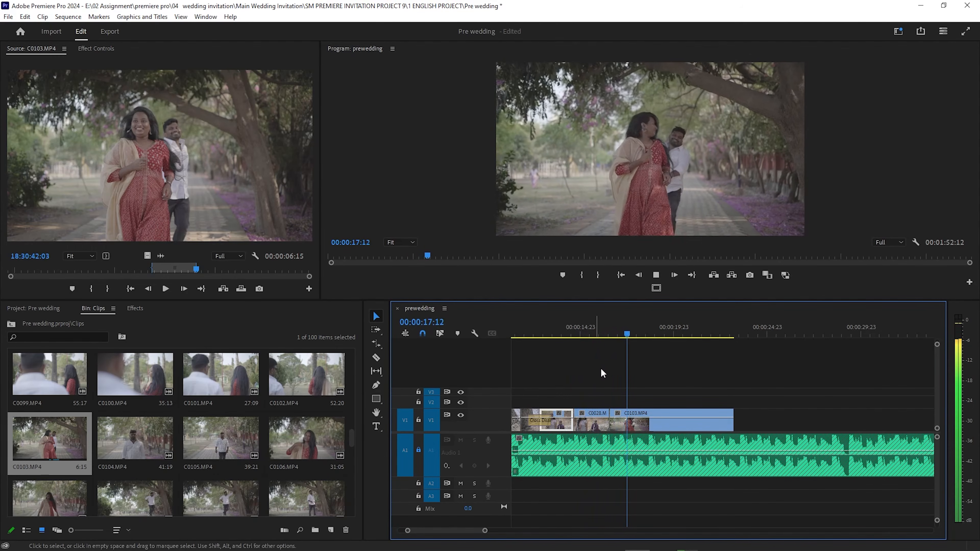
{"action": "key", "text": "space"}
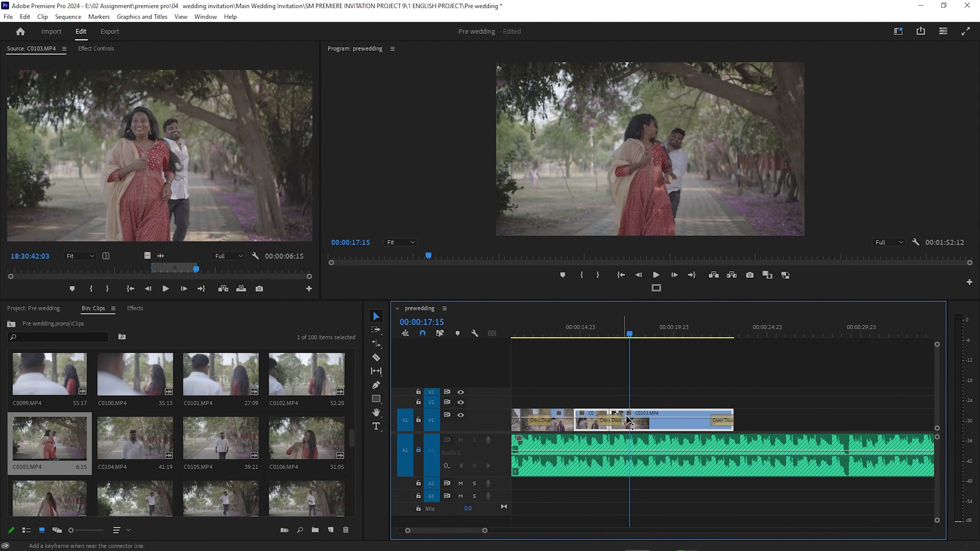
- Add a Cross Dissolve between C0028.MP4 and C0103.MP4 with none at the end of C0103.MP4, and play back the transition
{"action": "left_click", "coordinate": [728, 421]}
{"action": "key", "text": "Delete"}
{"action": "left_click", "coordinate": [609, 334]}
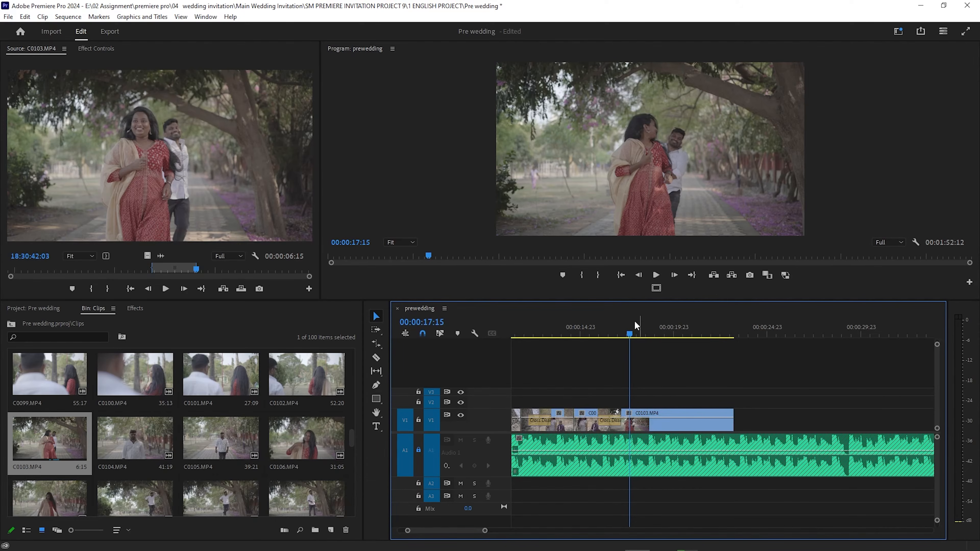
{"action": "left_click_drag", "start_coordinate": [608, 334], "coordinate": [591, 335]}
{"action": "key", "text": "space"}
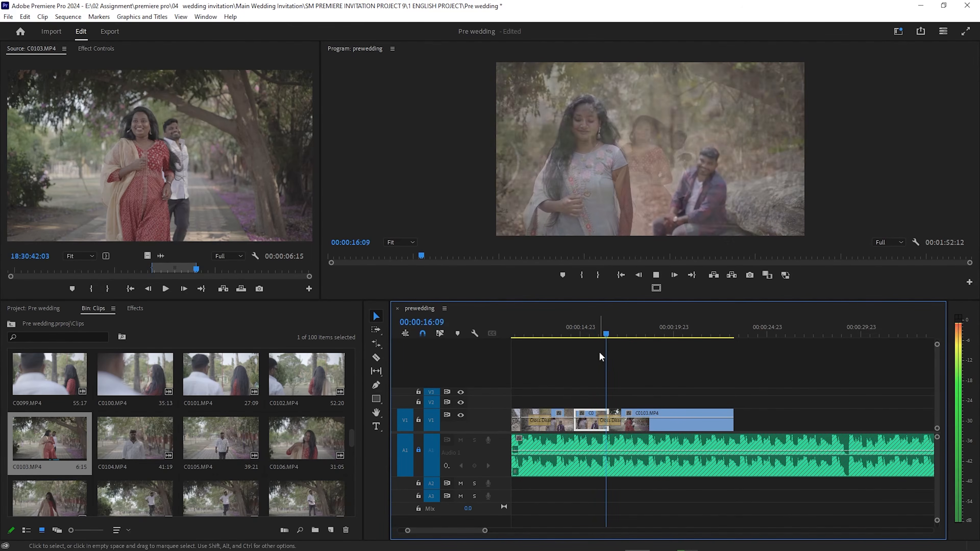
{"action": "scroll", "coordinate": [643, 408], "scroll_direction": "down", "scroll_amount": 2}
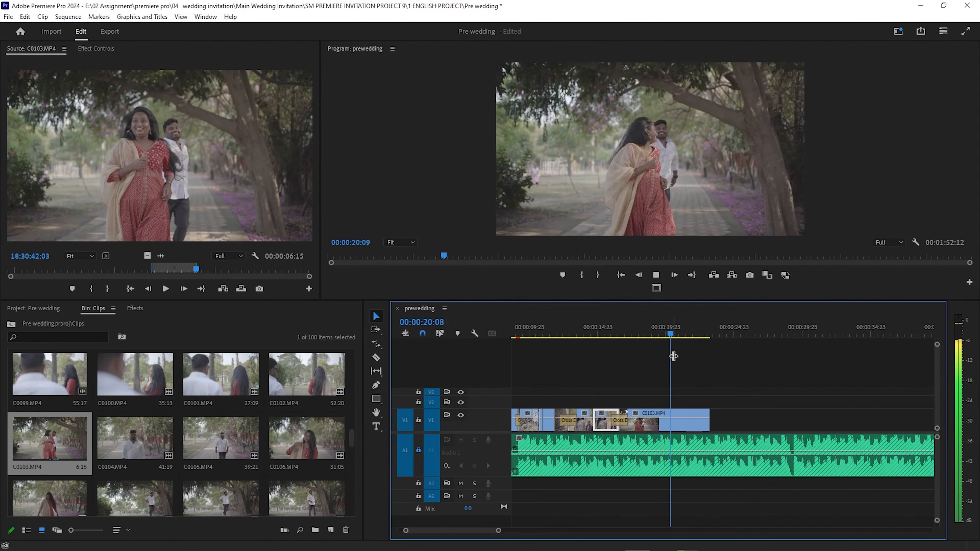
- Trim the end of C0103.MP4 on V1 back to 00:00:21:02
{"action": "key", "text": "space"}
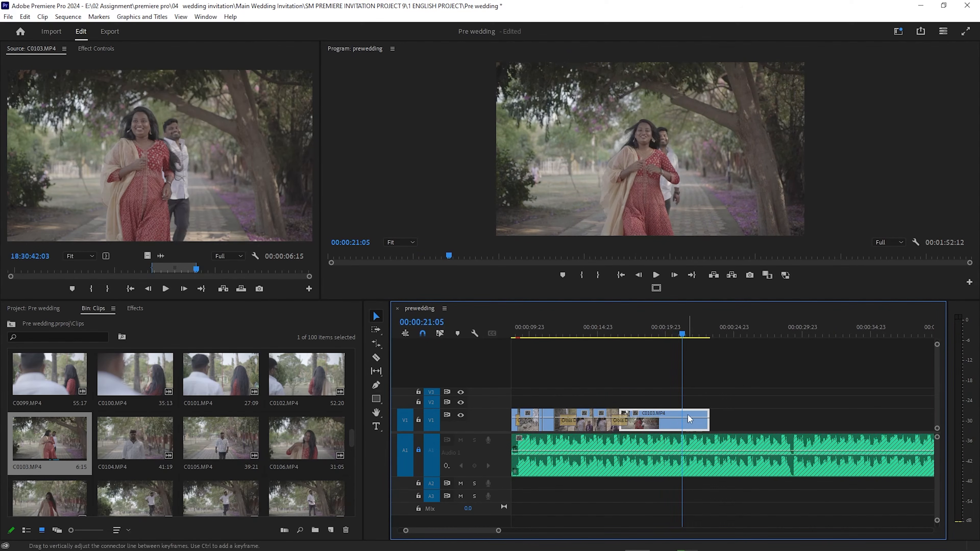
{"action": "left_click_drag", "start_coordinate": [683, 335], "coordinate": [681, 334]}
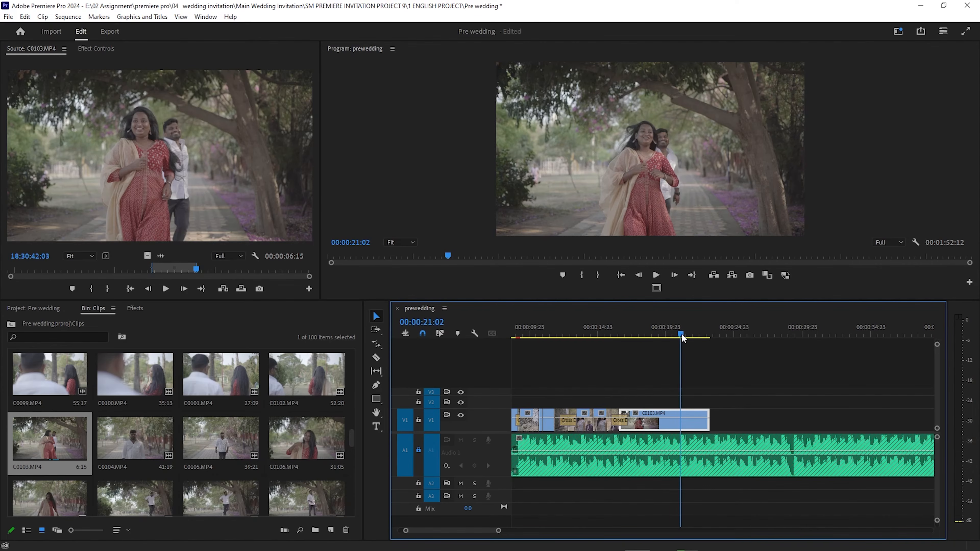
{"action": "left_click_drag", "start_coordinate": [708, 424], "coordinate": [681, 431]}
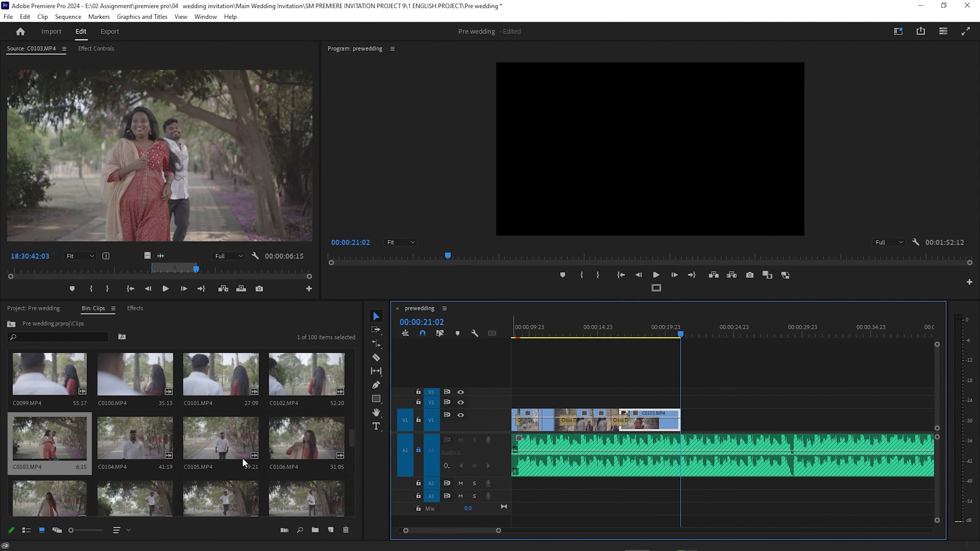
- Load C0106.MP4 as the source clip, mark its In point, and compare the shot with the end of C0103.MP4
{"action": "double_click", "coordinate": [291, 440]}
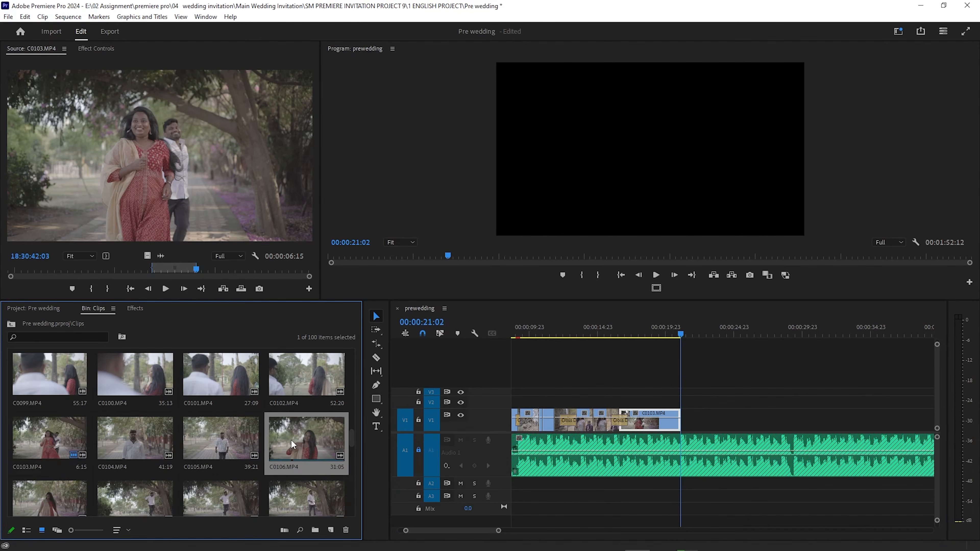
{"action": "mouse_move", "coordinate": [95, 270]}
{"action": "left_mouse_down"}
{"action": "mouse_move", "coordinate": [58, 281]}
{"action": "mouse_move", "coordinate": [199, 280]}
{"action": "mouse_move", "coordinate": [162, 279]}
{"action": "left_mouse_up"}
{"action": "key", "text": "i"}
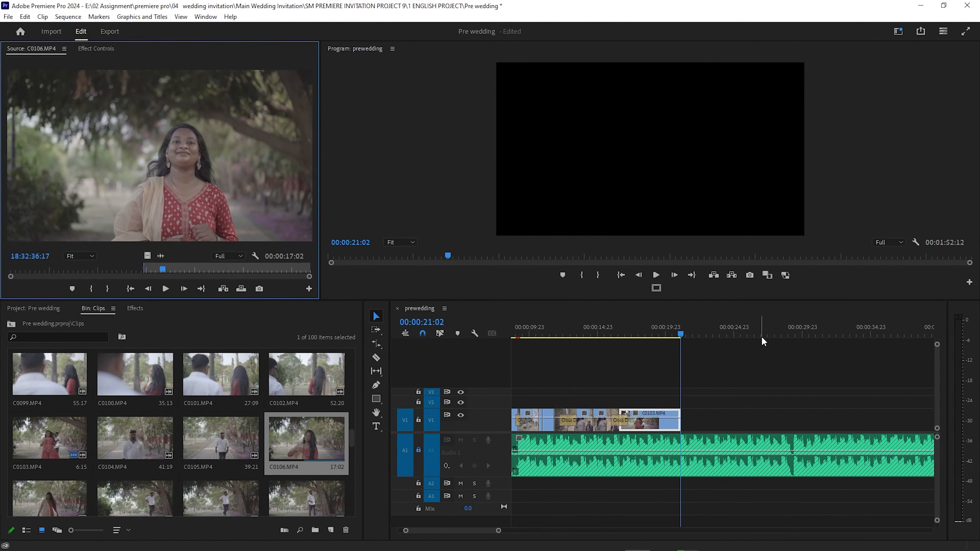
{"action": "mouse_move", "coordinate": [680, 337]}
{"action": "left_mouse_down"}
{"action": "mouse_move", "coordinate": [656, 334]}
{"action": "mouse_move", "coordinate": [678, 336]}
{"action": "left_mouse_up"}
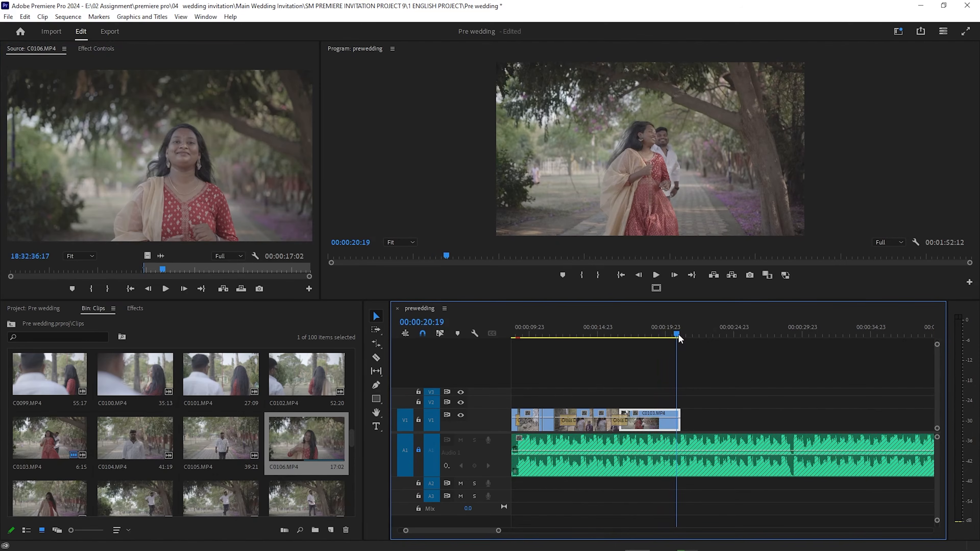
{"action": "left_click_drag", "start_coordinate": [182, 277], "coordinate": [220, 271]}
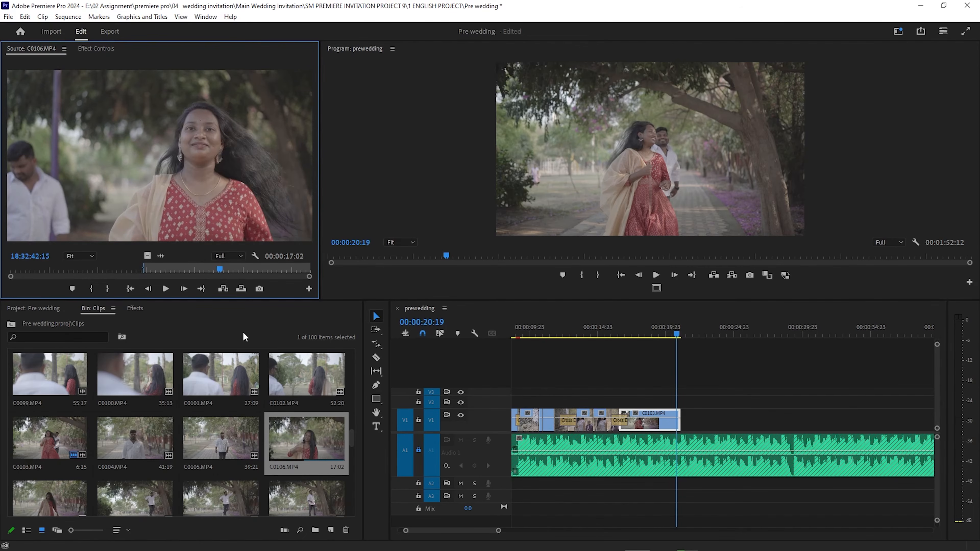
- Preview C0107.MP4 and C0108.MP4 as alternatives, and return to C0106.MP4 to review its beginning
{"action": "double_click", "coordinate": [42, 492]}
{"action": "left_click_drag", "start_coordinate": [85, 268], "coordinate": [219, 267]}
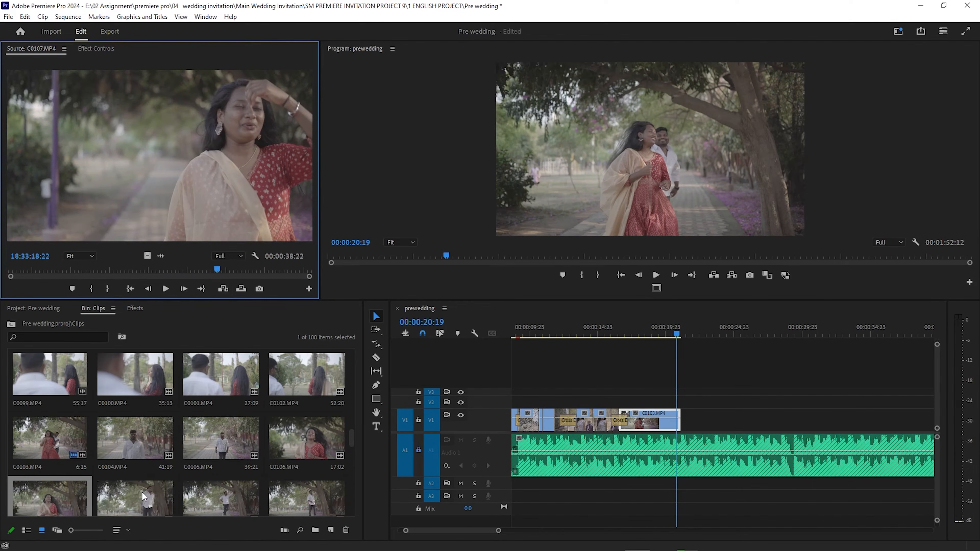
{"action": "scroll", "coordinate": [143, 497], "scroll_direction": "down", "scroll_amount": 2}
{"action": "double_click", "coordinate": [141, 467]}
{"action": "left_click", "coordinate": [103, 270]}
{"action": "mouse_move", "coordinate": [104, 272]}
{"action": "left_mouse_down"}
{"action": "mouse_move", "coordinate": [83, 276]}
{"action": "mouse_move", "coordinate": [271, 276]}
{"action": "mouse_move", "coordinate": [107, 276]}
{"action": "left_mouse_up"}
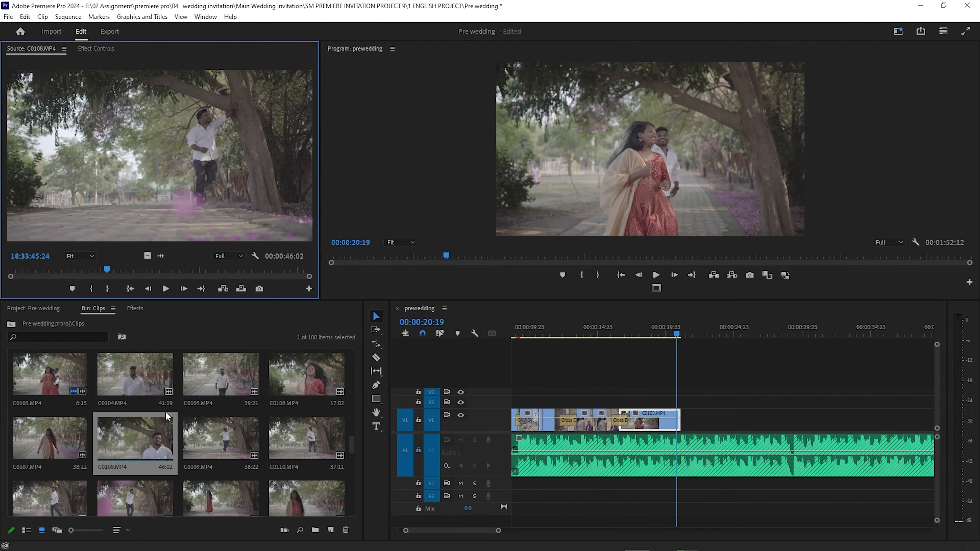
{"action": "double_click", "coordinate": [313, 369]}
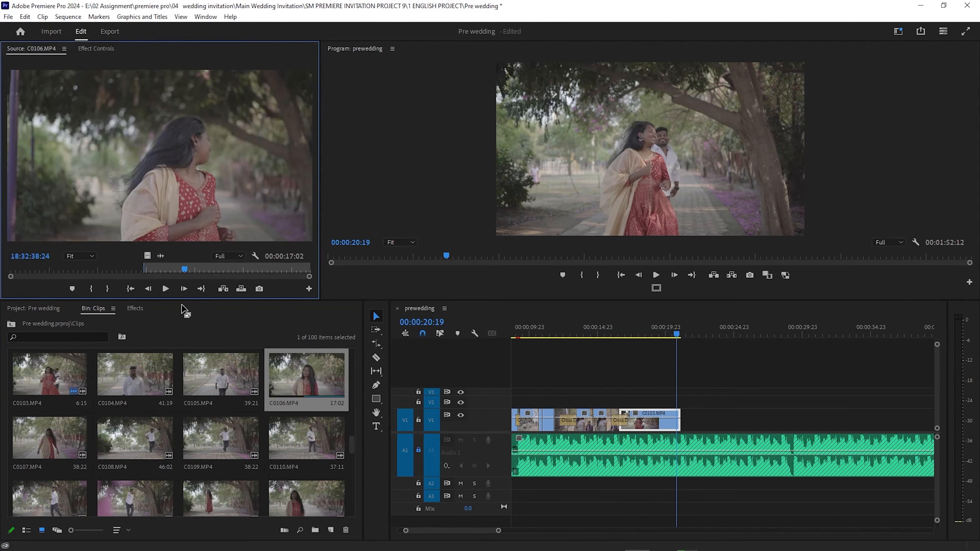
{"action": "left_click_drag", "start_coordinate": [183, 274], "coordinate": [135, 287]}
- Play back the sequence from 00:00:19:00 and park the playhead at the end of C0103.MP4
{"action": "left_click", "coordinate": [654, 327]}
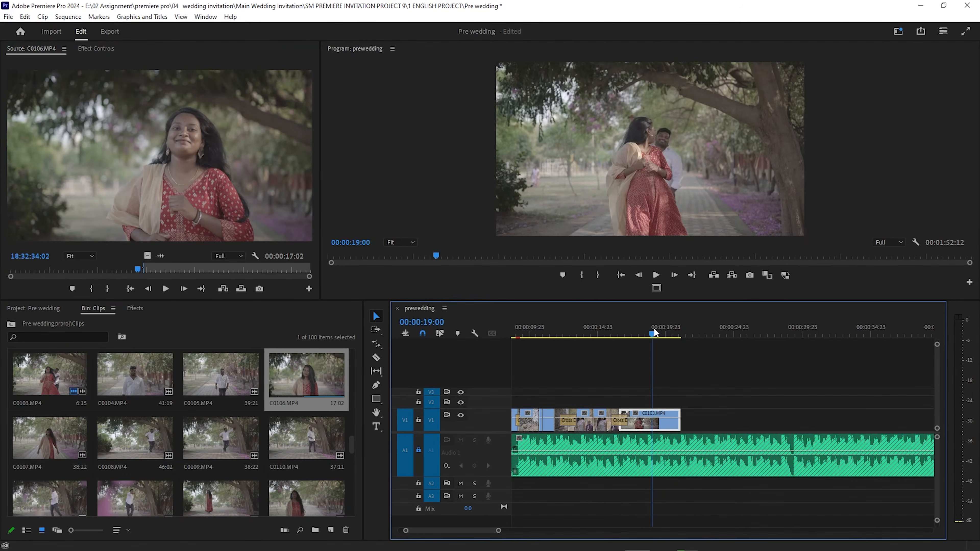
{"action": "key", "text": "space"}
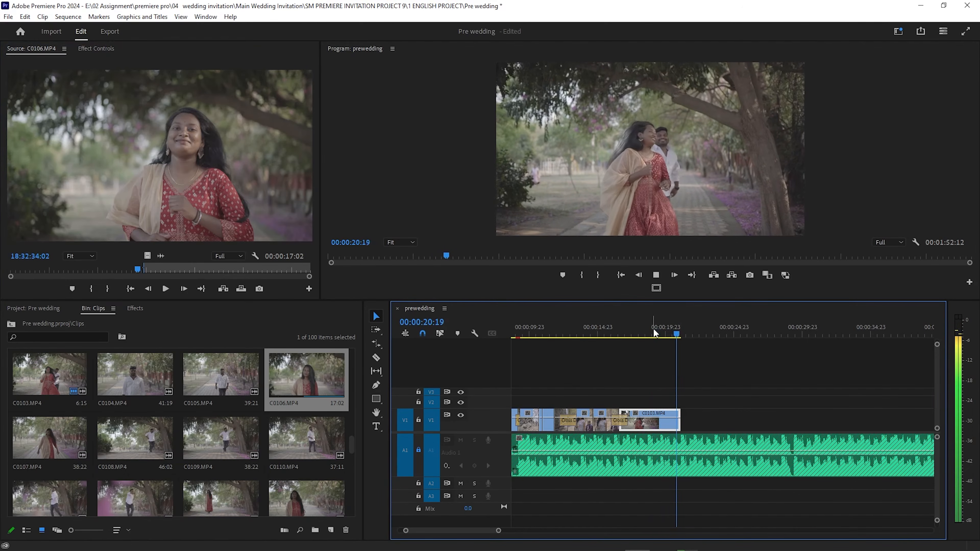
{"action": "left_click", "coordinate": [686, 328]}
{"action": "left_click_drag", "start_coordinate": [686, 328], "coordinate": [681, 328]}
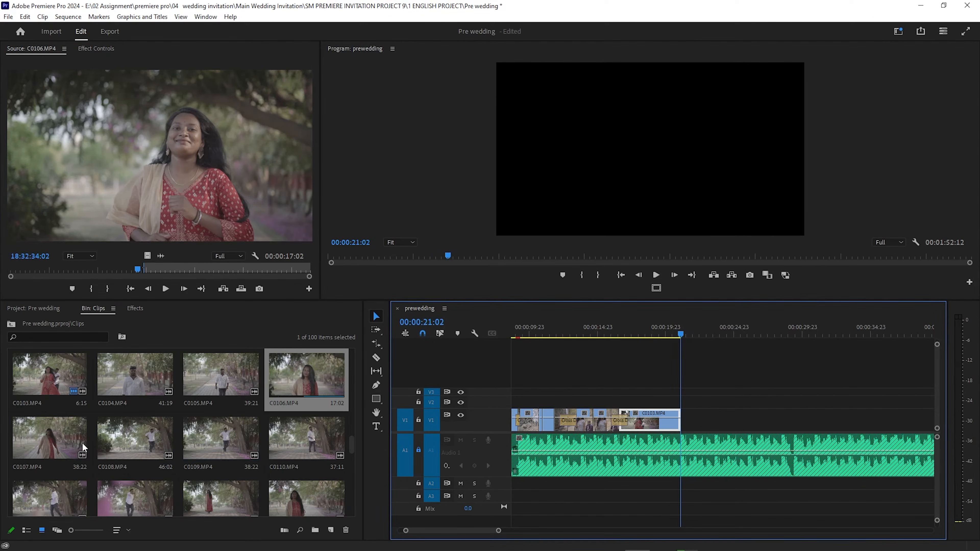
- Preview C0108.MP4, C0111.MP4 and C0112.MP4 from the Clips bin to find the next shot
{"action": "double_click", "coordinate": [149, 438]}
{"action": "left_click_drag", "start_coordinate": [153, 270], "coordinate": [273, 284]}
{"action": "double_click", "coordinate": [57, 491]}
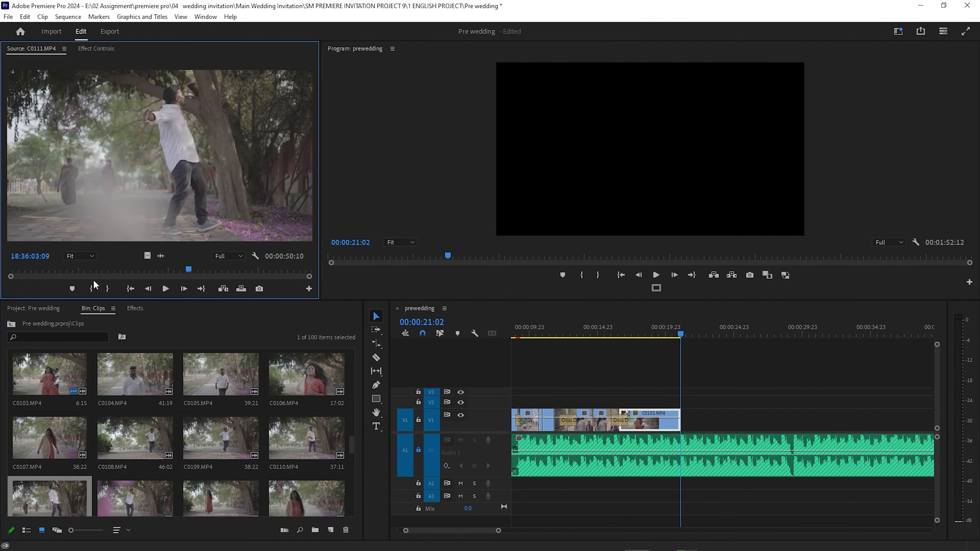
{"action": "left_click_drag", "start_coordinate": [181, 268], "coordinate": [248, 277]}
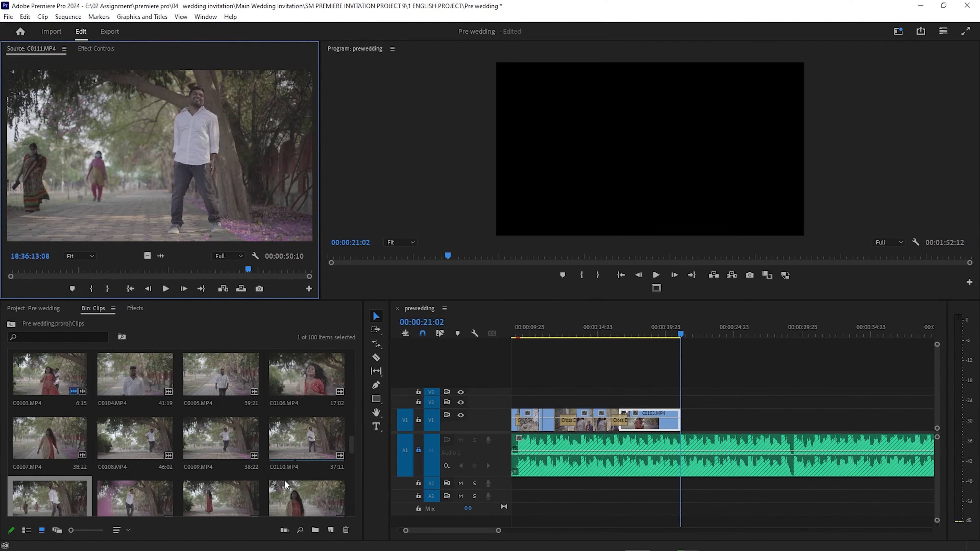
{"action": "scroll", "coordinate": [211, 495], "scroll_direction": "down", "scroll_amount": 1}
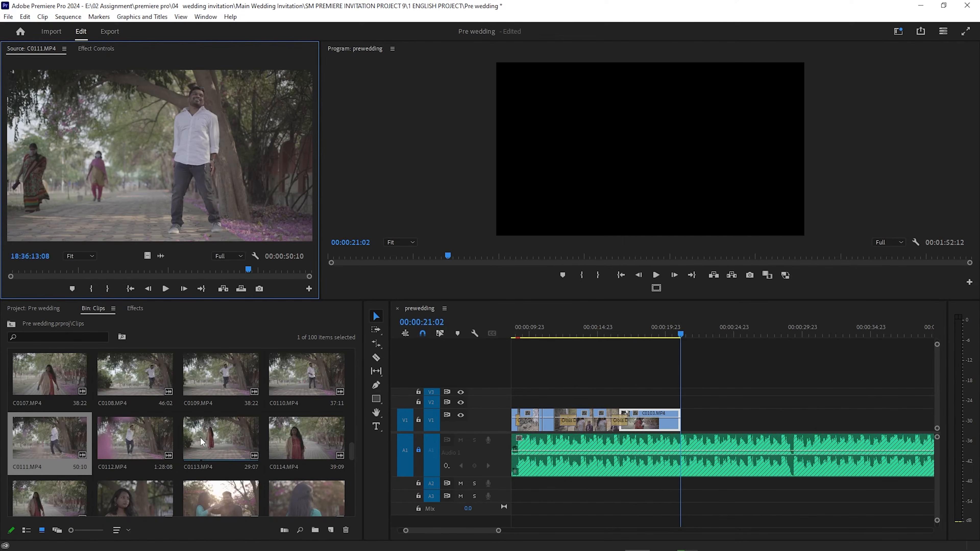
{"action": "double_click", "coordinate": [135, 438]}
{"action": "left_click_drag", "start_coordinate": [74, 272], "coordinate": [177, 364]}
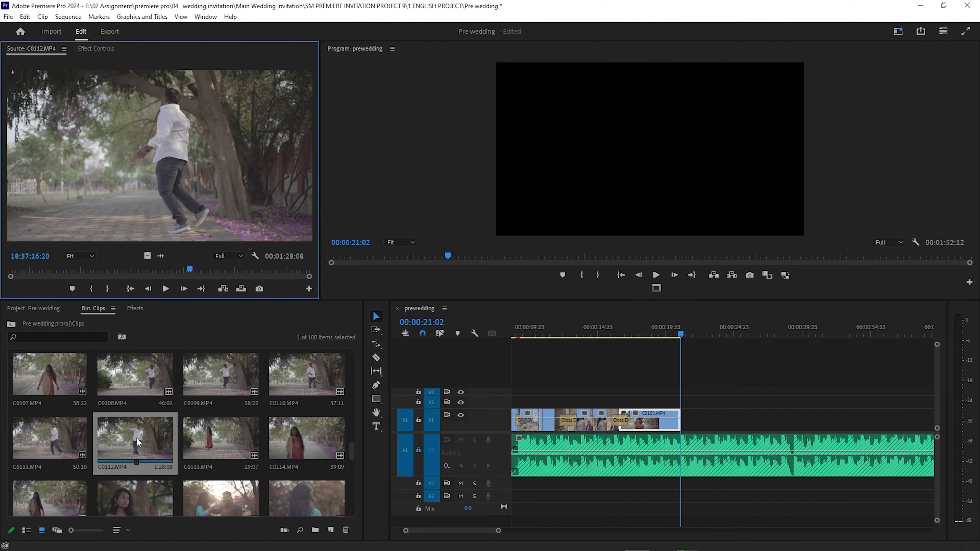
- Enlarge the Clips bin area and compare the thumbnails of the clips around C0112.MP4
{"action": "left_click_drag", "start_coordinate": [136, 437], "coordinate": [256, 156]}
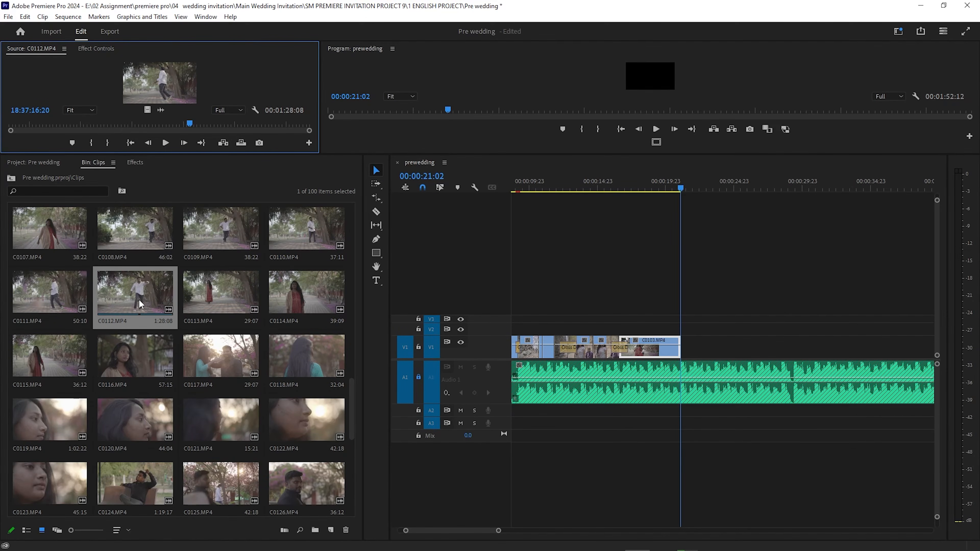
{"action": "left_click", "coordinate": [72, 300]}
{"action": "left_click", "coordinate": [116, 243]}
{"action": "left_click", "coordinate": [243, 228]}
{"action": "left_click", "coordinate": [286, 229]}
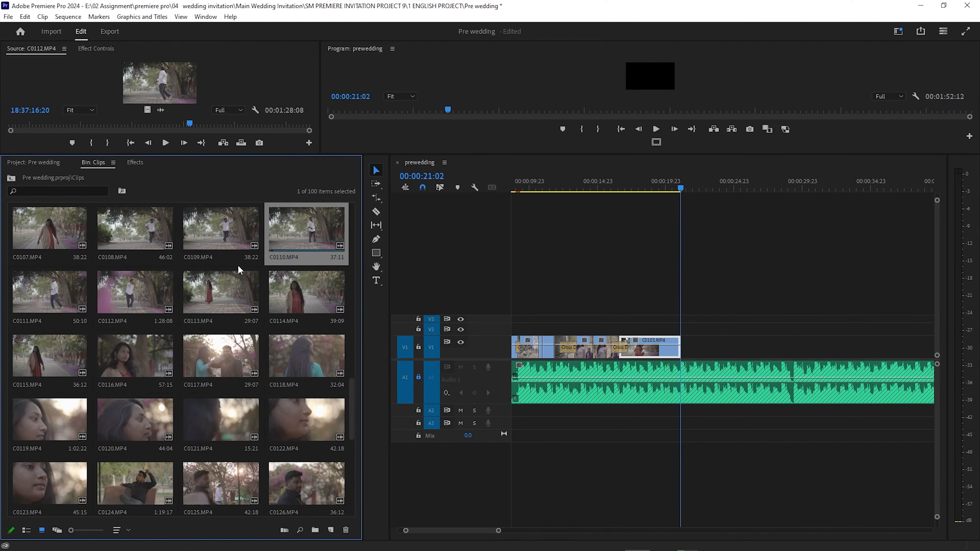
- Mark C0112.MP4 with an 18:24 range ending at 18:37:13:16 and place it on V1 at 00:00:21:02, after C0103.MP4
{"action": "double_click", "coordinate": [147, 292]}
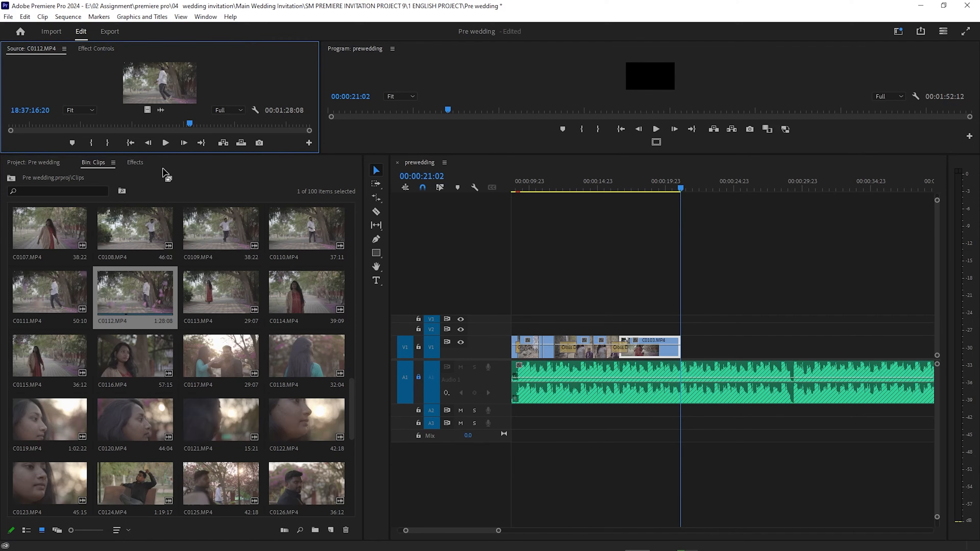
{"action": "left_click_drag", "start_coordinate": [157, 154], "coordinate": [27, 298]}
{"action": "key", "text": "space"}
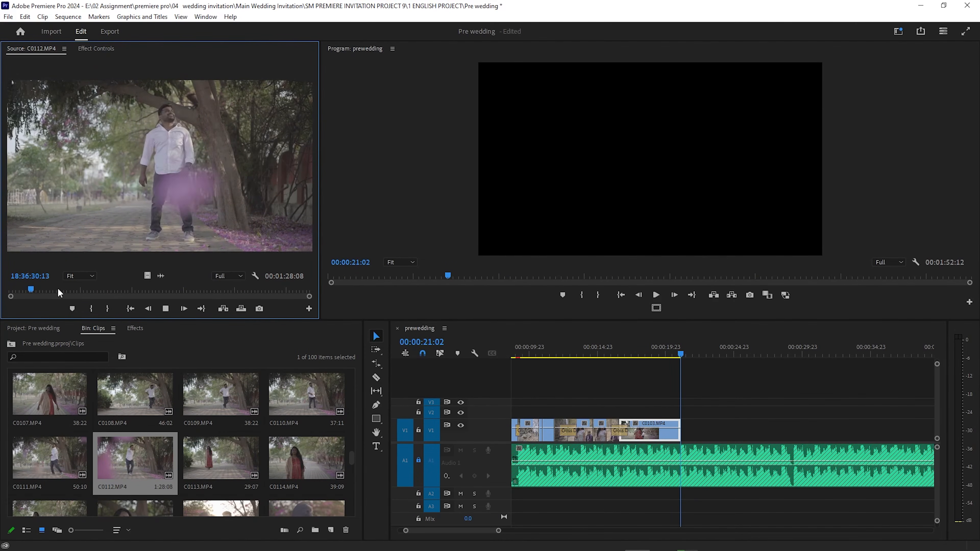
{"action": "left_click_drag", "start_coordinate": [57, 288], "coordinate": [180, 308]}
{"action": "key", "text": "i"}
{"action": "left_click_drag", "start_coordinate": [573, 385], "coordinate": [699, 436]}
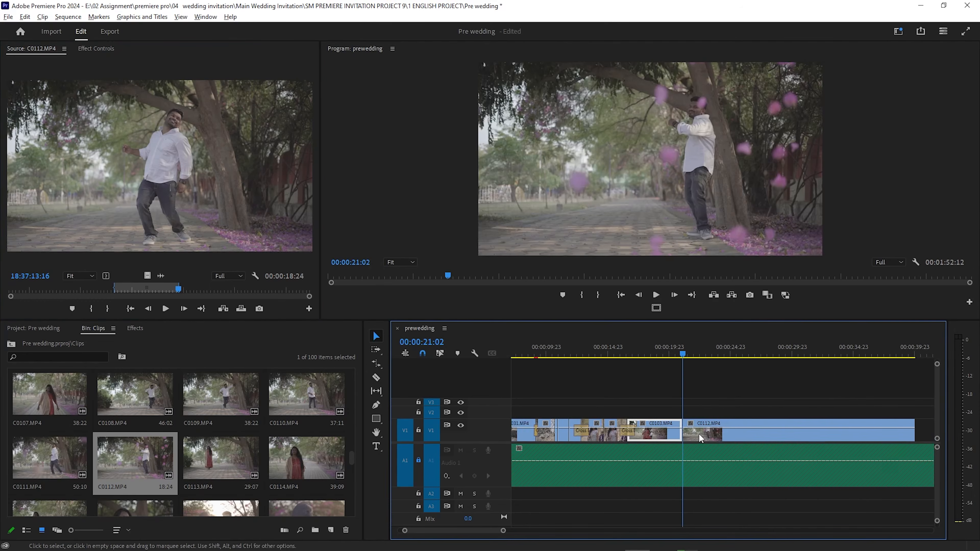
- Play back C0112.MP4 in the sequence and speed it up by setting its duration to 00:00:10:22
{"action": "key", "text": "backslash"}
{"action": "key", "text": "space"}
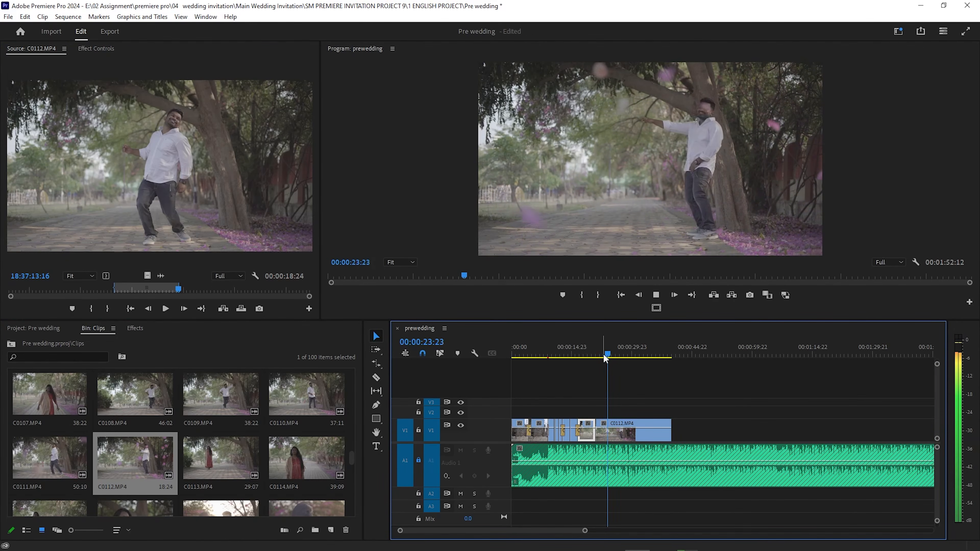
{"action": "left_click_drag", "start_coordinate": [613, 353], "coordinate": [635, 357]}
{"action": "scroll", "coordinate": [636, 426], "scroll_direction": "up", "scroll_amount": 1, "text": "alt"}
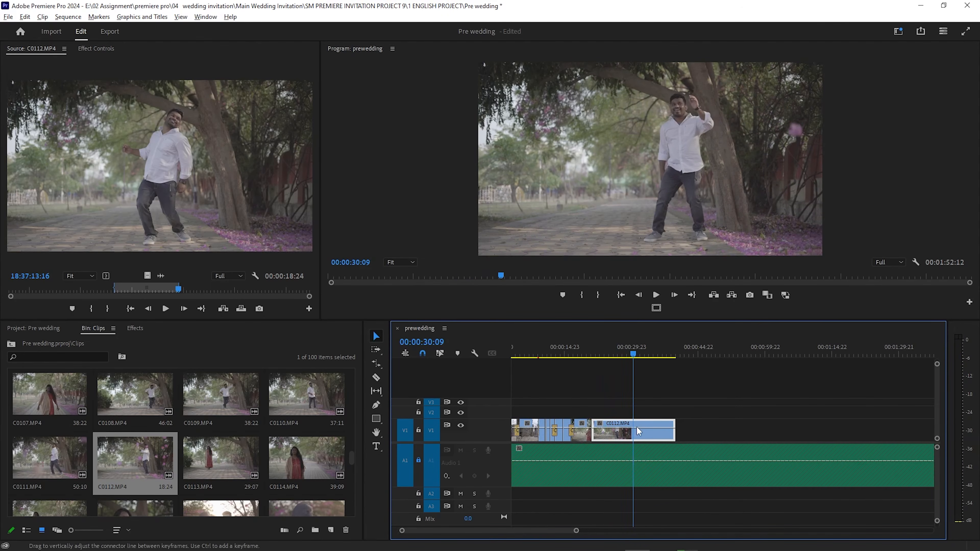
{"action": "scroll", "coordinate": [636, 426], "scroll_direction": "up", "scroll_amount": 2, "text": "alt"}
{"action": "right_click", "coordinate": [625, 431]}
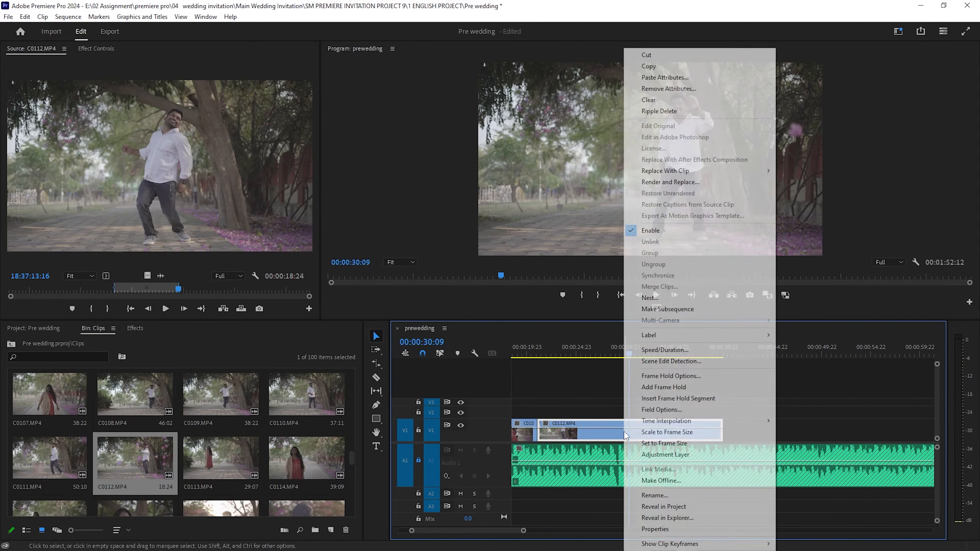
{"action": "left_click", "coordinate": [661, 350]}
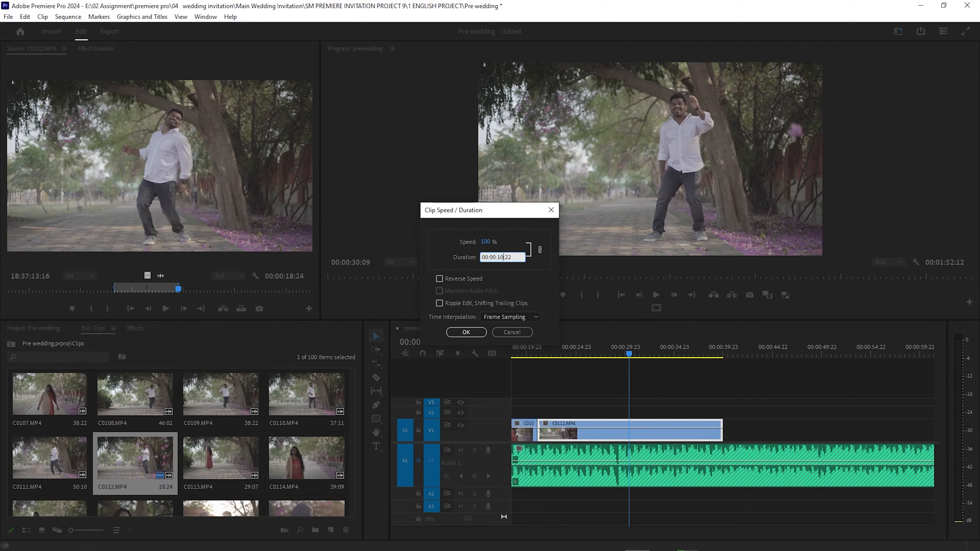
{"action": "key", "text": "Return"}
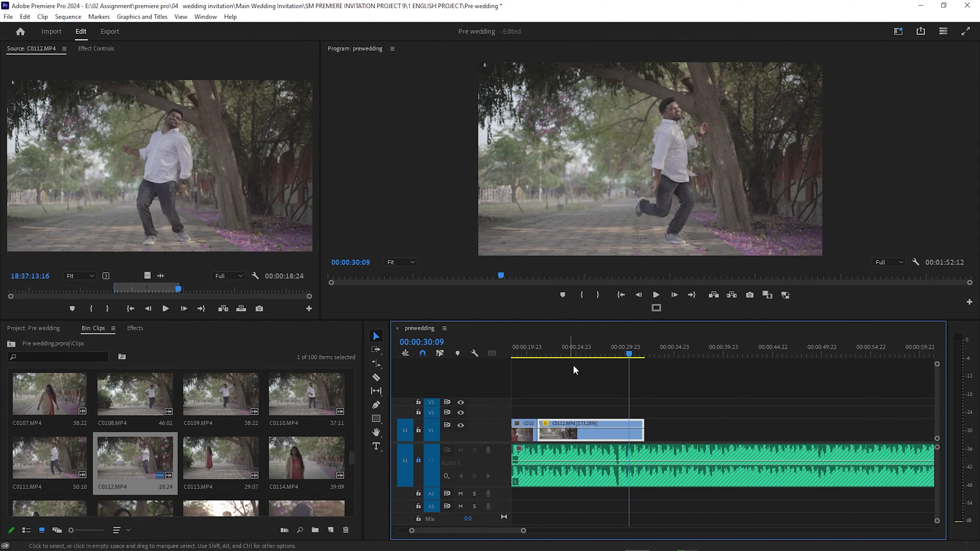
- Play back the sped-up C0112.MP4, split it at 00:00:29:08, and delete the part after the cut
{"action": "left_click_drag", "start_coordinate": [627, 349], "coordinate": [584, 347]}
{"action": "key", "text": "space"}
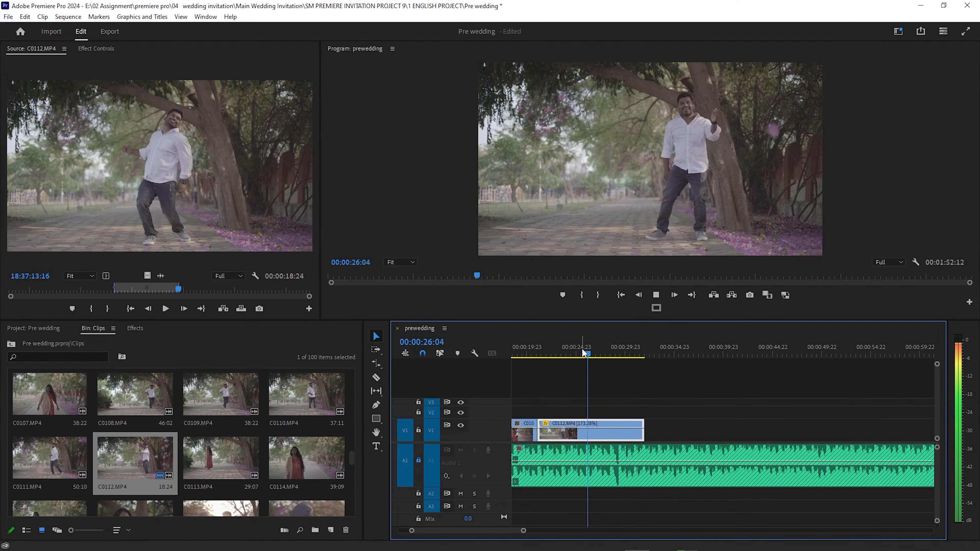
{"action": "left_click", "coordinate": [599, 349]}
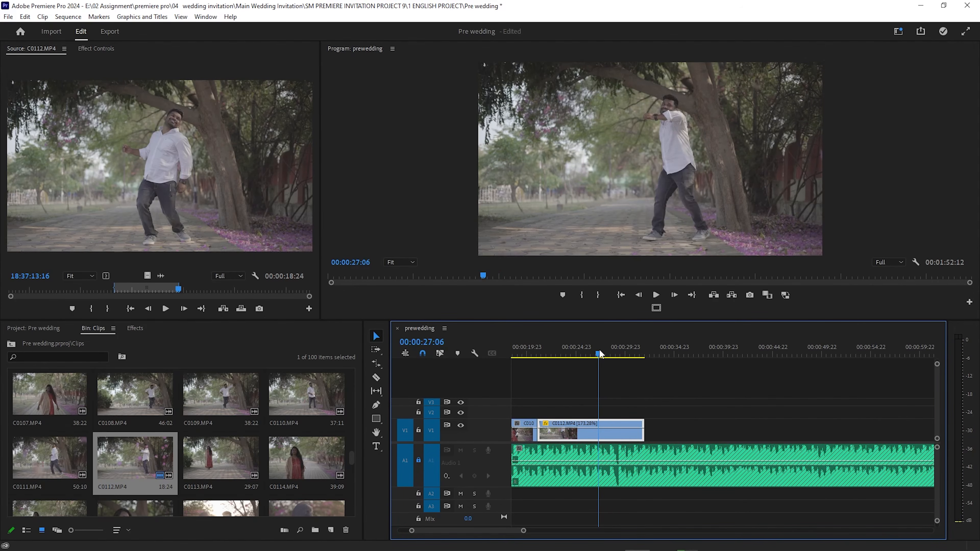
{"action": "key", "text": "space"}
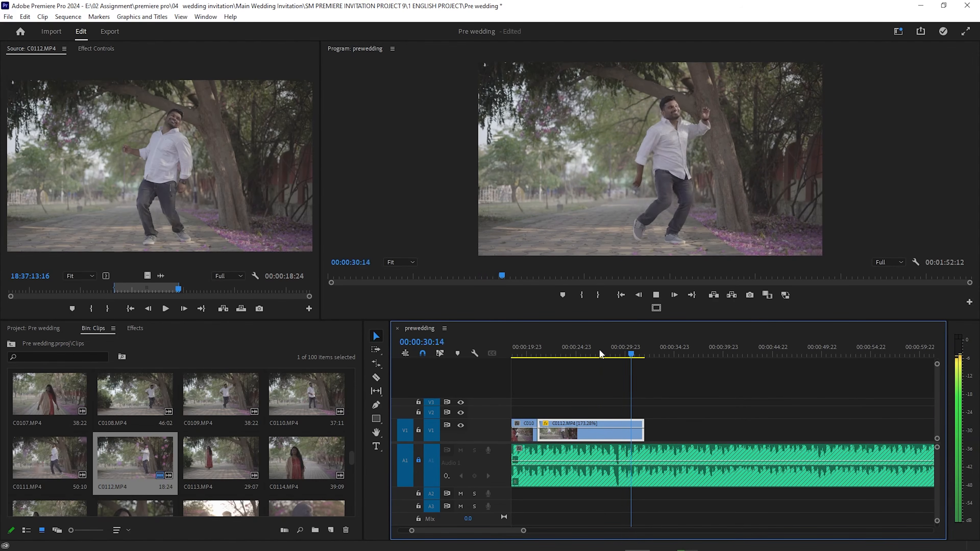
{"action": "left_click_drag", "start_coordinate": [628, 351], "coordinate": [620, 350]}
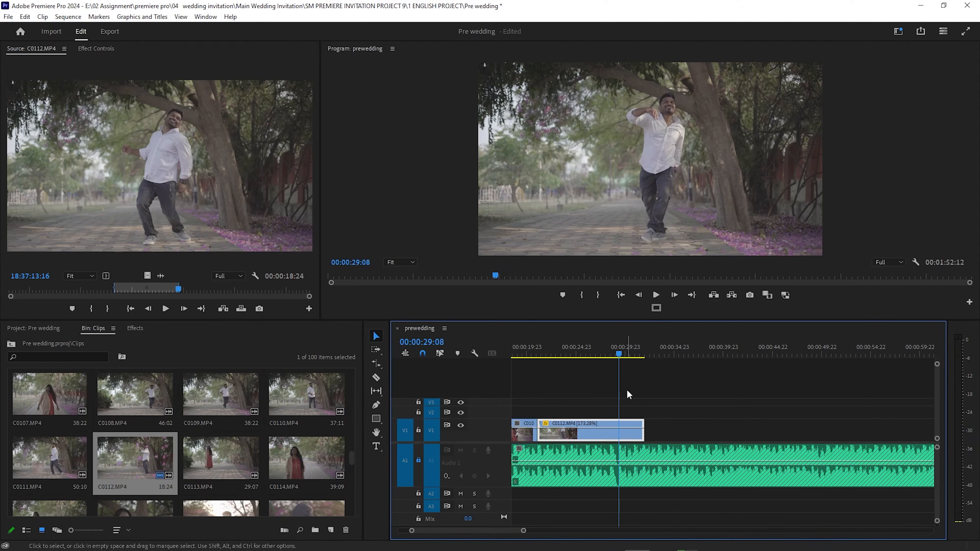
{"action": "left_click", "coordinate": [633, 437]}
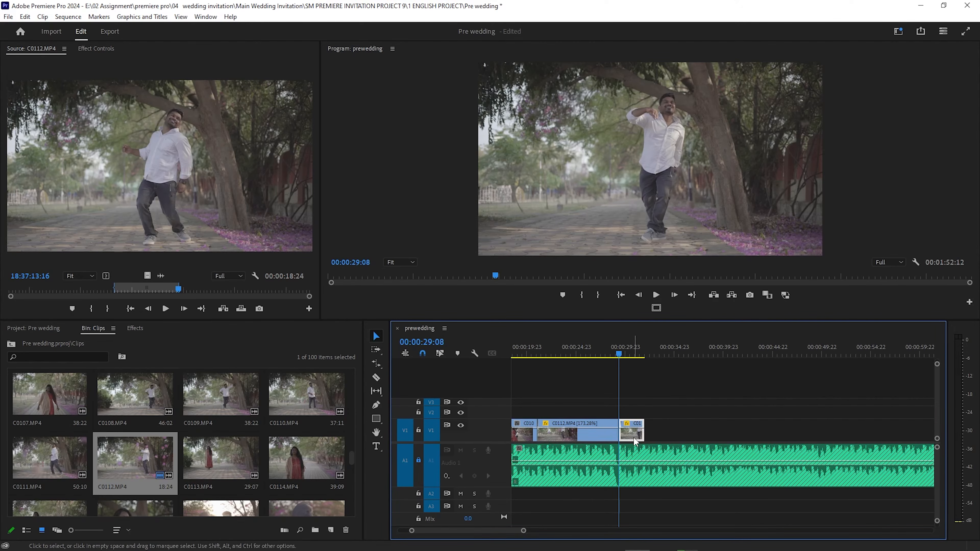
{"action": "key", "text": "Delete"}
- Review the cut and add a Cross Dissolve between C0103.MP4 and C0112.MP4, with none at the end of C0112.MP4
{"action": "left_click", "coordinate": [537, 350]}
{"action": "key", "text": "space"}
{"action": "scroll", "coordinate": [594, 433], "scroll_direction": "up", "scroll_amount": 4}
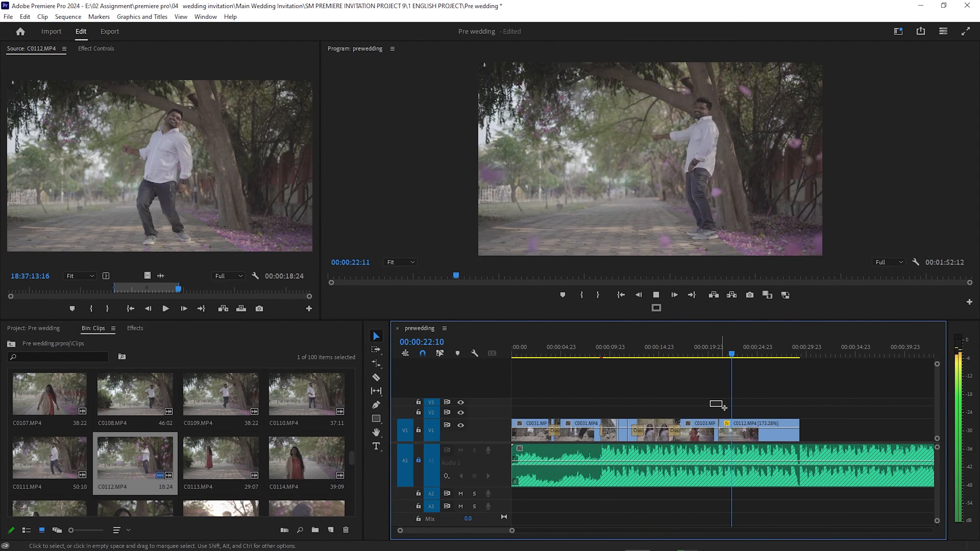
{"action": "key", "text": "space"}
{"action": "key", "text": "ctrl+d"}
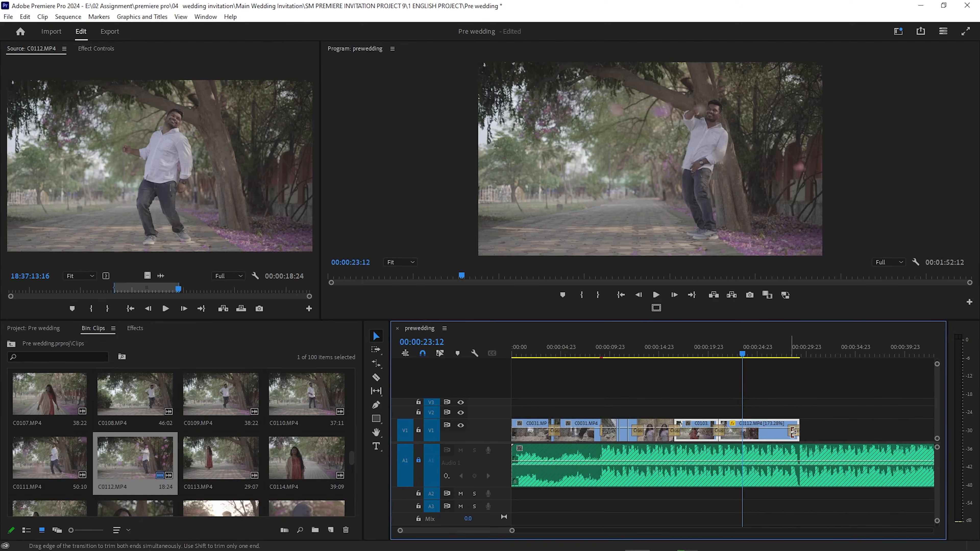
{"action": "key", "text": "Delete"}
{"action": "left_click_drag", "start_coordinate": [732, 348], "coordinate": [706, 353]}
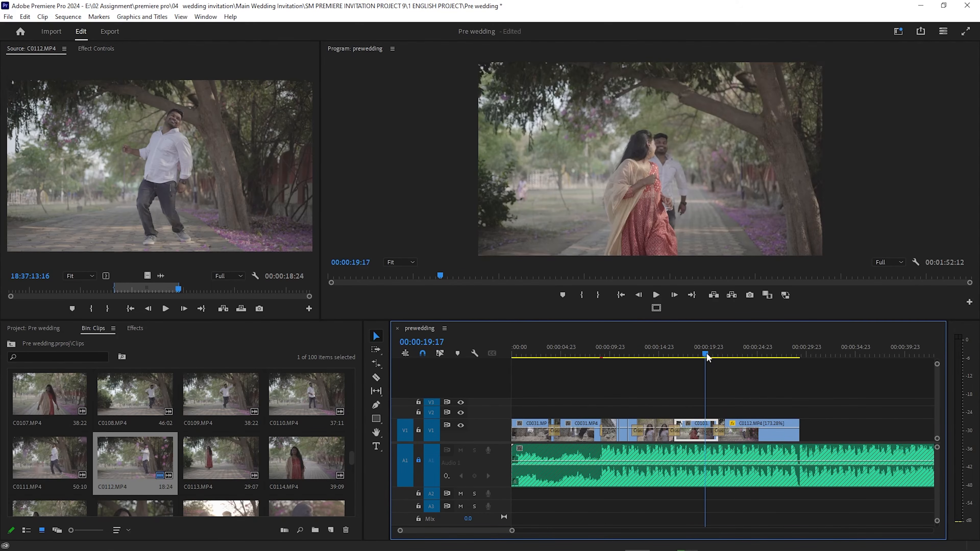
- Play back the Cross Dissolve from C0103.MP4 into C0112.MP4 and the rest of C0112.MP4
{"action": "key", "text": "space"}
{"action": "scroll", "coordinate": [719, 484], "scroll_direction": "up", "scroll_amount": 4}
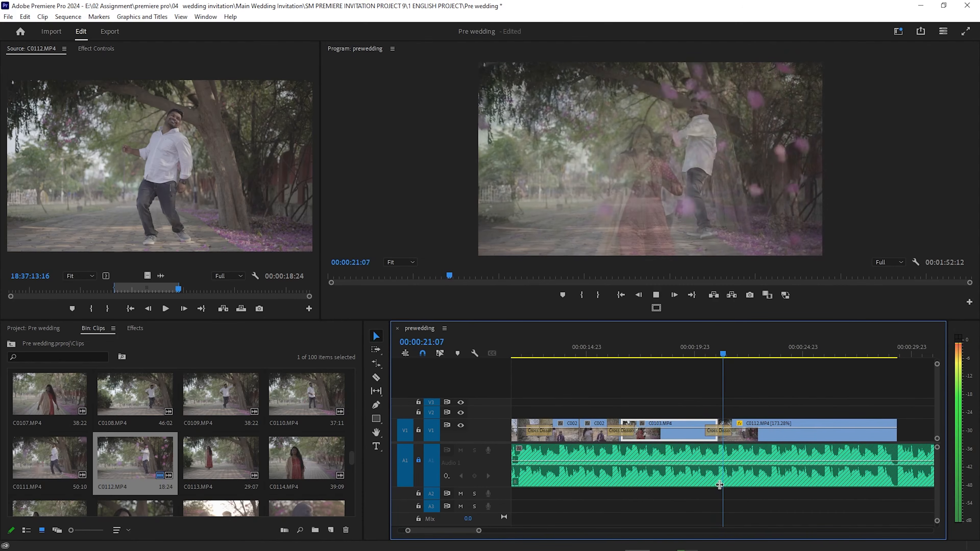
{"action": "scroll", "coordinate": [719, 484], "scroll_direction": "down", "scroll_amount": 3}
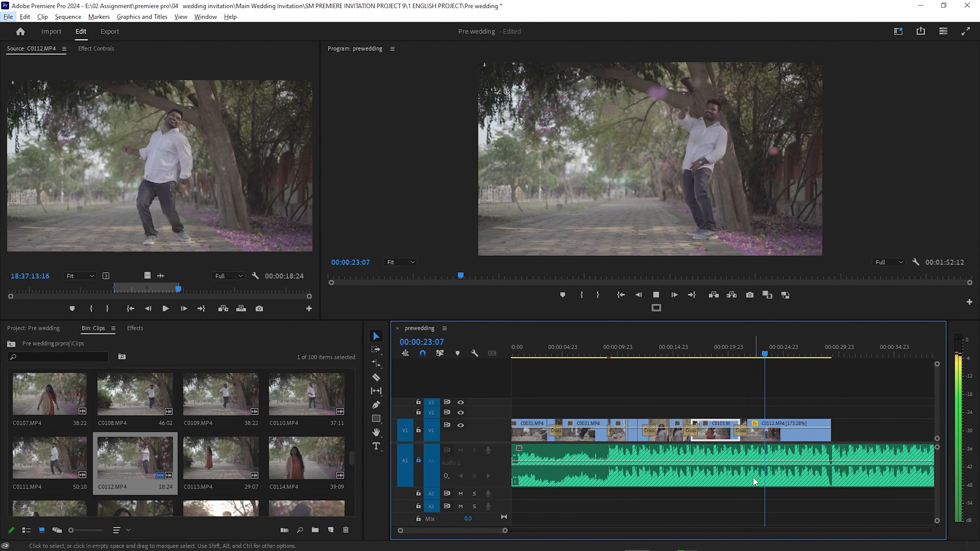
{"action": "scroll", "coordinate": [804, 438], "scroll_direction": "down", "scroll_amount": 1}
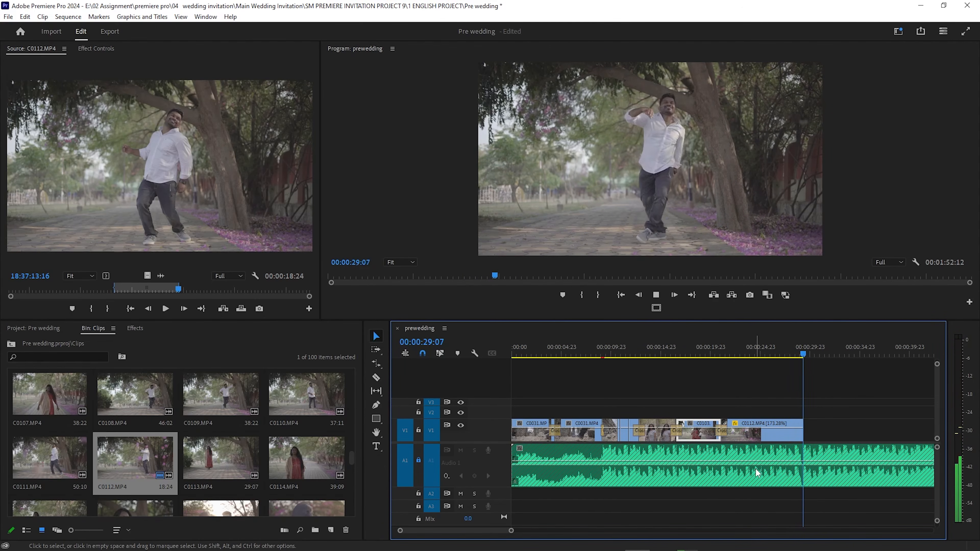
- Mark C0118.MP4 with a 14:03 range ending at 18:41:53:14 and place it on V1 at 00:00:28:20, after C0112.MP4
{"action": "left_click_drag", "start_coordinate": [807, 354], "coordinate": [799, 353]}
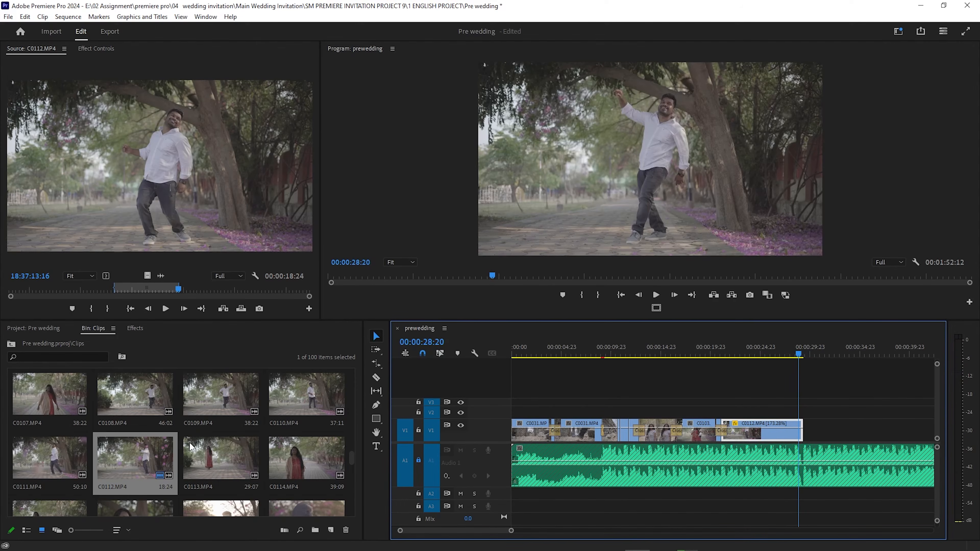
{"action": "scroll", "coordinate": [294, 452], "scroll_direction": "down", "scroll_amount": 1}
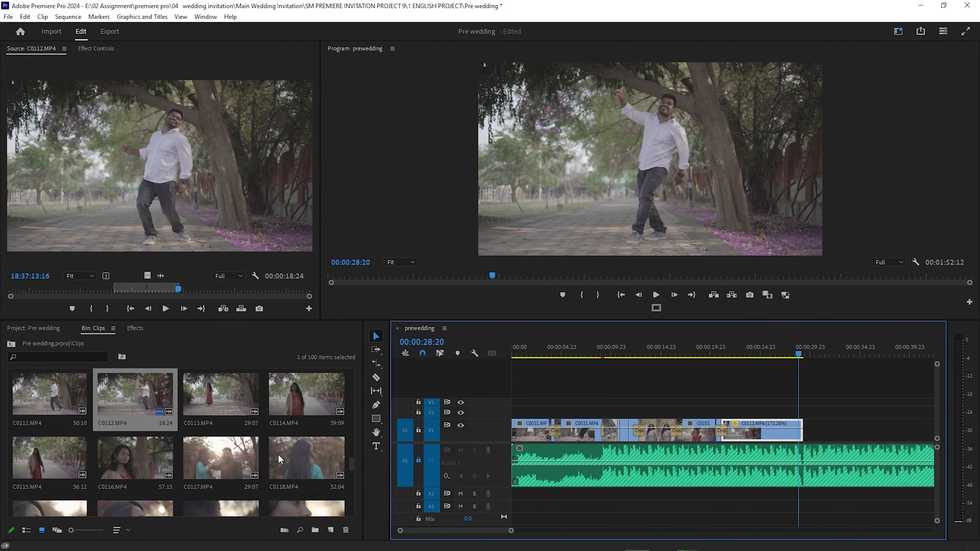
{"action": "scroll", "coordinate": [301, 452], "scroll_direction": "down", "scroll_amount": 1}
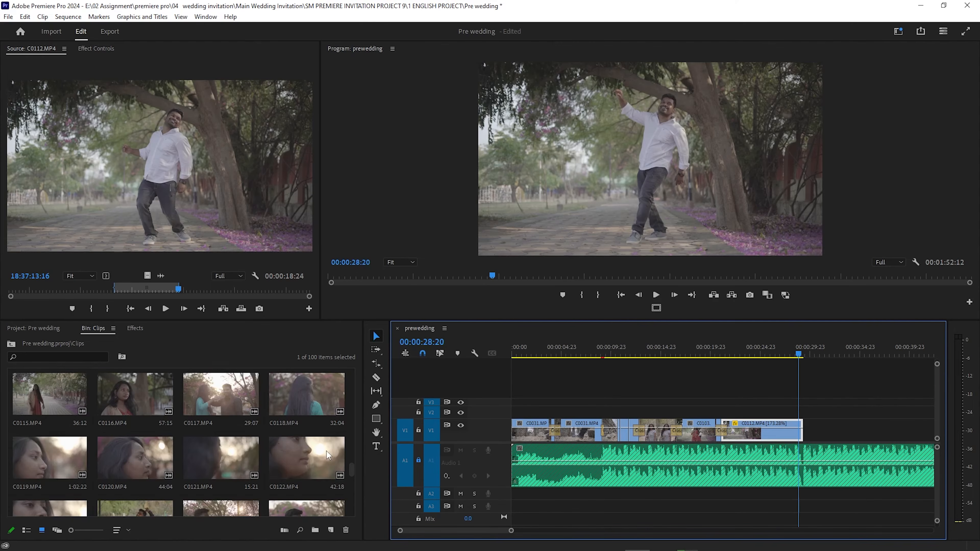
{"action": "double_click", "coordinate": [329, 397]}
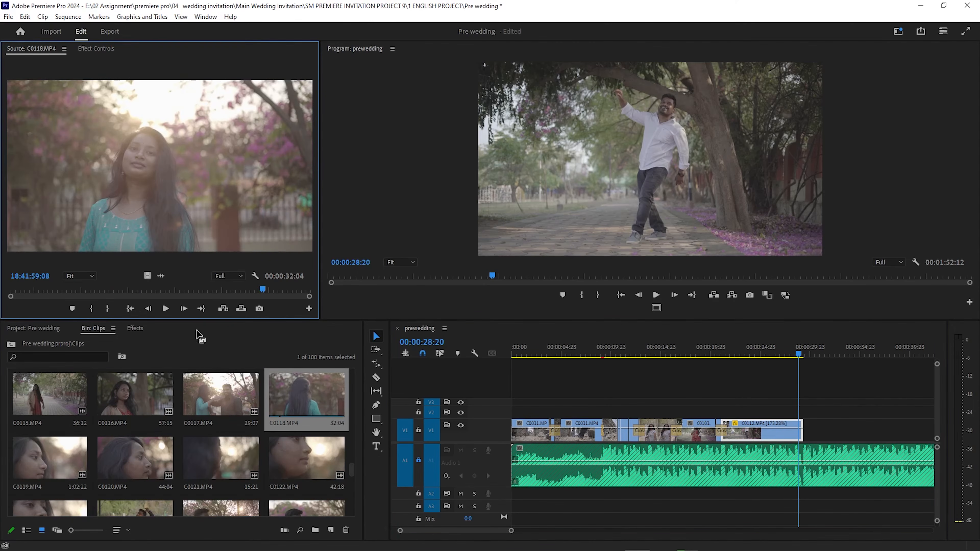
{"action": "left_click_drag", "start_coordinate": [115, 289], "coordinate": [211, 292]}
{"action": "key", "text": "i"}
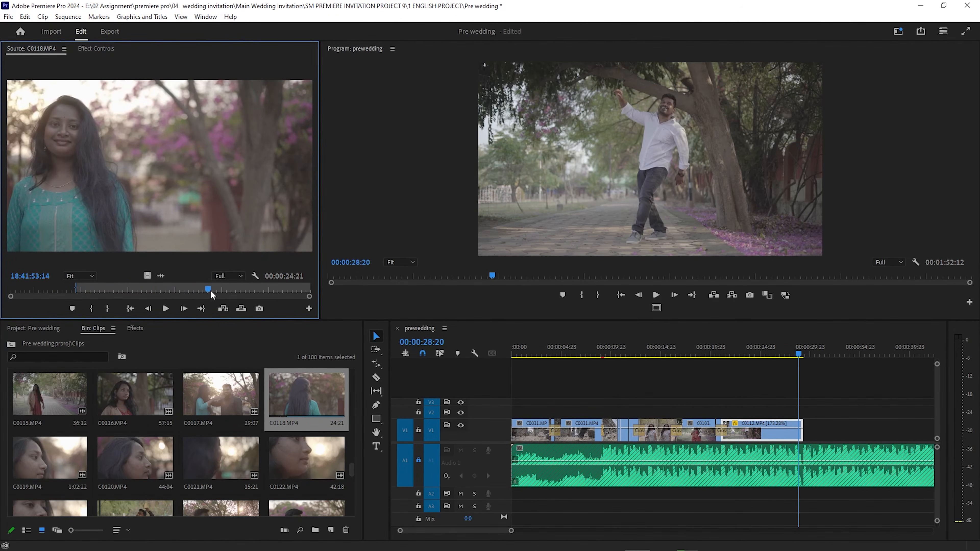
{"action": "key", "text": "o"}
{"action": "left_click_drag", "start_coordinate": [147, 276], "coordinate": [806, 431]}
- Play back the sequence across the cut from C0112.MP4 to C0118.MP4 to check it against the music
{"action": "scroll", "coordinate": [729, 468], "scroll_direction": "down", "scroll_amount": 2}
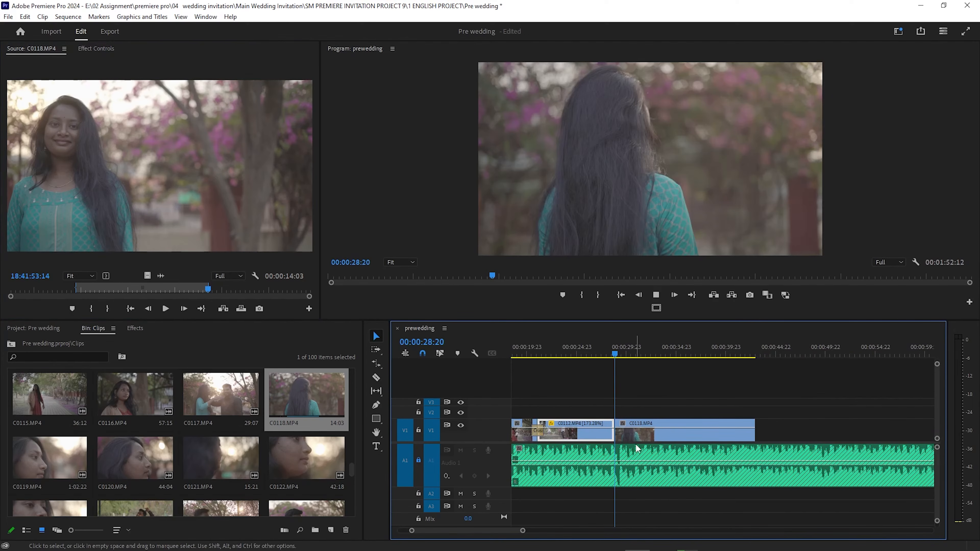
{"action": "left_click", "coordinate": [642, 349]}
{"action": "left_click_drag", "start_coordinate": [646, 347], "coordinate": [559, 380]}
{"action": "key", "text": "space"}
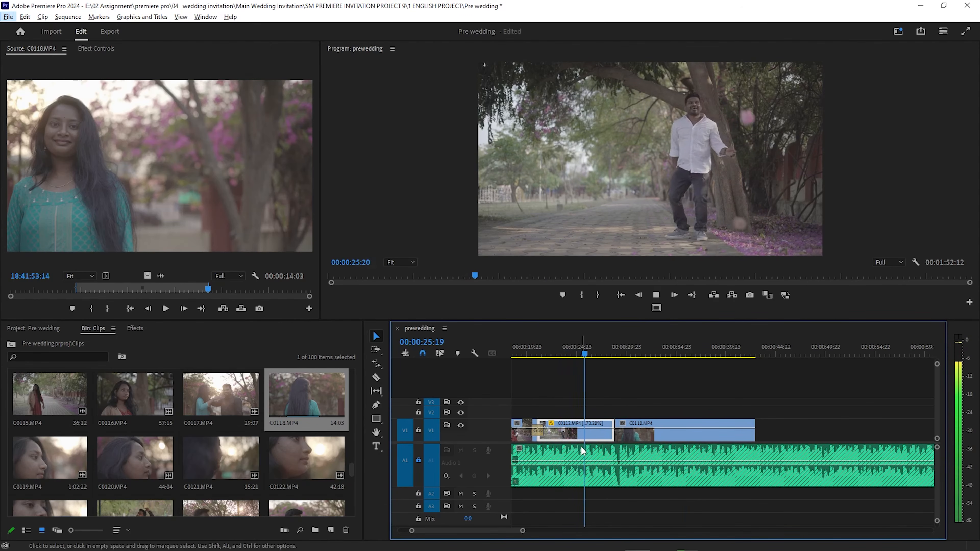
{"action": "scroll", "coordinate": [602, 443], "scroll_direction": "down", "scroll_amount": 2}
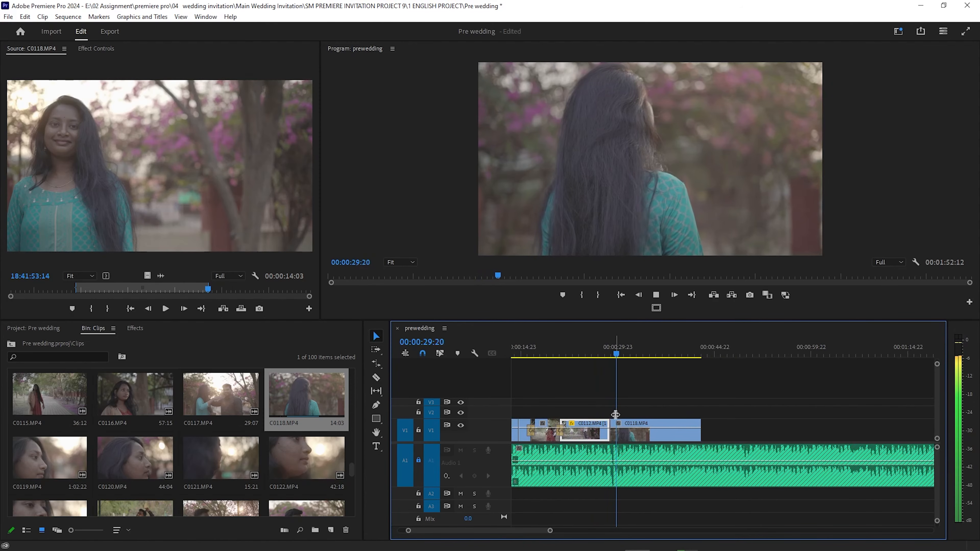
- Speed up C0118.MP4 to 198.25% by shortening its duration, and play back the result
{"action": "left_click", "coordinate": [626, 436]}
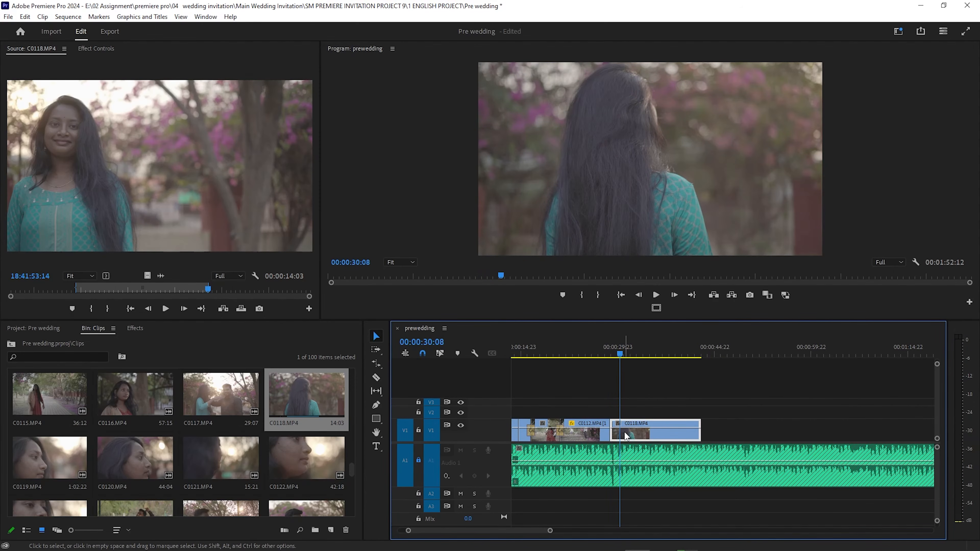
{"action": "right_click", "coordinate": [625, 436]}
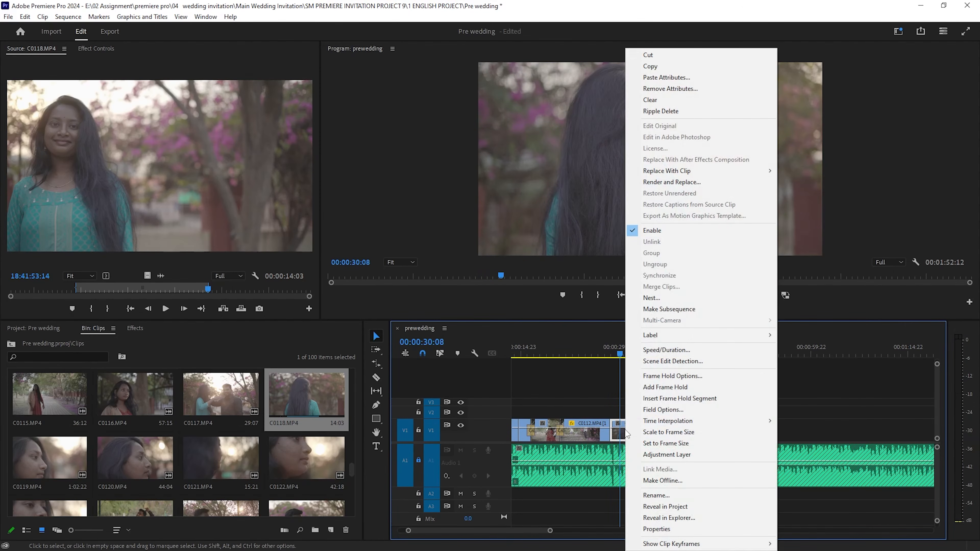
{"action": "left_click", "coordinate": [667, 350]}
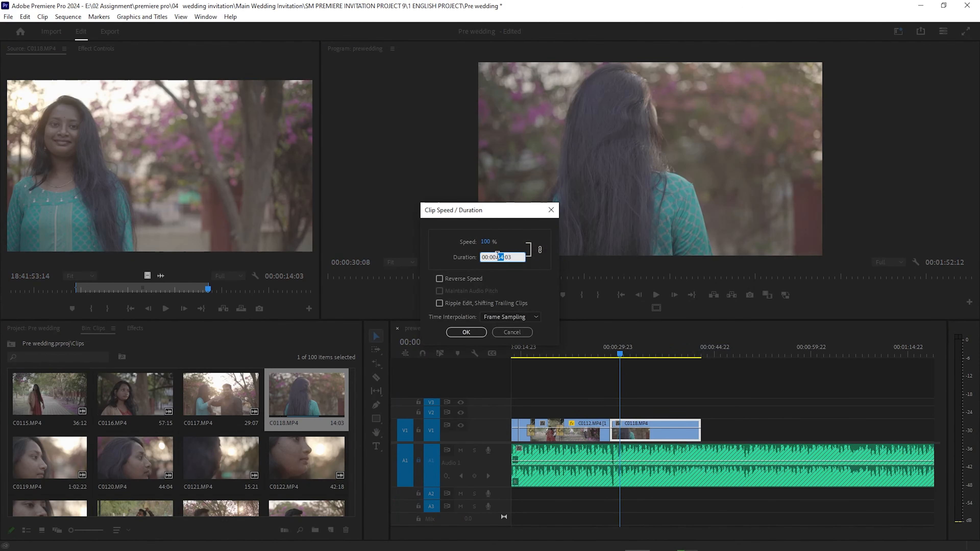
{"action": "key", "text": "Return"}
{"action": "key", "text": "space"}
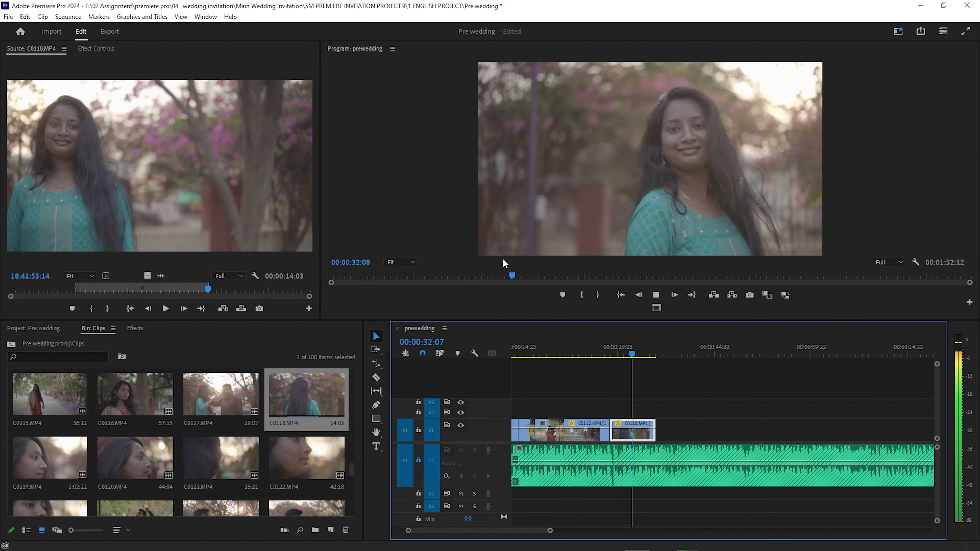
{"action": "key", "text": "space"}
{"action": "key", "text": "space"}
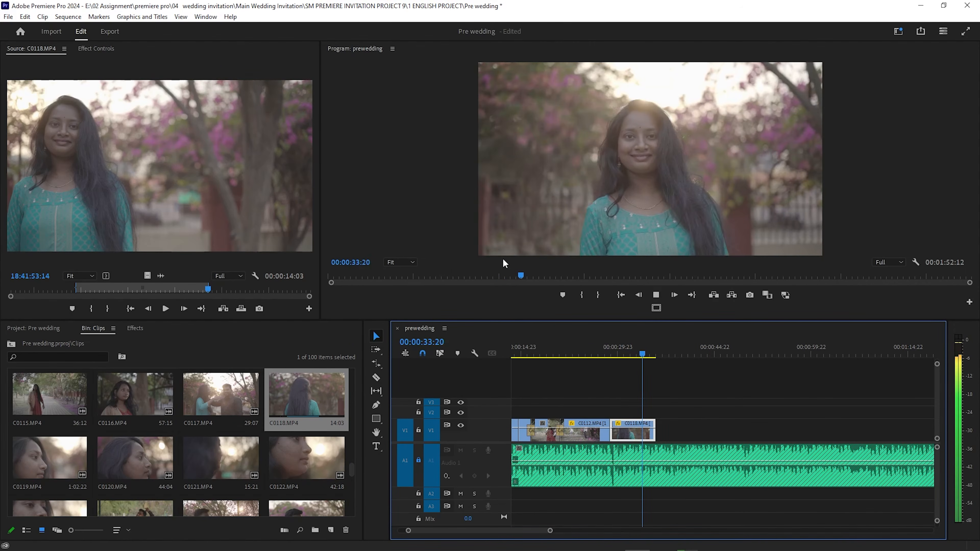
{"action": "key", "text": "space"}
{"action": "key", "text": "space"}
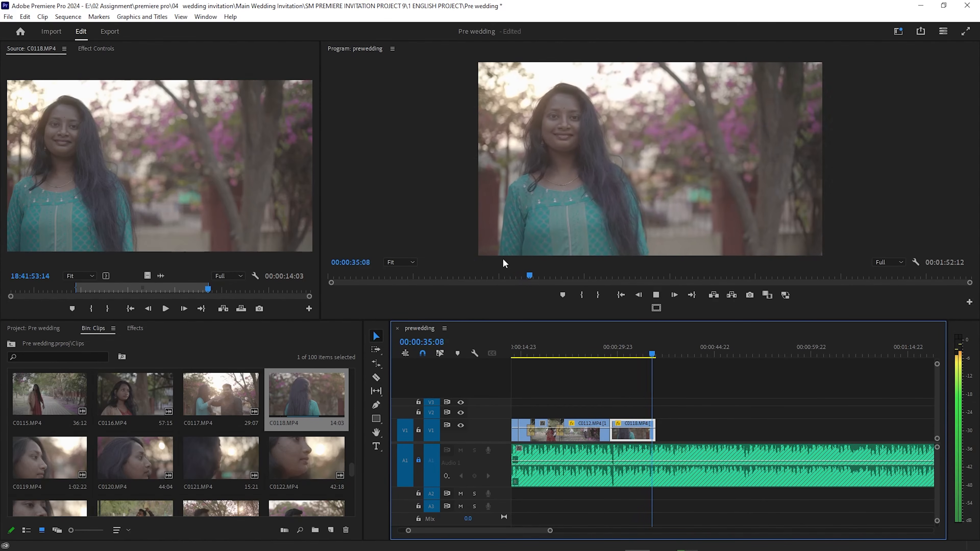
- Trim a little off the start of C0118.MP4 and close the gap after C0112.MP4
{"action": "left_click_drag", "start_coordinate": [653, 348], "coordinate": [605, 353]}
{"action": "scroll", "coordinate": [632, 418], "scroll_direction": "up", "scroll_amount": 3}
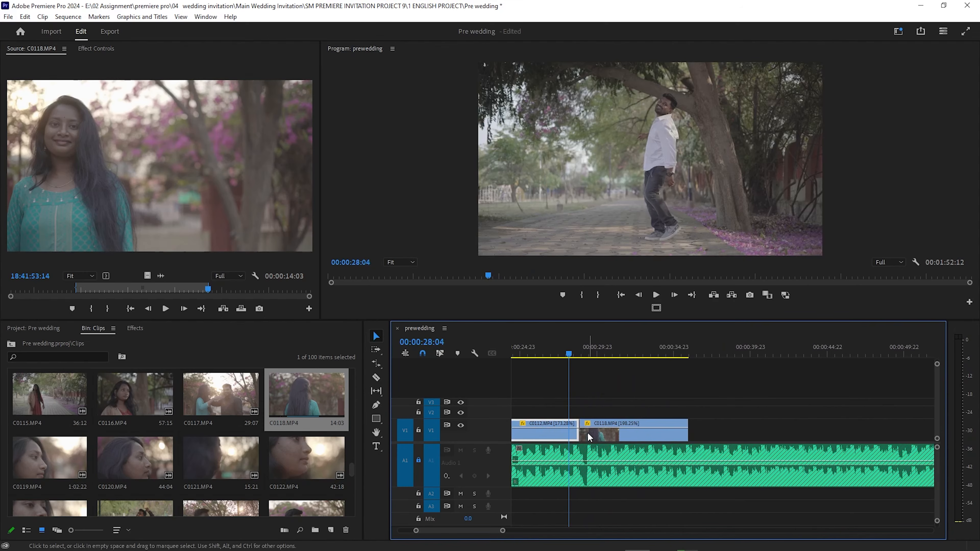
{"action": "mouse_move", "coordinate": [582, 433]}
{"action": "left_mouse_down"}
{"action": "mouse_move", "coordinate": [595, 433]}
{"action": "mouse_move", "coordinate": [586, 438]}
{"action": "left_mouse_up"}
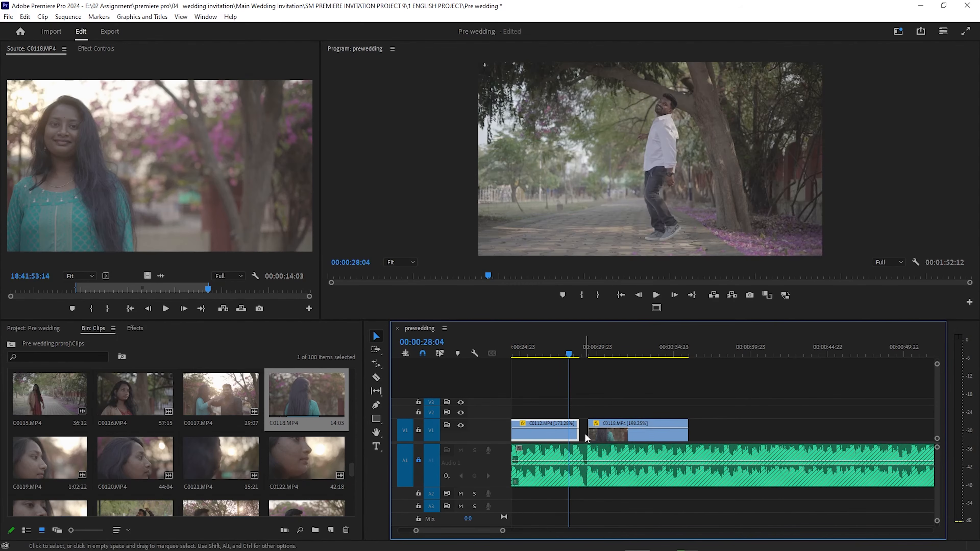
{"action": "left_click", "coordinate": [592, 441]}
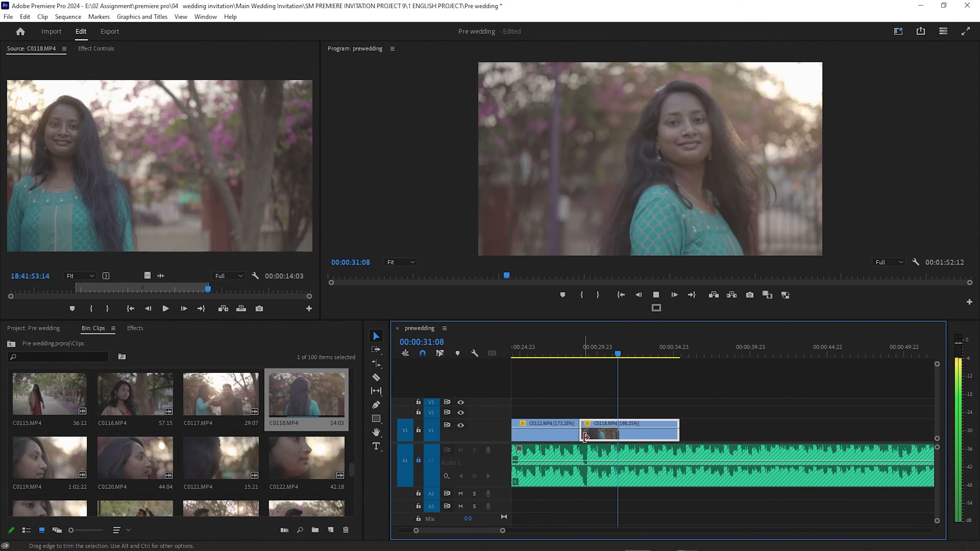
- Add a Cross Dissolve between C0112.MP4 and C0118.MP4, with none at the end of C0118.MP4, and play it back
{"action": "key", "text": "space"}
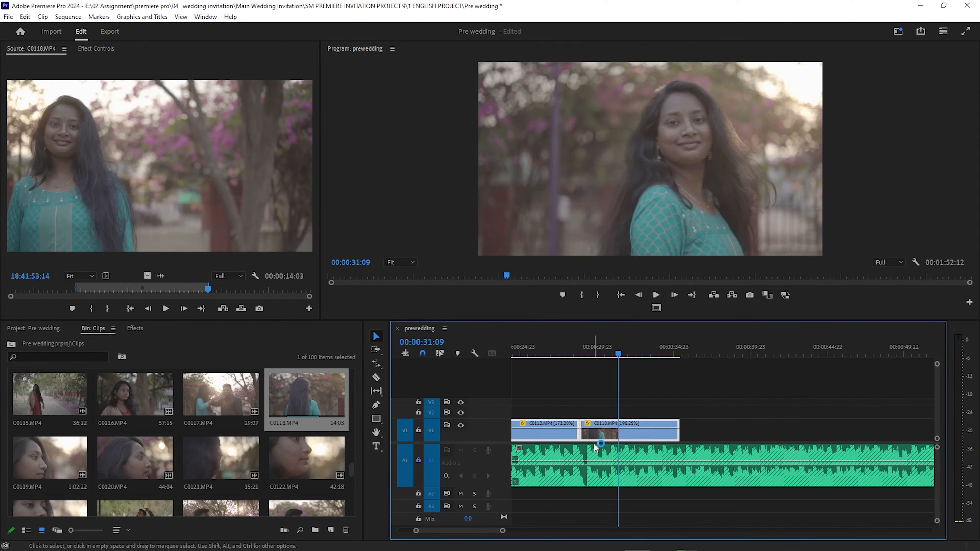
{"action": "left_click_drag", "start_coordinate": [613, 353], "coordinate": [572, 358]}
{"action": "key", "text": "space"}
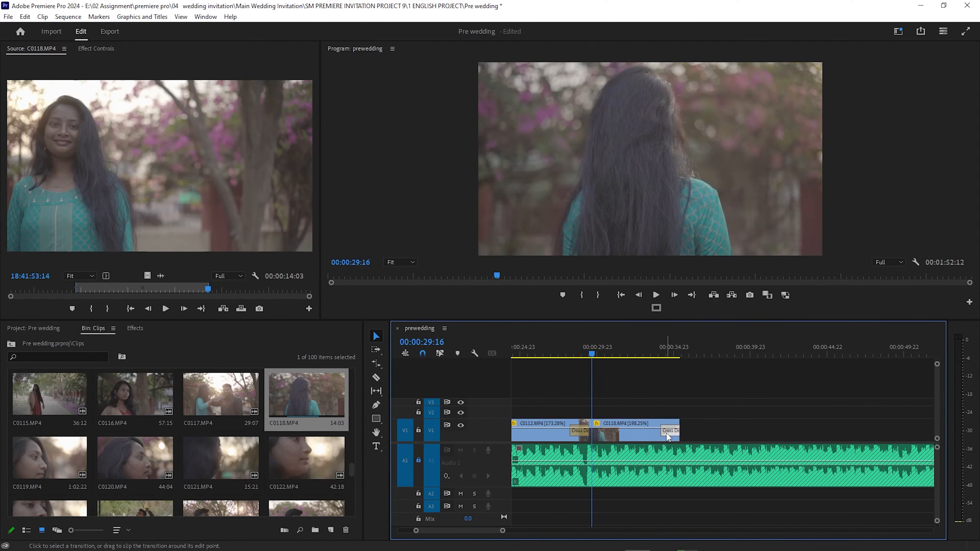
{"action": "key", "text": "space"}
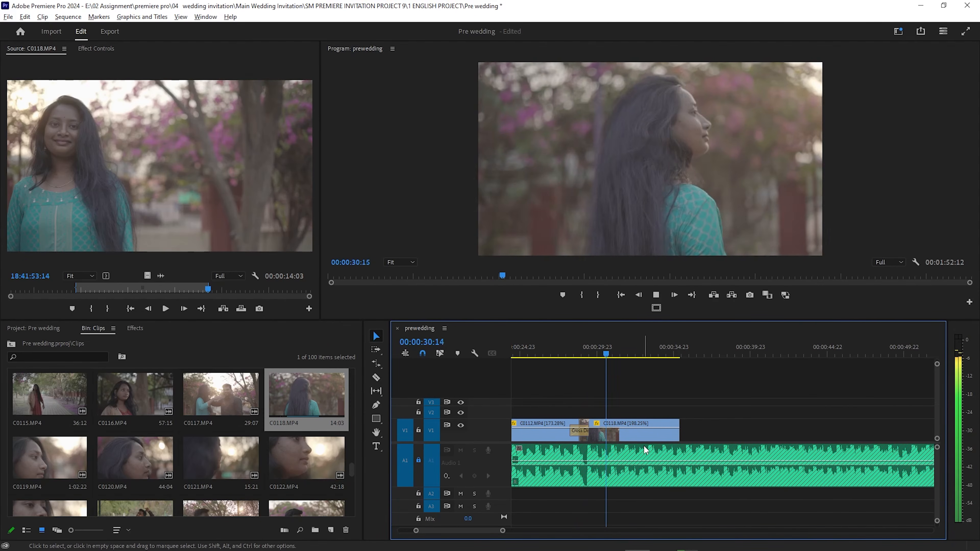
- Split C0118.MP4 at 00:00:30:03, remove the part before the cut, and close the gap after C0112.MP4
{"action": "key", "text": "alt+space"}
{"action": "left_click", "coordinate": [615, 351]}
{"action": "left_click_drag", "start_coordinate": [615, 351], "coordinate": [599, 361]}
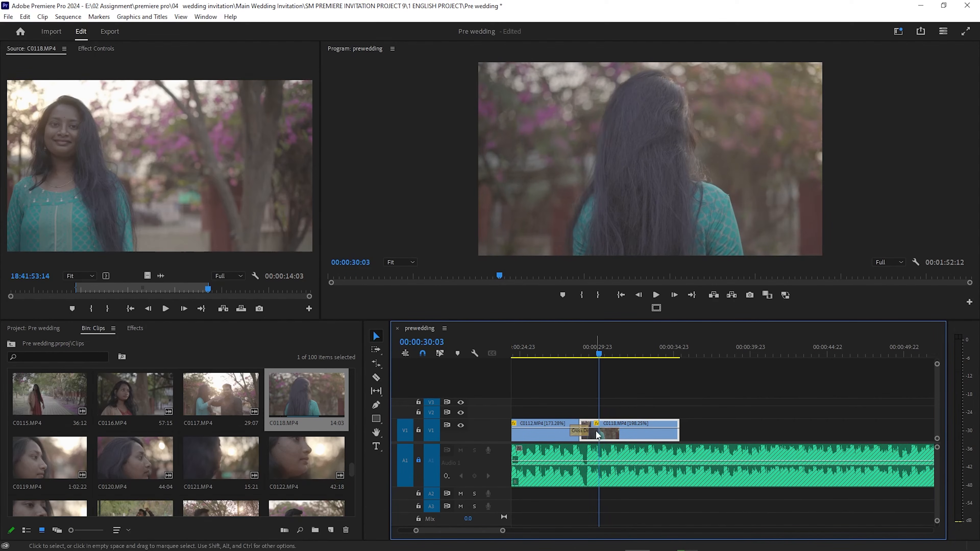
{"action": "key", "text": "ctrl+k"}
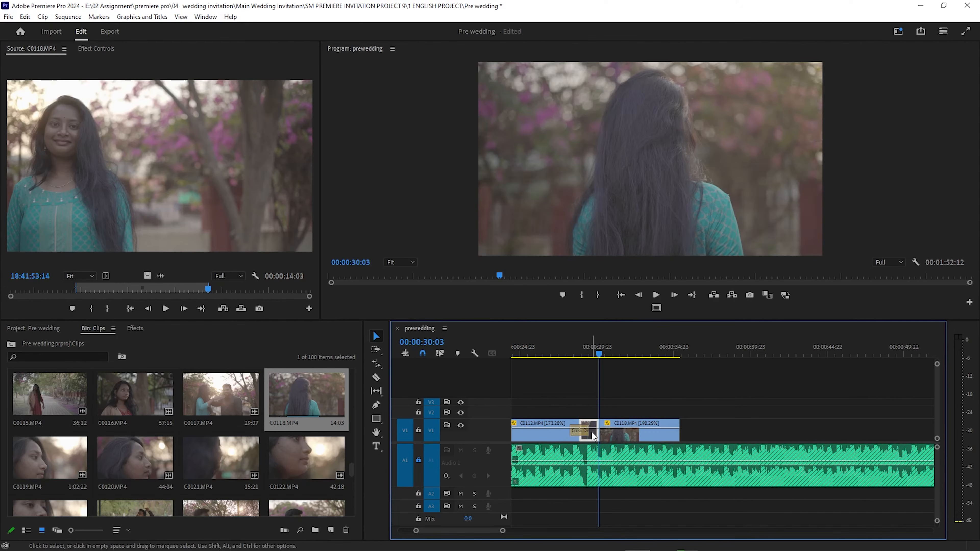
{"action": "left_click", "coordinate": [613, 438]}
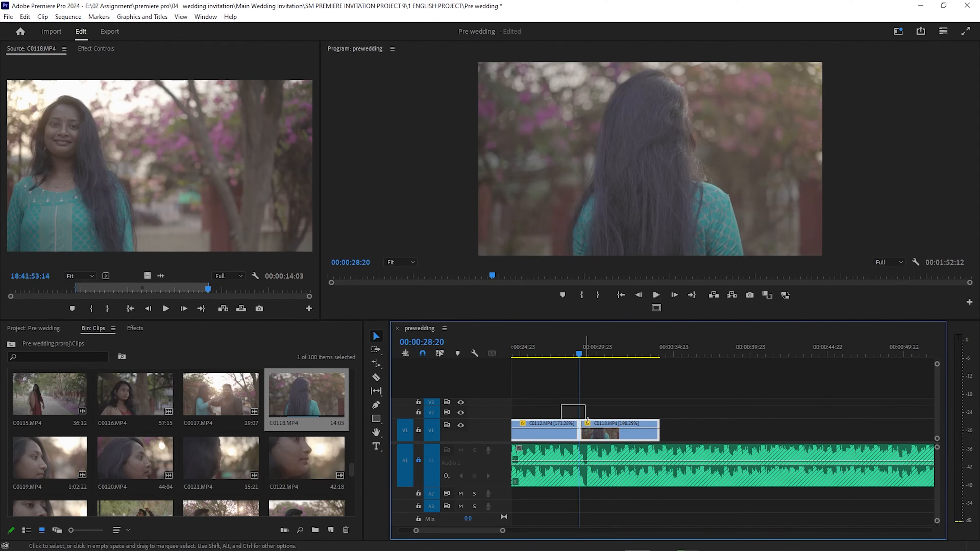
- Add Cross Dissolves between C0112.MP4 and C0118.MP4 and at the end of C0118.MP4, and play them back
{"action": "key", "text": "shift+d"}
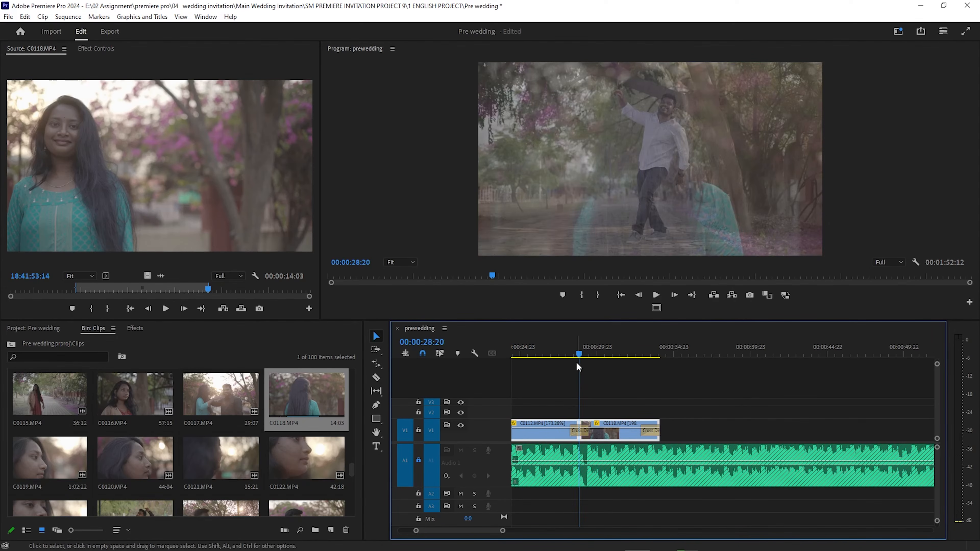
{"action": "key", "text": "space"}
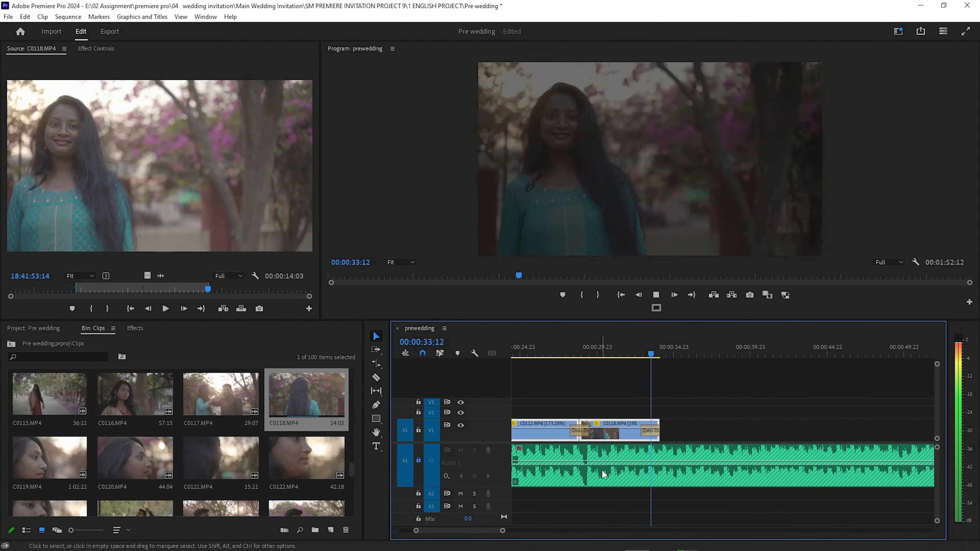
{"action": "key", "text": "space"}
- Extend the end of C0118.MP4 to review more footage, and trim it back to 00:00:33:15 without an end transition
{"action": "left_click_drag", "start_coordinate": [657, 430], "coordinate": [683, 431]}
{"action": "key", "text": "space"}
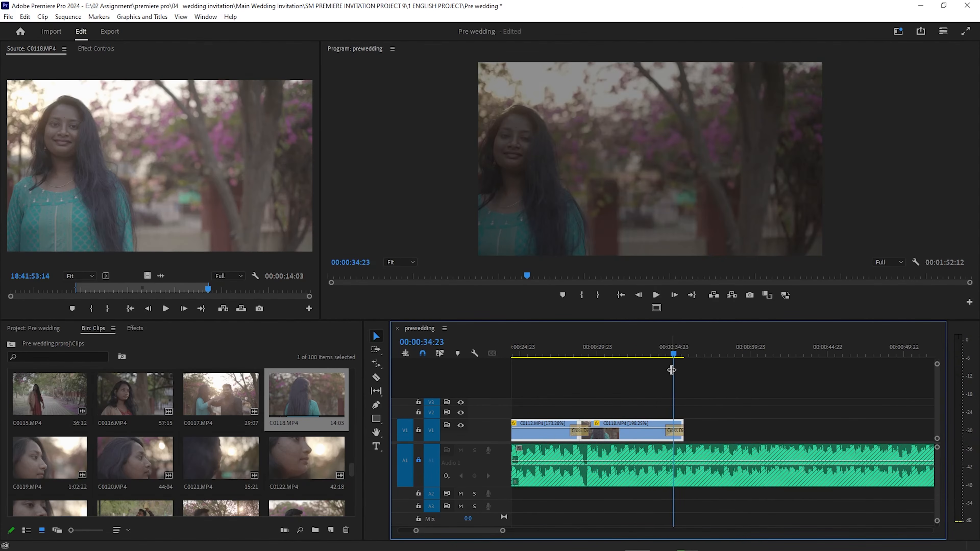
{"action": "left_click", "coordinate": [668, 354]}
{"action": "left_click_drag", "start_coordinate": [668, 355], "coordinate": [653, 353]}
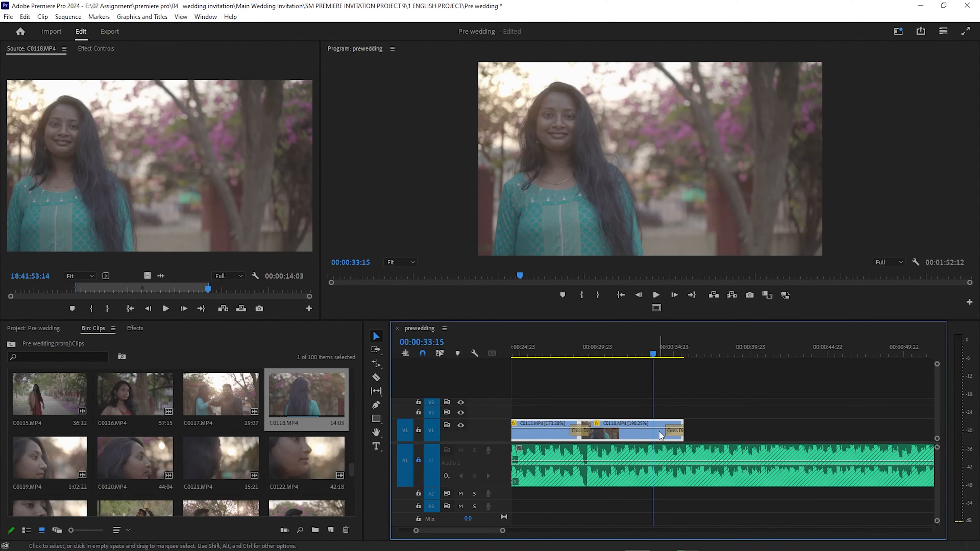
{"action": "key", "text": "w"}
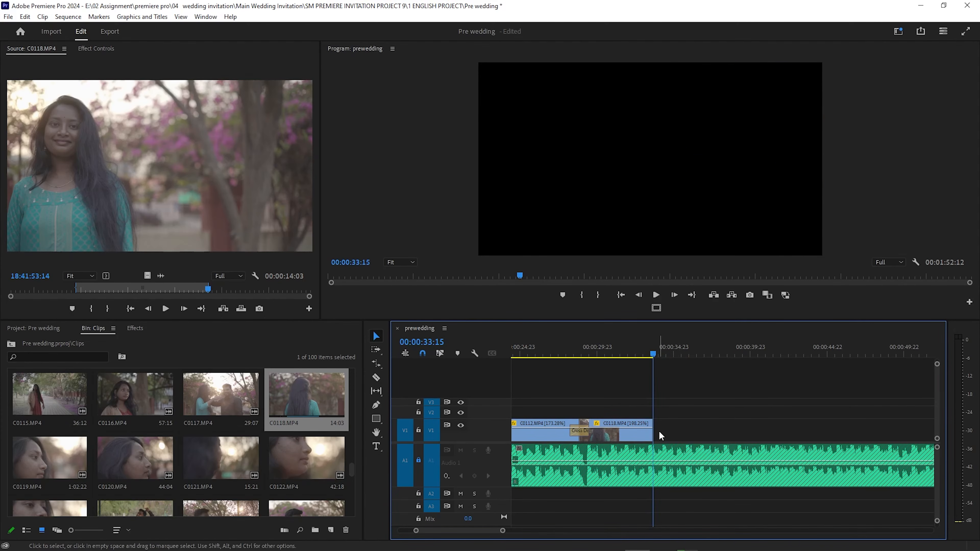
- Mark C0135.MP4 with a 15:06 range ending at 18:55:54:15 and place it on V1 at 00:00:33:15, after C0118.MP4
{"action": "scroll", "coordinate": [648, 422], "scroll_direction": "down", "scroll_amount": 6}
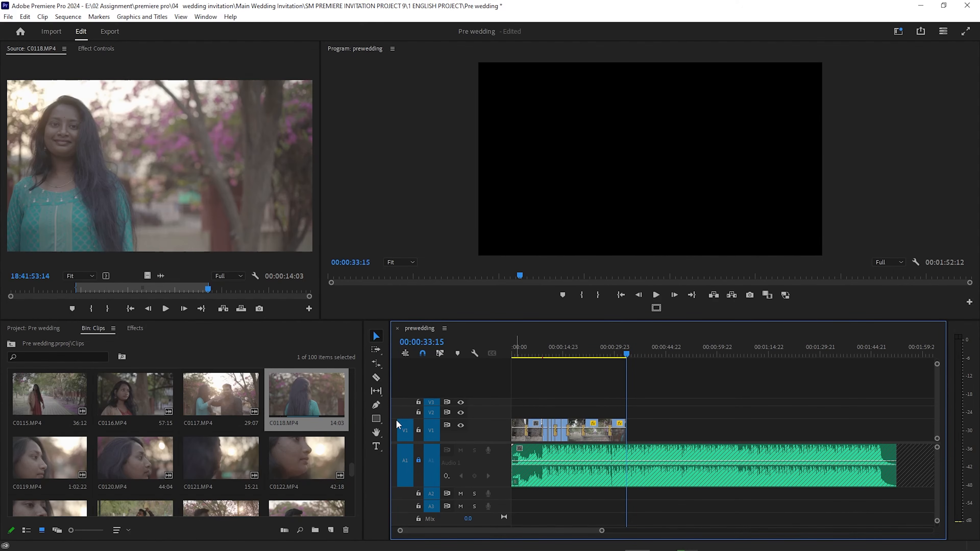
{"action": "scroll", "coordinate": [230, 460], "scroll_direction": "down", "scroll_amount": 3}
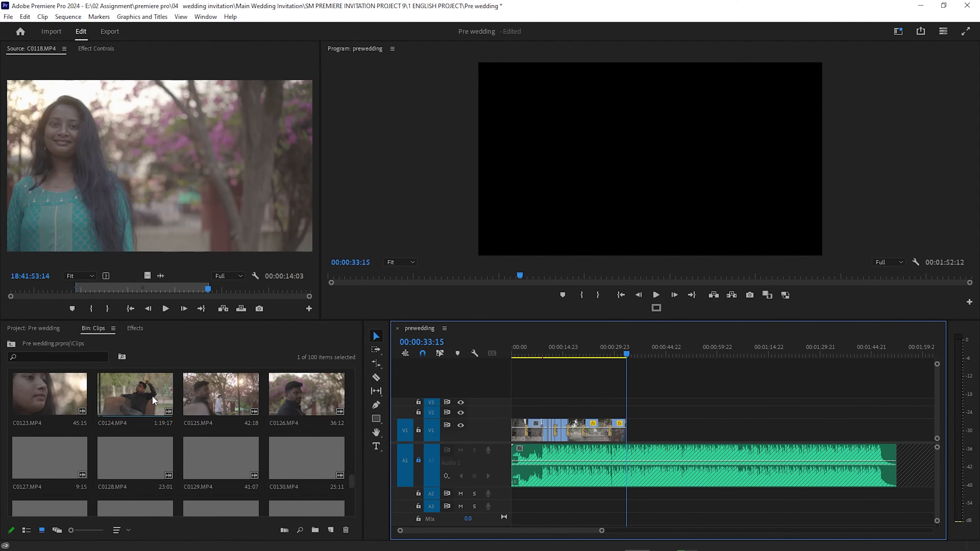
{"action": "scroll", "coordinate": [281, 465], "scroll_direction": "down", "scroll_amount": 3}
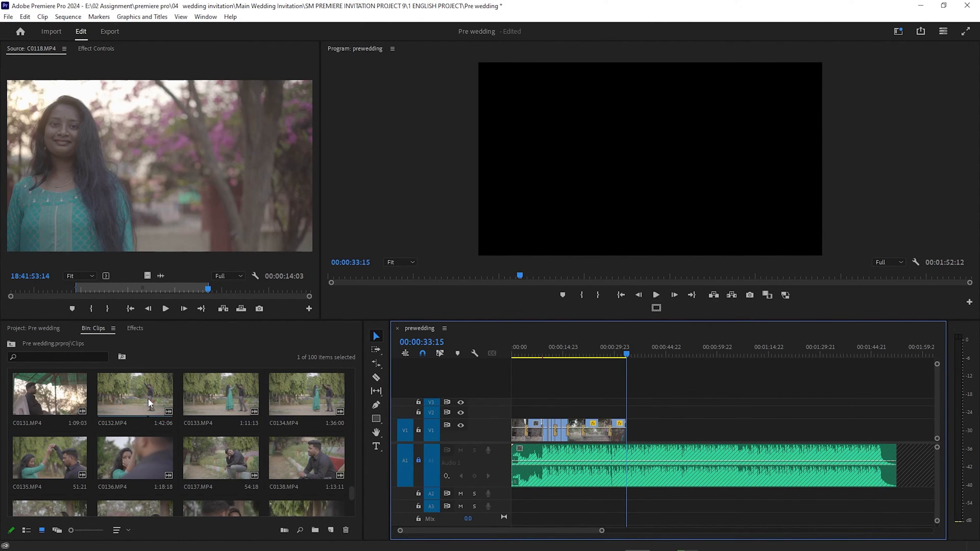
{"action": "double_click", "coordinate": [56, 454]}
{"action": "mouse_move", "coordinate": [156, 288]}
{"action": "left_mouse_down"}
{"action": "mouse_move", "coordinate": [21, 291]}
{"action": "mouse_move", "coordinate": [140, 293]}
{"action": "mouse_move", "coordinate": [26, 301]}
{"action": "mouse_move", "coordinate": [136, 293]}
{"action": "mouse_move", "coordinate": [582, 369]}
{"action": "mouse_move", "coordinate": [651, 409]}
{"action": "mouse_move", "coordinate": [646, 428]}
{"action": "mouse_move", "coordinate": [632, 431]}
{"action": "left_mouse_up"}
{"action": "key", "text": "i"}
{"action": "key", "text": "o"}
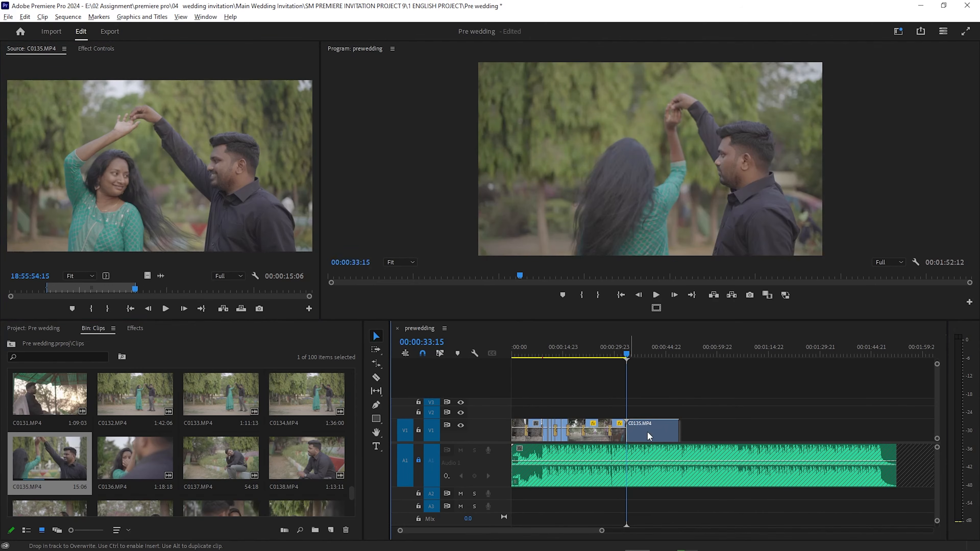
- Split C0118.MP4 at 00:00:32:10, remove the part after the cut, and close the gap before C0135.MP4
{"action": "scroll", "coordinate": [653, 432], "scroll_direction": "up", "scroll_amount": 4}
{"action": "left_click", "coordinate": [587, 347]}
{"action": "key", "text": "space"}
{"action": "key", "text": "space"}
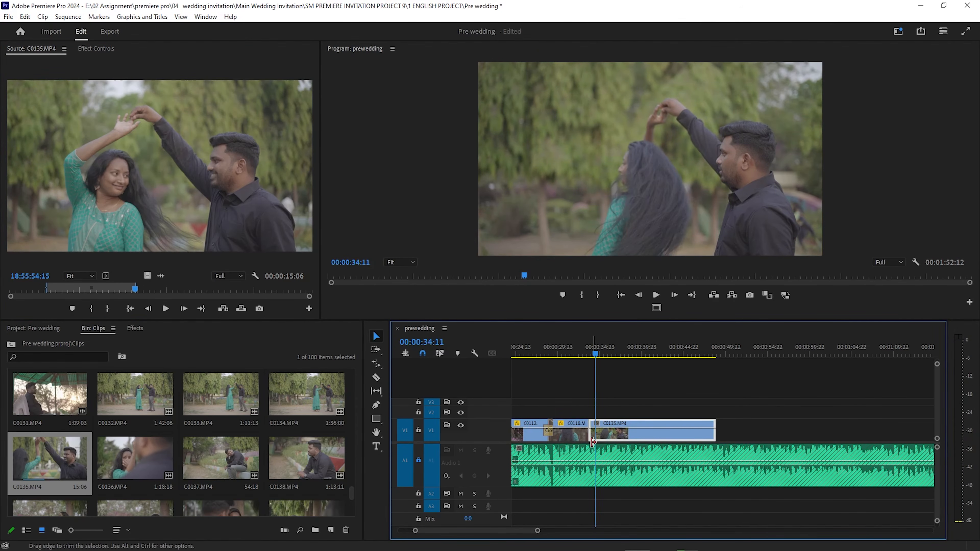
{"action": "scroll", "coordinate": [577, 442], "scroll_direction": "up", "scroll_amount": 3}
{"action": "left_click", "coordinate": [577, 347]}
{"action": "left_click_drag", "start_coordinate": [577, 349], "coordinate": [562, 350]}
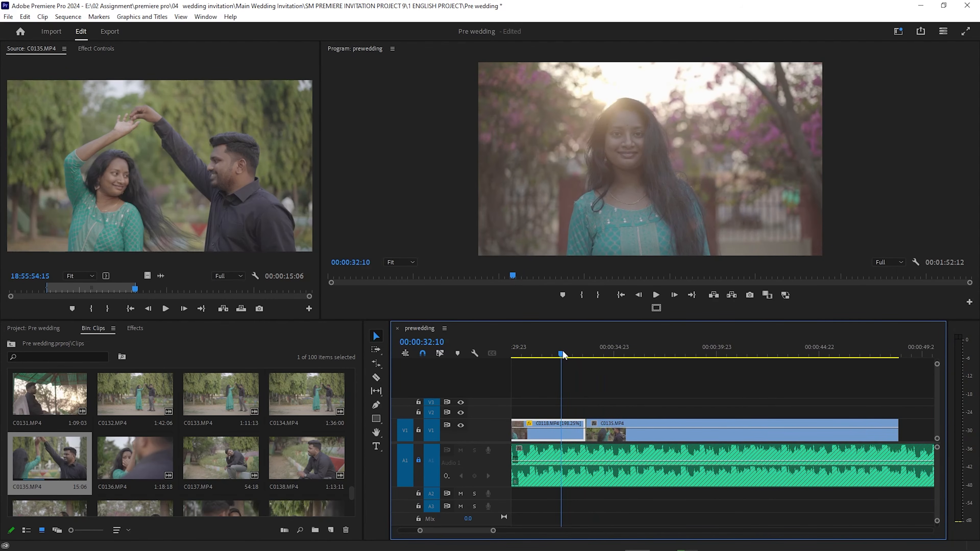
{"action": "key", "text": "ctrl+k"}
{"action": "left_click", "coordinate": [573, 434]}
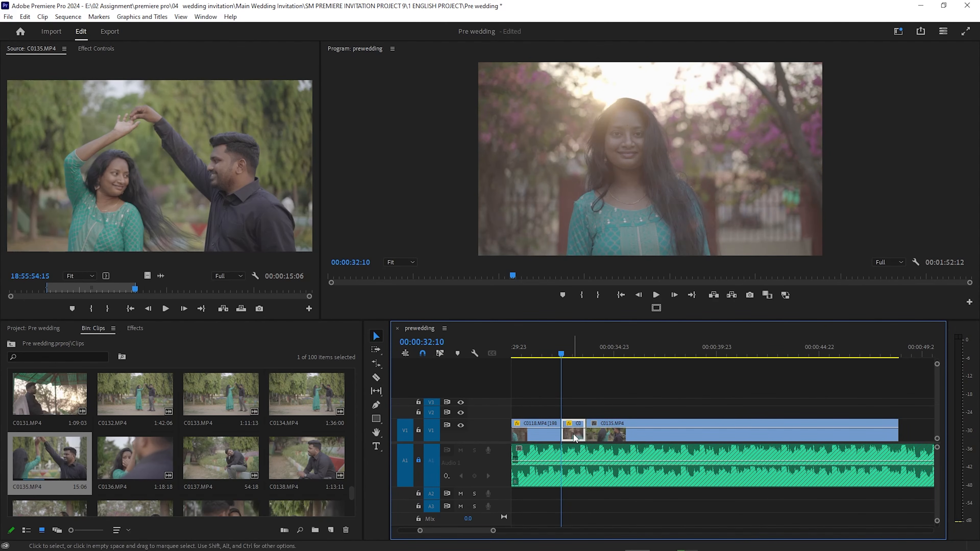
{"action": "key", "text": "Delete"}
{"action": "right_click", "coordinate": [573, 433]}
{"action": "left_click", "coordinate": [587, 441]}
- Play back the cut from C0118.MP4 to C0135.MP4 against the music
{"action": "left_click", "coordinate": [545, 355]}
{"action": "key", "text": "space"}
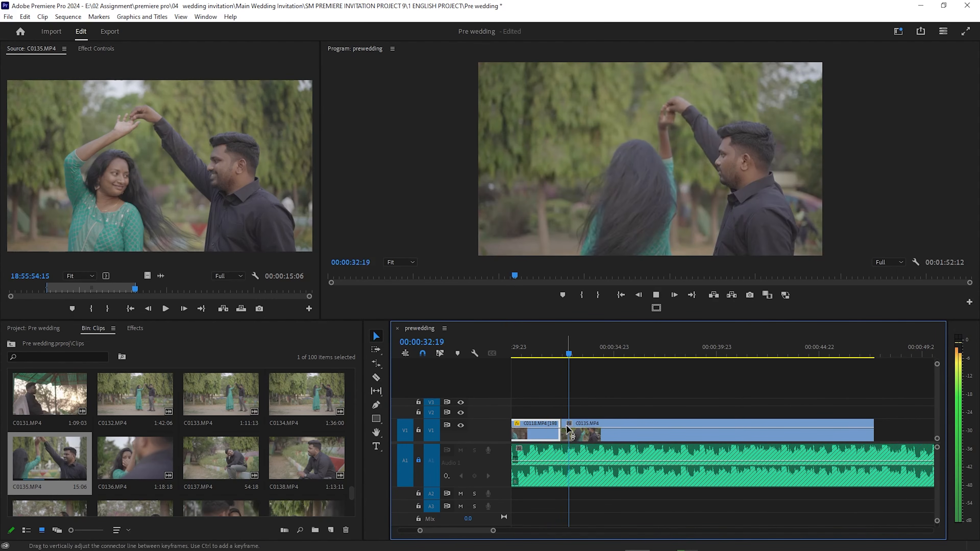
{"action": "key", "text": "space"}
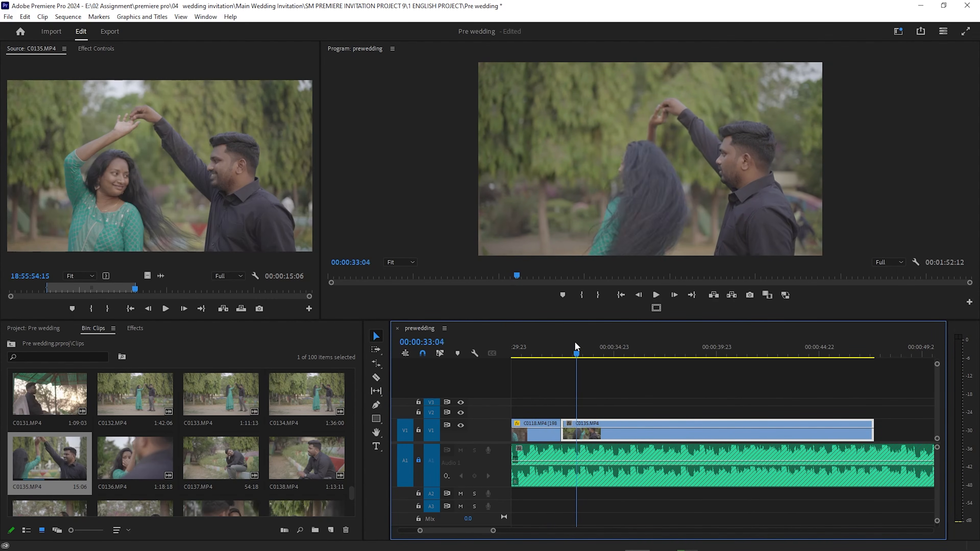
{"action": "left_click", "coordinate": [554, 350]}
{"action": "key", "text": "space"}
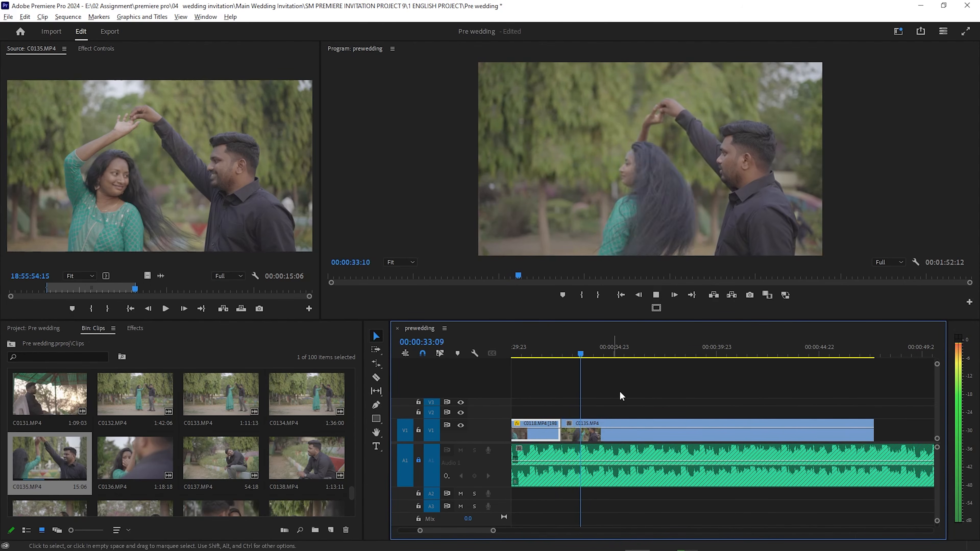
{"action": "scroll", "coordinate": [627, 382], "scroll_direction": "down", "scroll_amount": 2}
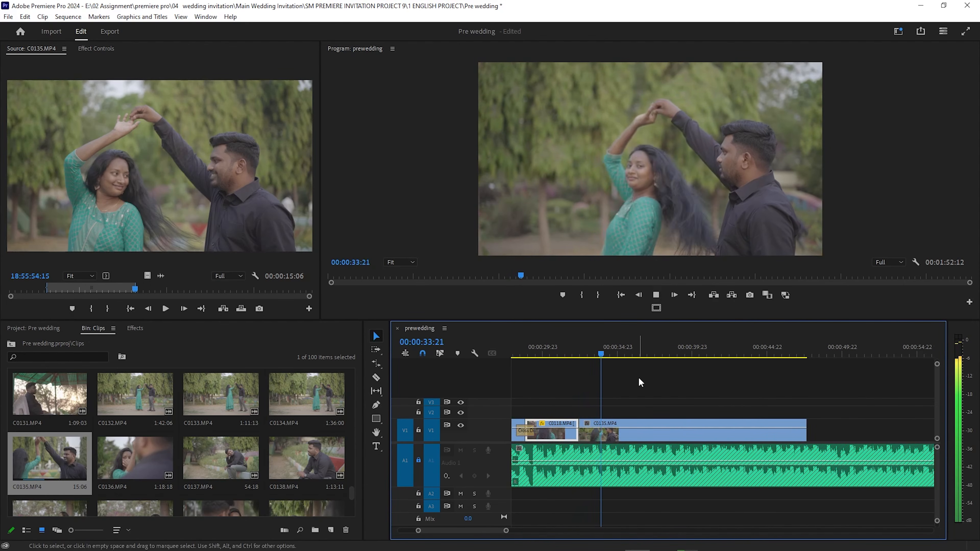
- Preview the footage of C0136.MP4 from the Clips bin, and compare it with the source footage of C0135.MP4
{"action": "left_click", "coordinate": [623, 340]}
{"action": "double_click", "coordinate": [145, 452]}
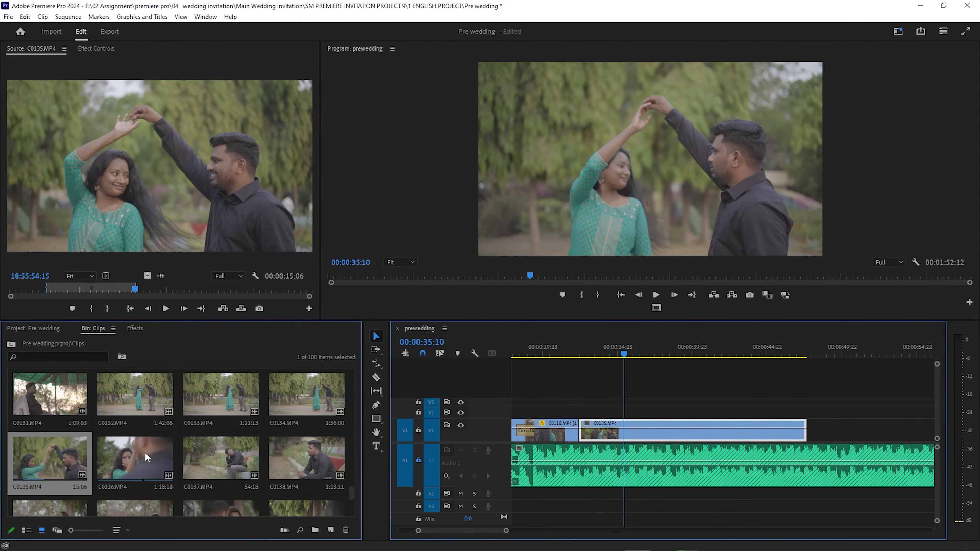
{"action": "left_click_drag", "start_coordinate": [11, 289], "coordinate": [79, 293]}
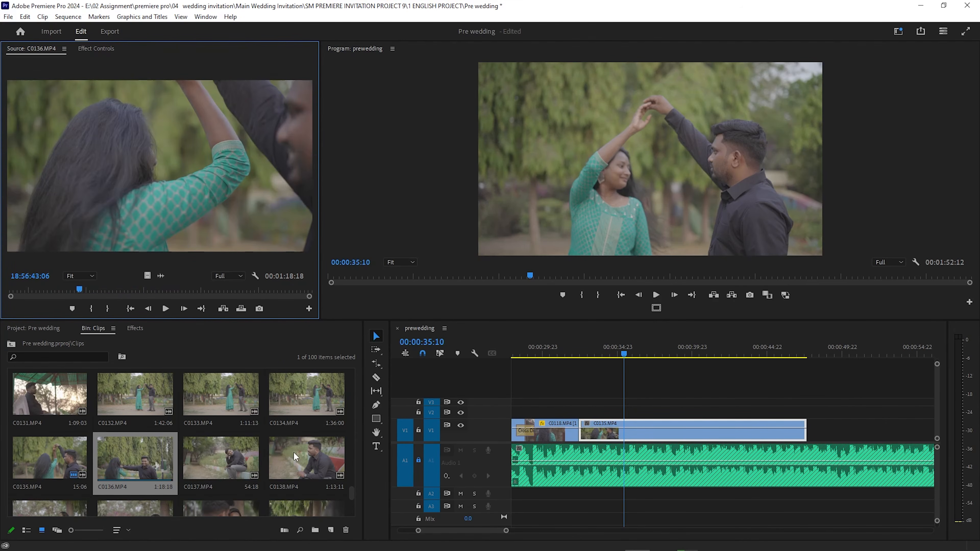
{"action": "scroll", "coordinate": [96, 451], "scroll_direction": "down", "scroll_amount": 2}
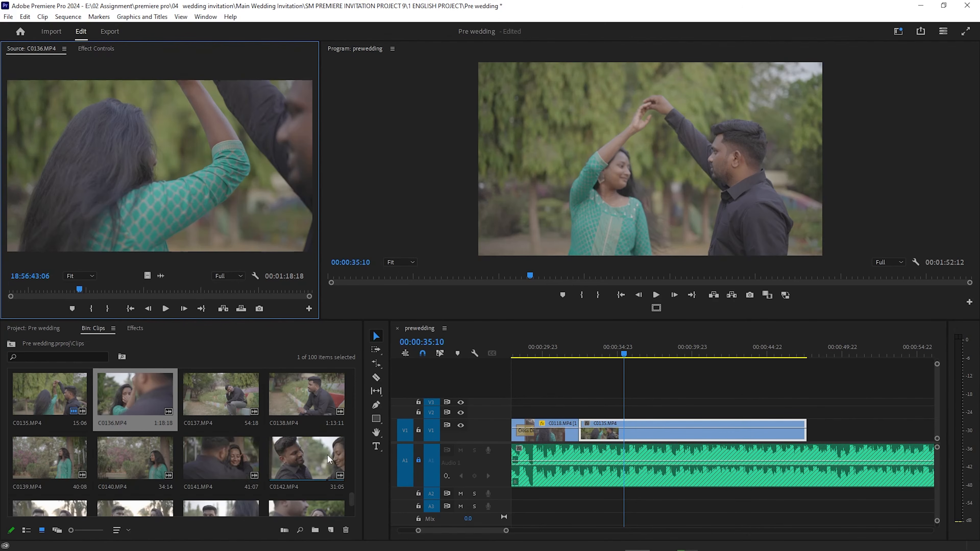
{"action": "left_click_drag", "start_coordinate": [79, 289], "coordinate": [18, 298]}
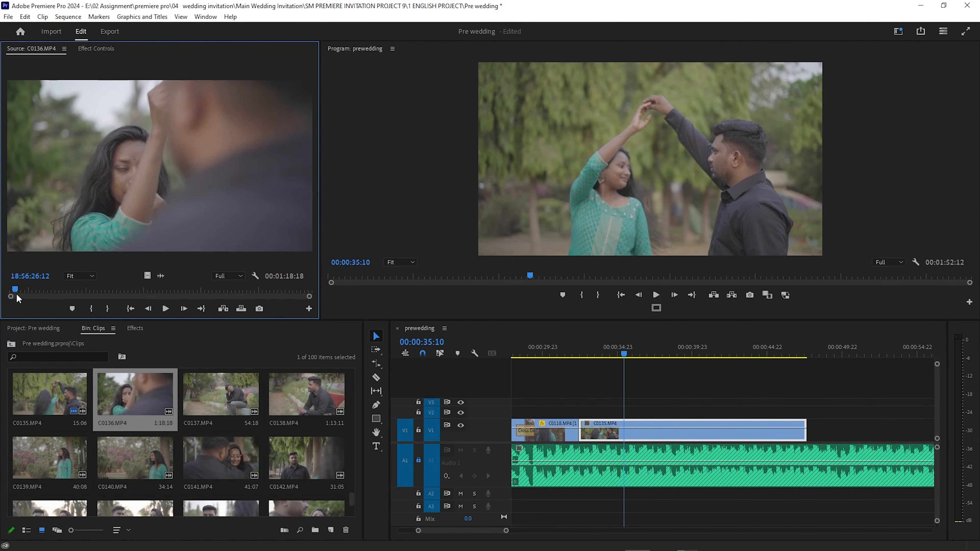
{"action": "double_click", "coordinate": [57, 397]}
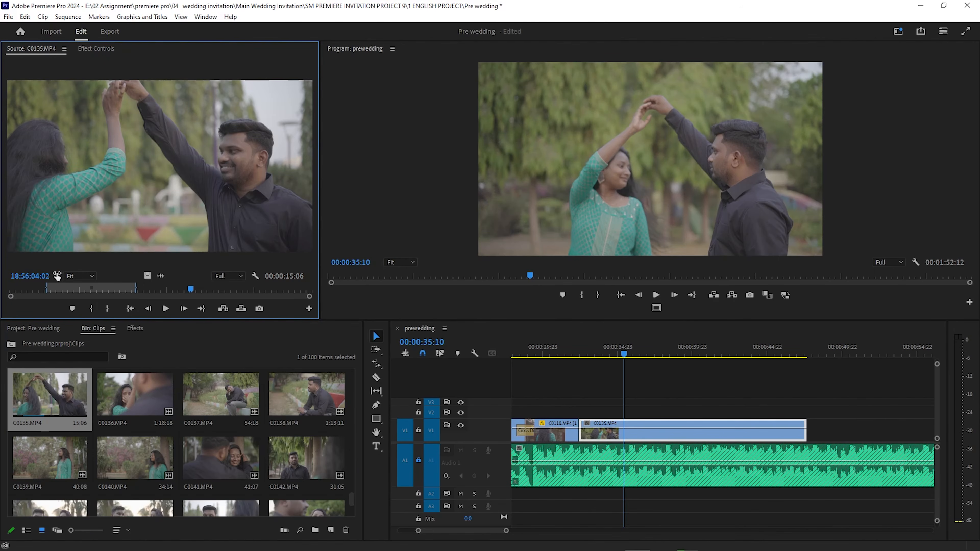
{"action": "left_click_drag", "start_coordinate": [177, 288], "coordinate": [111, 313]}
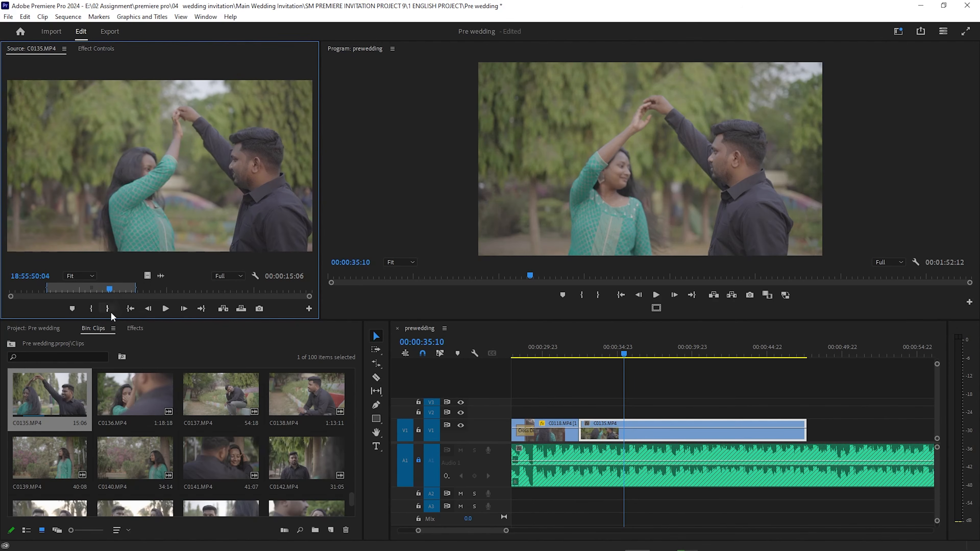
- Split C0135.MP4 on V1 at 00:00:39:20
{"action": "left_click_drag", "start_coordinate": [623, 352], "coordinate": [690, 383]}
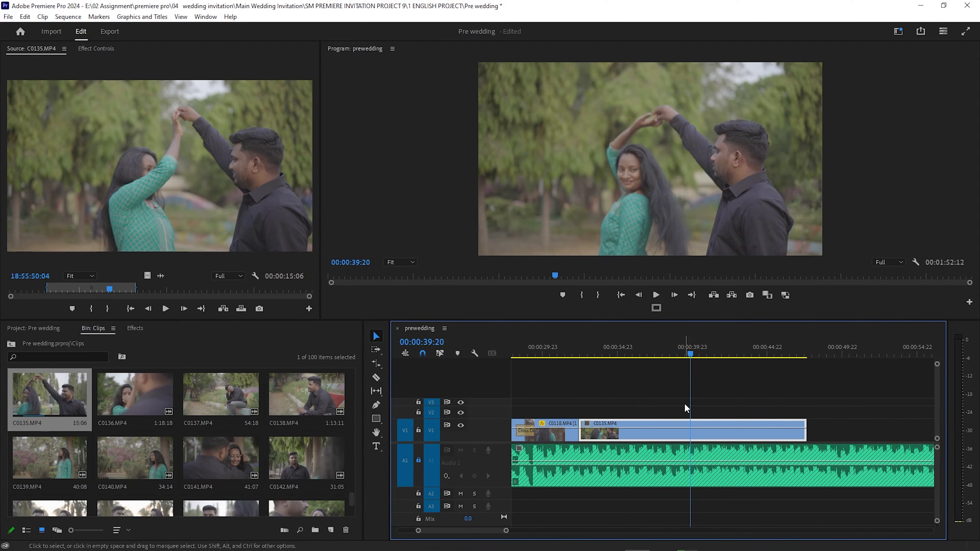
{"action": "key", "text": "ctrl+k"}
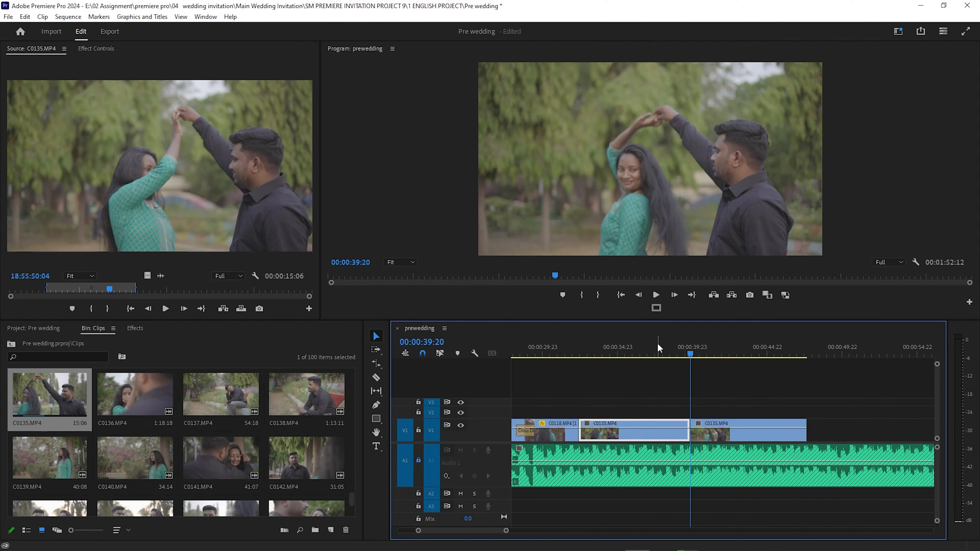
{"action": "left_click", "coordinate": [648, 347]}
{"action": "right_click", "coordinate": [657, 424]}
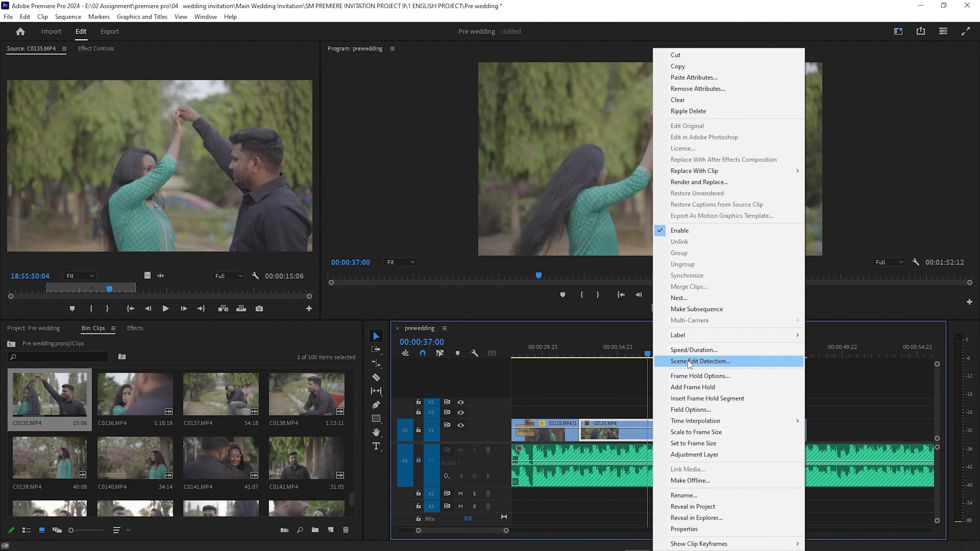
{"action": "left_click", "coordinate": [690, 351]}
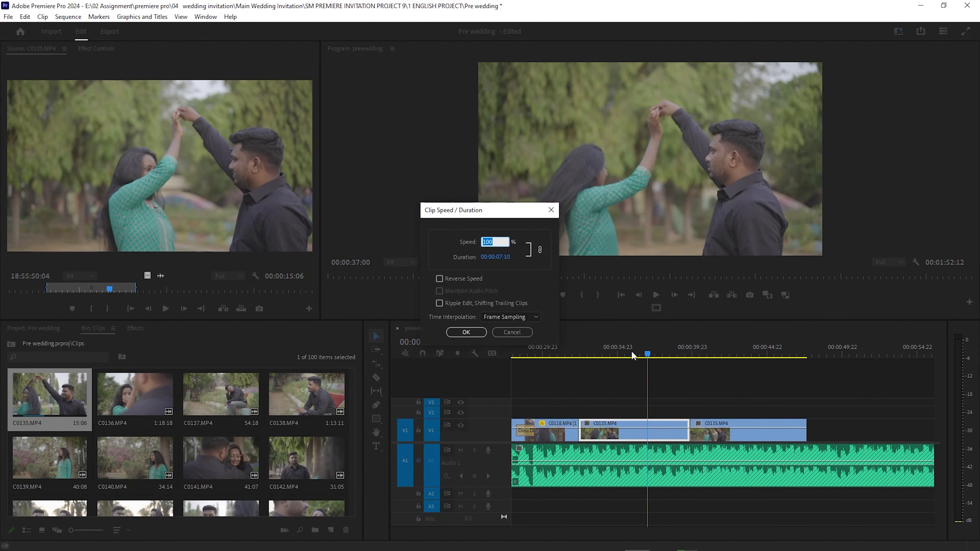
{"action": "left_click", "coordinate": [511, 332]}
- Split C0135.MP4 at 00:00:36:21 and apply Reverse Speed to the section between 00:00:36:21 and 00:00:39:20
{"action": "left_click_drag", "start_coordinate": [612, 352], "coordinate": [647, 367]}
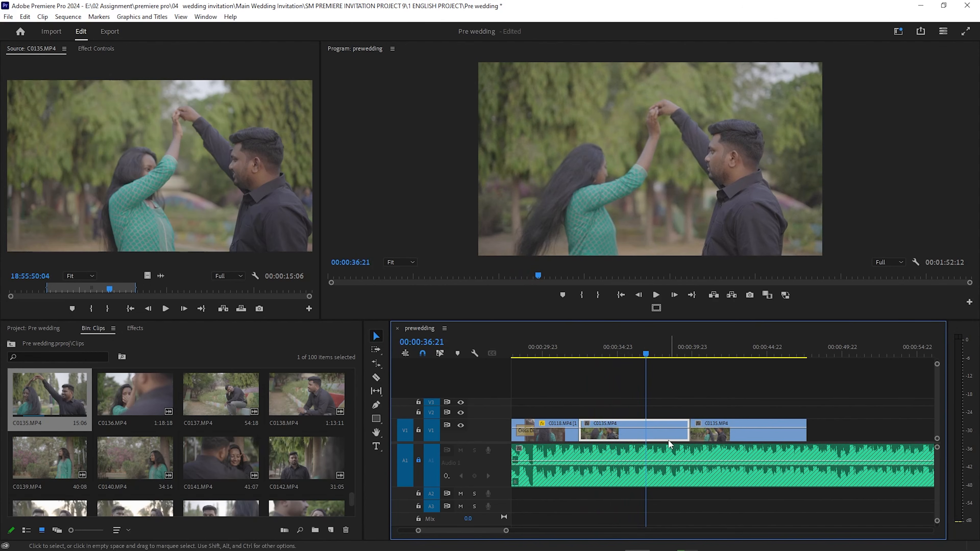
{"action": "key", "text": "ctrl+k"}
{"action": "right_click", "coordinate": [658, 433]}
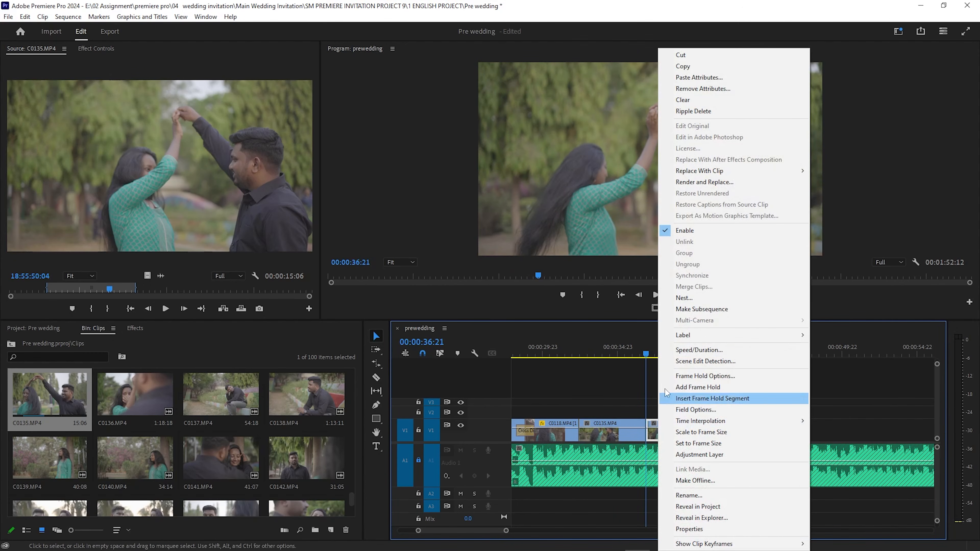
{"action": "left_click", "coordinate": [684, 350]}
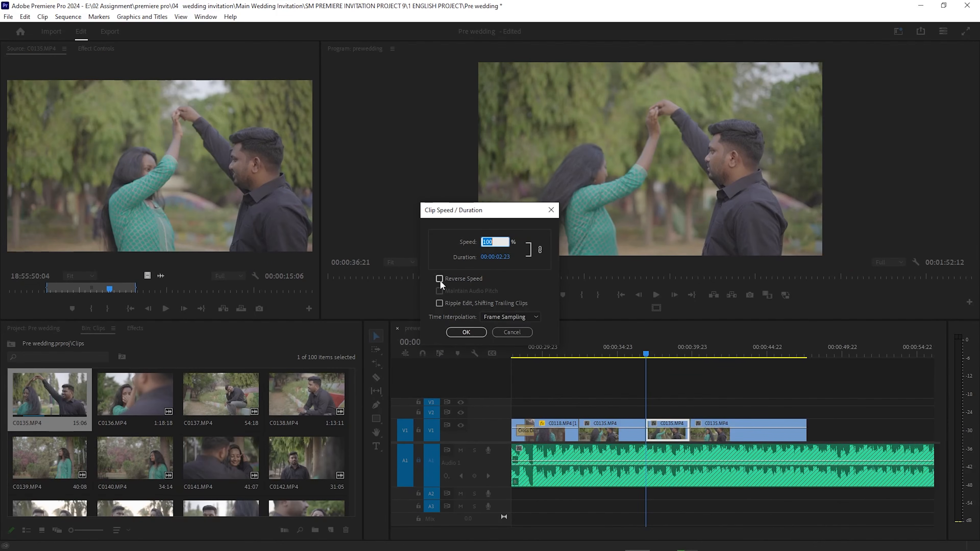
{"action": "left_click", "coordinate": [439, 280]}
{"action": "left_click", "coordinate": [454, 332]}
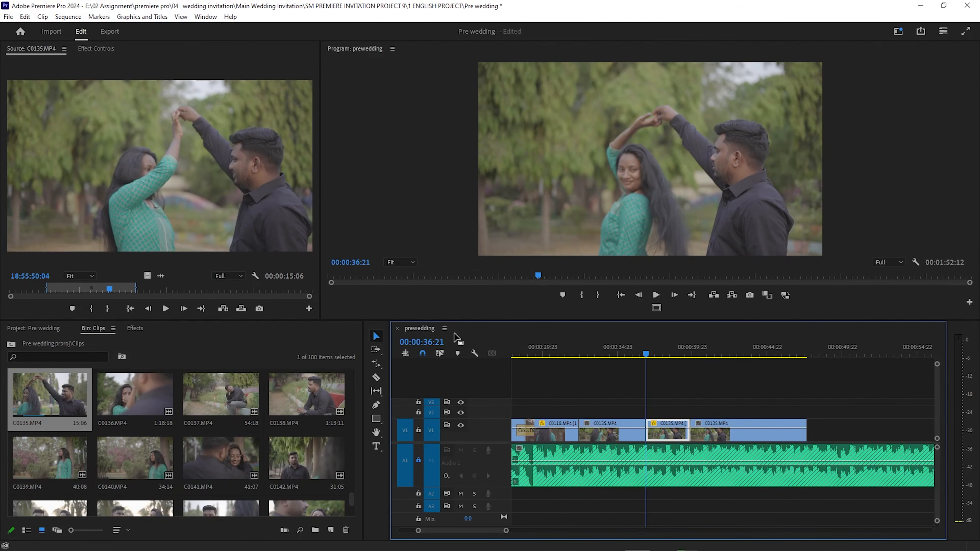
- Play back the C0135.MP4 sections from 00:00:32:21 through the reversed part to the end of the last section
{"action": "left_click_drag", "start_coordinate": [645, 355], "coordinate": [584, 355]}
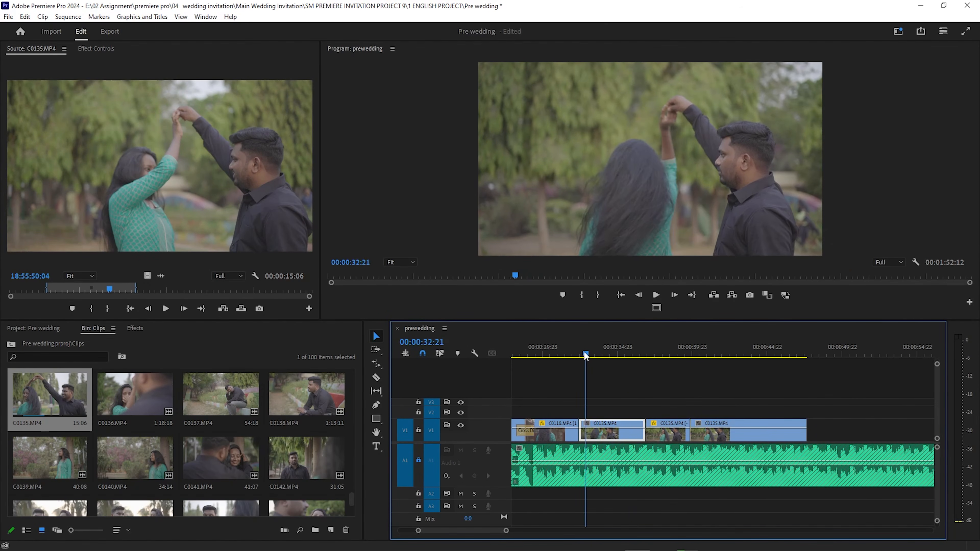
{"action": "key", "text": "space"}
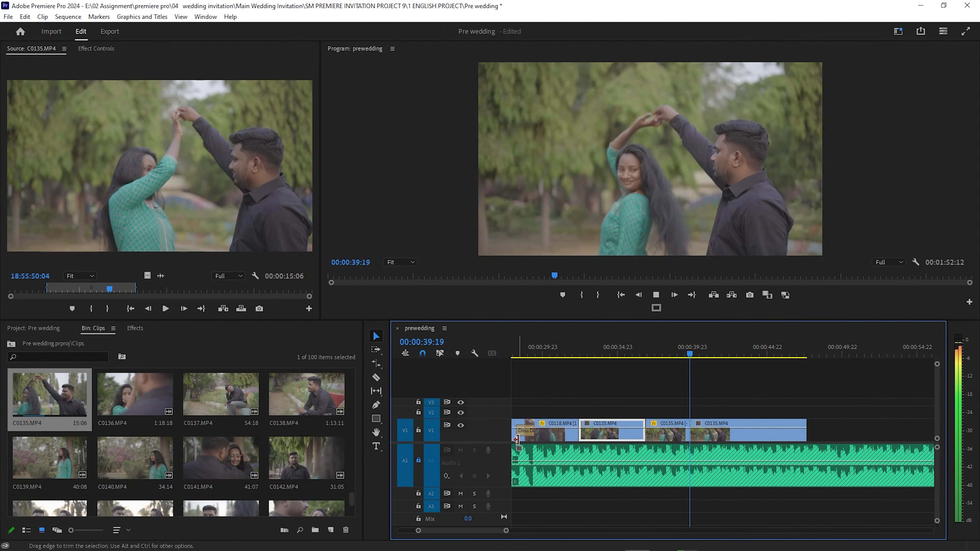
{"action": "key", "text": "space"}
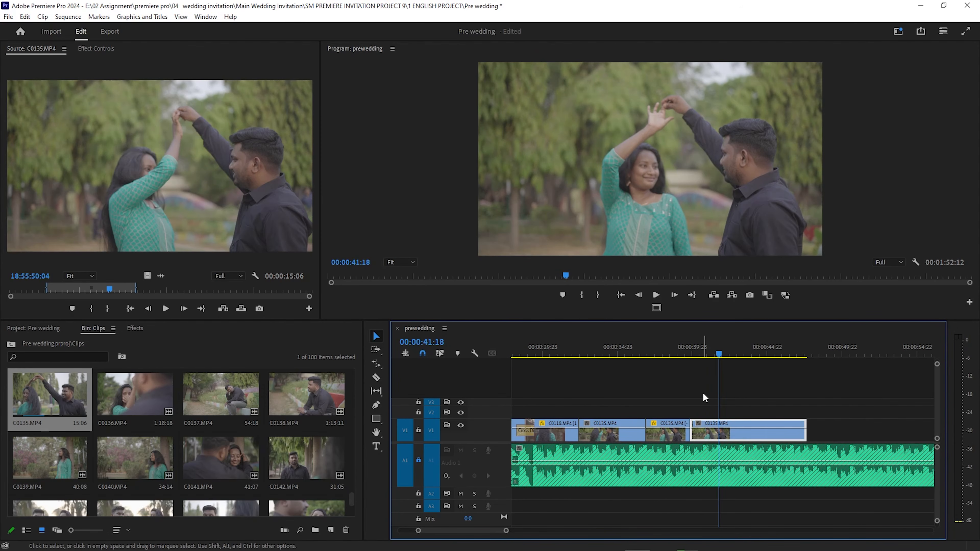
{"action": "left_click_drag", "start_coordinate": [679, 352], "coordinate": [742, 375]}
{"action": "key", "text": "space"}
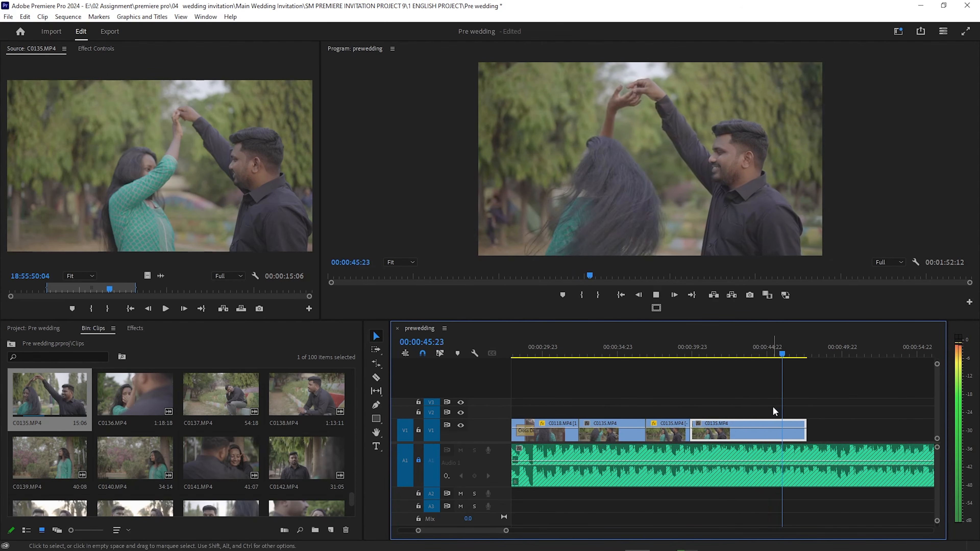
{"action": "key", "text": "space"}
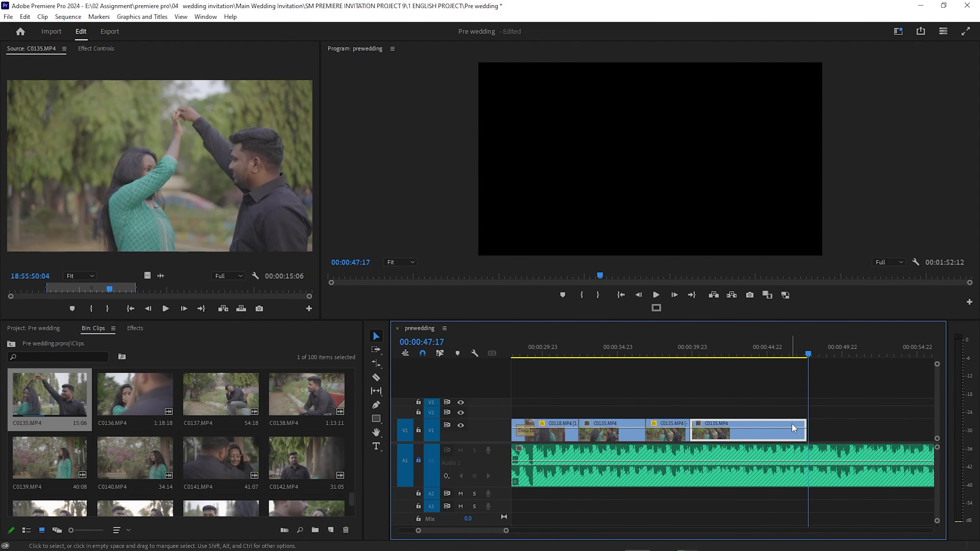
- Mark the sequence's Out point at 00:00:47:13, at the end of the last C0135.MP4 section
{"action": "left_click_drag", "start_coordinate": [807, 357], "coordinate": [805, 359]}
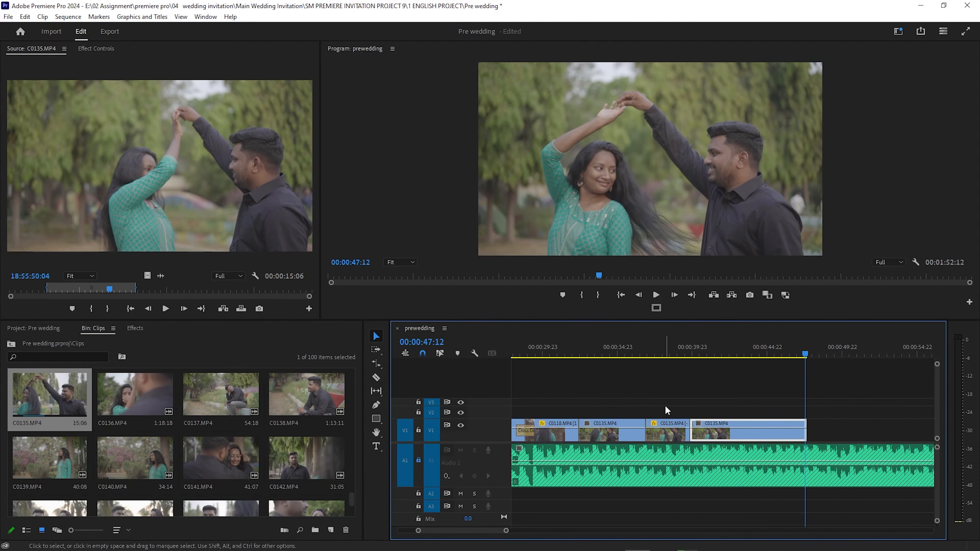
{"action": "left_click_drag", "start_coordinate": [692, 353], "coordinate": [773, 408]}
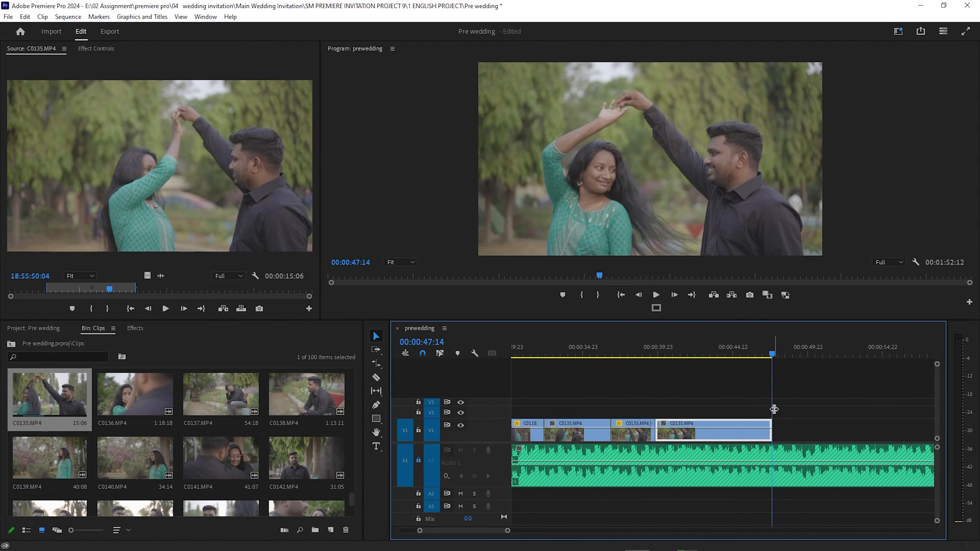
{"action": "scroll", "coordinate": [737, 426], "scroll_direction": "down", "scroll_amount": 5}
{"action": "scroll", "coordinate": [735, 421], "scroll_direction": "down", "scroll_amount": 1}
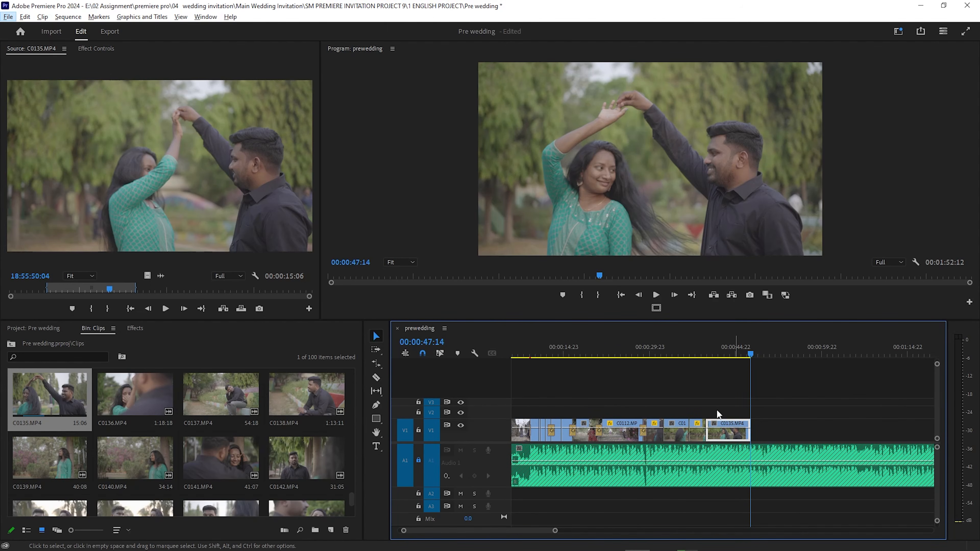
{"action": "key", "text": "Home"}
{"action": "left_click_drag", "start_coordinate": [425, 367], "coordinate": [780, 373]}
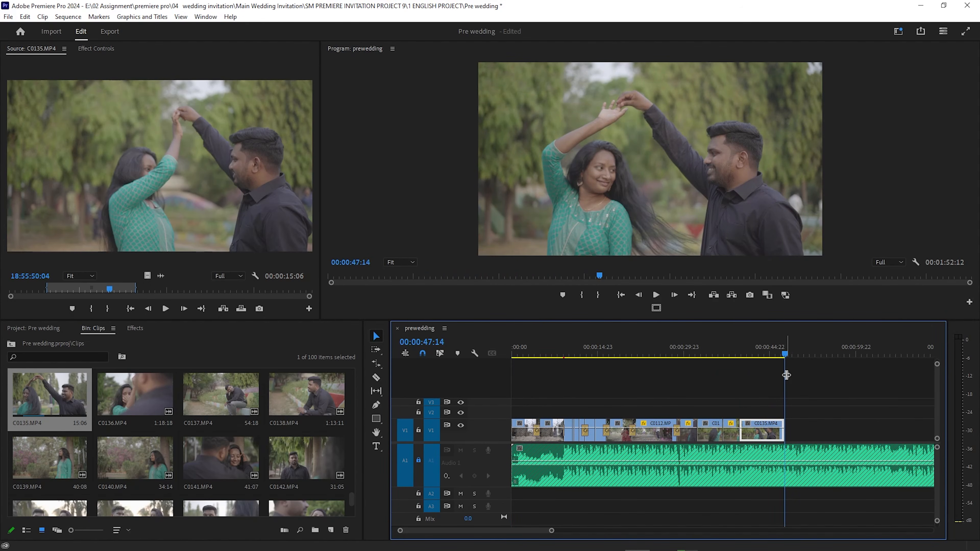
{"action": "scroll", "coordinate": [775, 409], "scroll_direction": "up", "scroll_amount": 3}
{"action": "mouse_move", "coordinate": [792, 353]}
{"action": "left_mouse_down"}
{"action": "mouse_move", "coordinate": [744, 353]}
{"action": "mouse_move", "coordinate": [793, 365]}
{"action": "left_mouse_up"}
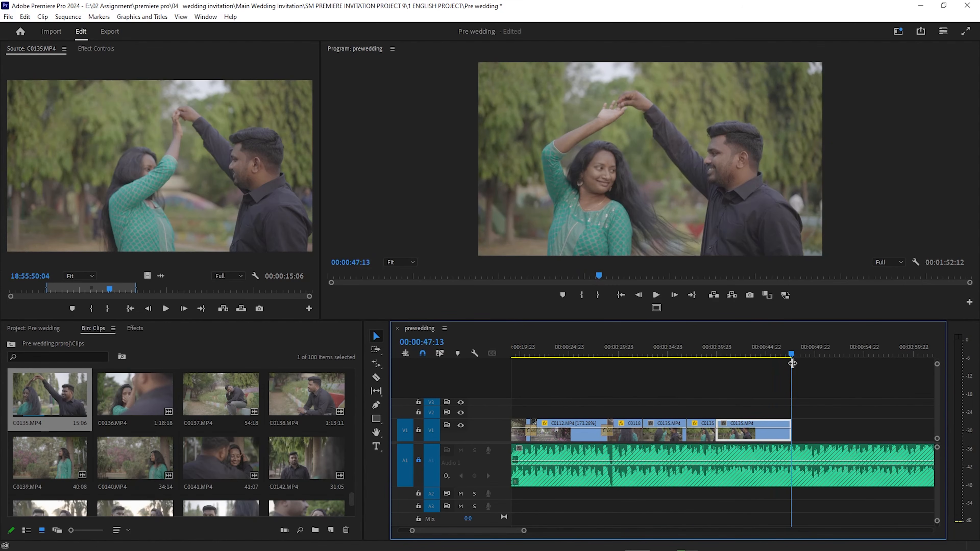
{"action": "key", "text": "o"}
- Play back the end of the marked sequence range from 00:00:43:20
{"action": "scroll", "coordinate": [740, 395], "scroll_direction": "down", "scroll_amount": 5}
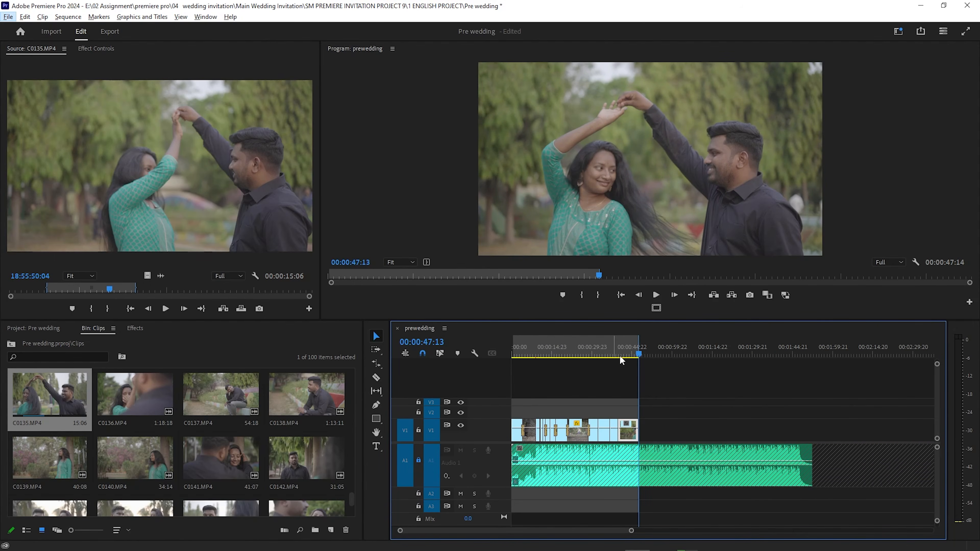
{"action": "left_click", "coordinate": [628, 351]}
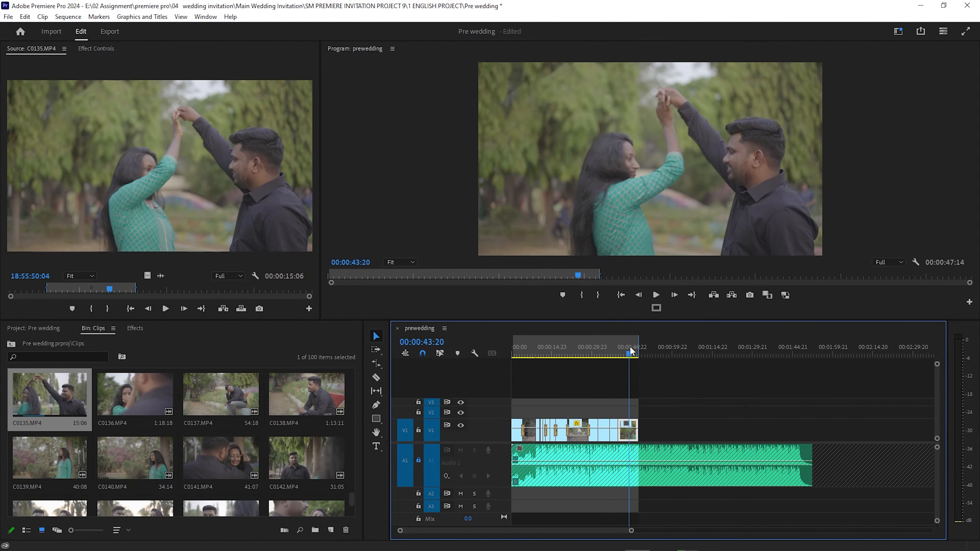
{"action": "scroll", "coordinate": [626, 458], "scroll_direction": "up", "scroll_amount": 3}
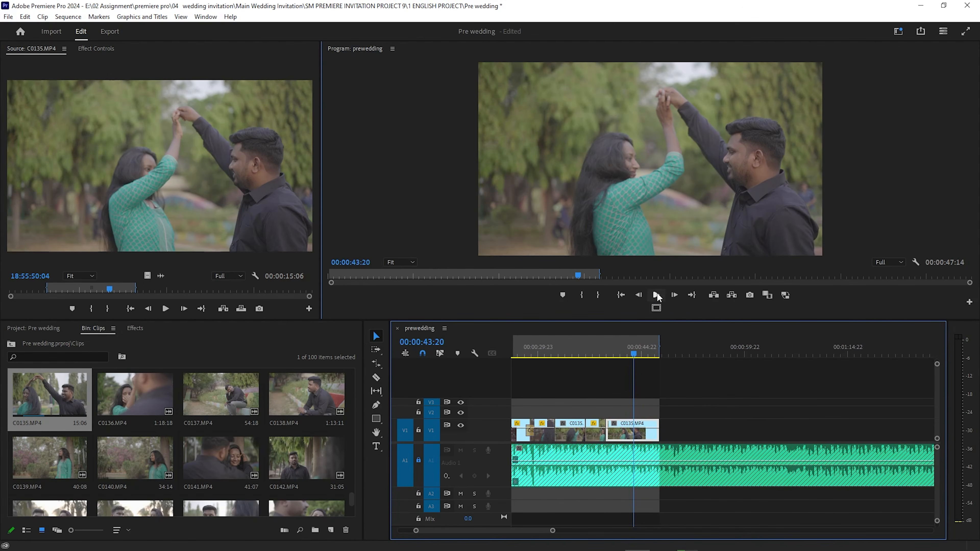
{"action": "left_click", "coordinate": [656, 295]}
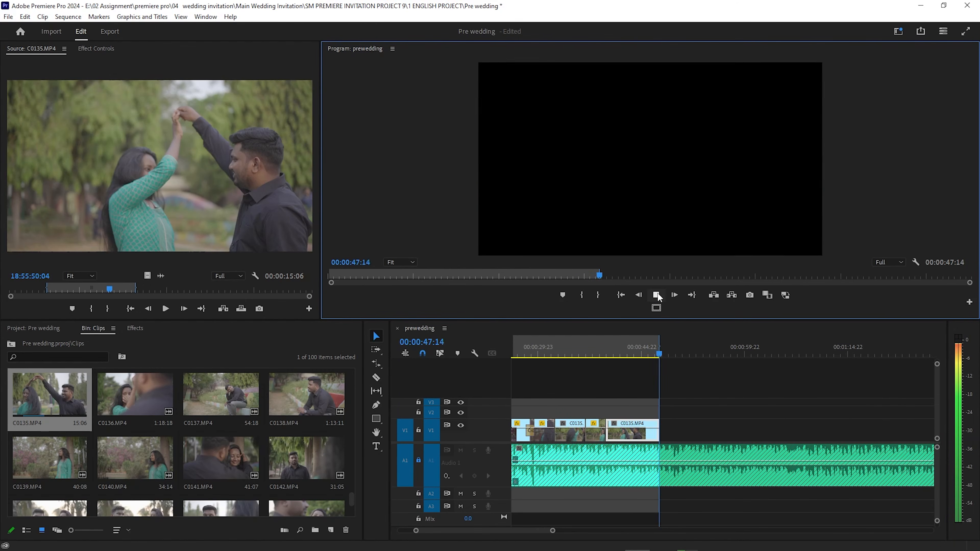
- Stop playback, clear the sequence's In and Out points, and move the playhead to 00:00:47:18, just past the last C0135.MP4 section
{"action": "left_click", "coordinate": [657, 295]}
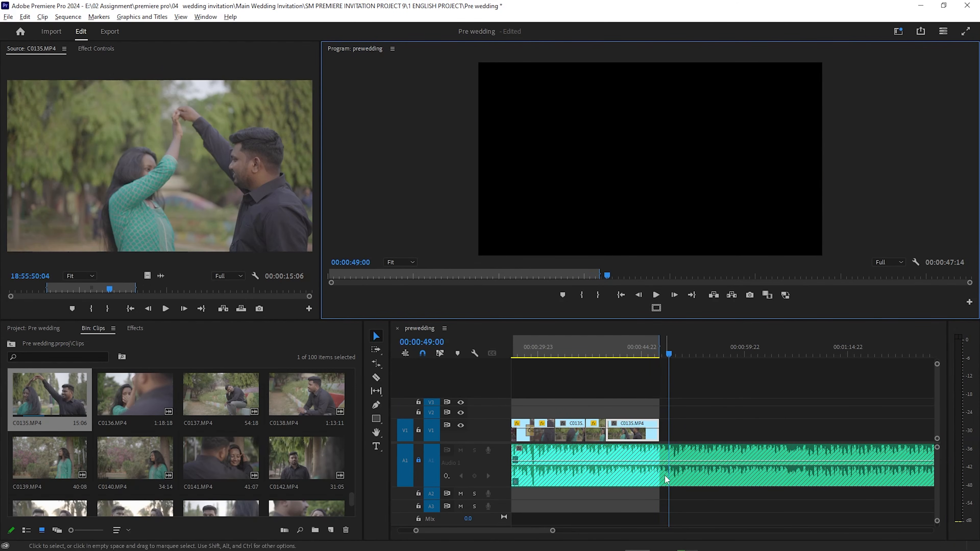
{"action": "scroll", "coordinate": [628, 475], "scroll_direction": "up", "scroll_amount": 3}
{"action": "scroll", "coordinate": [629, 476], "scroll_direction": "up", "scroll_amount": 2}
{"action": "scroll", "coordinate": [685, 460], "scroll_direction": "up", "scroll_amount": 2}
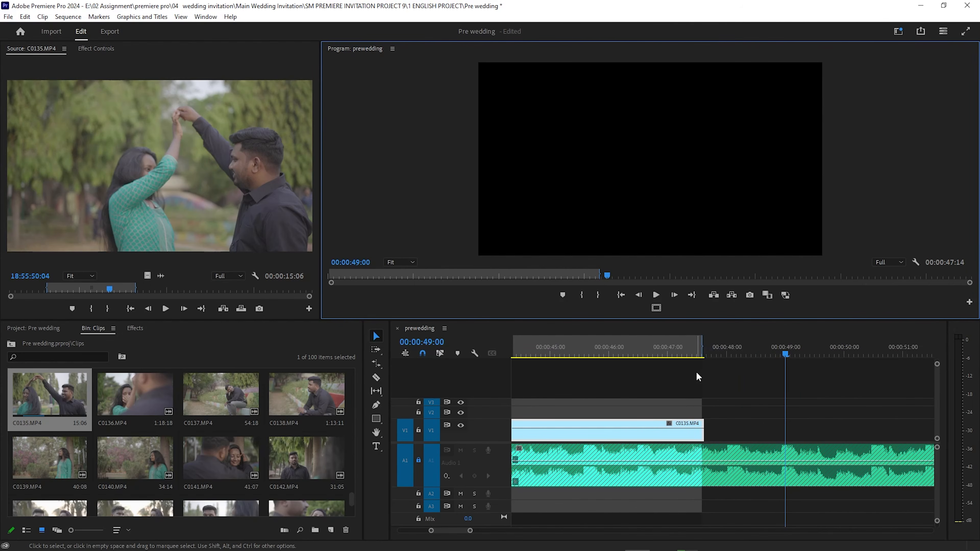
{"action": "left_click", "coordinate": [698, 356]}
{"action": "left_click", "coordinate": [705, 355]}
{"action": "left_click_drag", "start_coordinate": [707, 357], "coordinate": [714, 357]}
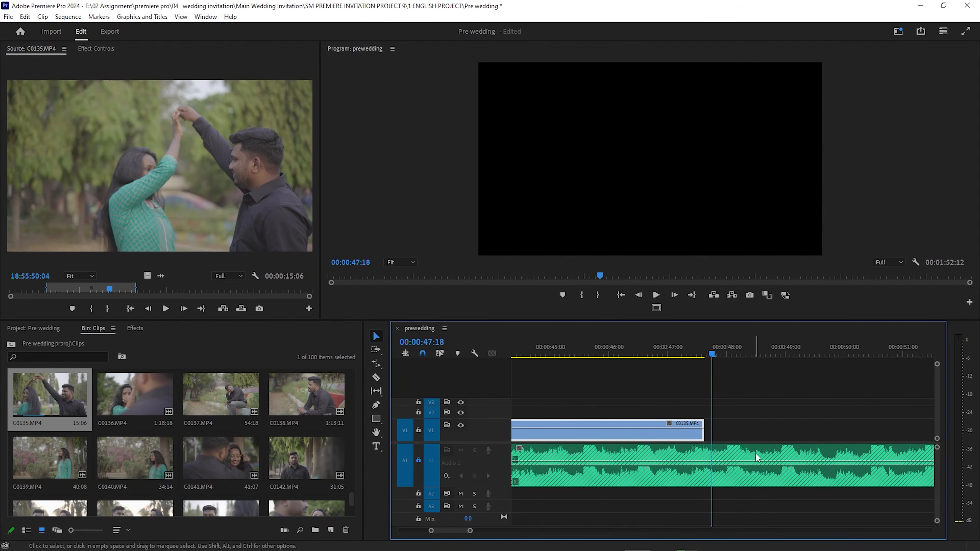
- Unlock the Audio 1 track and split the music clip at 00:00:47:18
{"action": "left_click", "coordinate": [418, 460]}
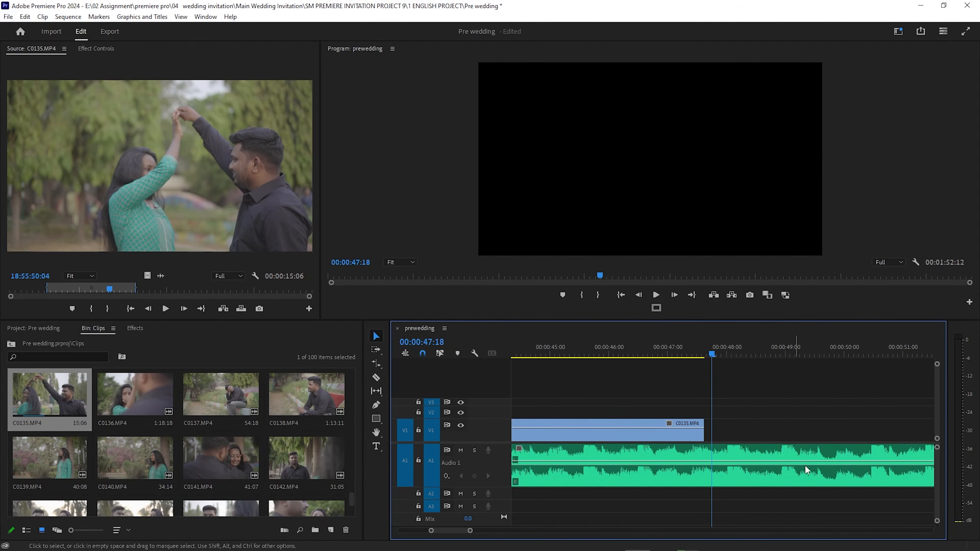
{"action": "left_click", "coordinate": [748, 468]}
{"action": "key", "text": "ctrl+k"}
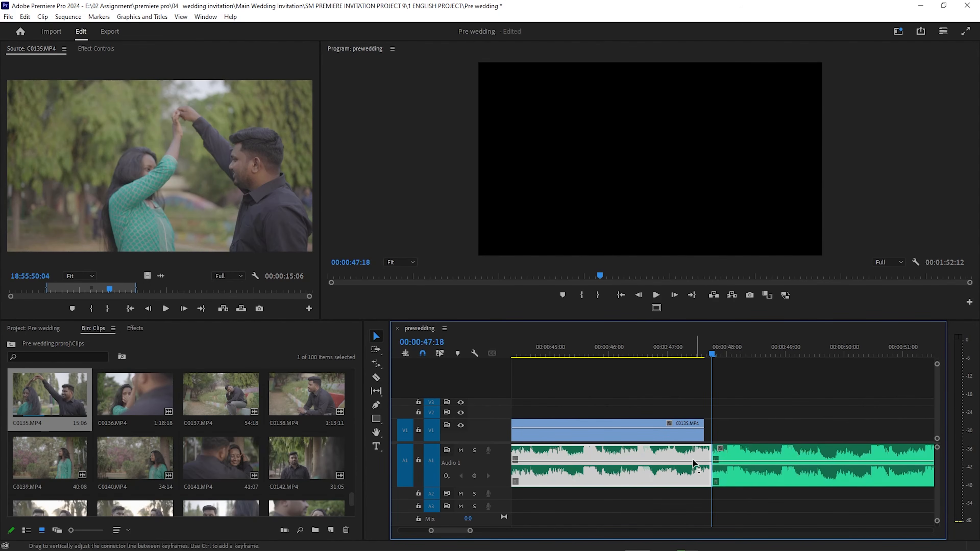
- Fade out the music before the cut with Pen tool volume keyframes from about 00:00:46:18 to -999.0 dB at 00:00:47:18, and play it back
{"action": "key", "text": "p"}
{"action": "left_click", "coordinate": [654, 462]}
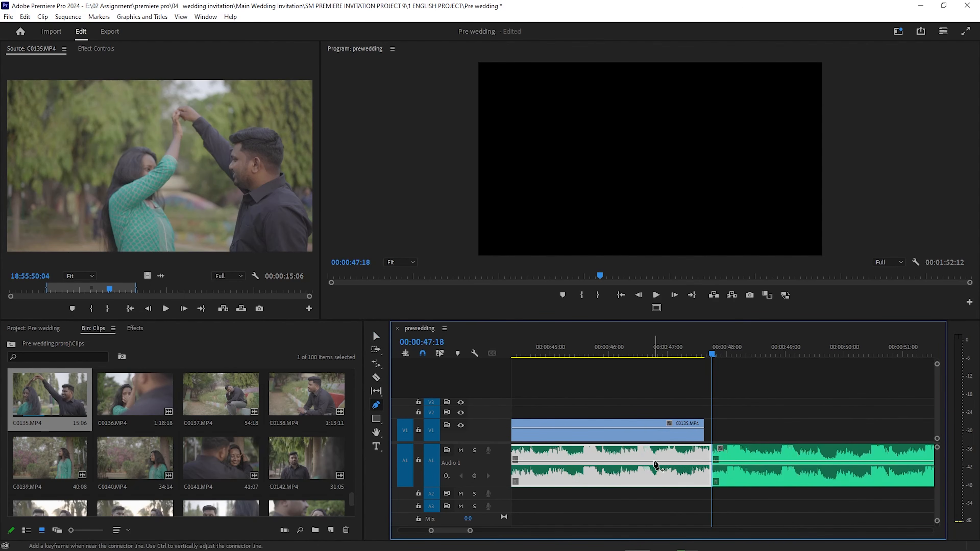
{"action": "left_click_drag", "start_coordinate": [709, 462], "coordinate": [711, 468]}
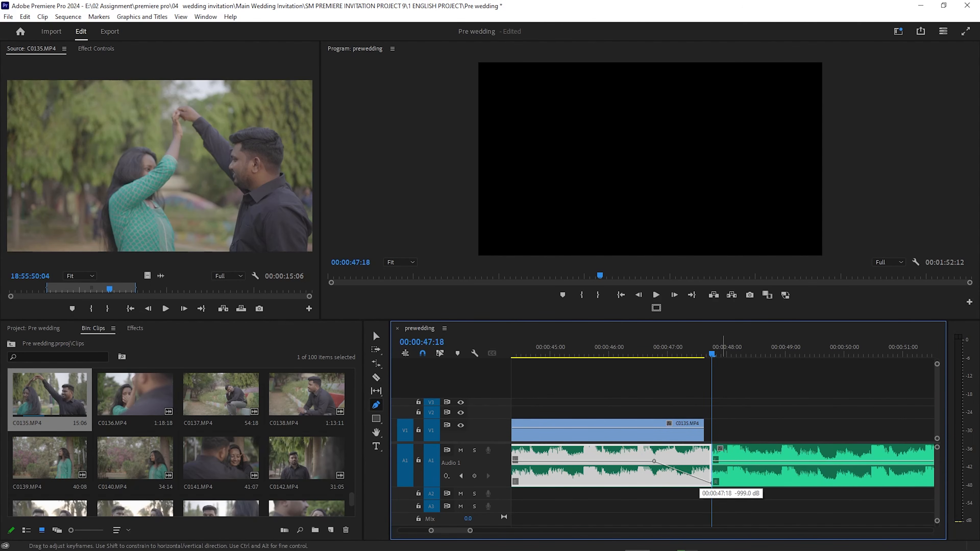
{"action": "left_click", "coordinate": [640, 357]}
{"action": "key", "text": "space"}
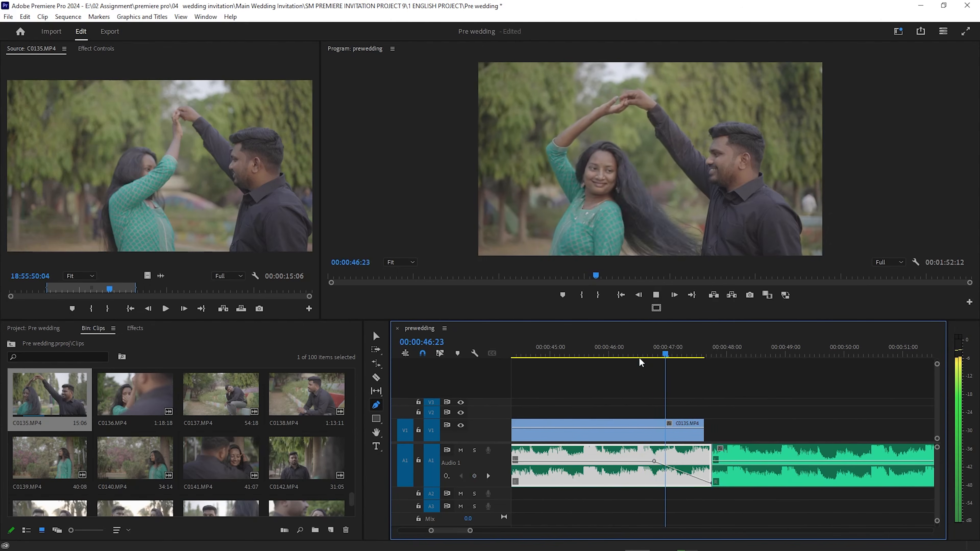
- Extend the last C0135.MP4 section to the music cut at 00:00:47:18 and mark the sequence's Out point at 00:00:47:17
{"action": "left_click", "coordinate": [705, 355]}
{"action": "left_click_drag", "start_coordinate": [705, 355], "coordinate": [709, 356]}
{"action": "key", "text": "v"}
{"action": "left_click_drag", "start_coordinate": [704, 432], "coordinate": [712, 431]}
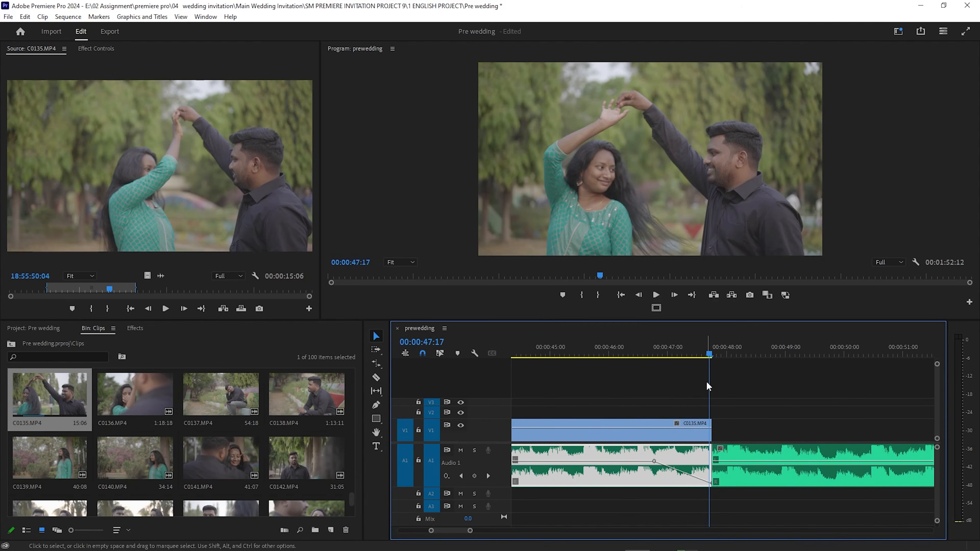
{"action": "key", "text": "o"}
{"action": "scroll", "coordinate": [719, 406], "scroll_direction": "up", "scroll_amount": 3}
{"action": "left_click_drag", "start_coordinate": [698, 358], "coordinate": [639, 366]}
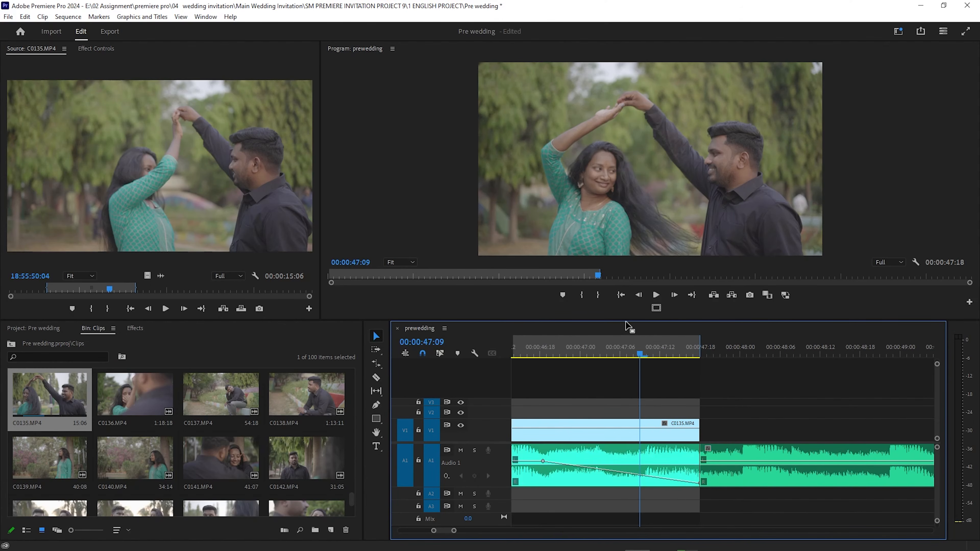
- Set up a media file export of the sequence, saved as prewedding-_1.mp4 in the 000premiere pro pre wedding folder on the Desktop
{"action": "key", "text": "ctrl+m"}
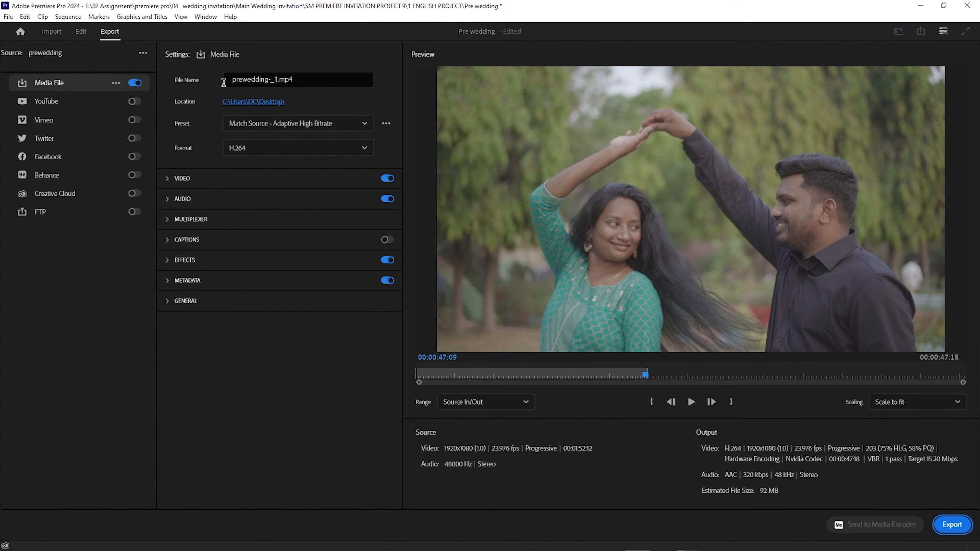
{"action": "left_click", "coordinate": [297, 80]}
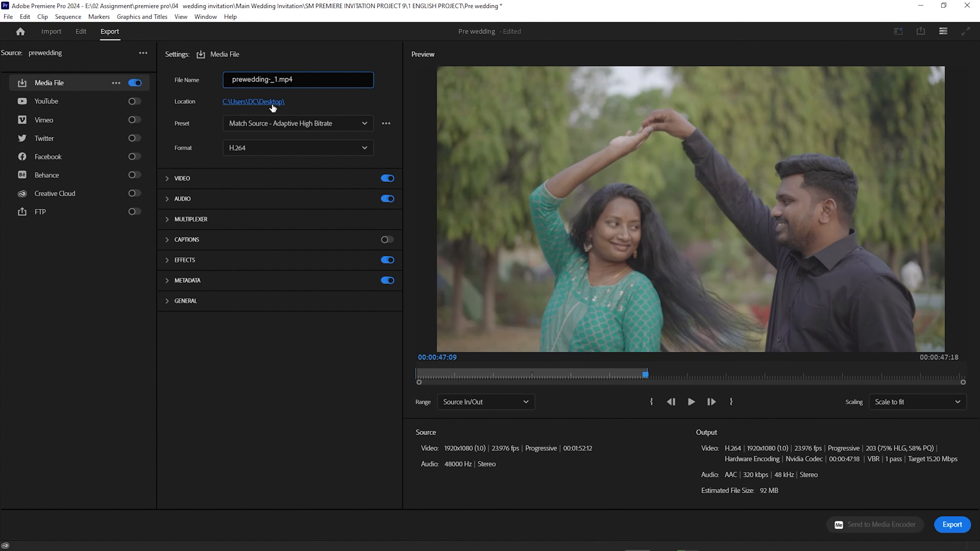
{"action": "left_click", "coordinate": [260, 104]}
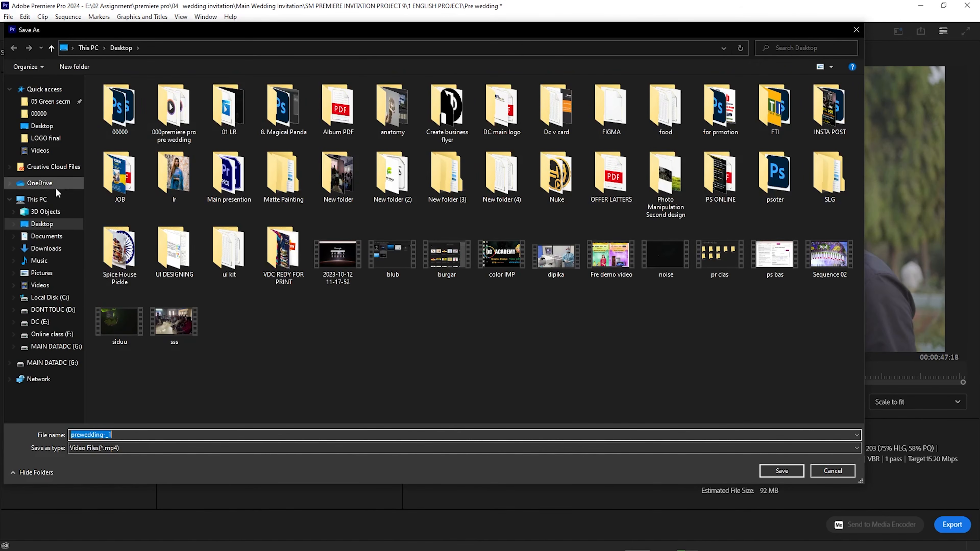
{"action": "left_click", "coordinate": [45, 226]}
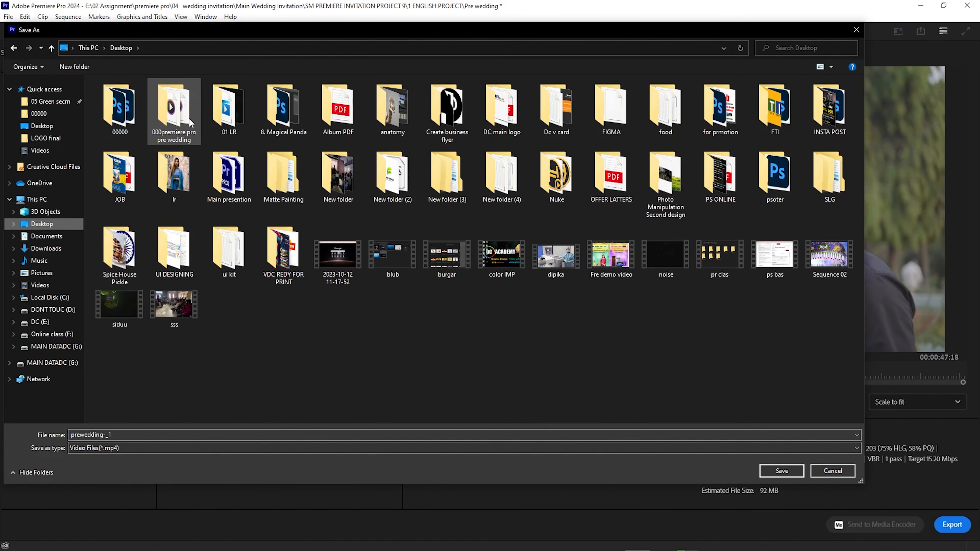
{"action": "double_click", "coordinate": [185, 110]}
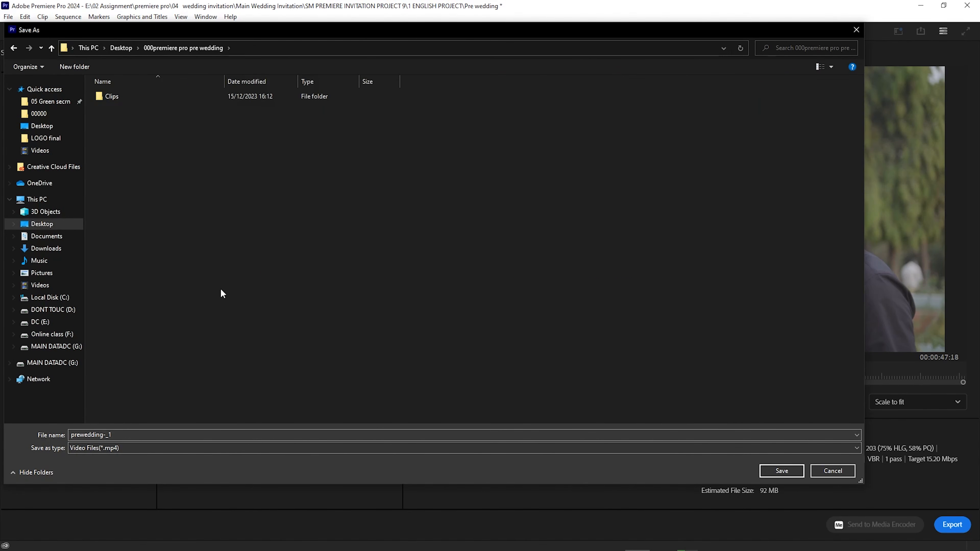
{"action": "left_click", "coordinate": [118, 437]}
{"action": "left_click", "coordinate": [127, 432]}
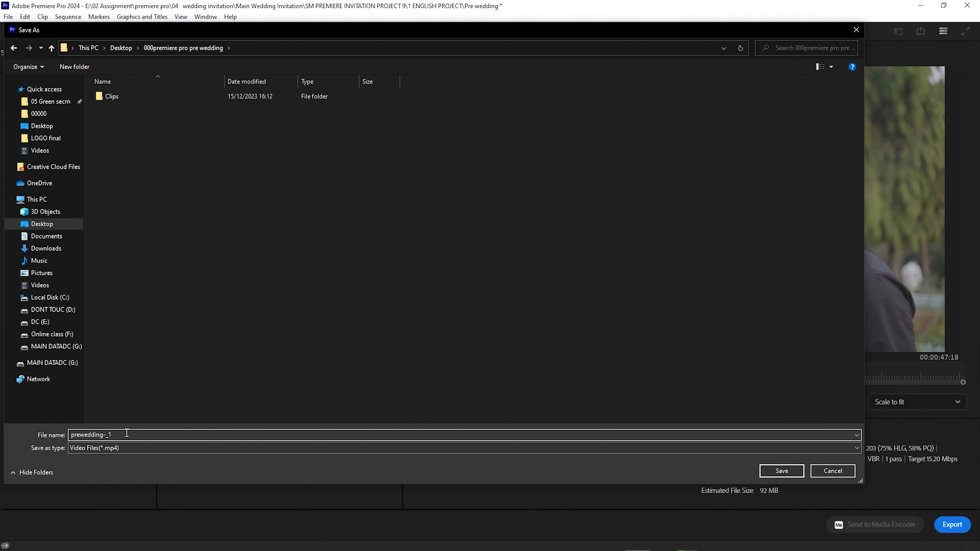
{"action": "left_click", "coordinate": [781, 470]}
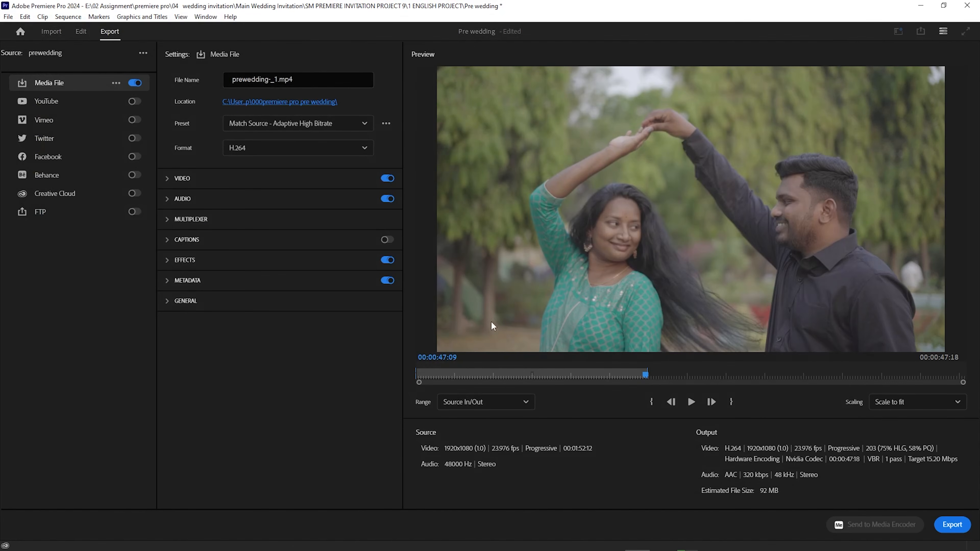
- Review the export presets, keep Match Source - Adaptive High Bitrate with the H.264 format, and export the video
{"action": "left_click", "coordinate": [361, 123]}
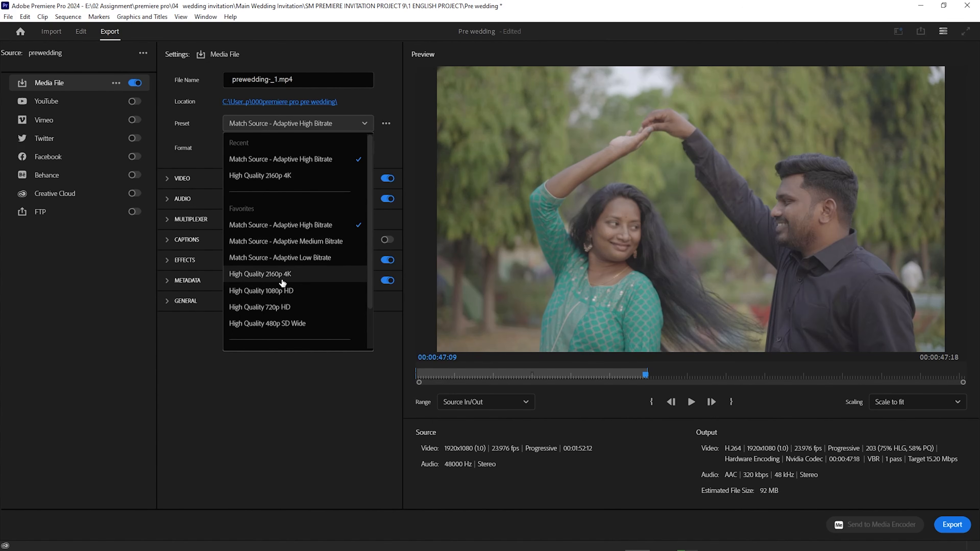
{"action": "left_click", "coordinate": [304, 124]}
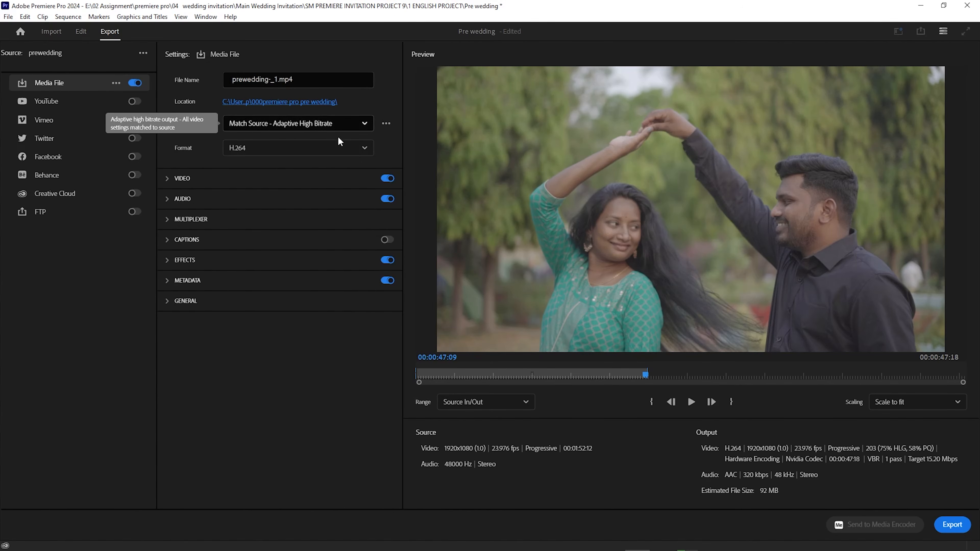
{"action": "left_click", "coordinate": [294, 147]}
{"action": "left_click", "coordinate": [295, 144]}
{"action": "left_click", "coordinate": [306, 125]}
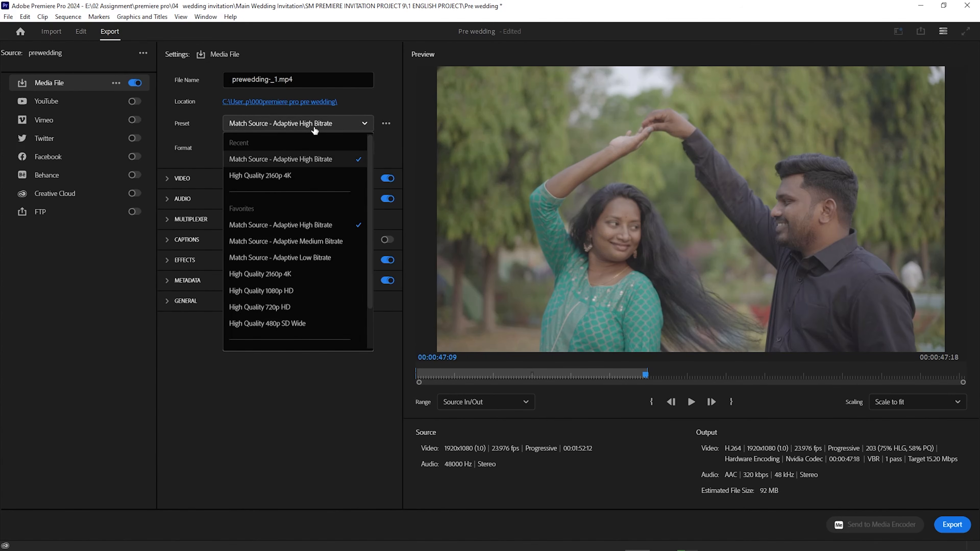
{"action": "left_click", "coordinate": [326, 129]}
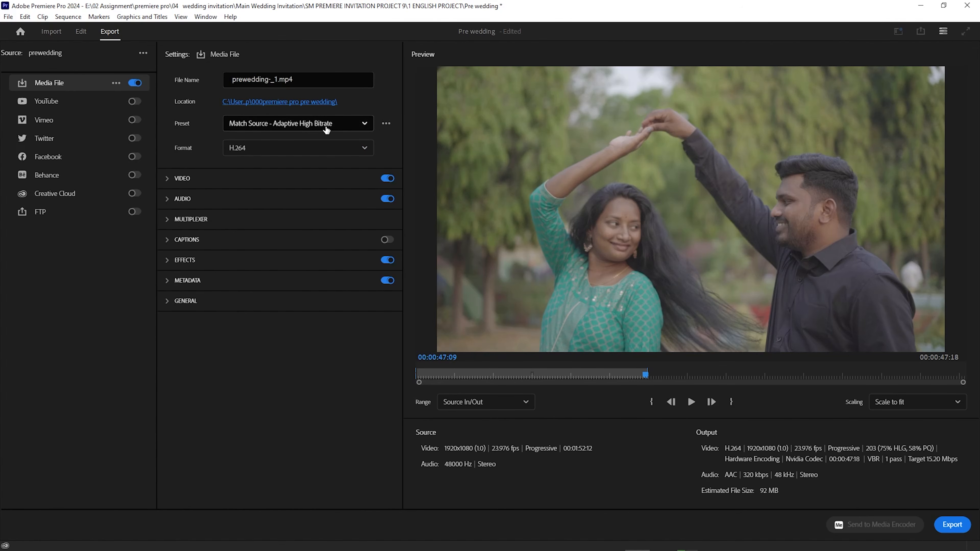
{"action": "left_click", "coordinate": [951, 525]}
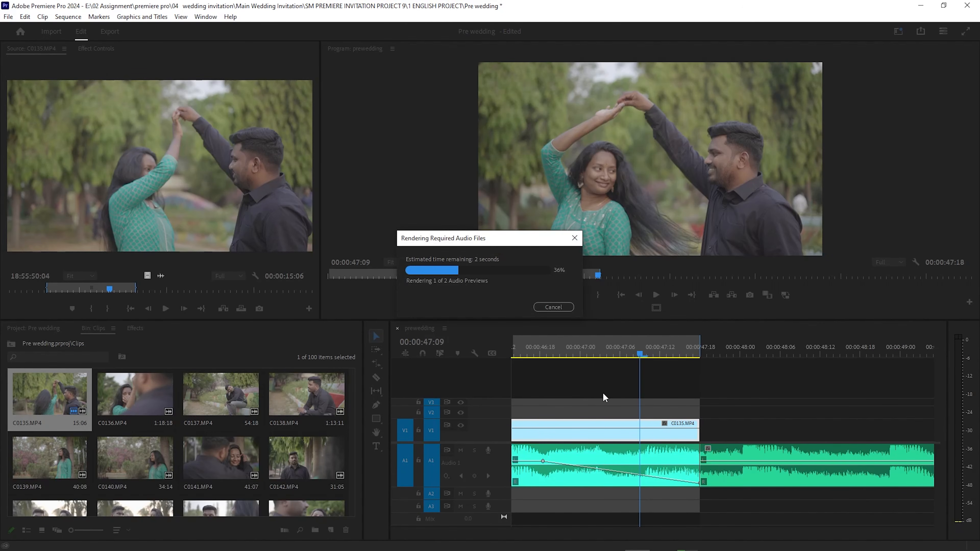